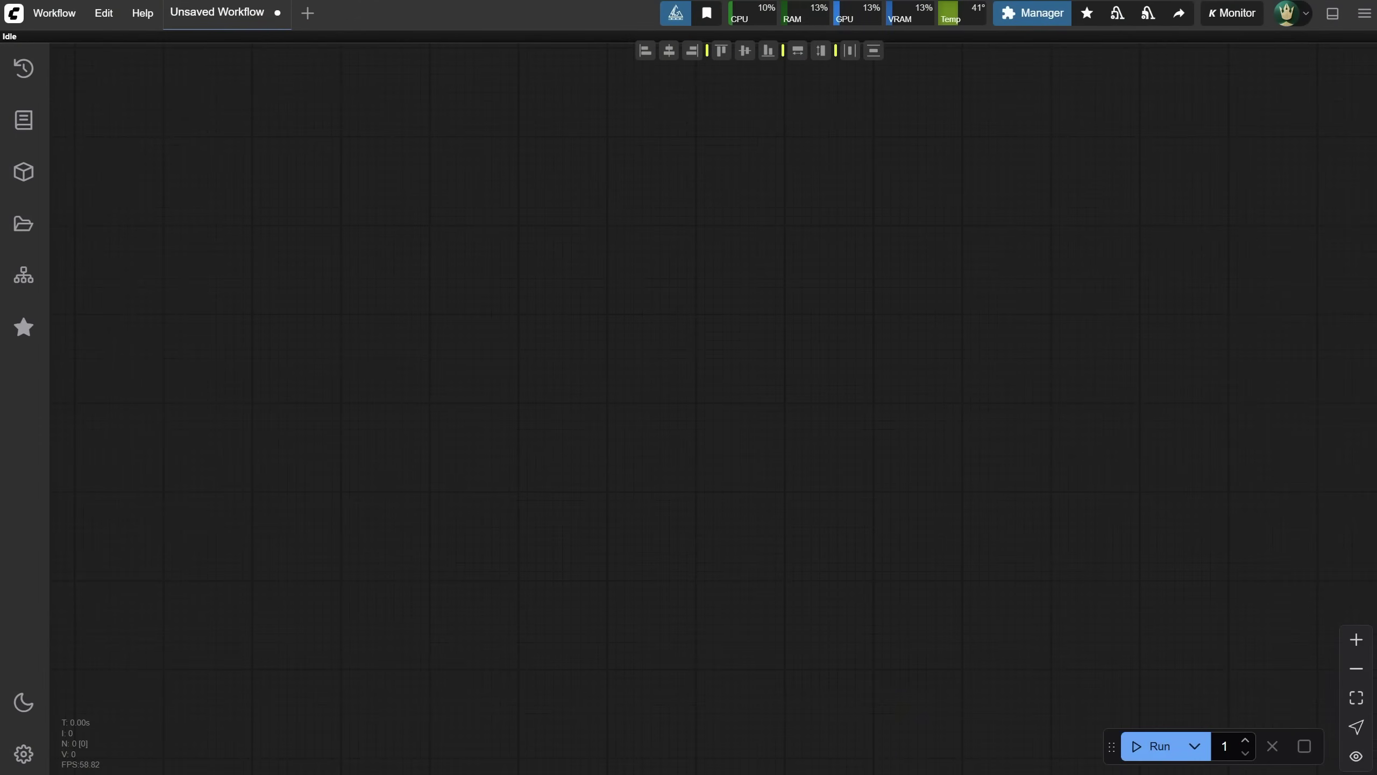
# Search the Custom Nodes Manager for 'to svg' to confirm ComfyUI-ToSVG is installed, then go back.
pyautogui.click(1036, 18)
pyautogui.click(668, 271)
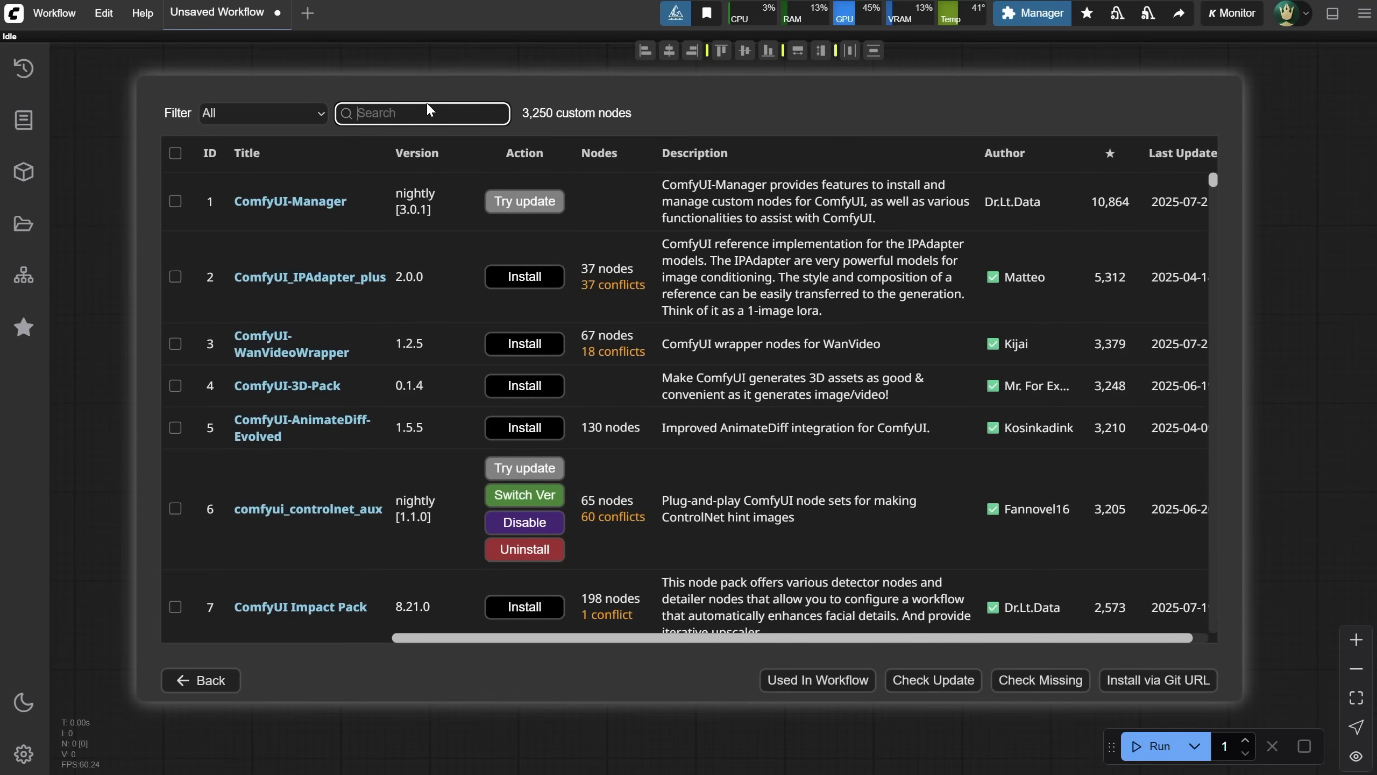
pyautogui.write('to svg')
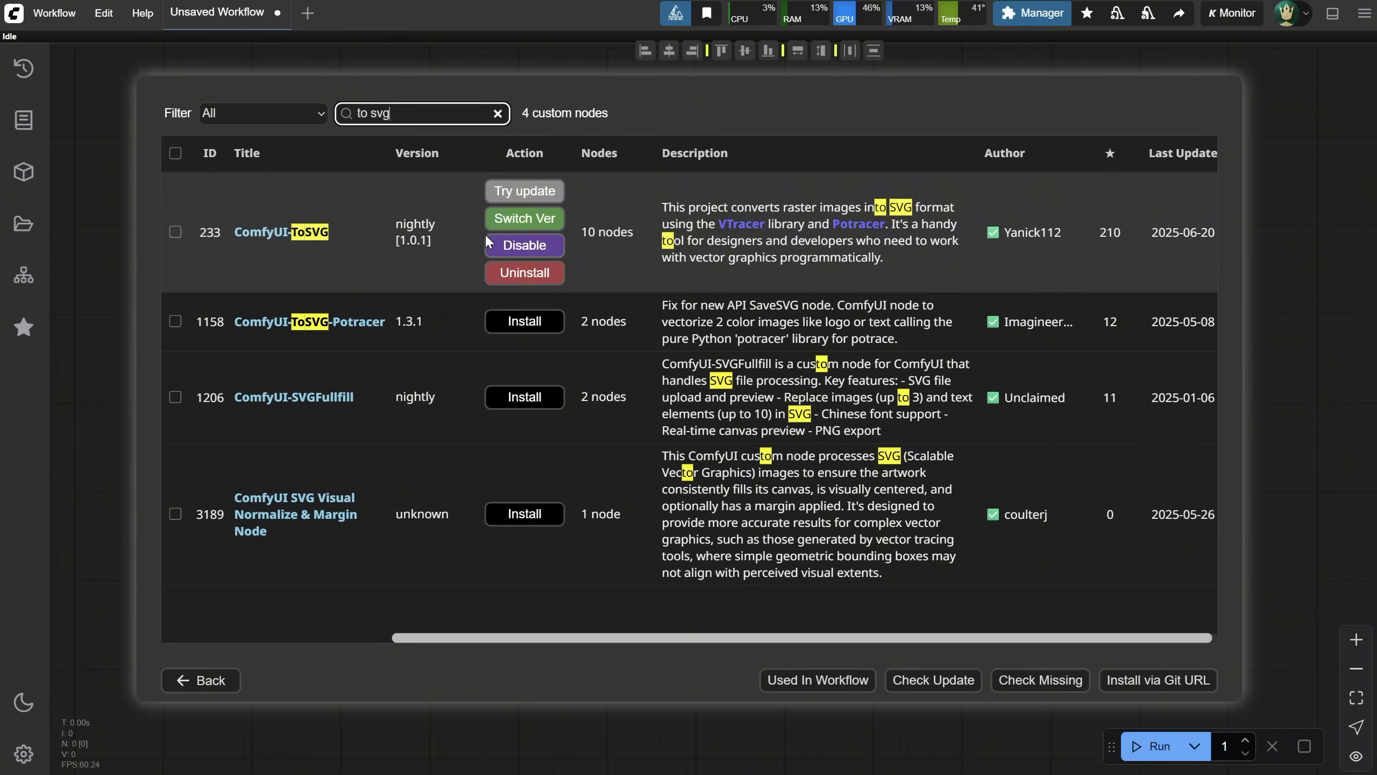
pyautogui.click(202, 681)
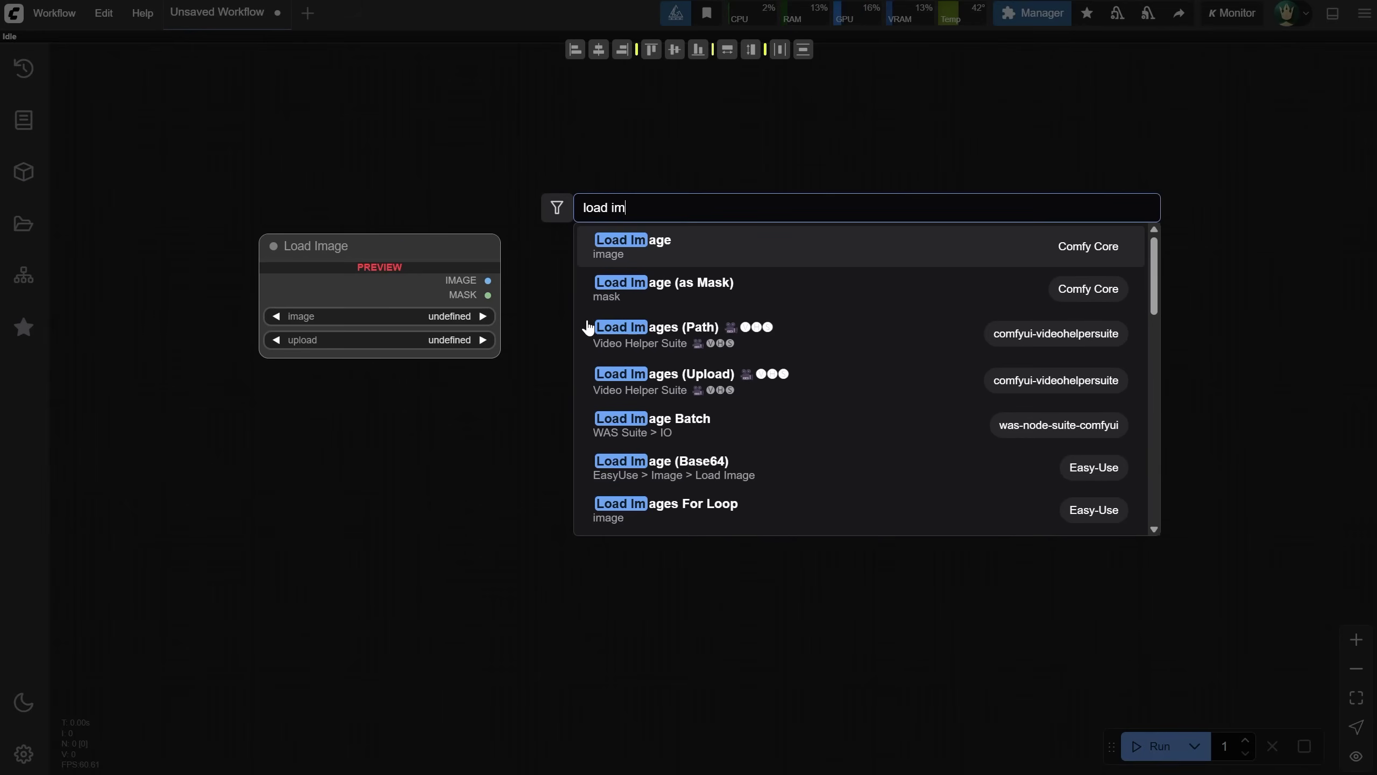
# Add a Load Image node (001_start.png) and a ToSVG Image Quantize node beside it.
pyautogui.click(682, 237)
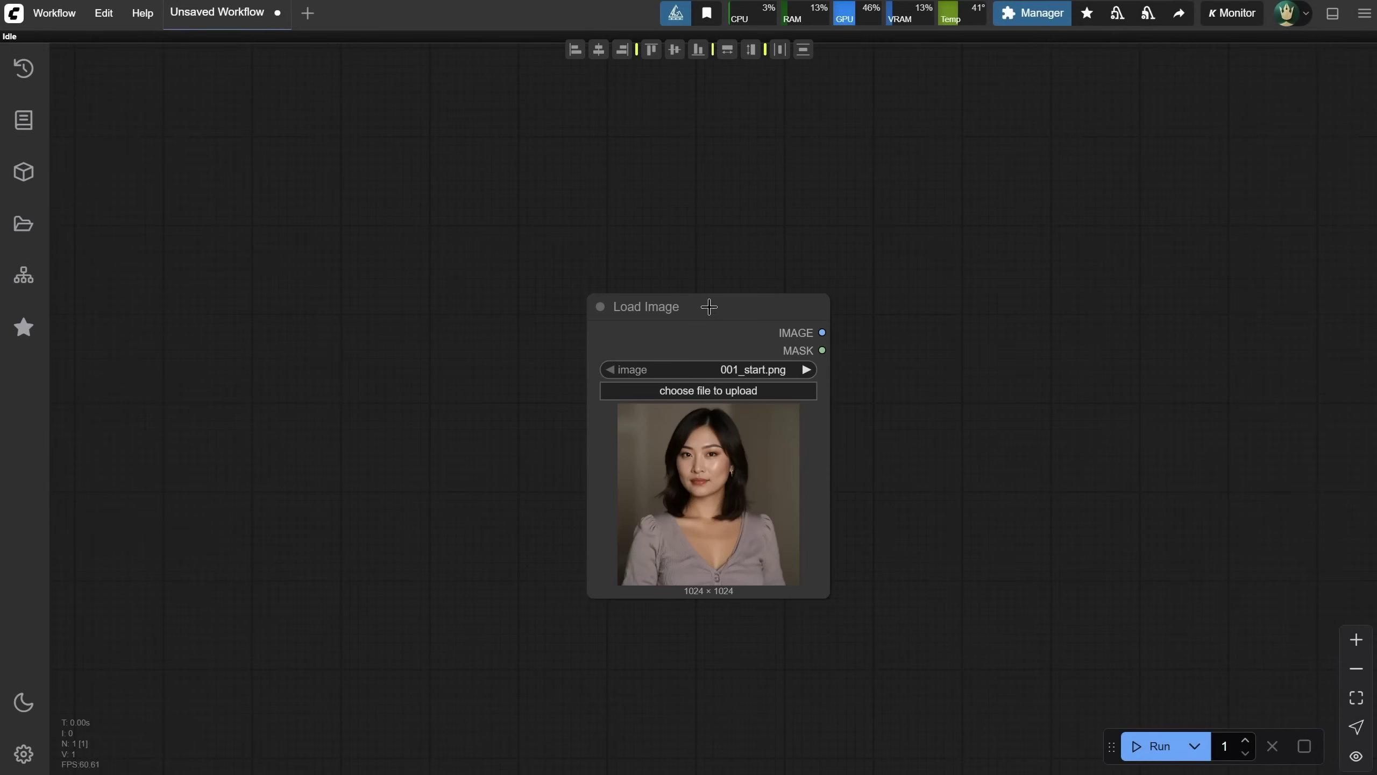
pyautogui.moveTo(712, 310); pyautogui.dragTo(406, 241)
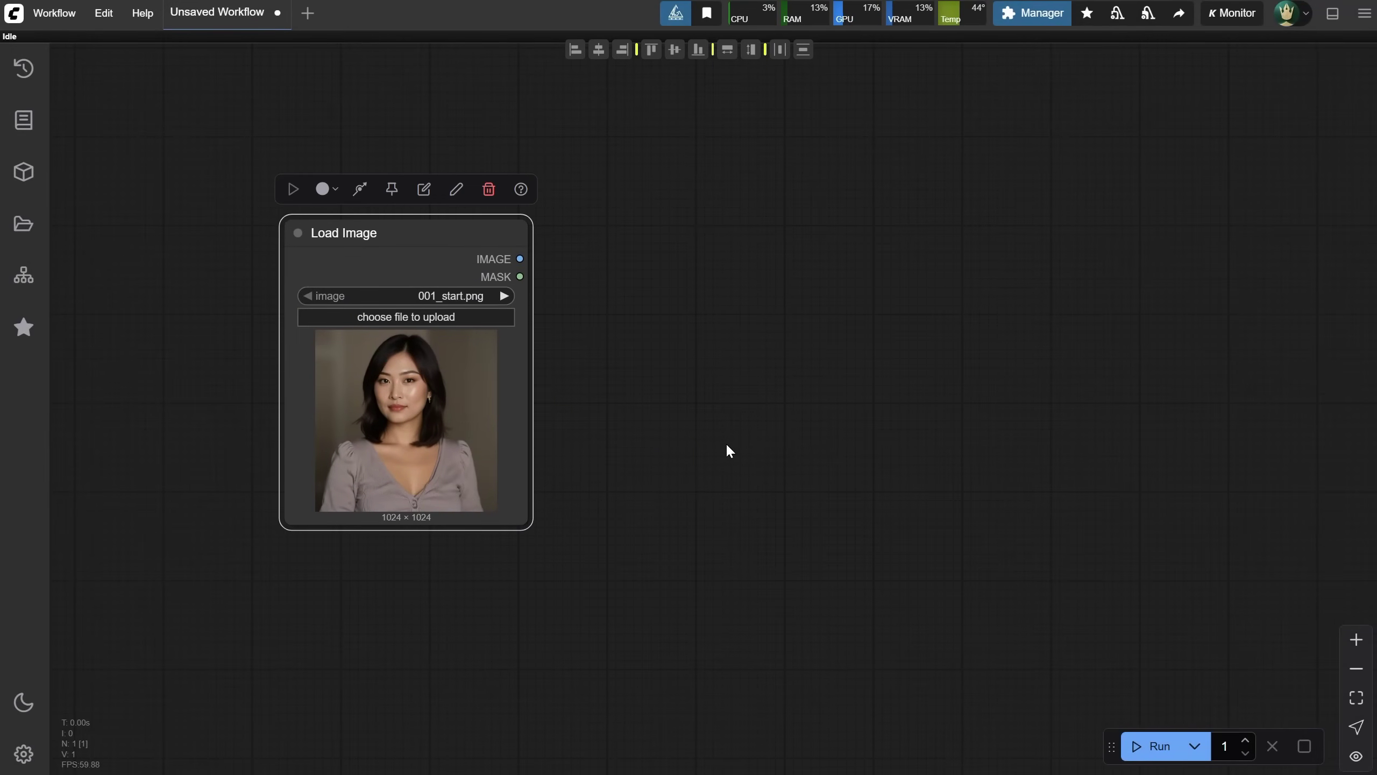
pyautogui.doubleClick(670, 308)
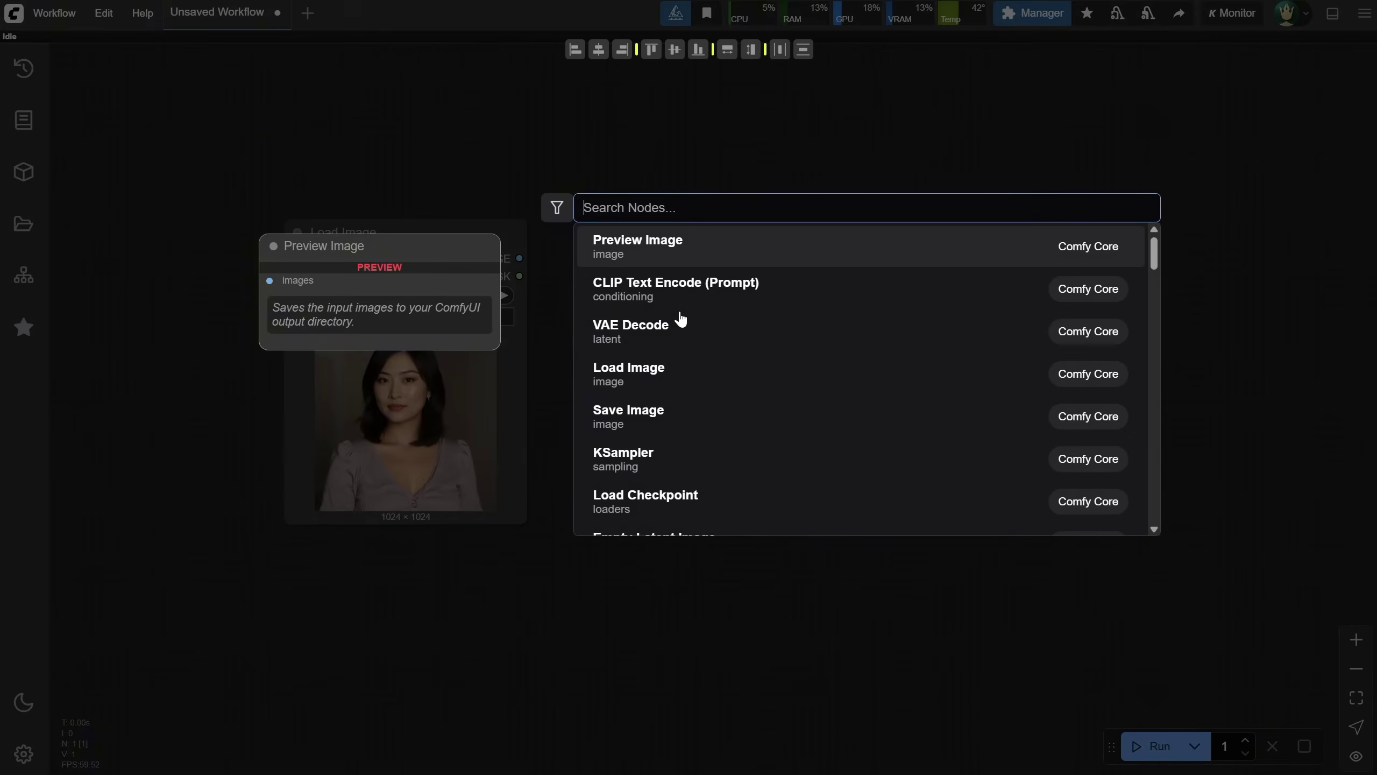
pyautogui.write('to svg')
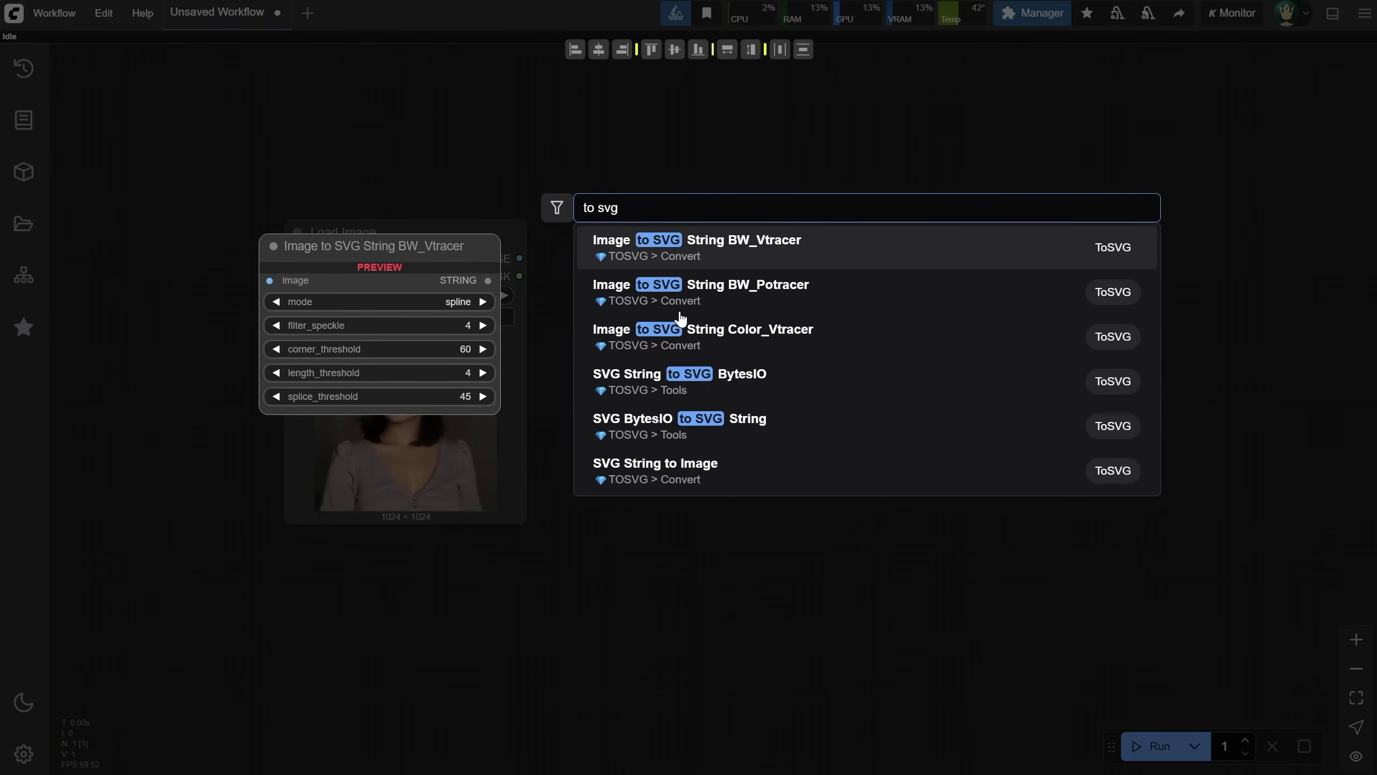
pyautogui.hotkey('ctrl', 'a')
pyautogui.write('image')
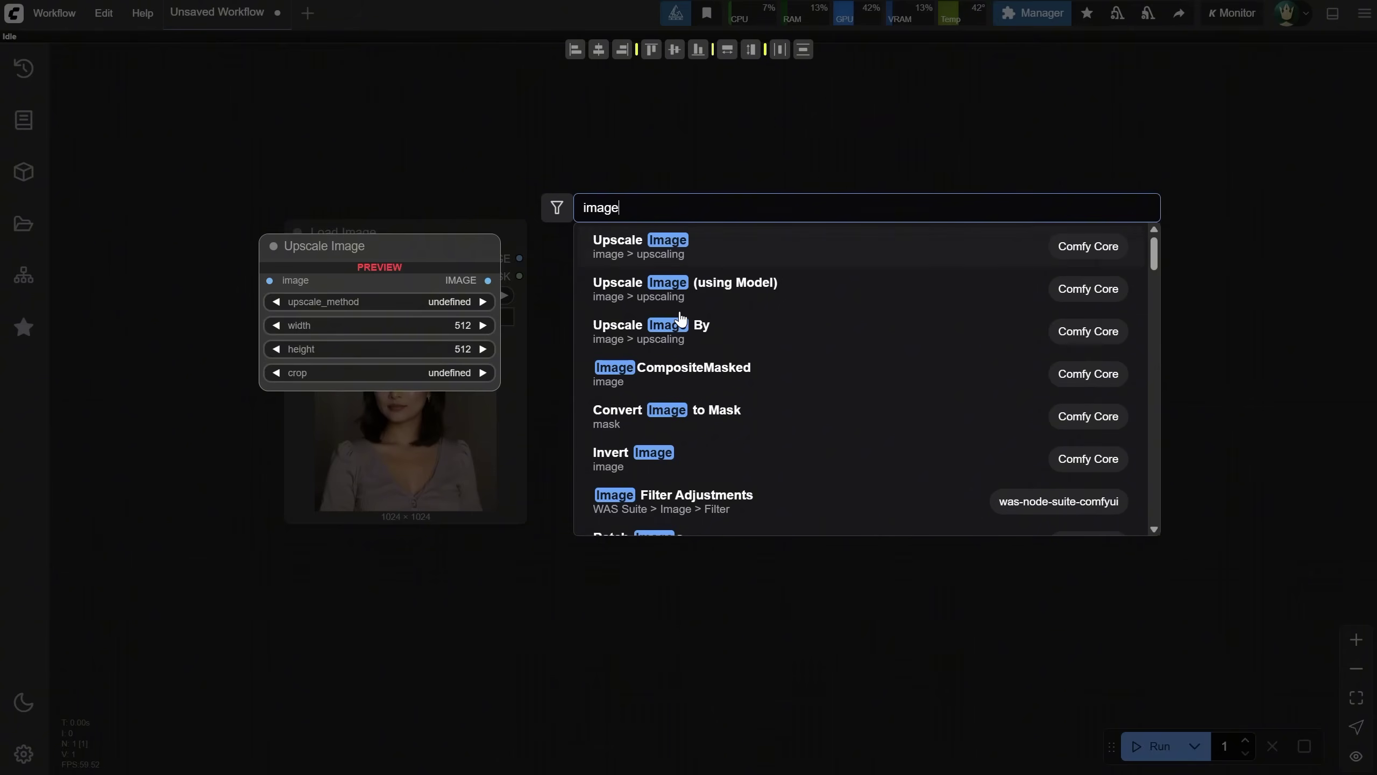
pyautogui.write(' qu')
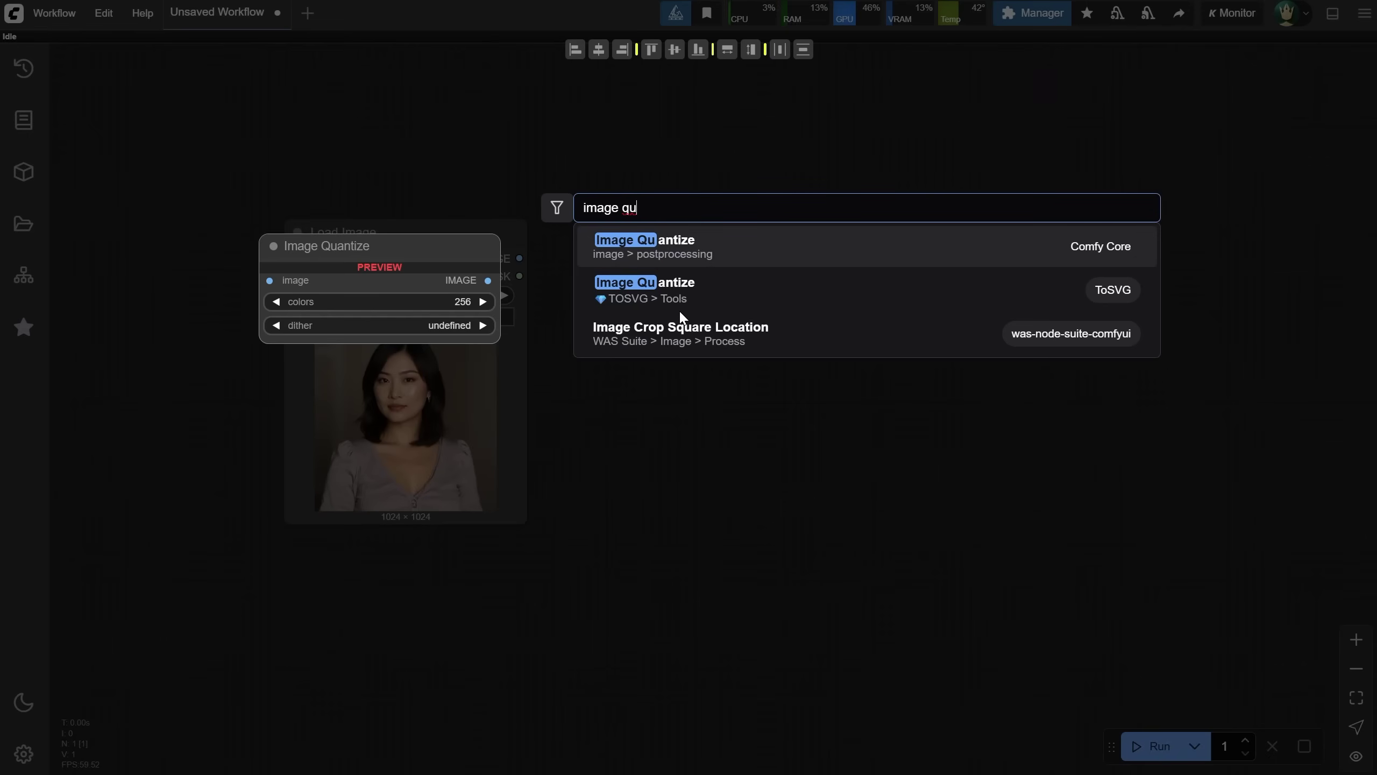
pyautogui.click(717, 302)
pyautogui.moveTo(792, 305); pyautogui.dragTo(656, 235)
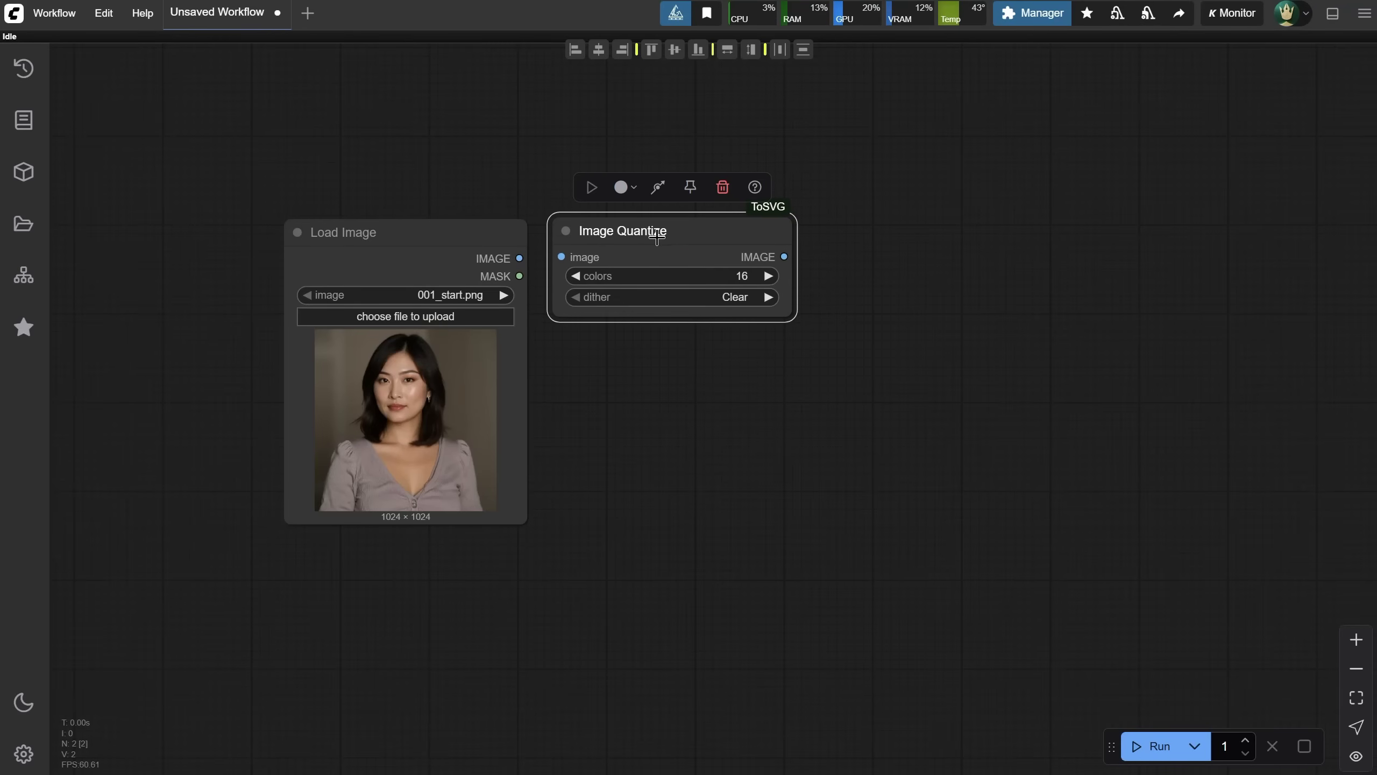
# Wire Load Image into Image Quantize and feed its output to a new Preview Image node.
pyautogui.moveTo(519, 258); pyautogui.dragTo(563, 256)
pyautogui.moveTo(784, 256); pyautogui.dragTo(860, 237)
pyautogui.click(941, 423)
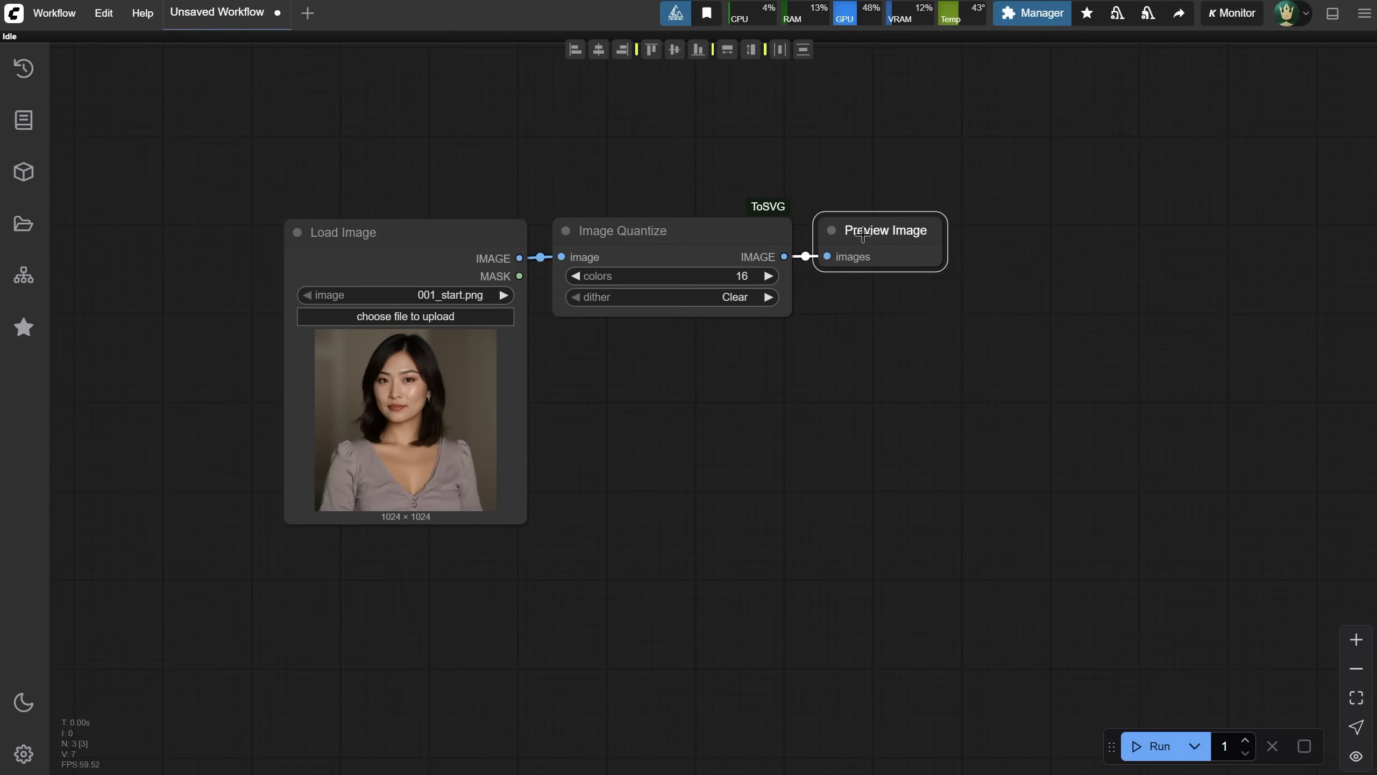
# Run the workflow, then rerun it with Image Quantize colors set to 50.
pyautogui.click(1144, 735)
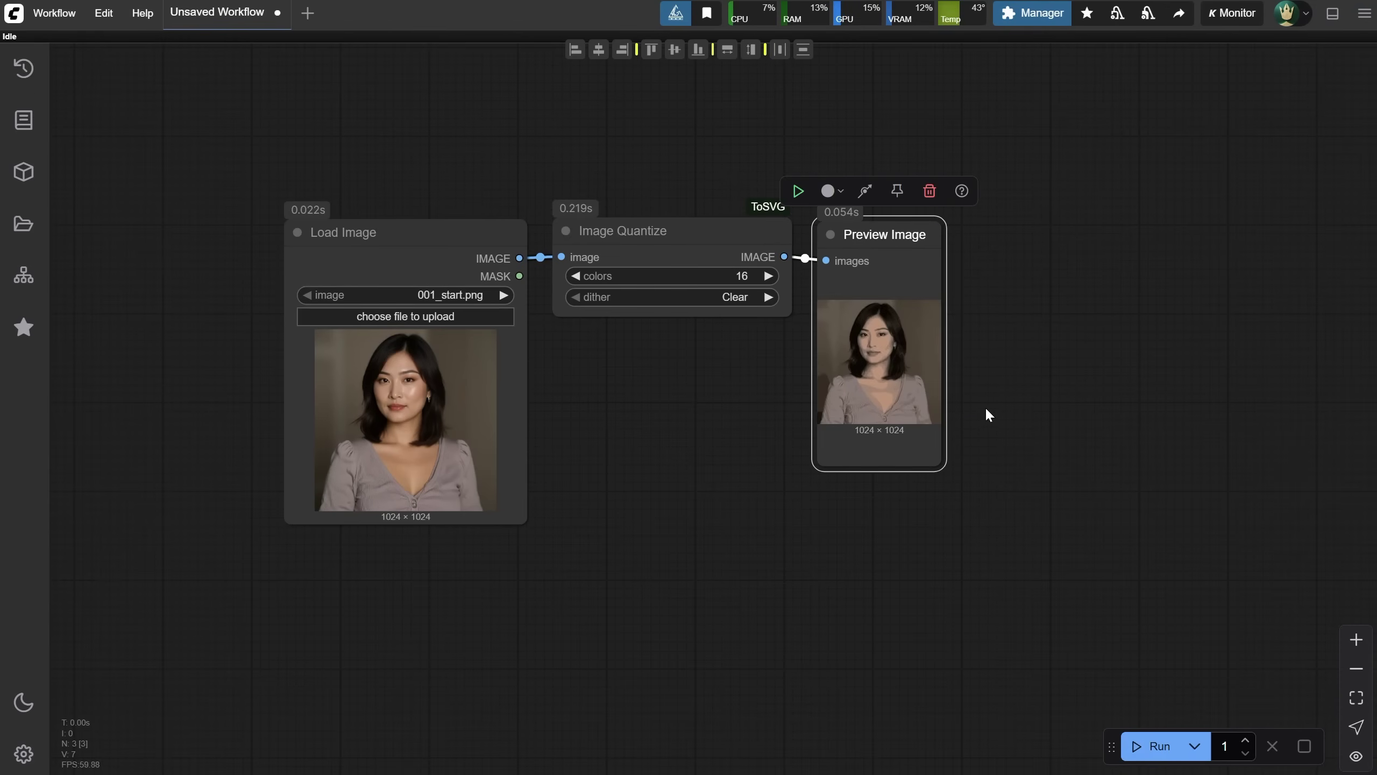
pyautogui.scroll(5, 677, 384)
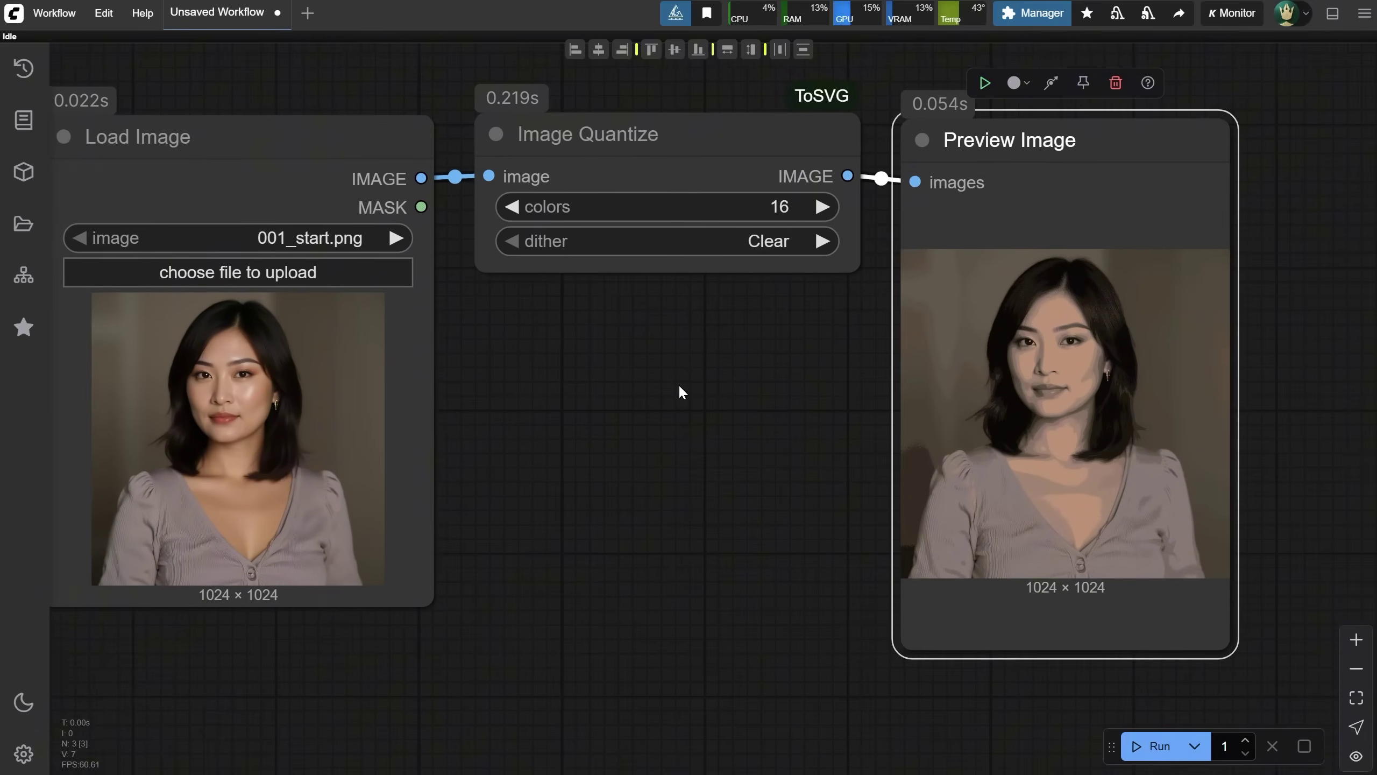
pyautogui.moveTo(678, 383); pyautogui.dragTo(715, 390)
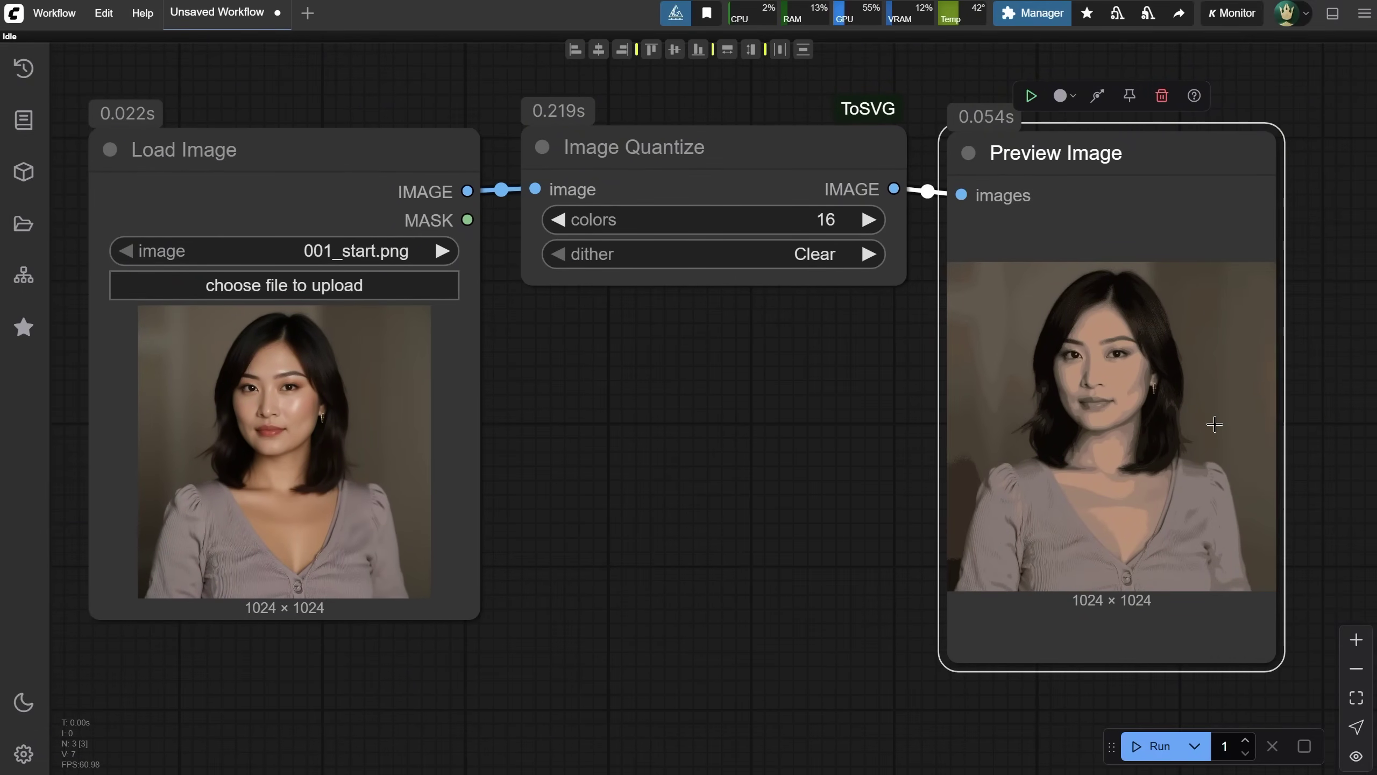
pyautogui.click(814, 219)
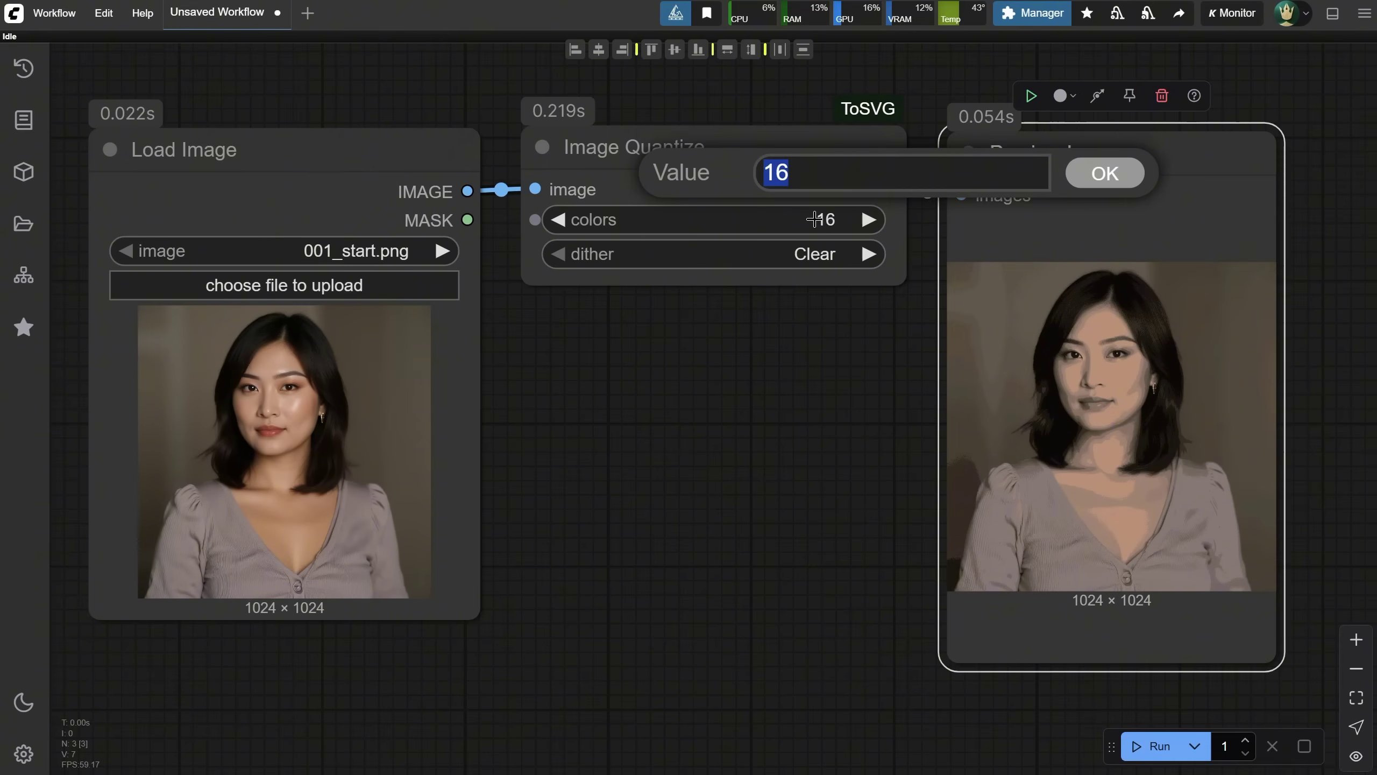
pyautogui.write('50')
pyautogui.press('Return')
pyautogui.click(1154, 755)
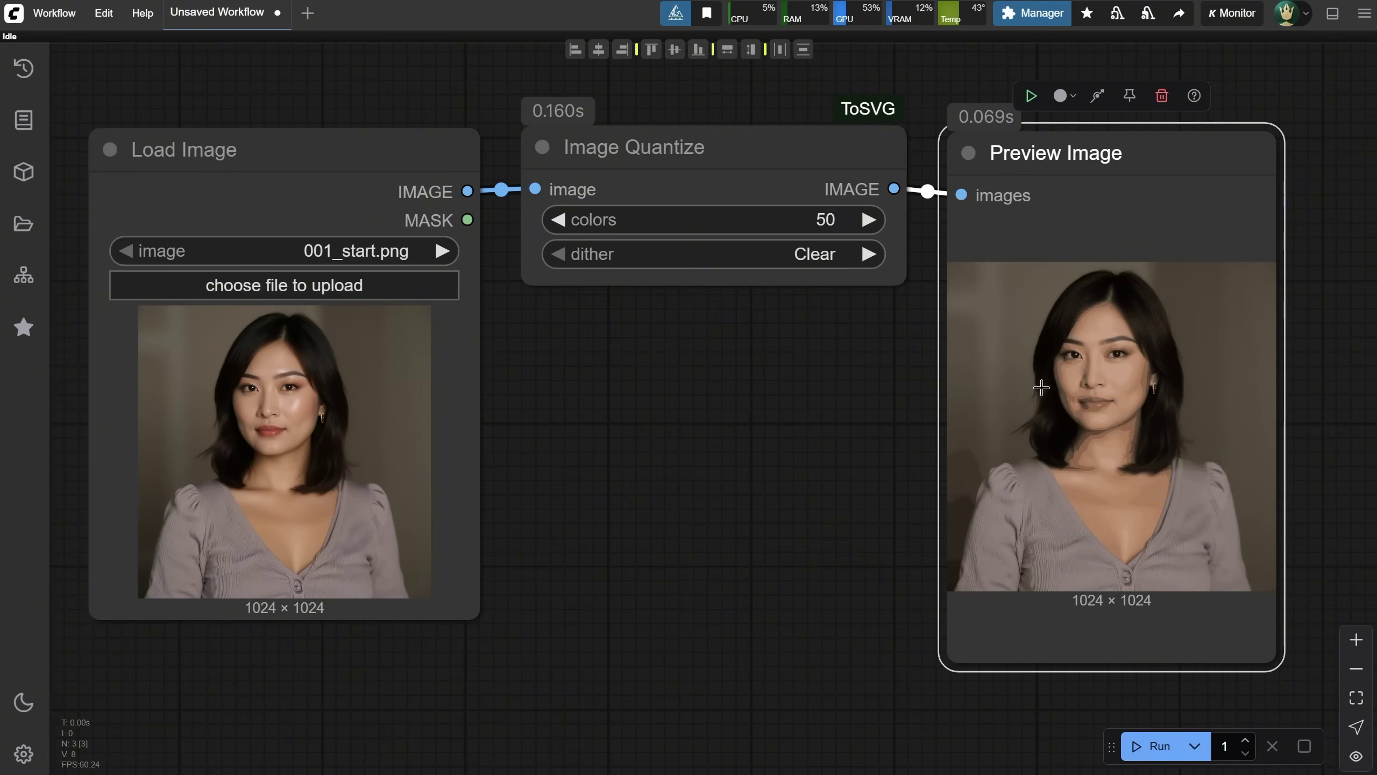
# Rerun with colors at 5, try lower counts, and settle back on 5 colors.
pyautogui.click(821, 220)
pyautogui.write('5')
pyautogui.press('Return')
pyautogui.click(1149, 750)
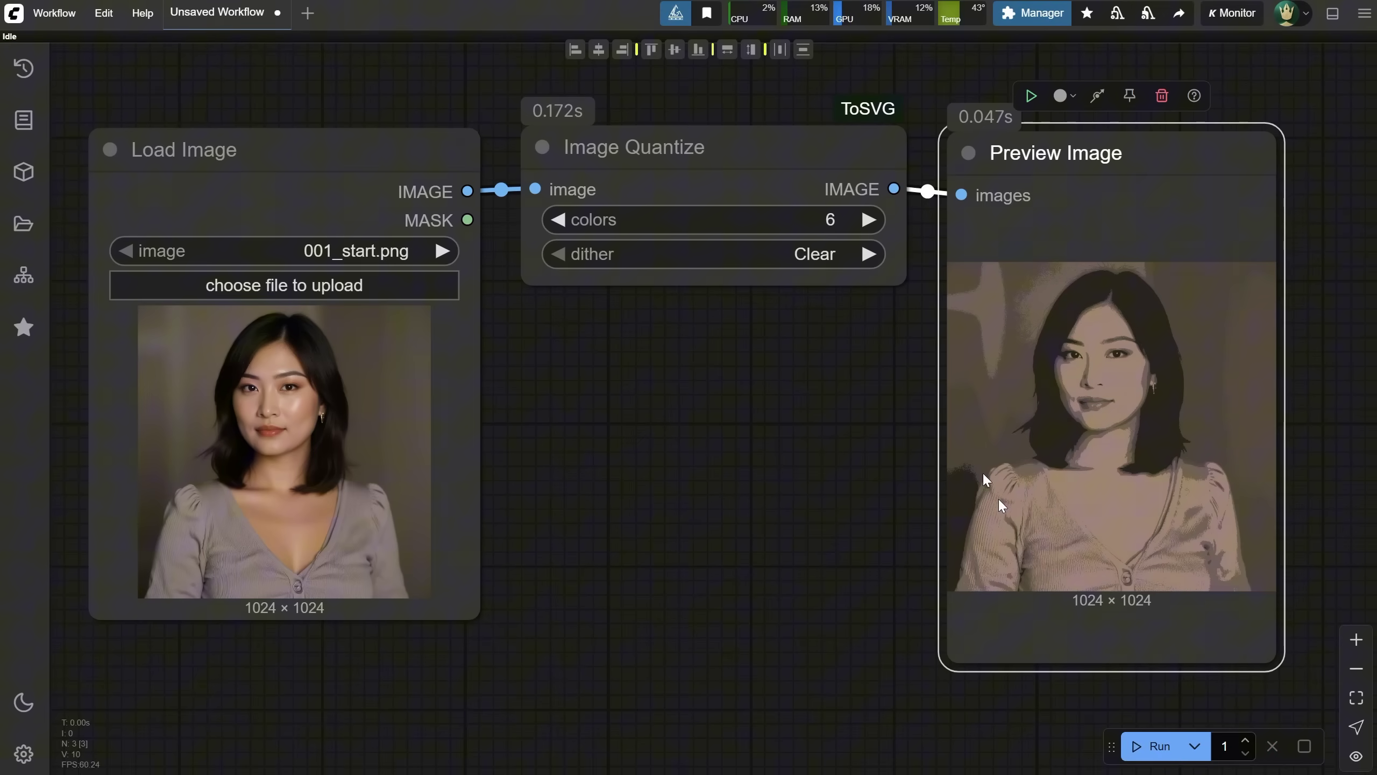
pyautogui.click(558, 219)
pyautogui.click(558, 219)
pyautogui.click(558, 219)
pyautogui.click(558, 219)
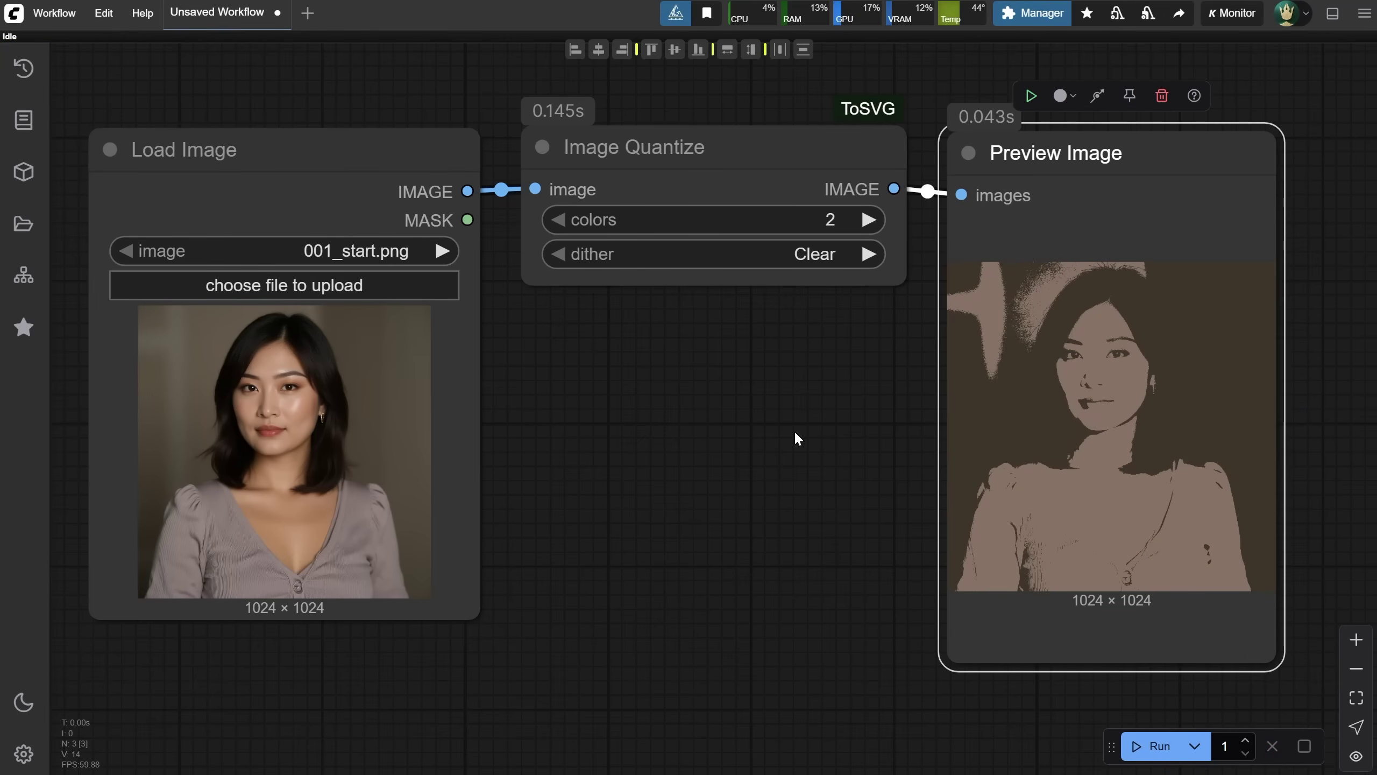
pyautogui.click(825, 219)
pyautogui.write('5')
pyautogui.press('Return')
pyautogui.scroll(-3, 843, 500)
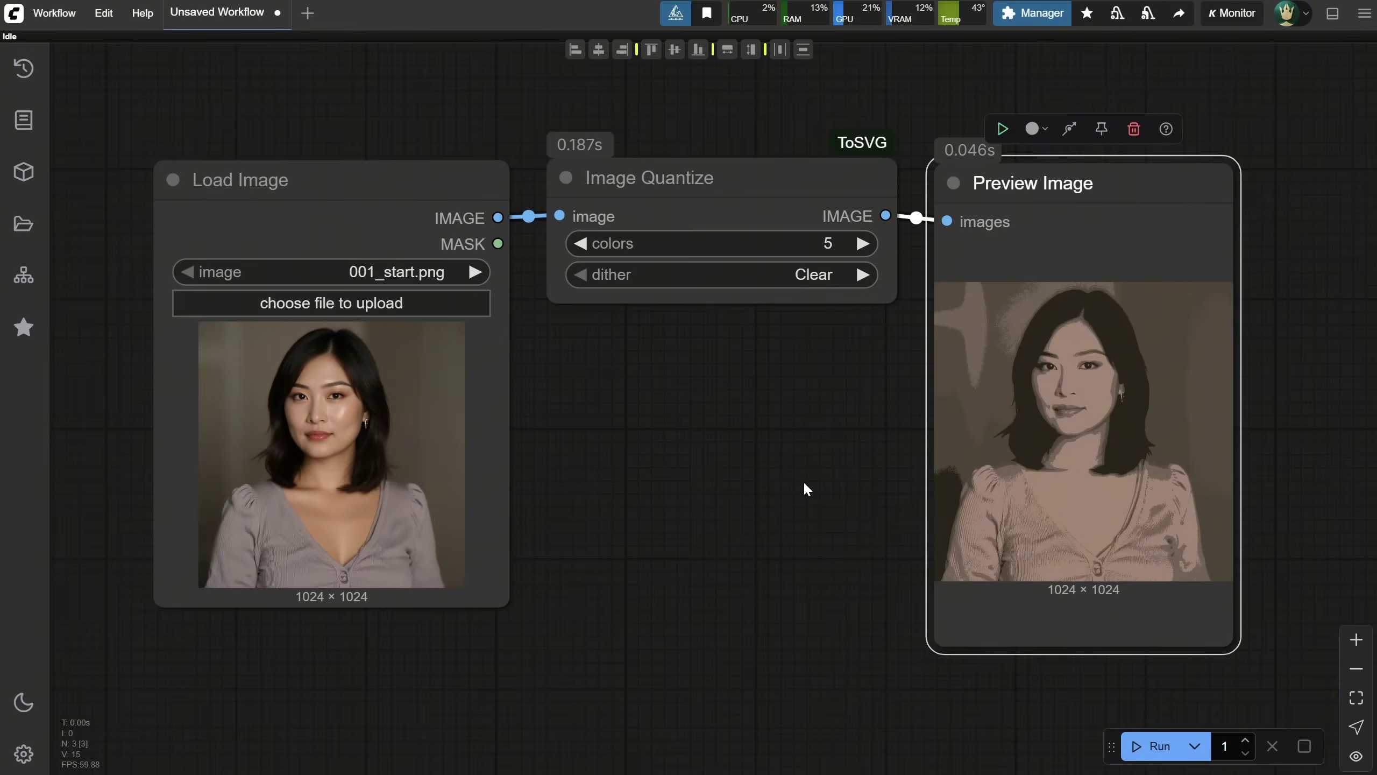
pyautogui.moveTo(815, 435); pyautogui.dragTo(636, 437)
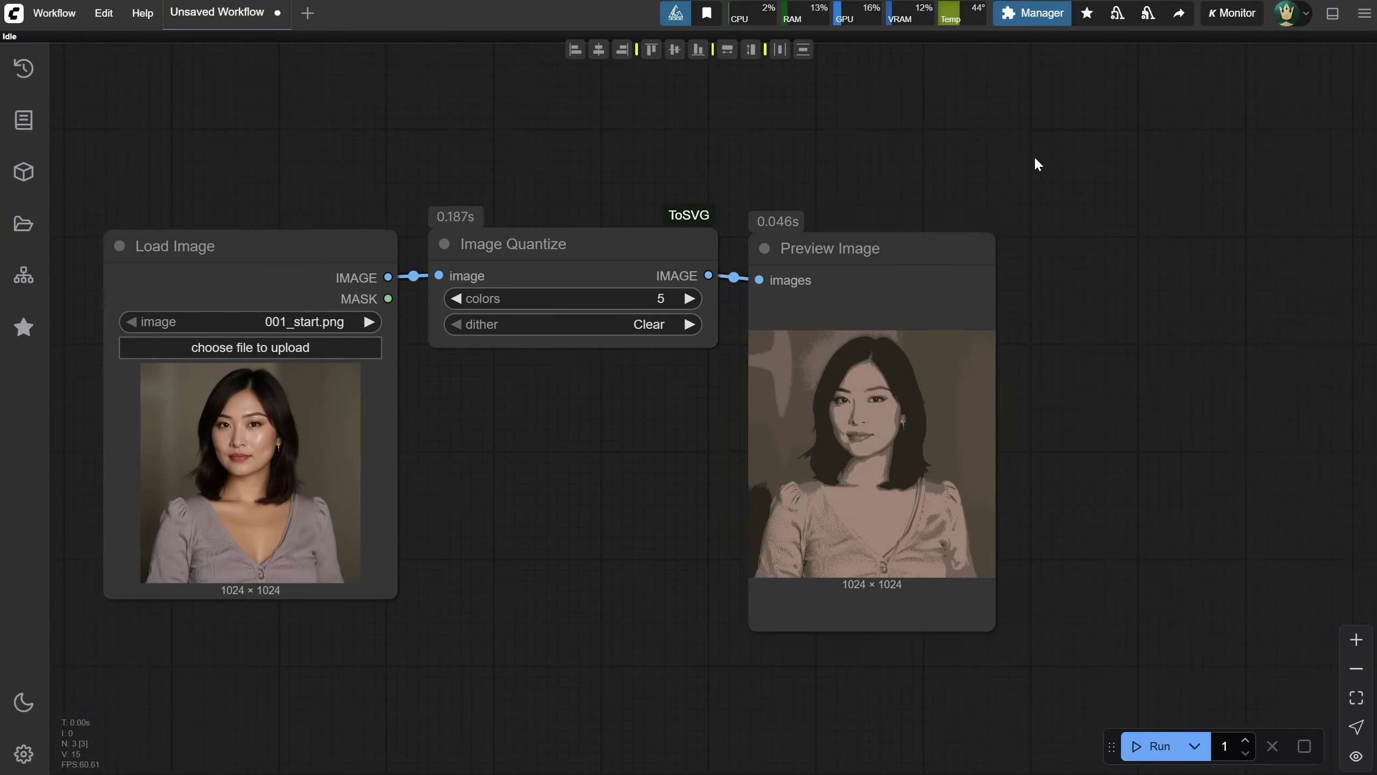
# Add a ToSVG Image to SVG String BW_Vtracer node fed by Image Quantize's IMAGE output.
pyautogui.doubleClick(1038, 165)
pyautogui.write('to svg')
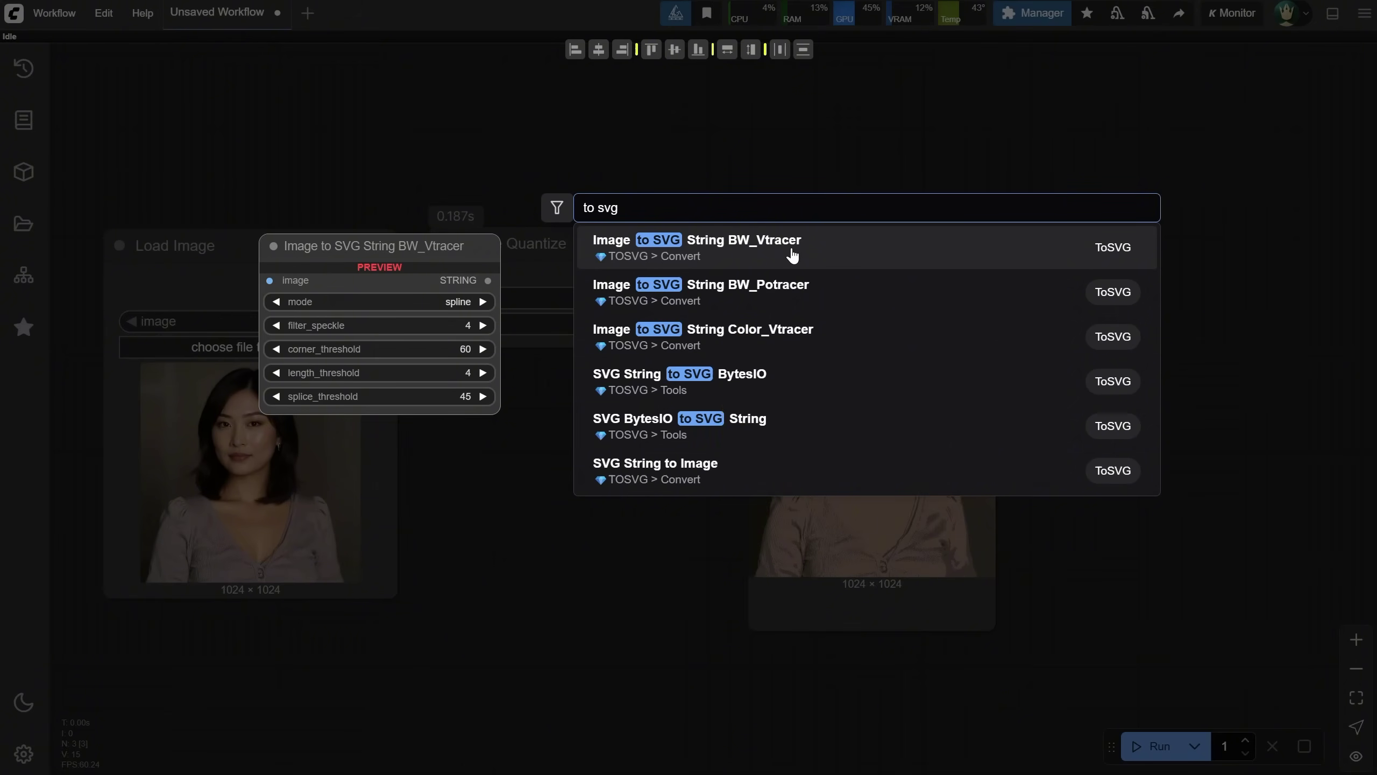
pyautogui.click(763, 255)
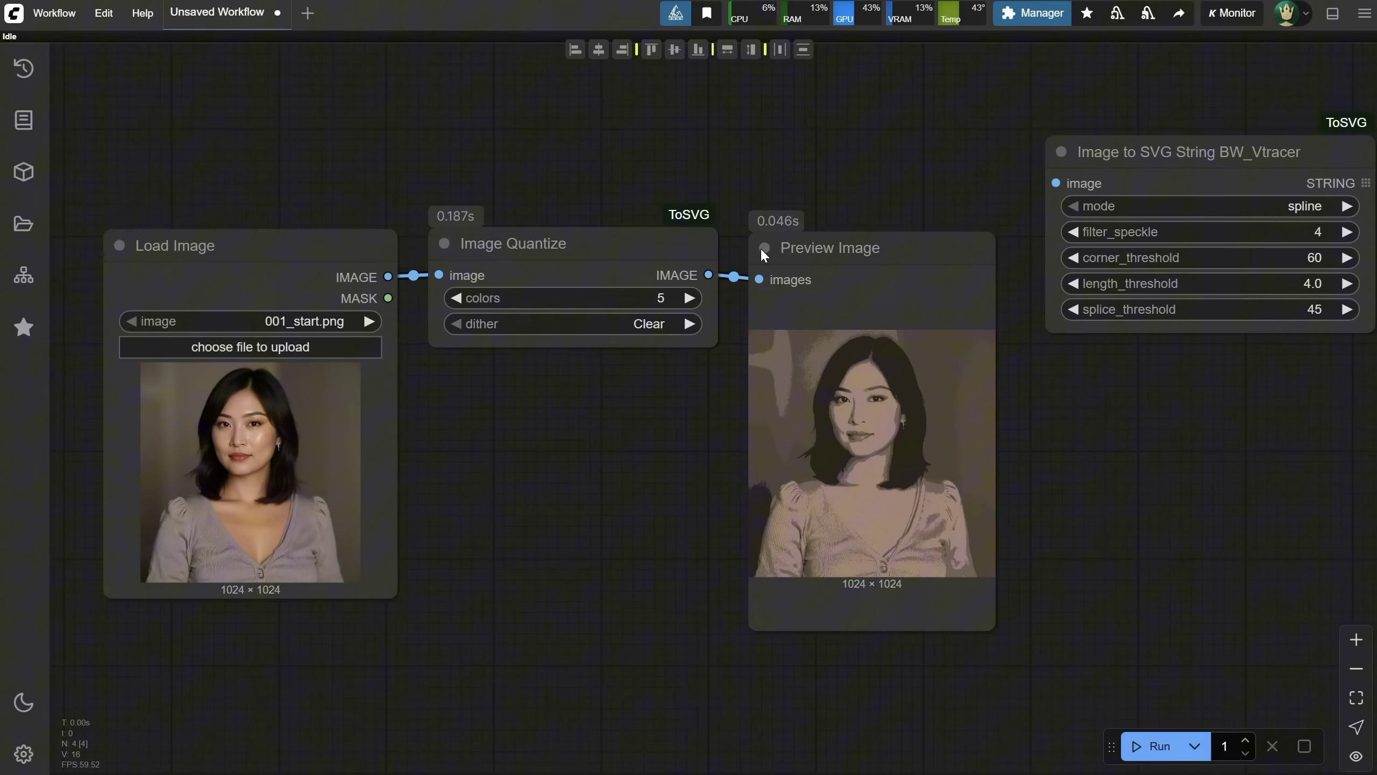
pyautogui.moveTo(768, 247); pyautogui.dragTo(851, 526)
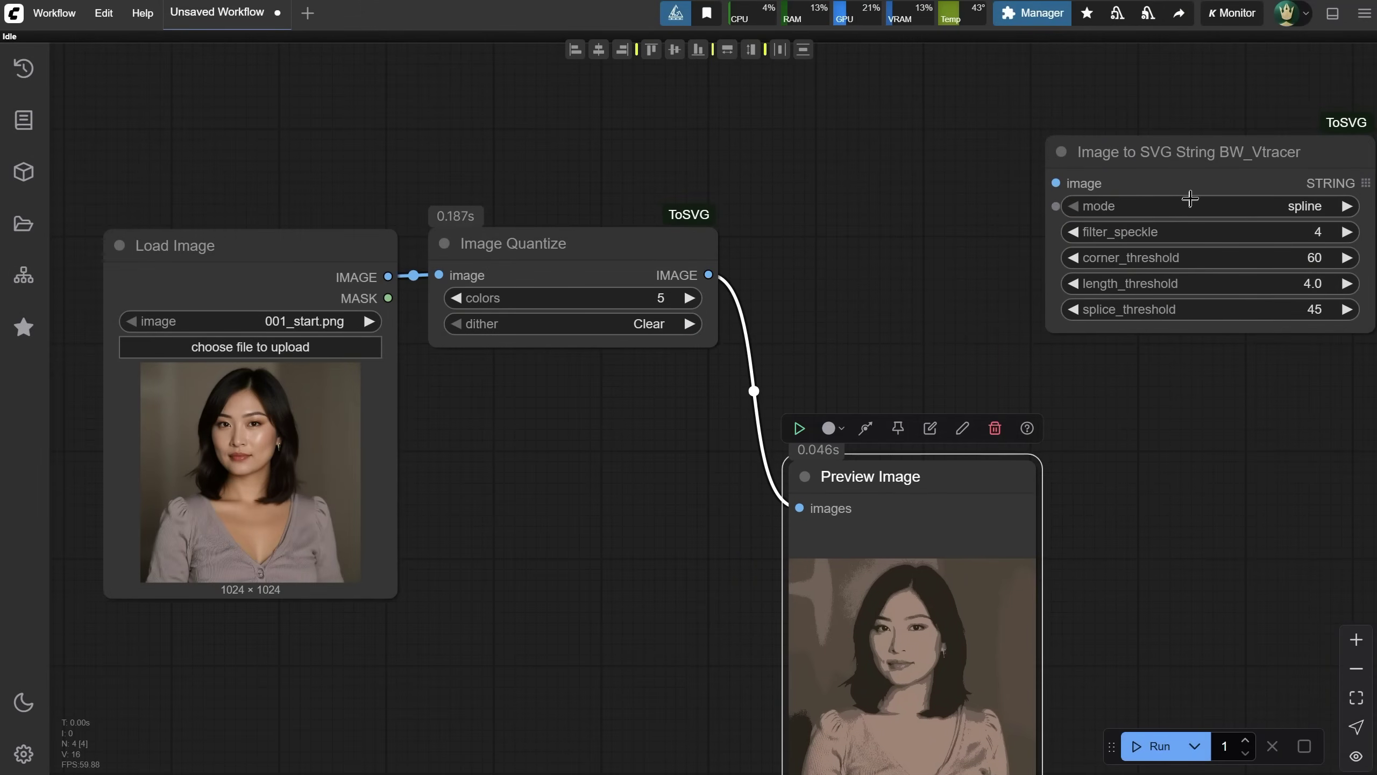
pyautogui.moveTo(1172, 153); pyautogui.dragTo(914, 223)
pyautogui.moveTo(708, 275); pyautogui.dragTo(828, 263)
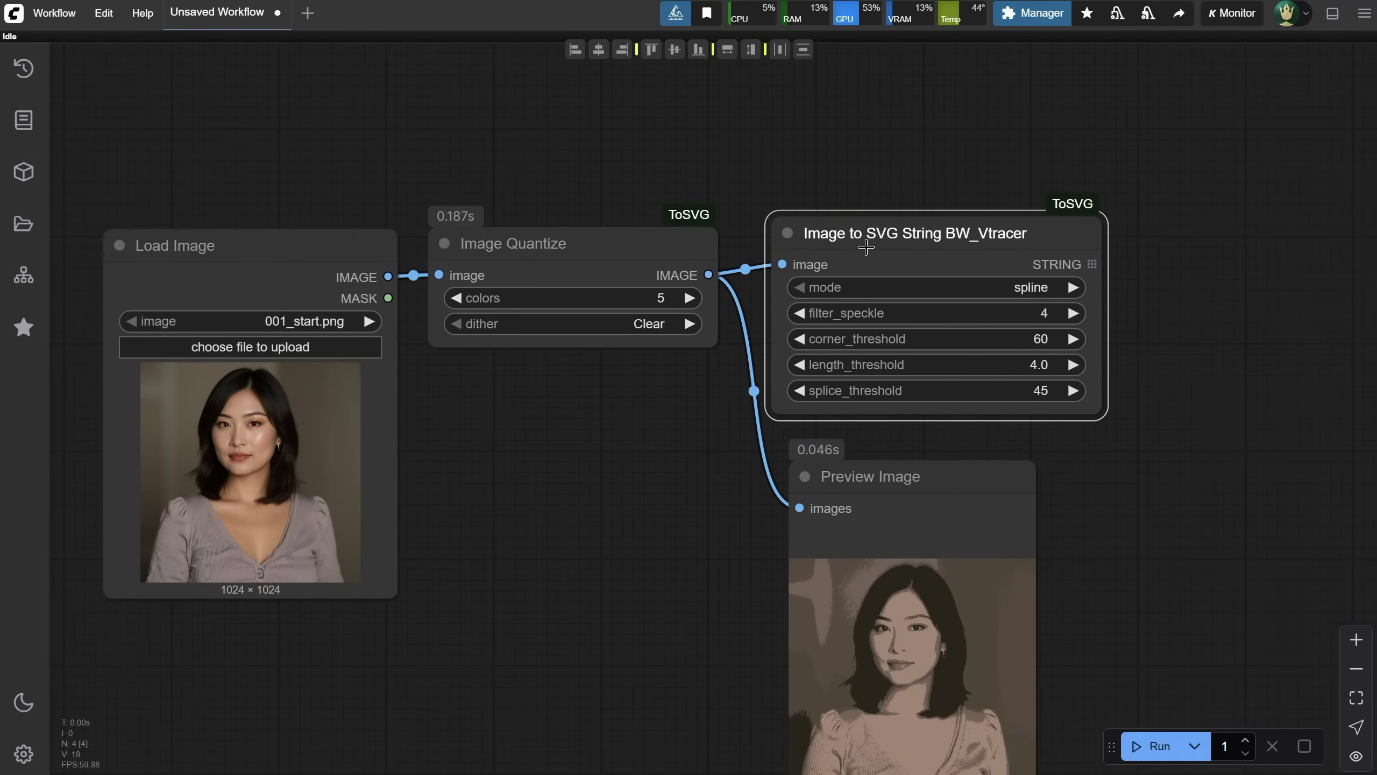
pyautogui.moveTo(1030, 353); pyautogui.dragTo(828, 300)
pyautogui.moveTo(889, 211); pyautogui.dragTo(1046, 235)
# Attach an SVG String Preview node to the STRING output and run to view the vector result.
pyautogui.click(1065, 275)
pyautogui.write('svg')
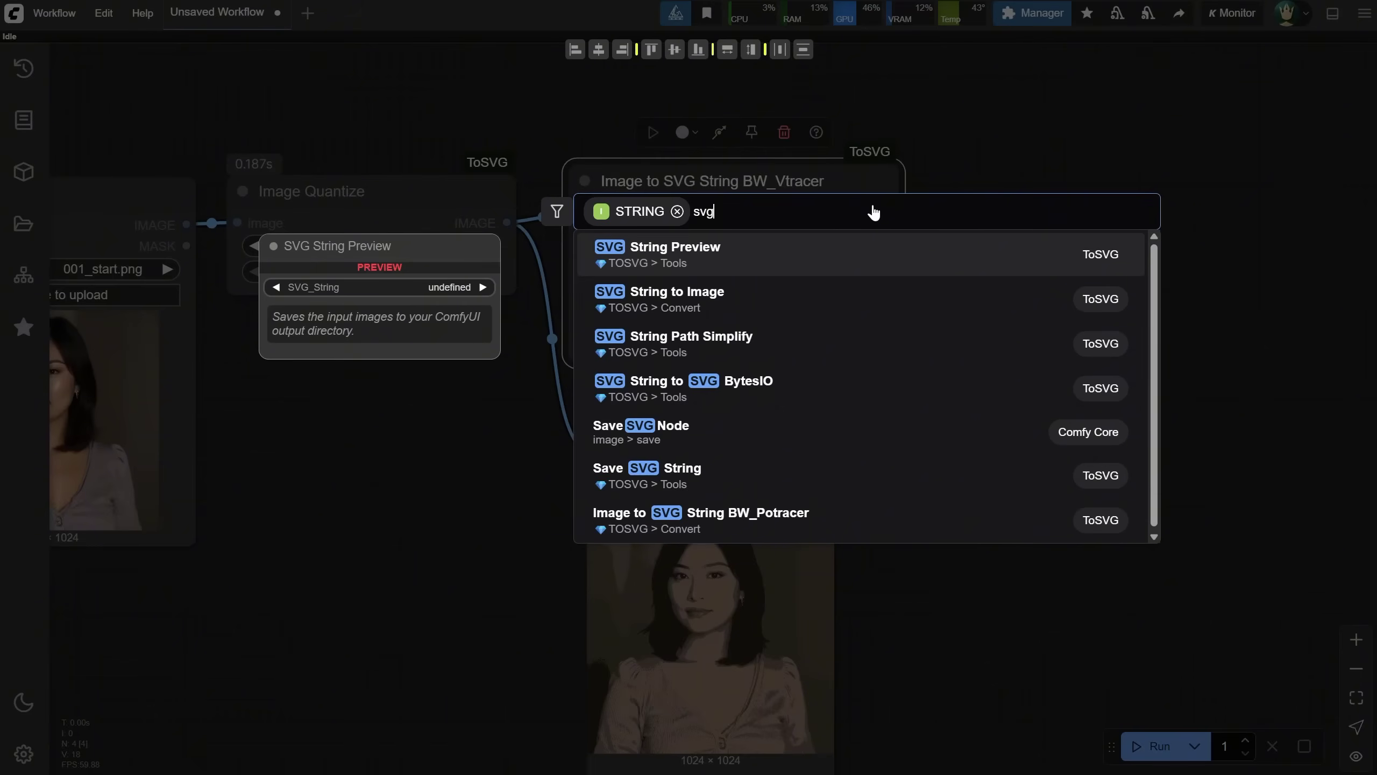
pyautogui.press('Return')
pyautogui.moveTo(1153, 221); pyautogui.dragTo(1042, 183)
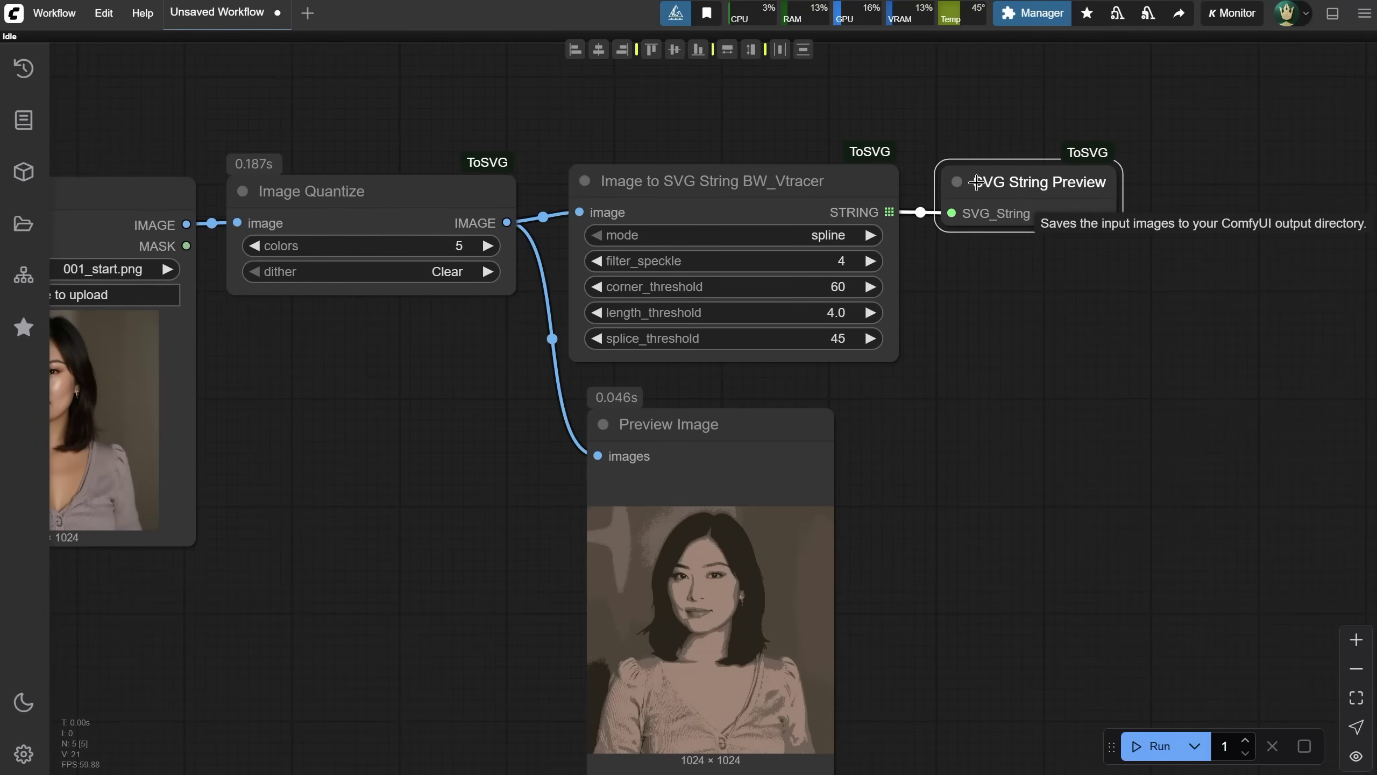
pyautogui.click(1149, 745)
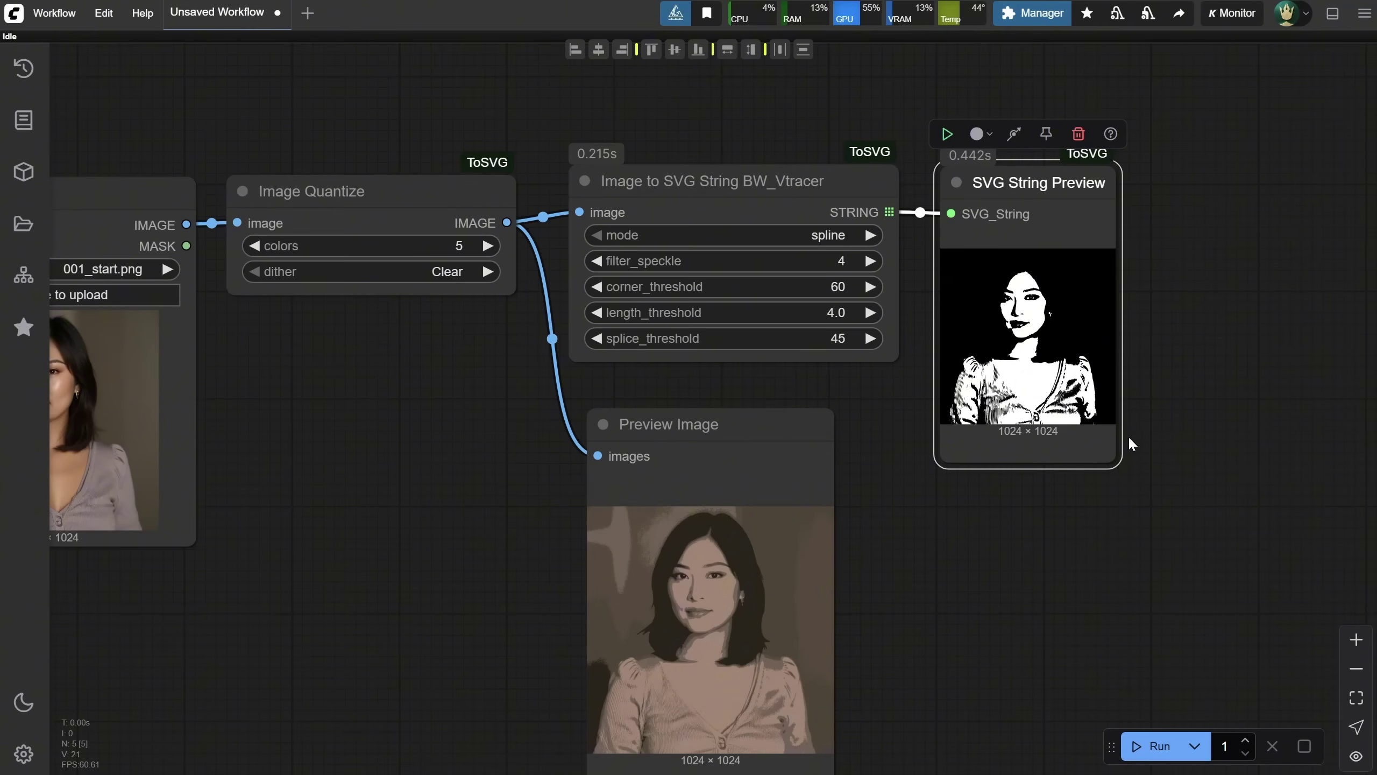
pyautogui.moveTo(1111, 458); pyautogui.dragTo(1229, 592)
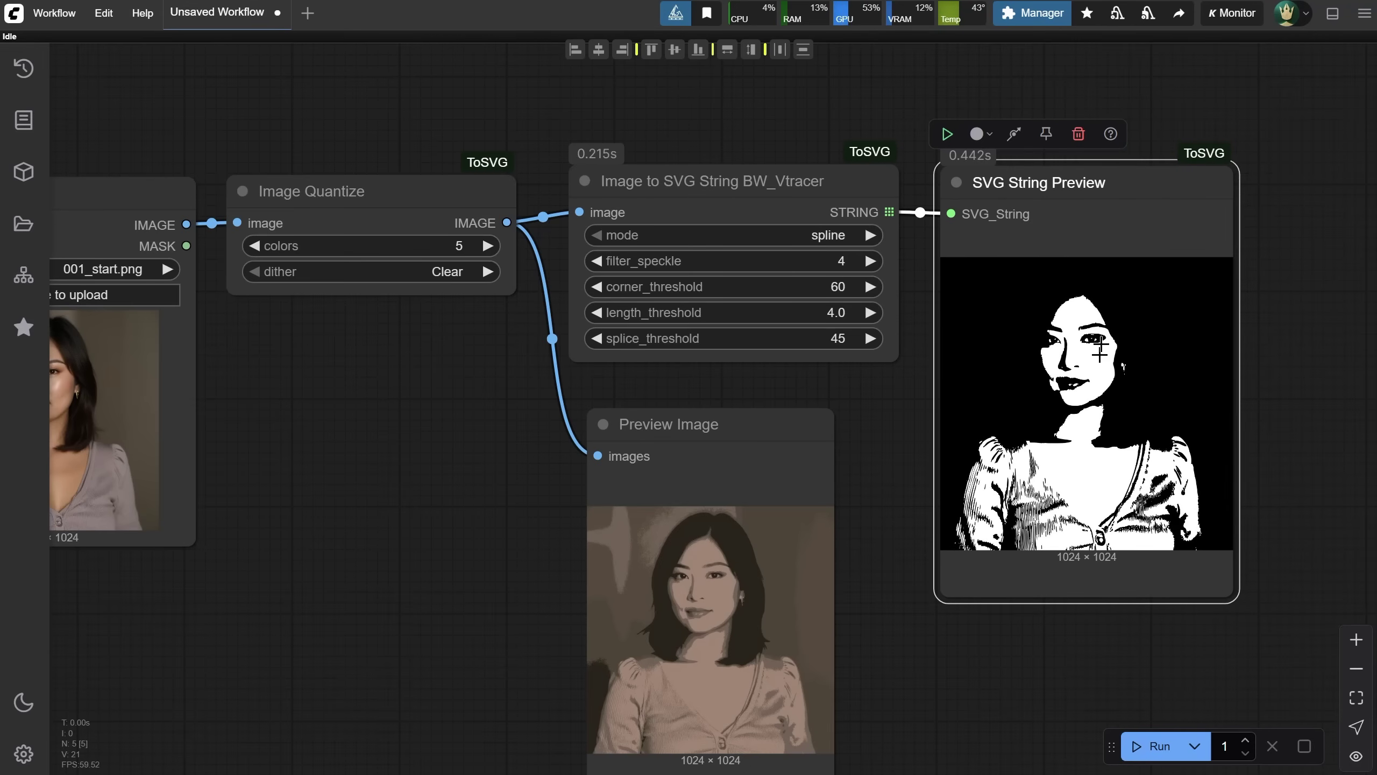
# Connect a Save SVG String node to the STRING output and run to save the SVG.
pyautogui.scroll(4, 1208, 363)
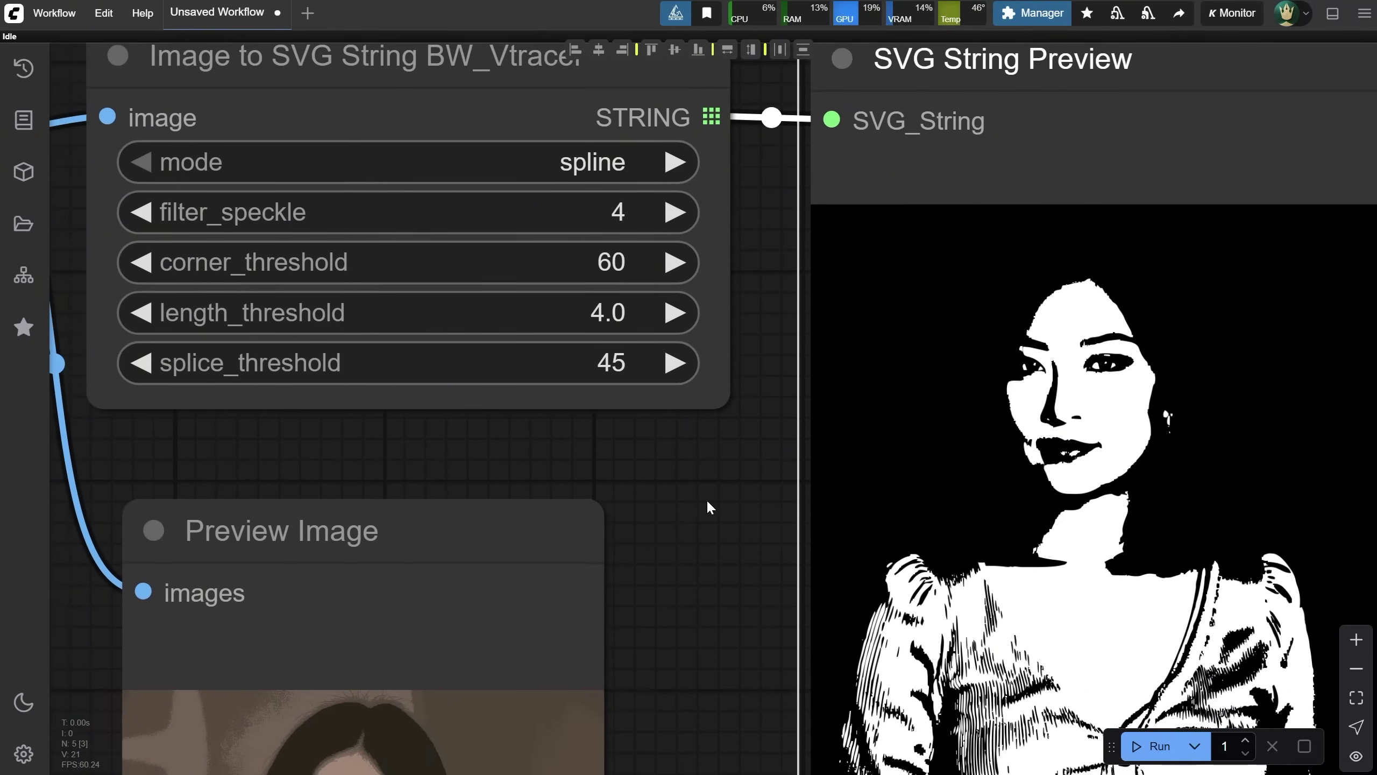
pyautogui.moveTo(708, 507); pyautogui.dragTo(710, 468)
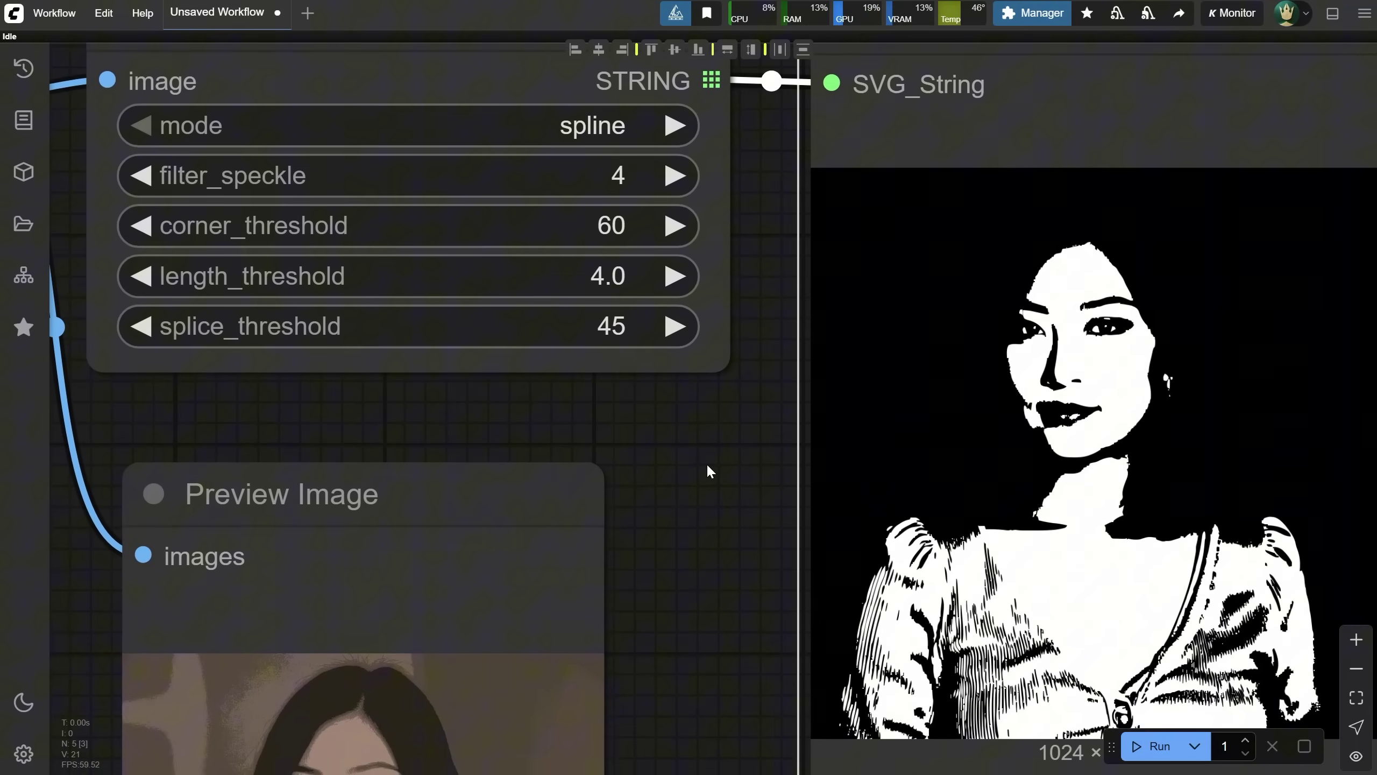
pyautogui.scroll(-7, 716, 476)
pyautogui.moveTo(894, 202); pyautogui.dragTo(893, 354)
pyautogui.moveTo(720, 232); pyautogui.dragTo(1060, 223)
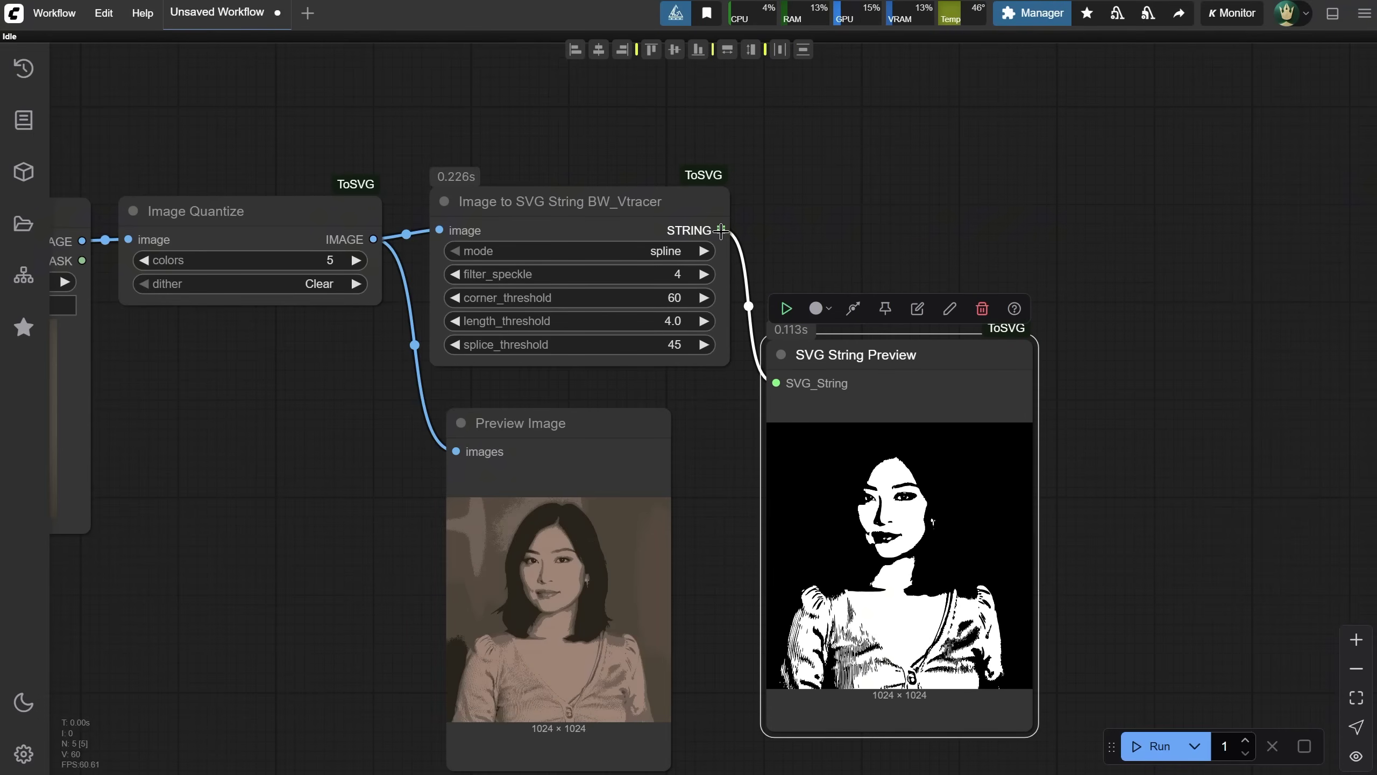
pyautogui.click(1080, 256)
pyautogui.write('save sv')
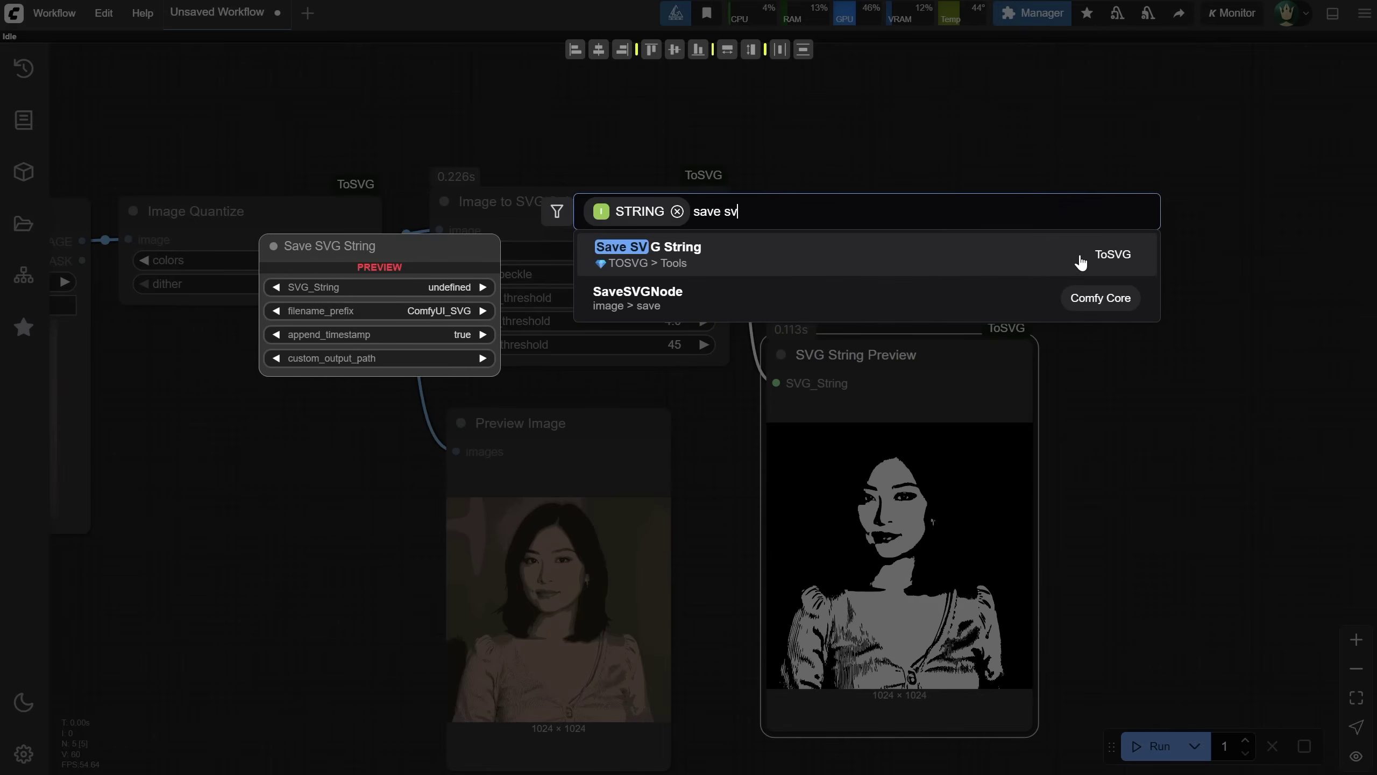
pyautogui.click(805, 264)
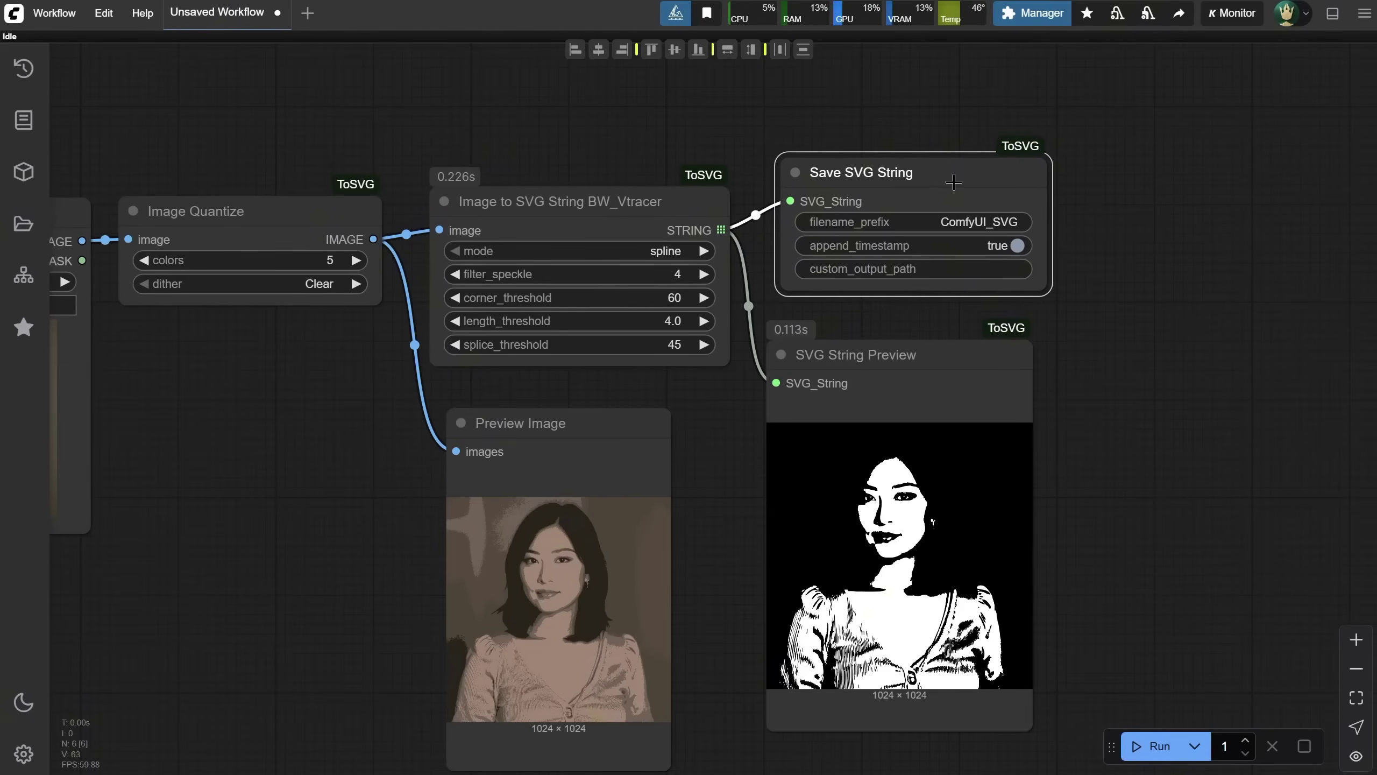
pyautogui.click(1142, 747)
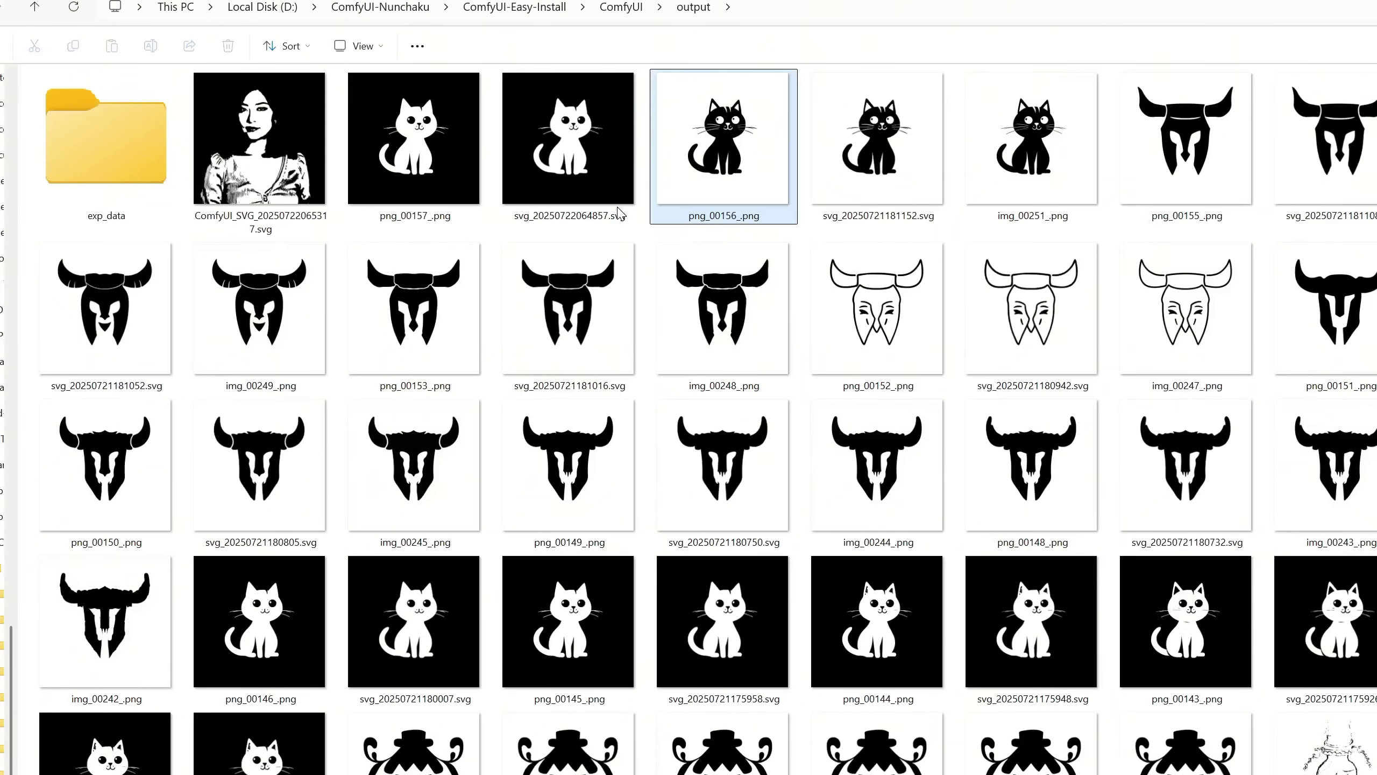
# View the saved ComfyUI_SVG portrait file in Edge, scroll through it, and close it.
pyautogui.doubleClick(277, 176)
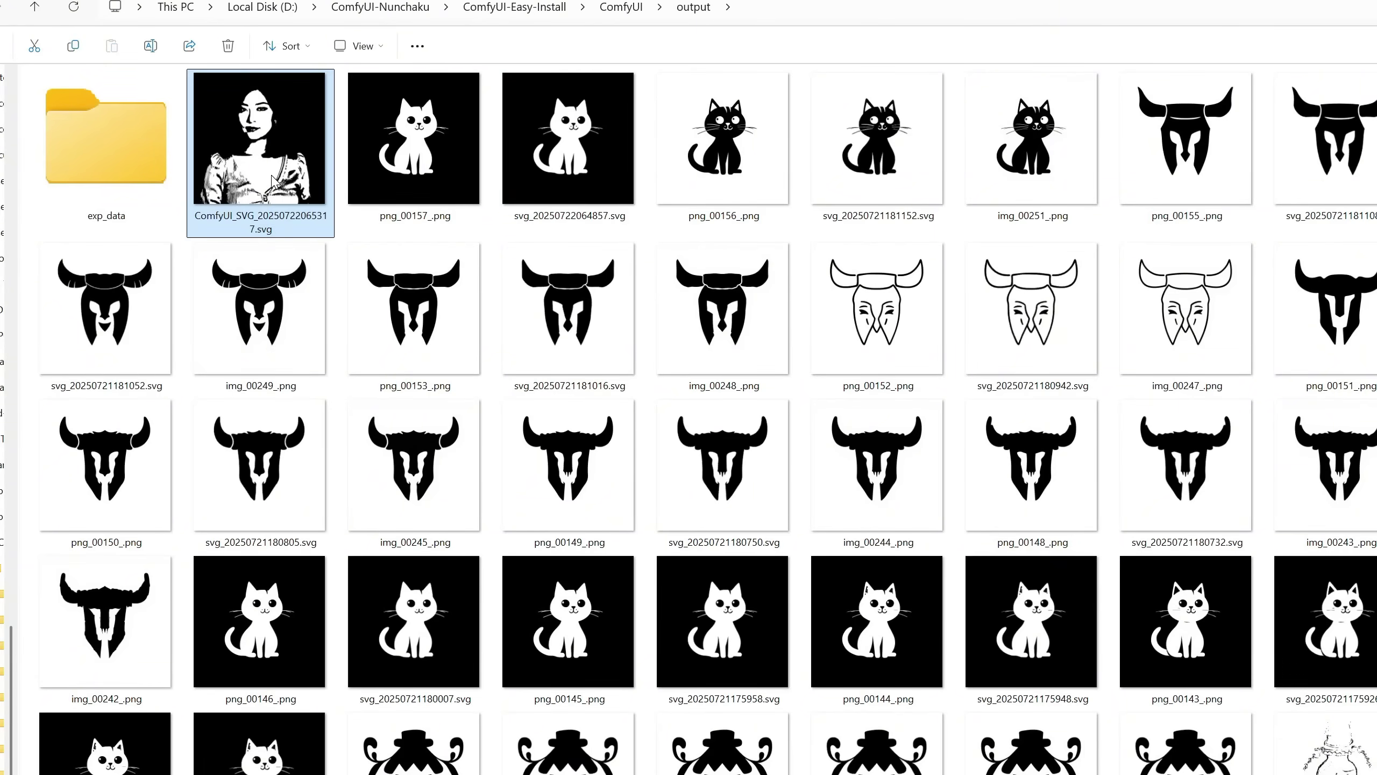
pyautogui.scroll(-5, 795, 407)
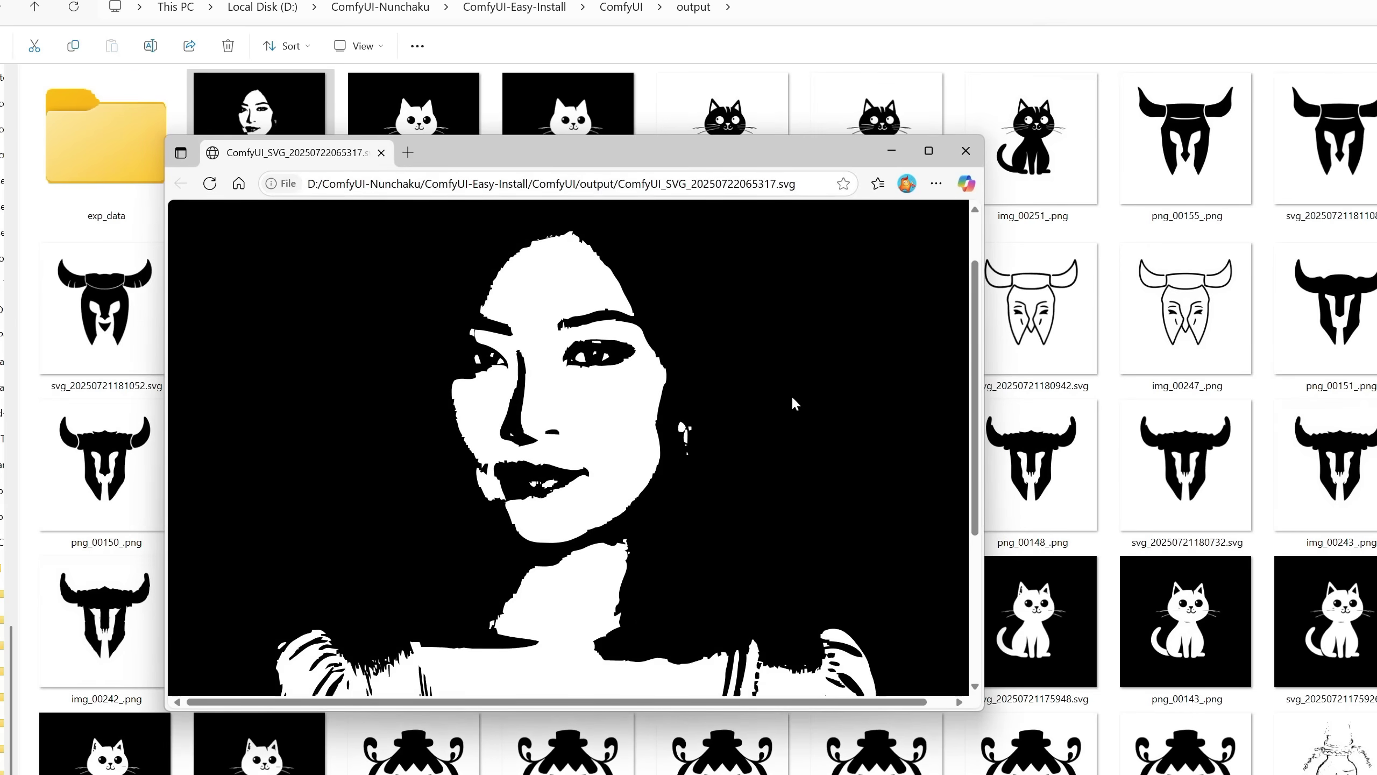
pyautogui.scroll(4, 724, 422)
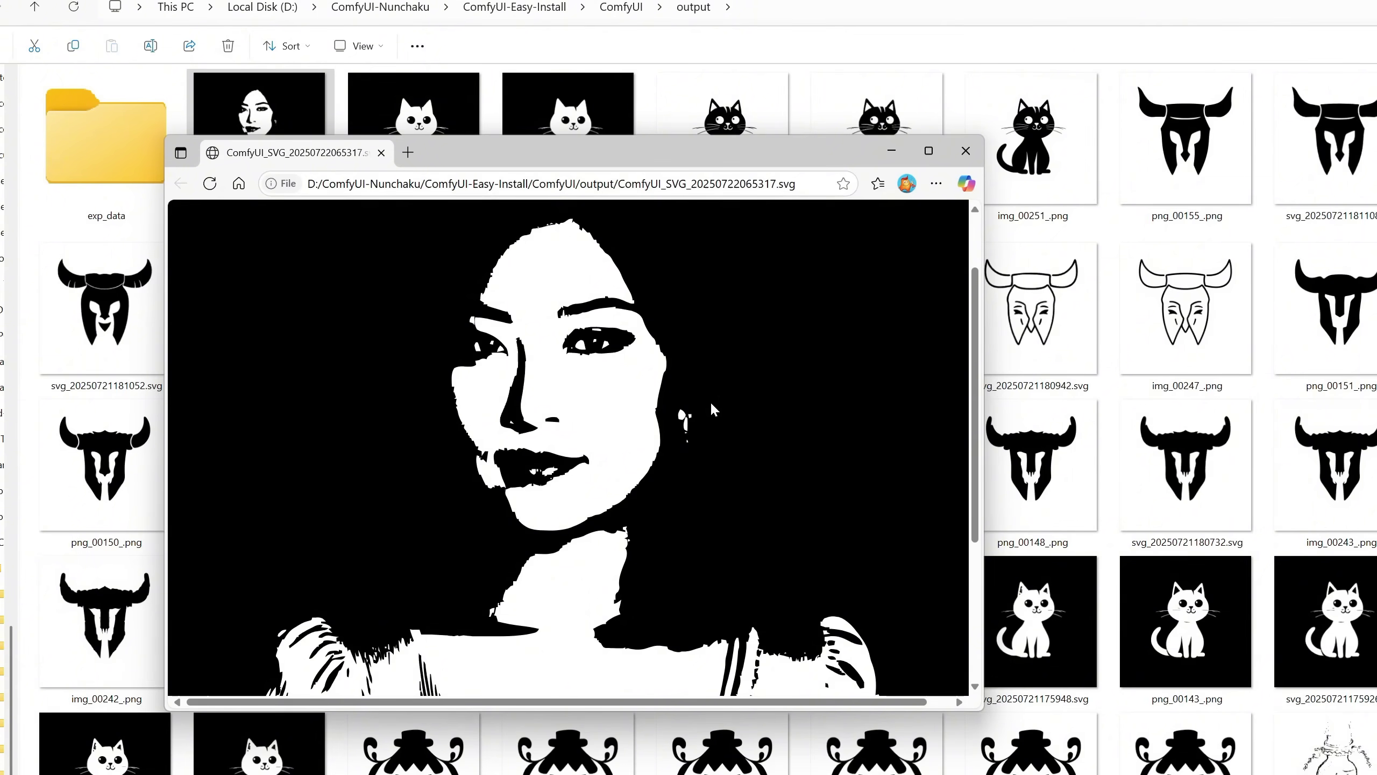
pyautogui.click(966, 150)
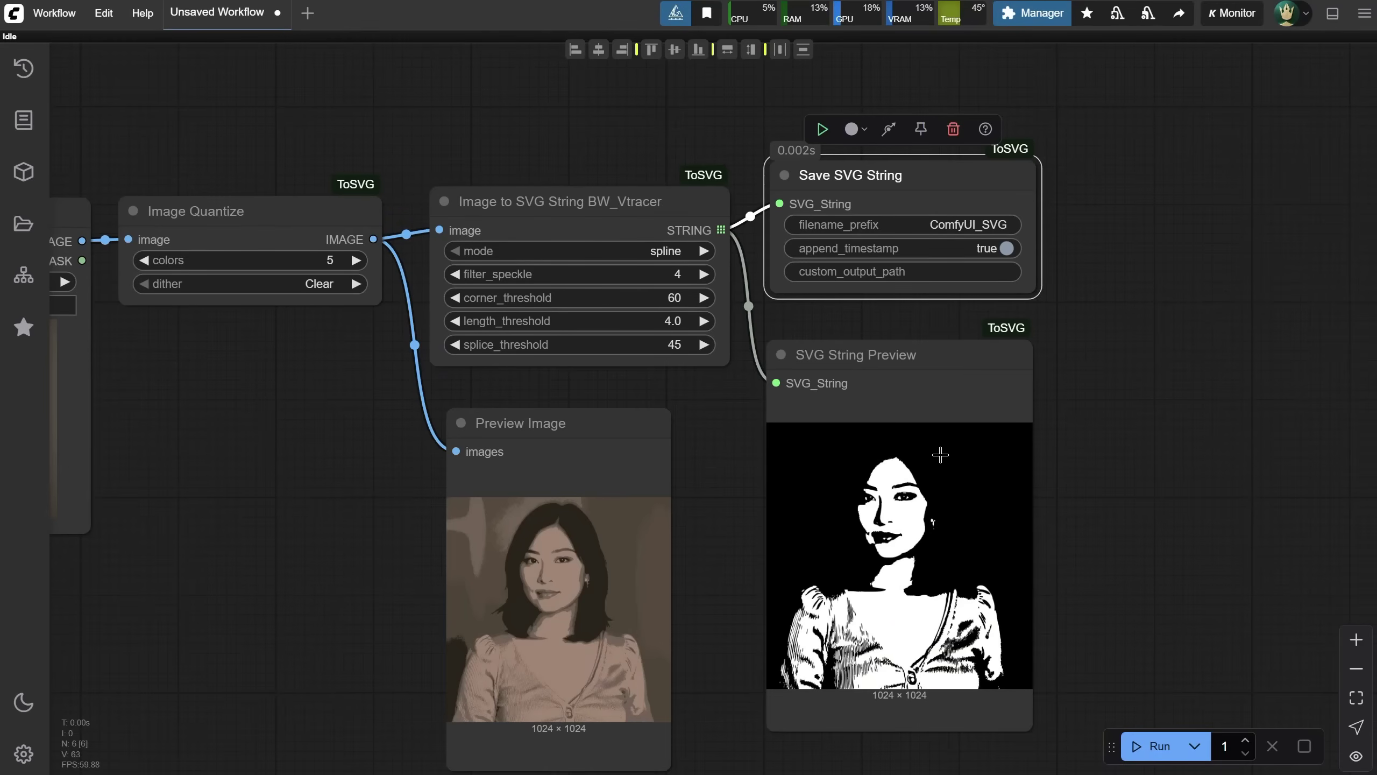
# Delete the SVG String Preview node and add SVG String to Image on the STRING output.
pyautogui.scroll(-1, 940, 454)
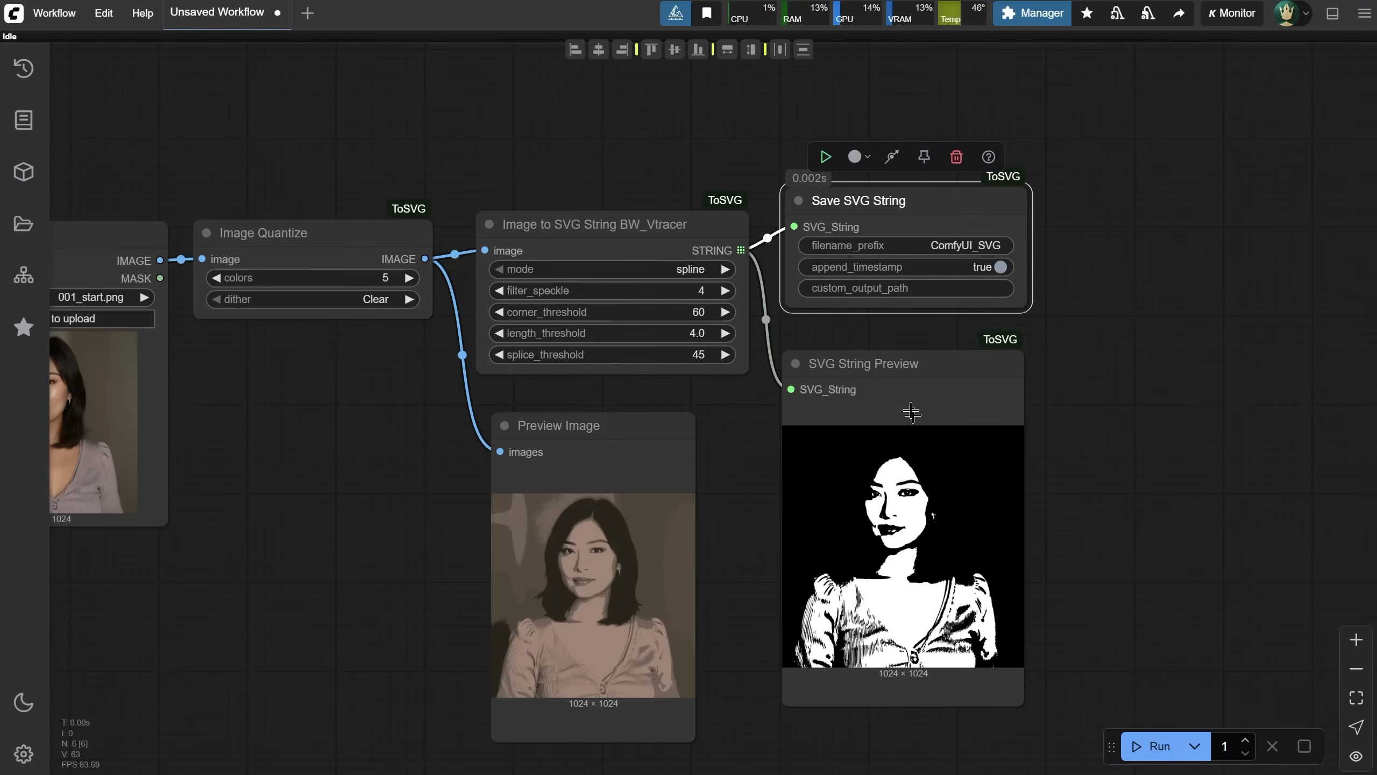
pyautogui.click(891, 380)
pyautogui.moveTo(892, 380); pyautogui.dragTo(887, 493)
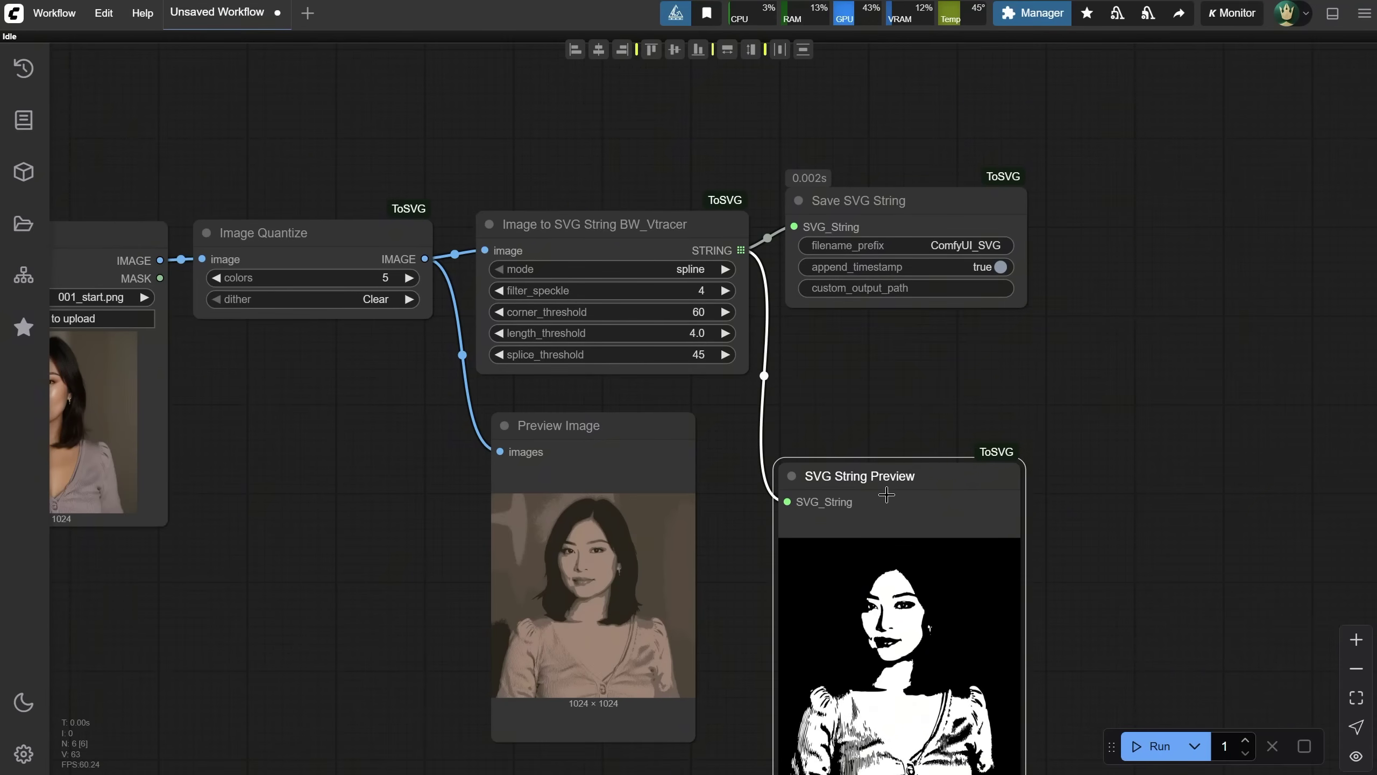
pyautogui.press('Delete')
pyautogui.moveTo(741, 250); pyautogui.dragTo(886, 421)
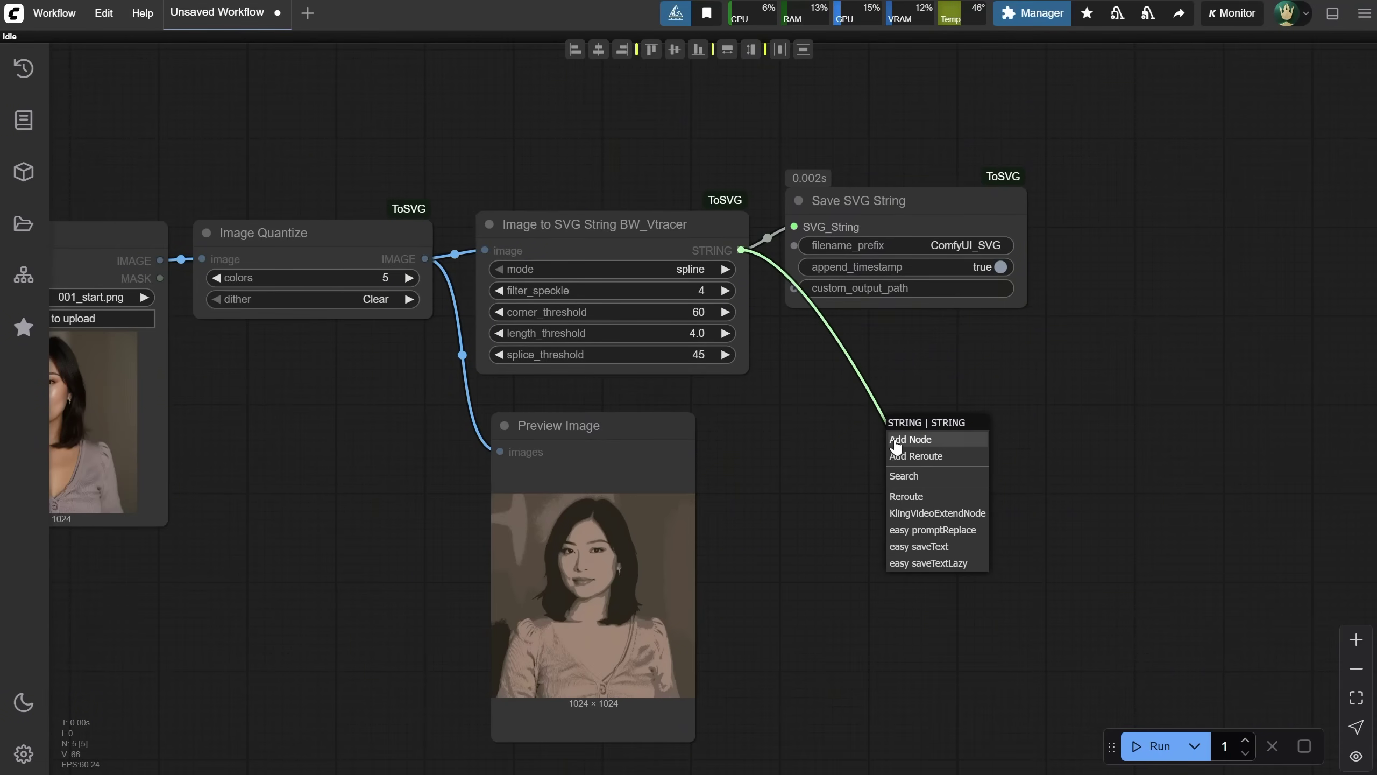
pyautogui.click(919, 477)
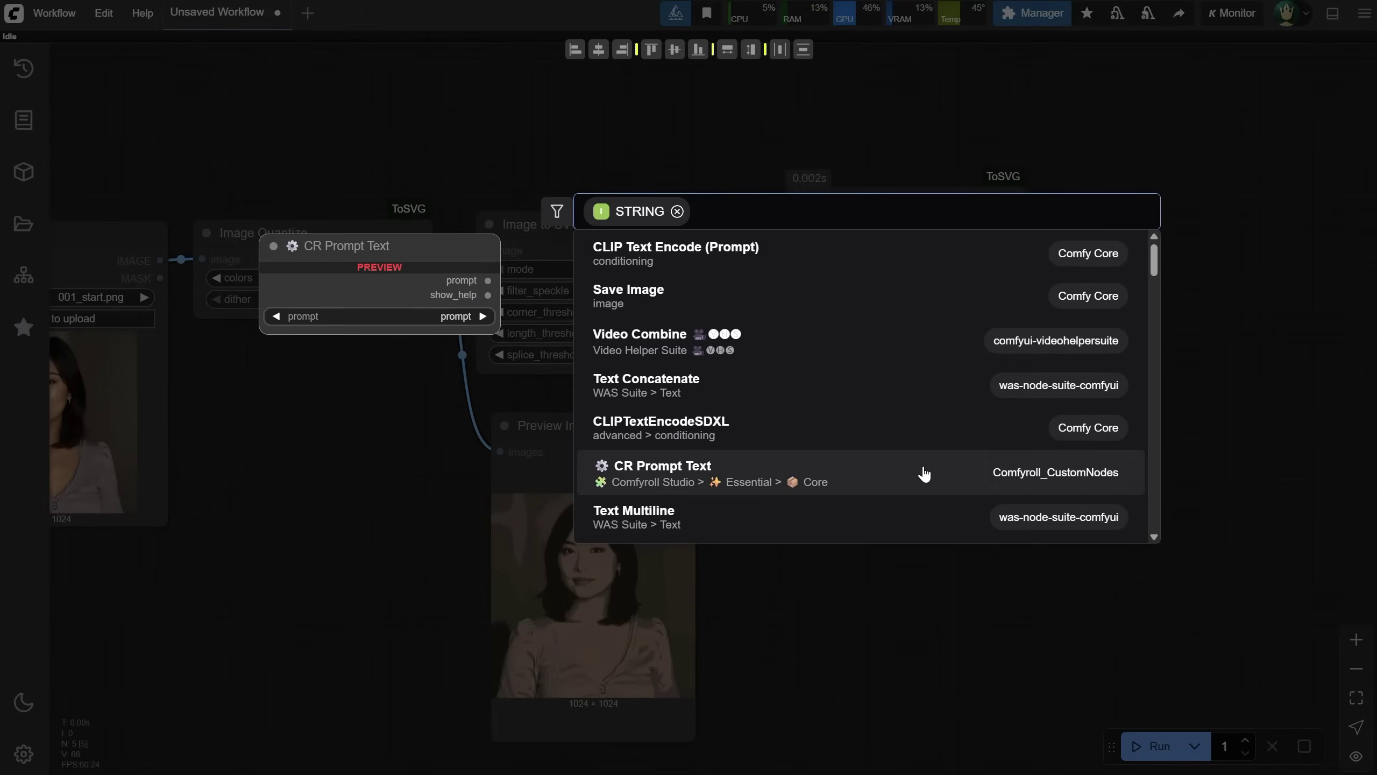
pyautogui.write('s')
pyautogui.press('BackSpace')
pyautogui.write('to sv')
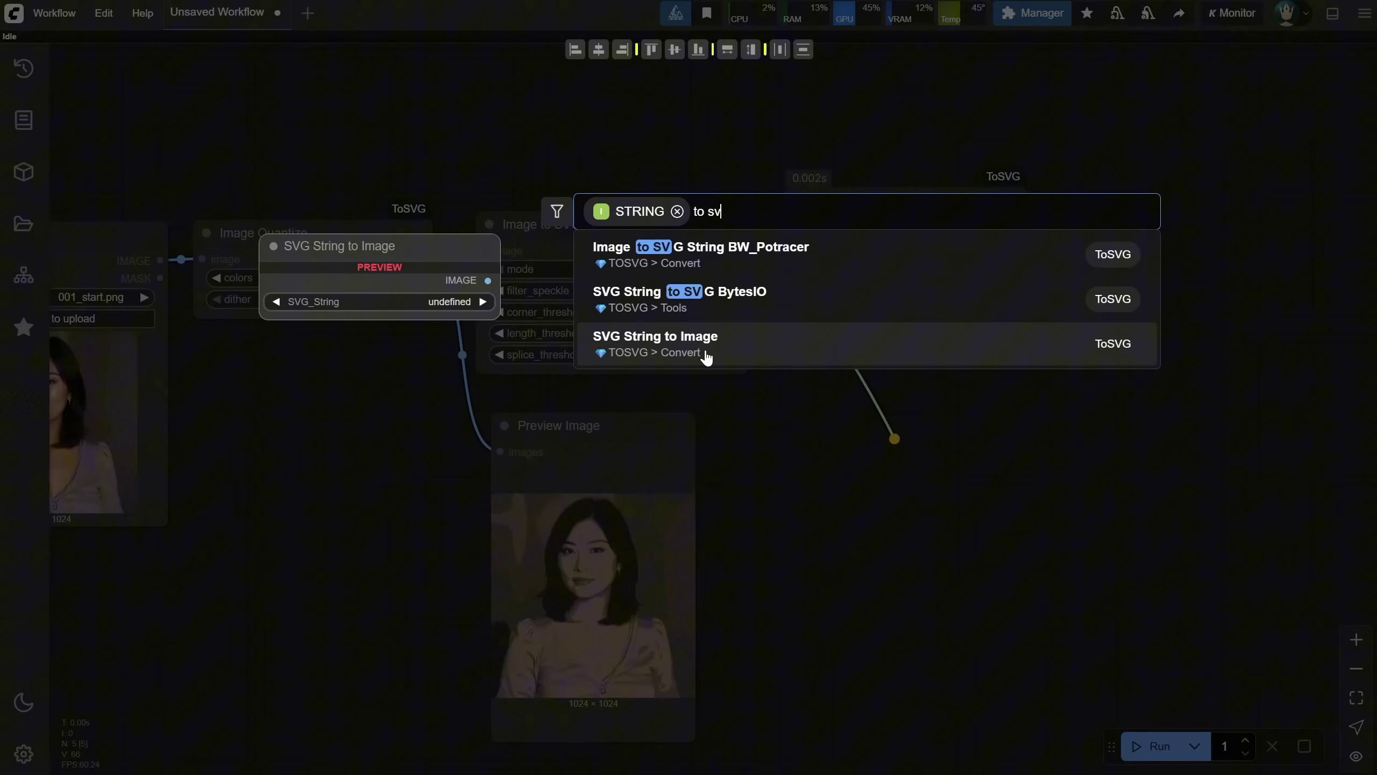
pyautogui.click(686, 347)
# Feed the converter's IMAGE output into a Save Image node and run the workflow.
pyautogui.moveTo(925, 374); pyautogui.dragTo(1033, 475)
pyautogui.click(1080, 600)
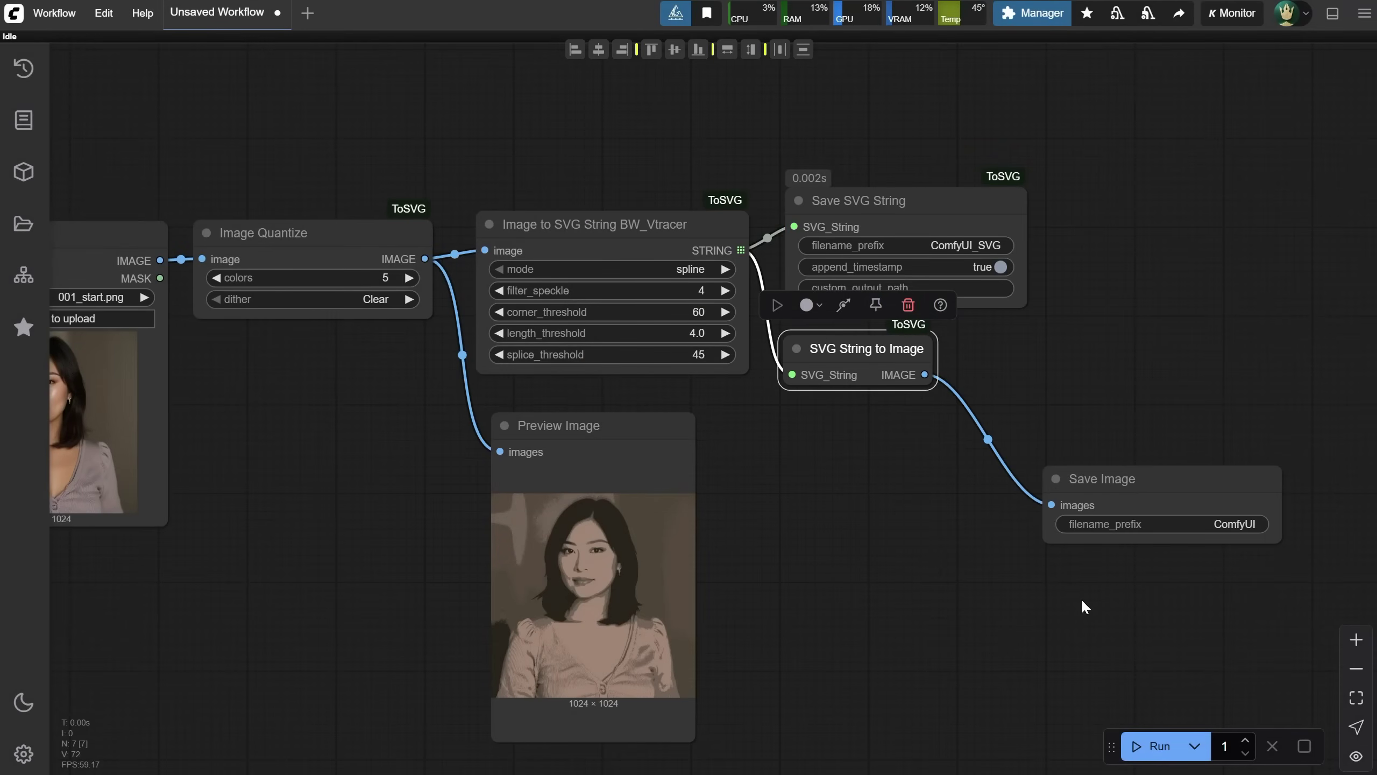
pyautogui.moveTo(1147, 491); pyautogui.dragTo(1050, 356)
pyautogui.hotkey('ctrl', 'Return')
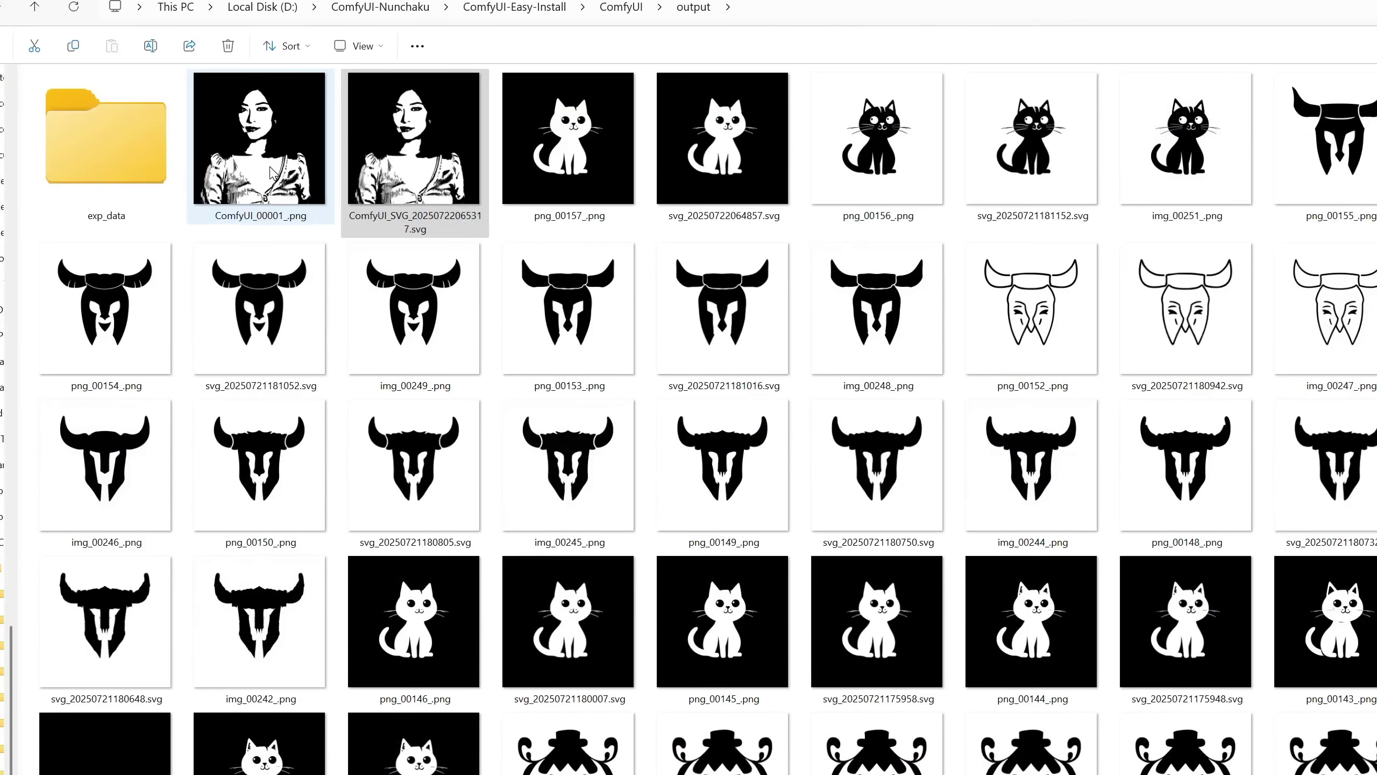
# Lower corner_threshold from 60 to 59, rerun, and check the new ComfyUI_00002_.png and SVG.
pyautogui.click(293, 192)
pyautogui.click(411, 185)
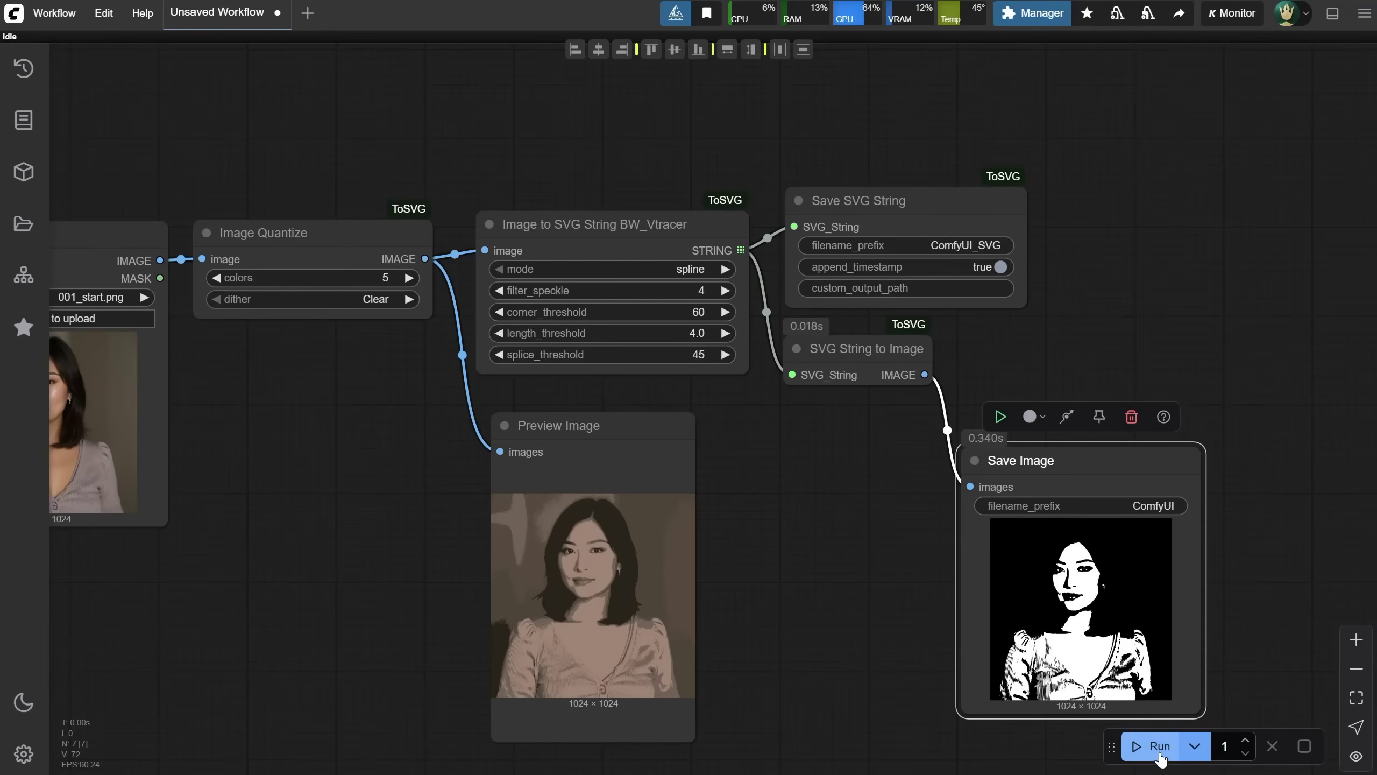
pyautogui.click(1159, 749)
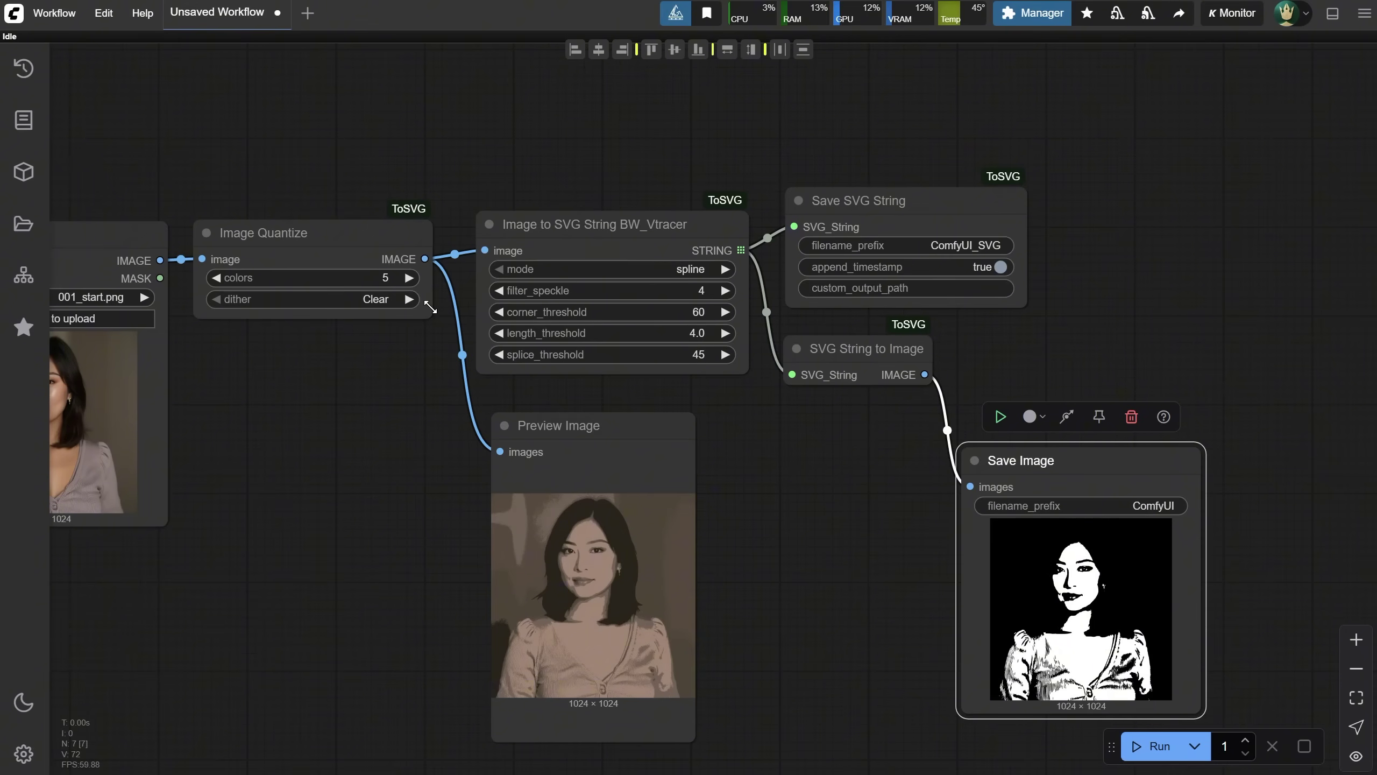
pyautogui.click(498, 312)
pyautogui.click(1154, 755)
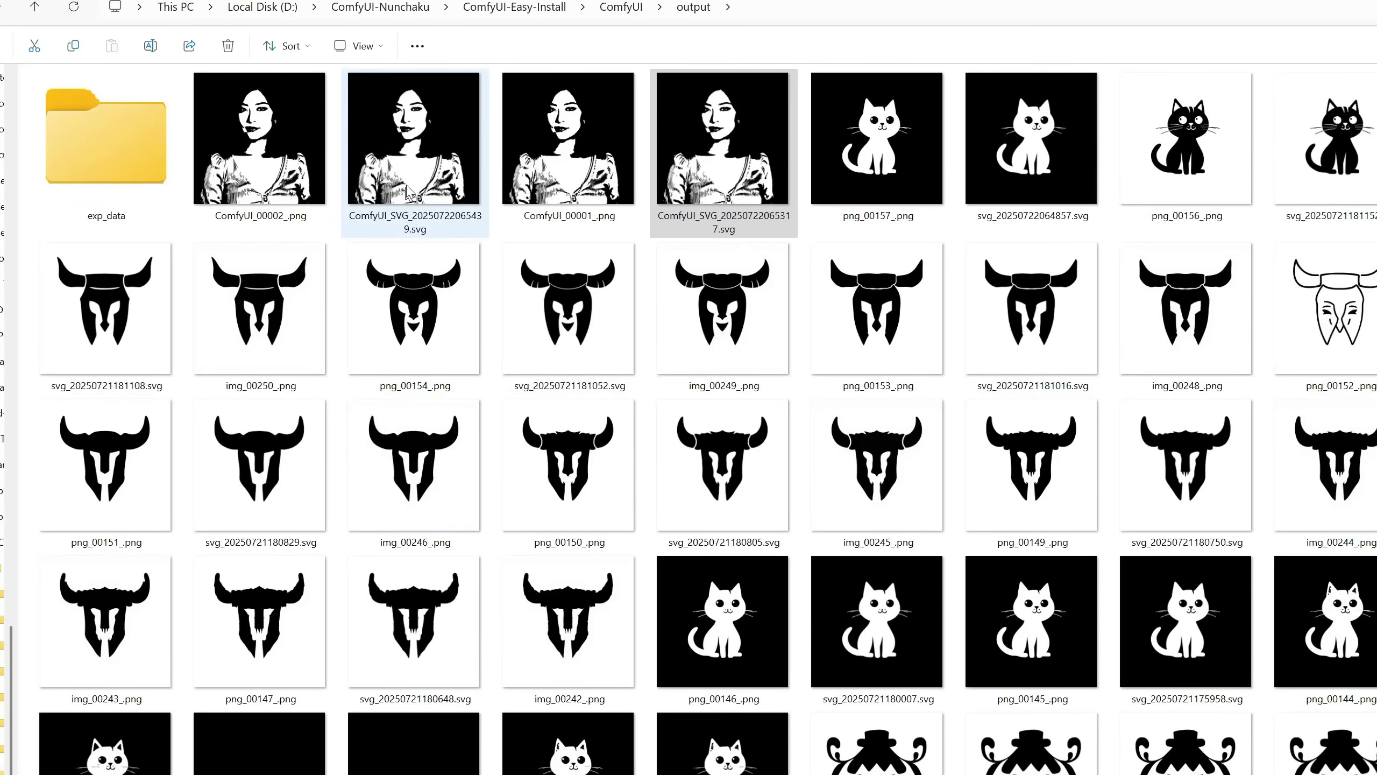
pyautogui.click(413, 171)
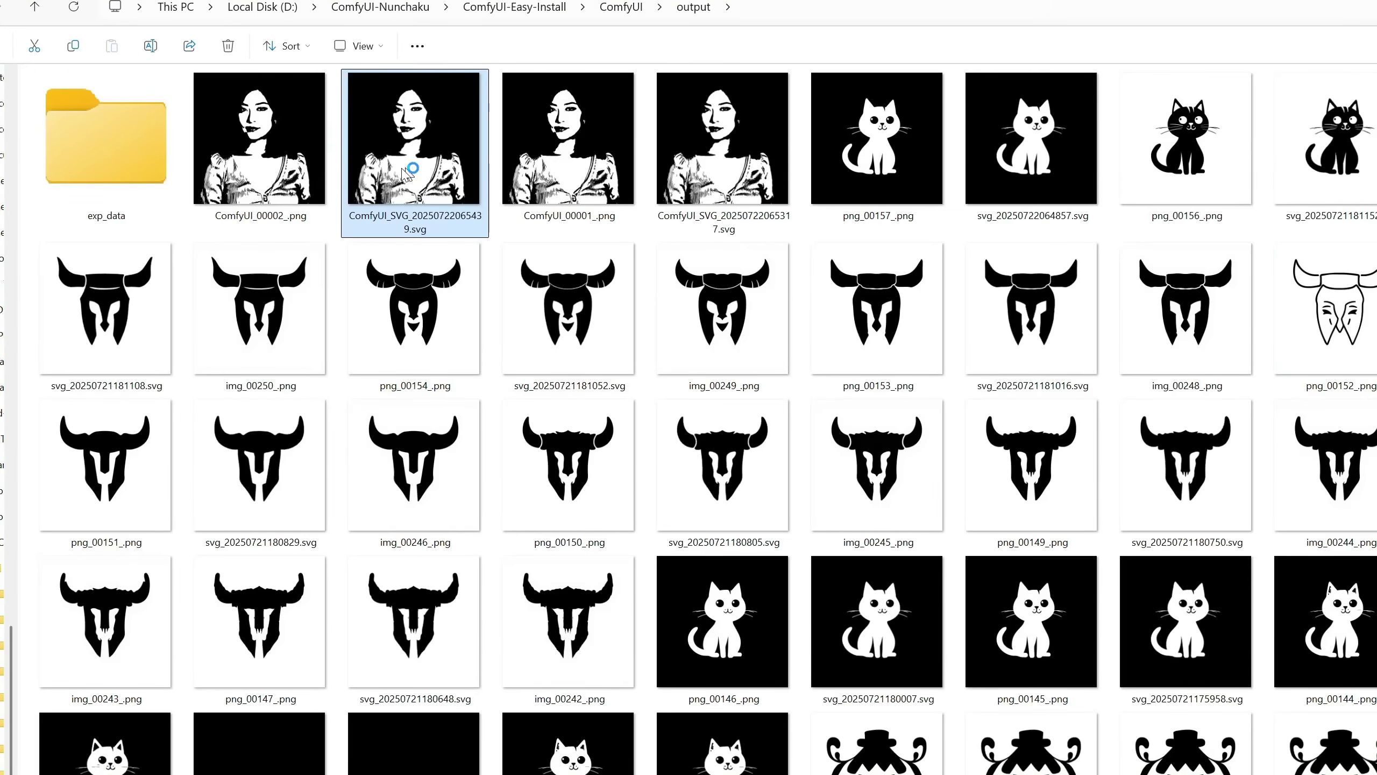
pyautogui.click(247, 158)
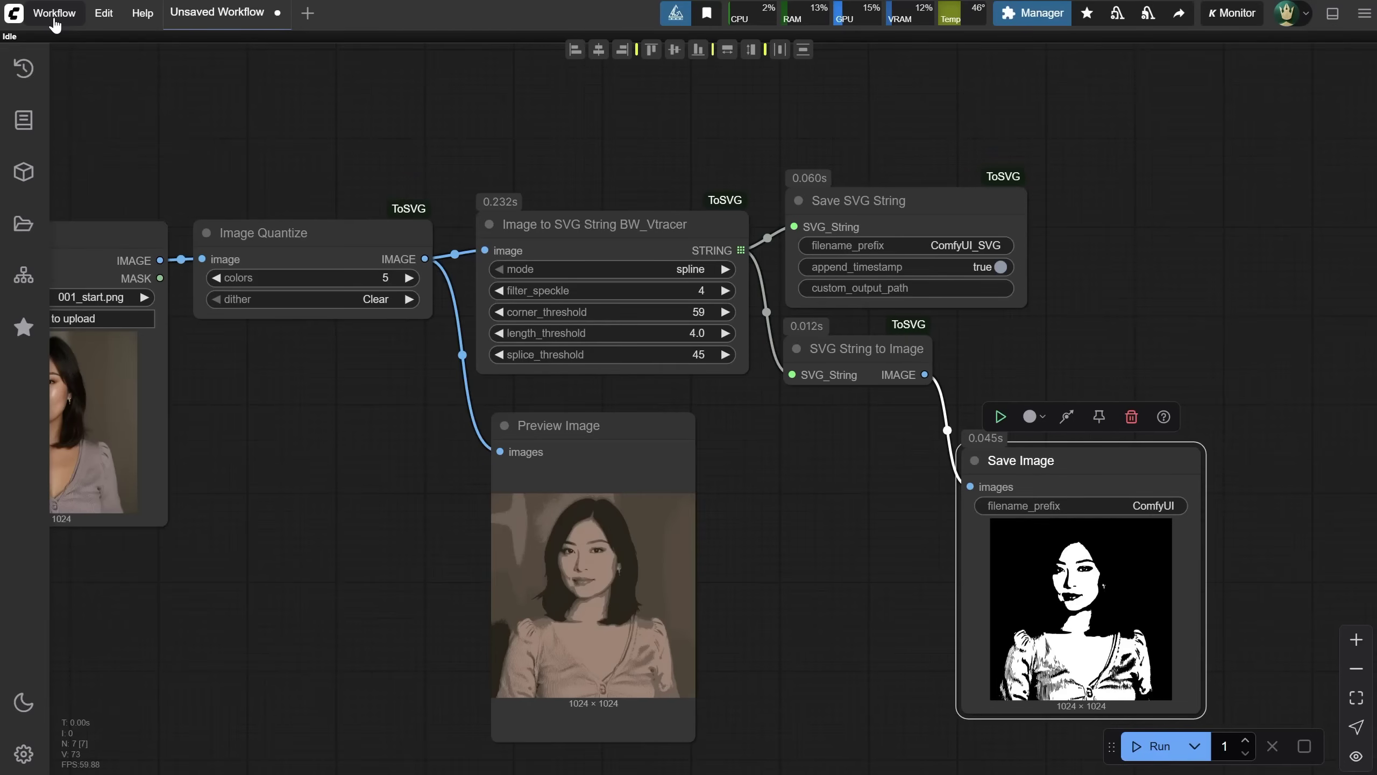
# Open the EP54 Image to SVG workflow and load EP54 Image to SVG Input.png as its input.
pyautogui.click(55, 13)
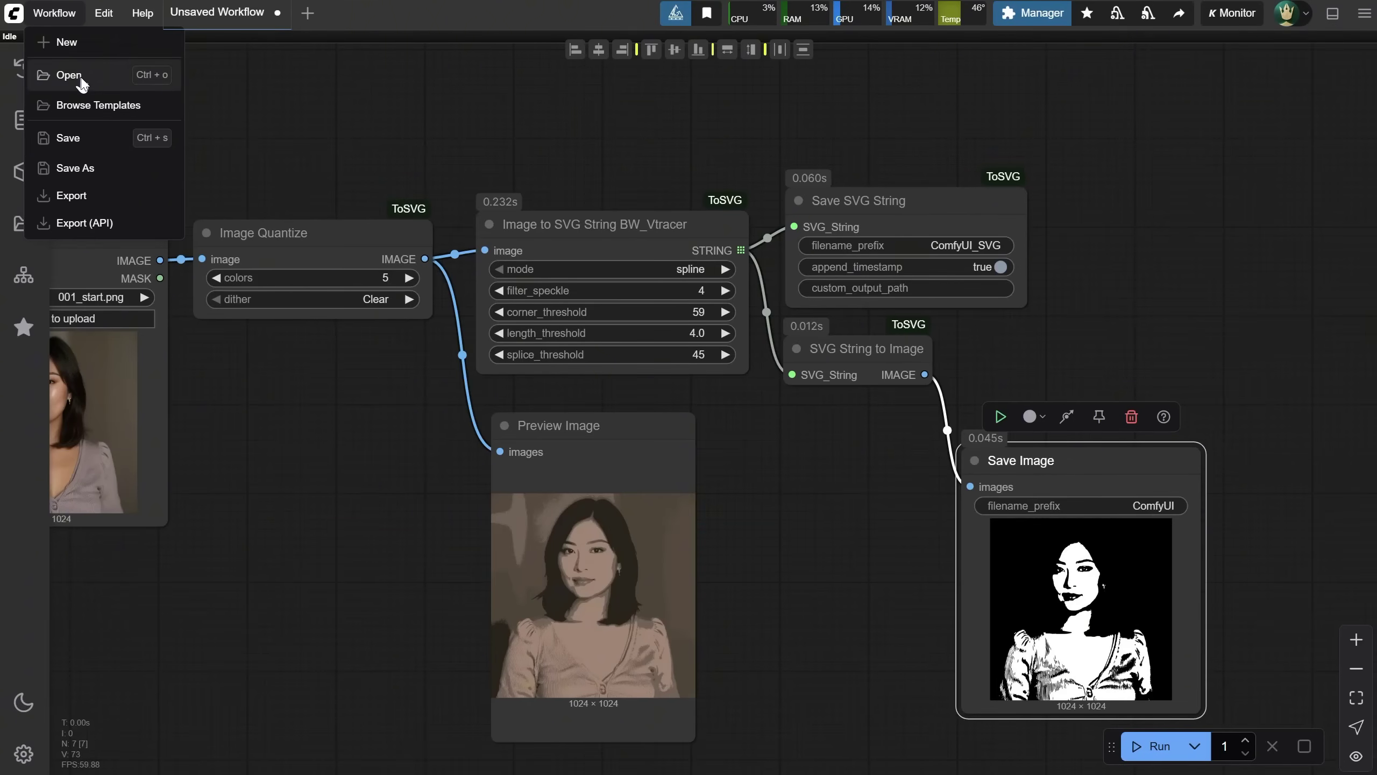
pyautogui.click(68, 75)
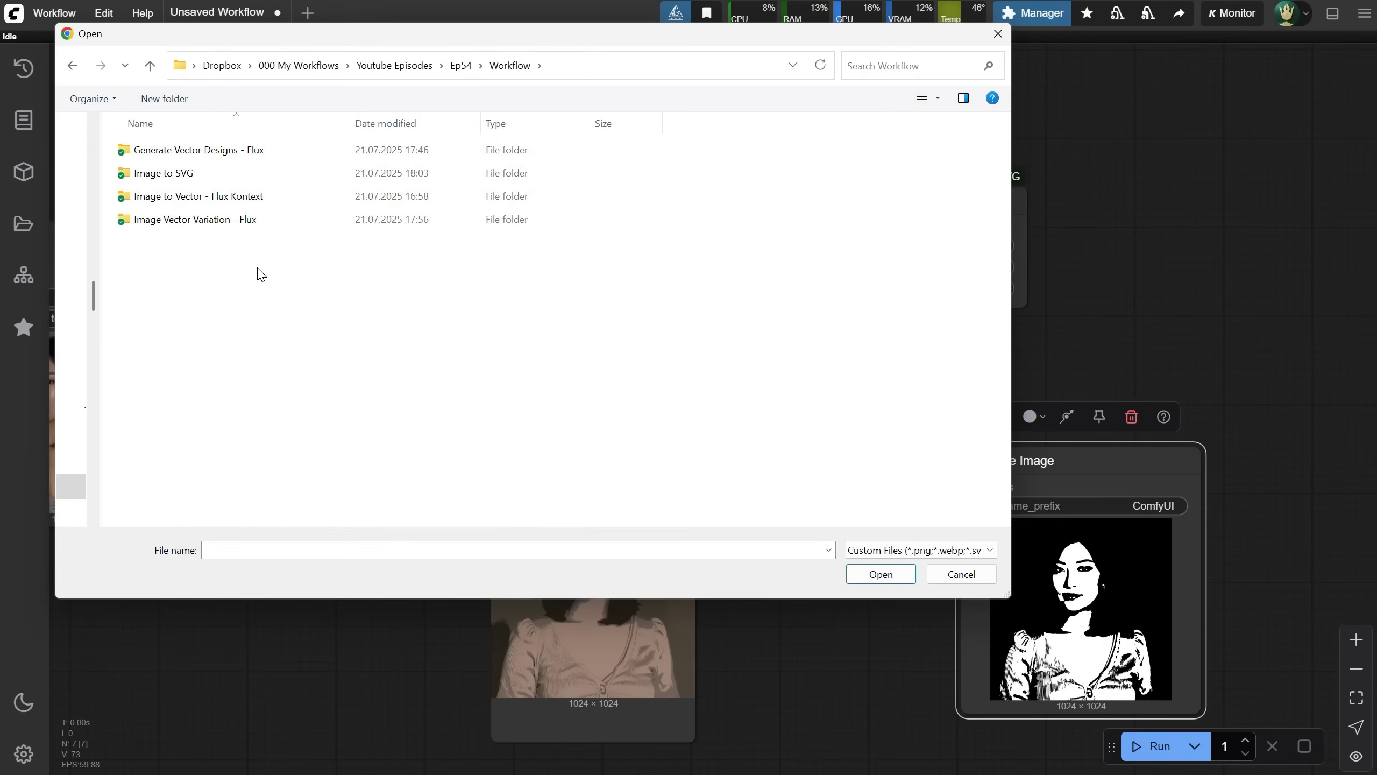
pyautogui.doubleClick(175, 177)
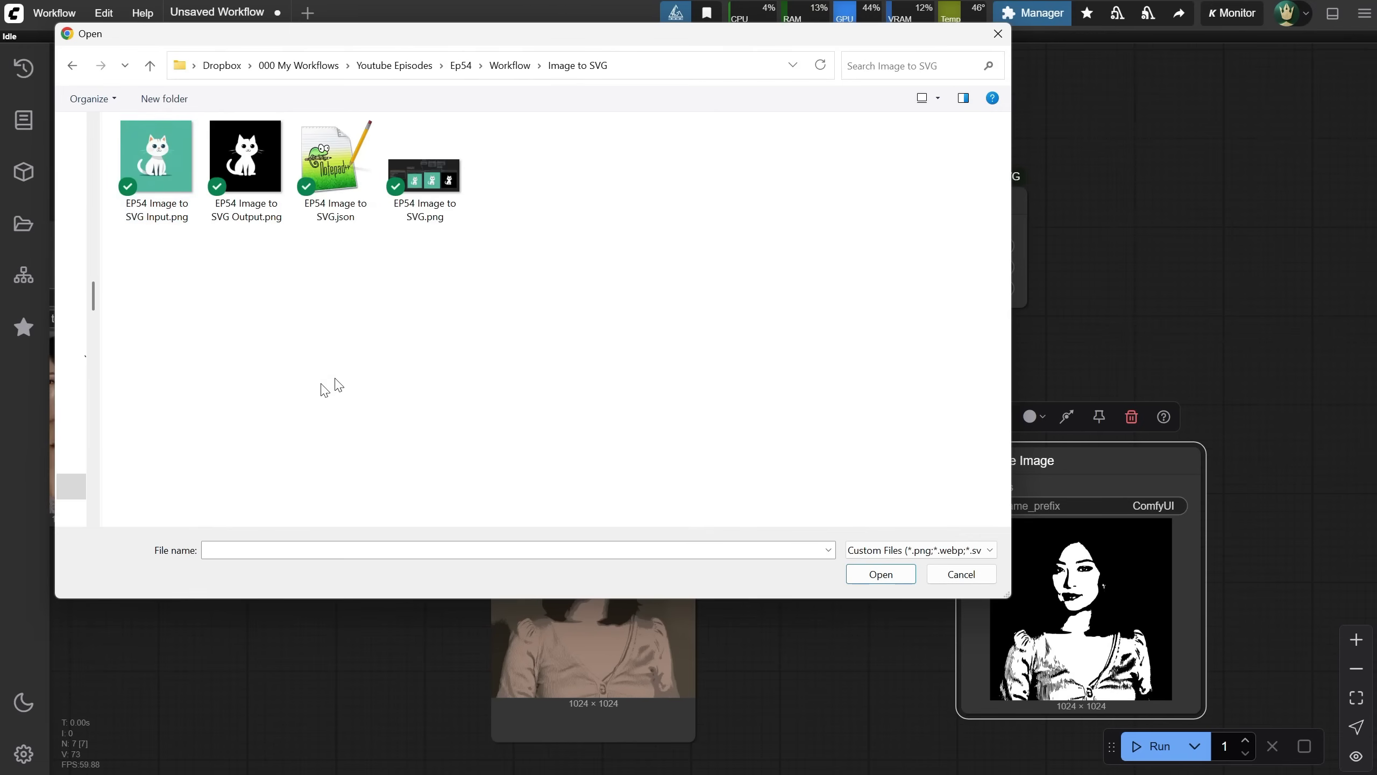
pyautogui.doubleClick(325, 198)
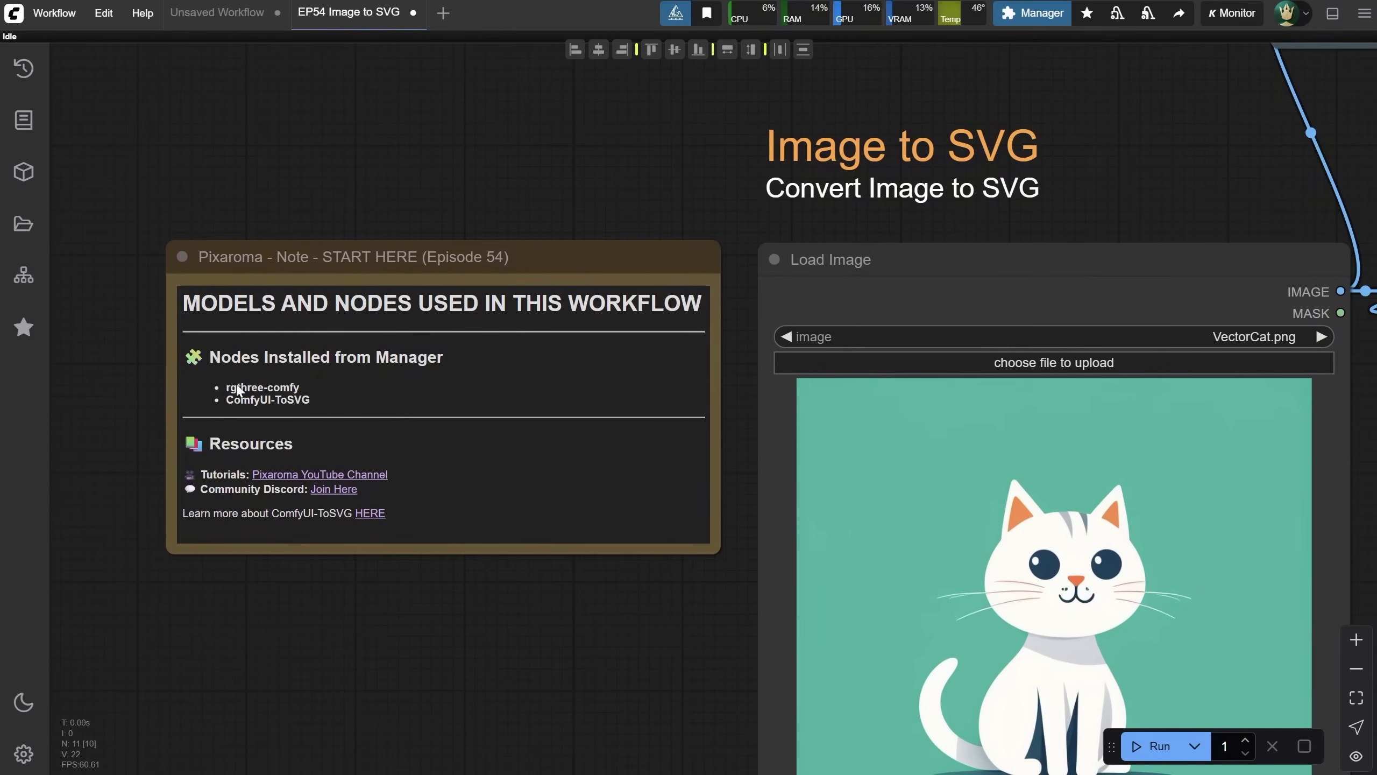
pyautogui.scroll(-3, 521, 311)
pyautogui.moveTo(947, 138); pyautogui.dragTo(471, 231)
pyautogui.scroll(-2, 520, 177)
pyautogui.click(380, 390)
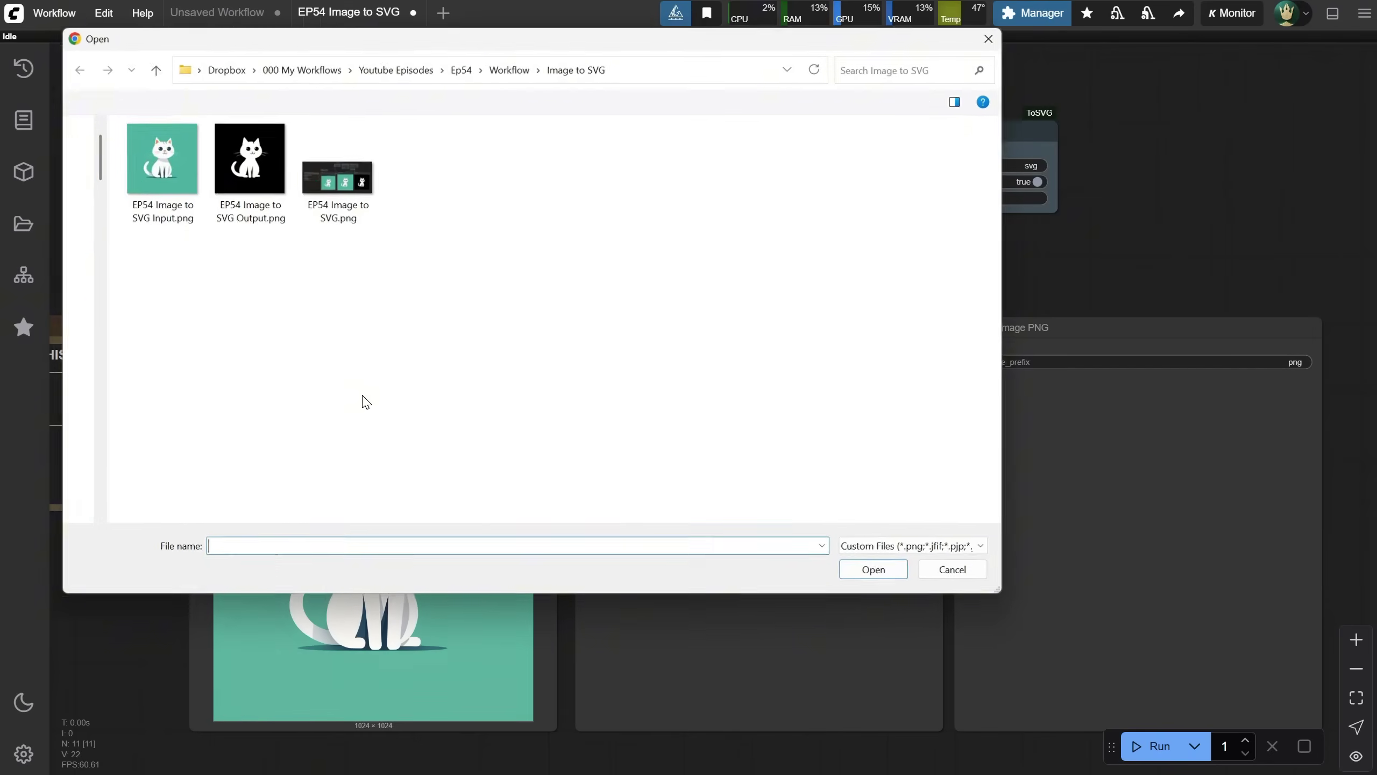
pyautogui.doubleClick(153, 163)
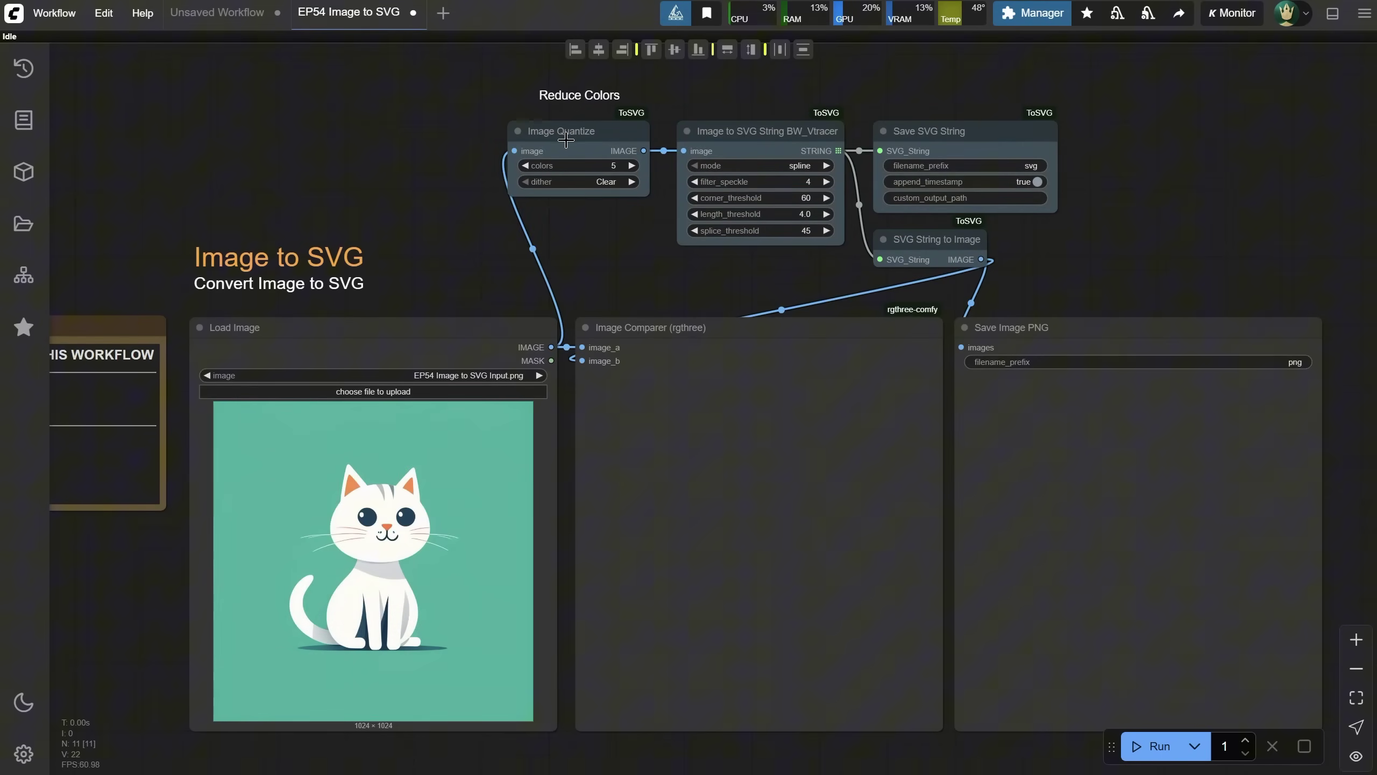
# Run the workflow on the cat image to produce a white-on-black silhouette.
pyautogui.click(566, 140)
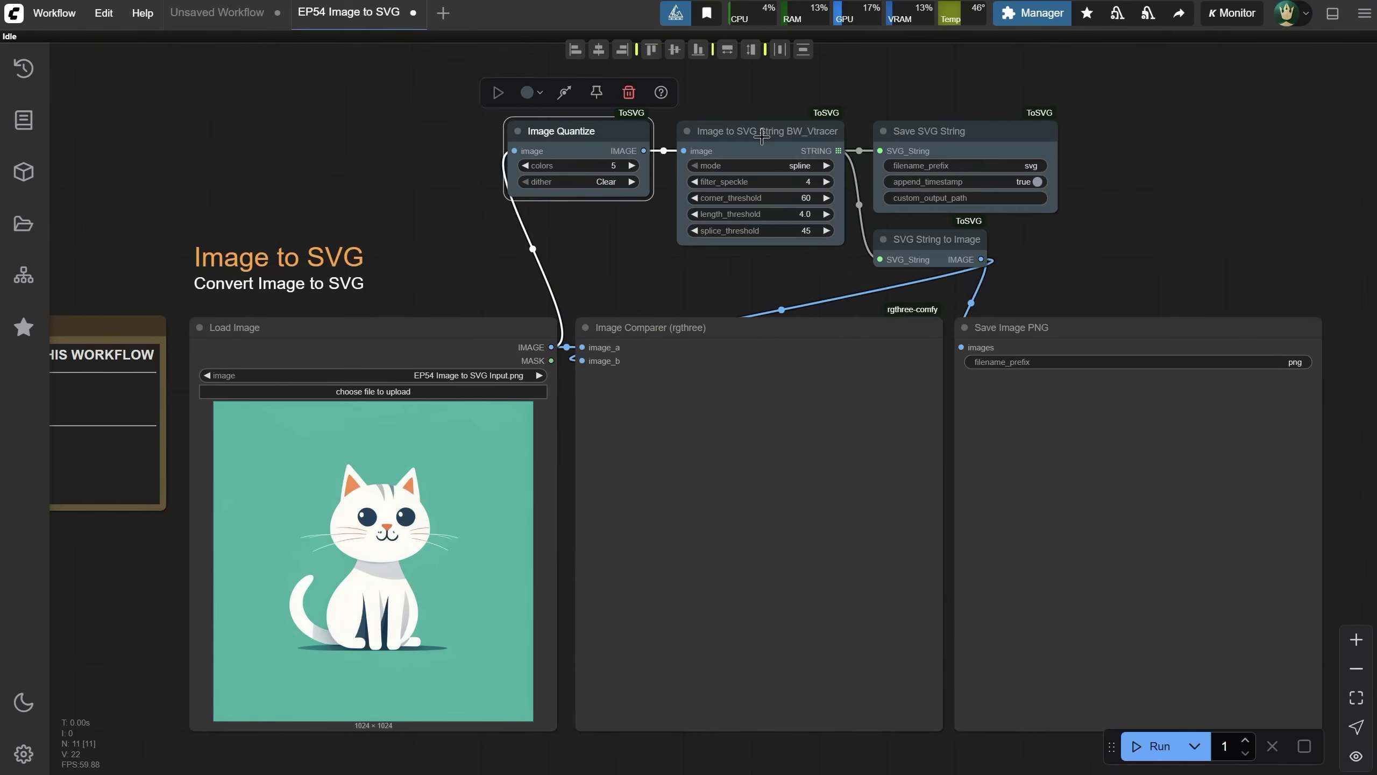
pyautogui.click(761, 136)
pyautogui.click(954, 130)
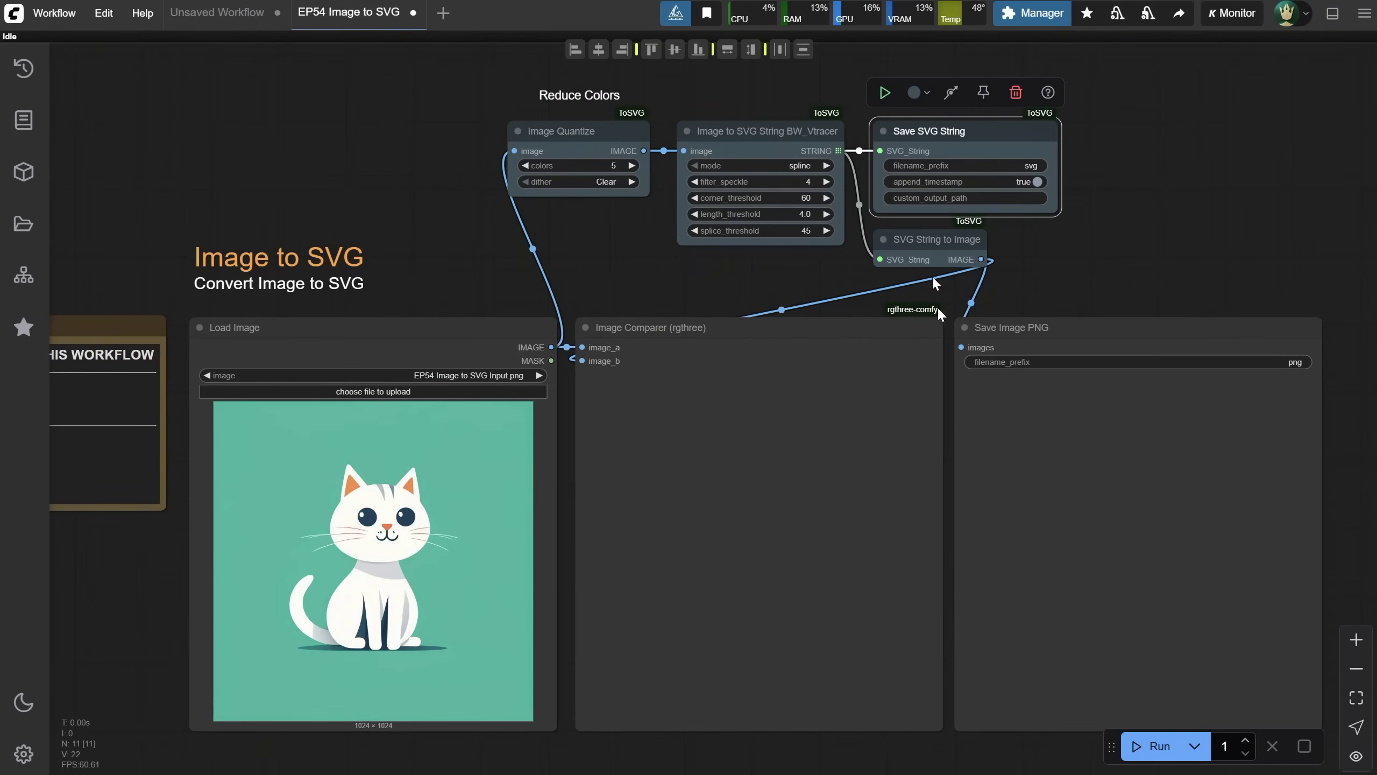
pyautogui.click(1153, 752)
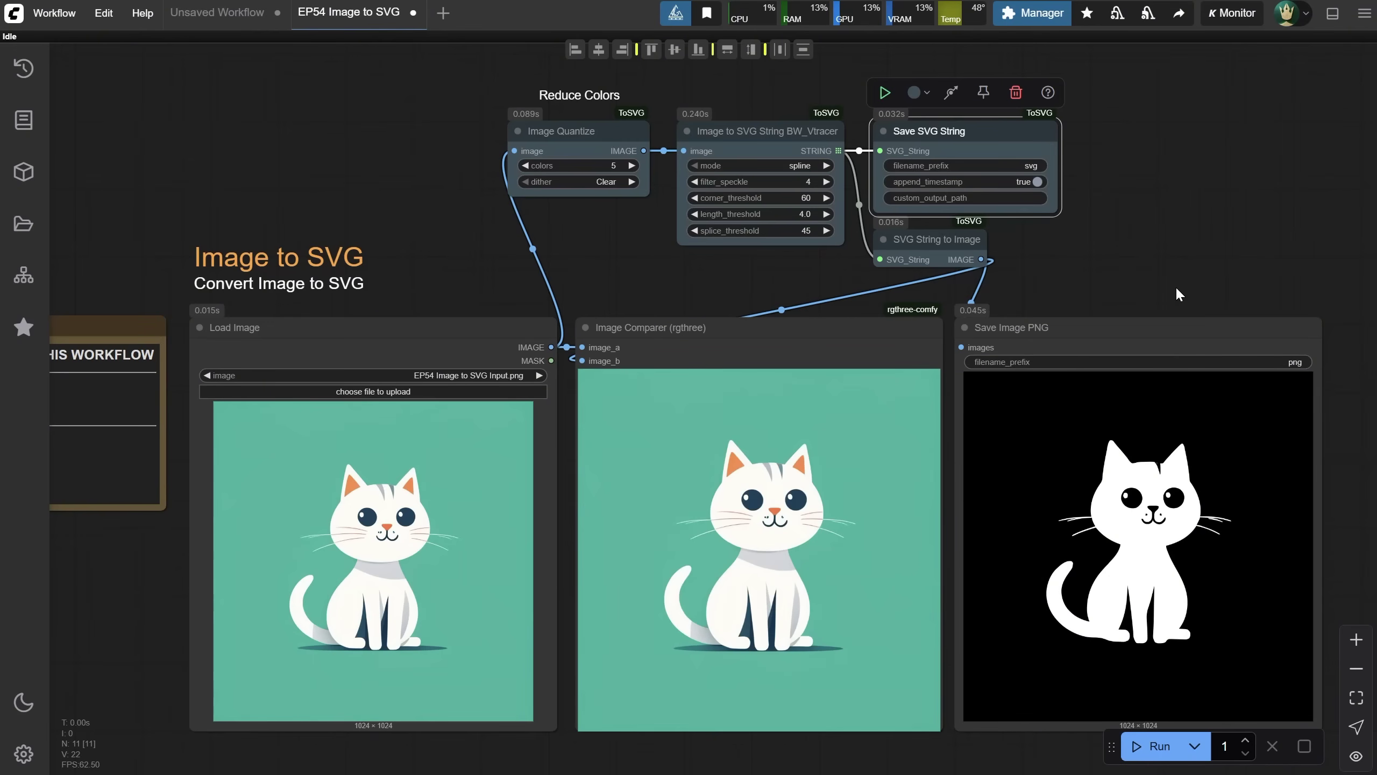
# Rerun the trace with Image Quantize colors at 50, then 2, ending at 5.
pyautogui.click(615, 166)
pyautogui.click(1152, 752)
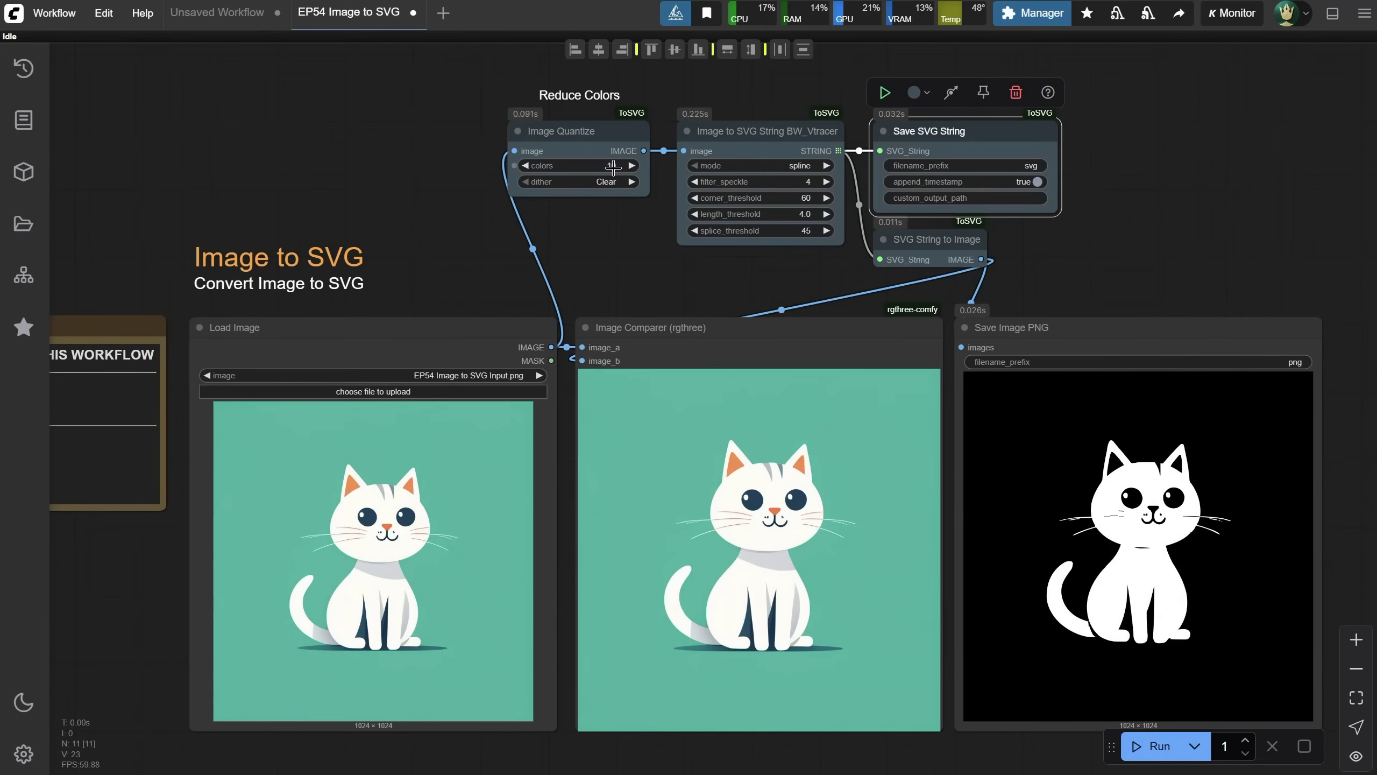
pyautogui.click(613, 168)
pyautogui.press('Return')
pyautogui.click(1155, 747)
pyautogui.click(613, 166)
pyautogui.write('2')
pyautogui.press('Return')
pyautogui.click(1156, 746)
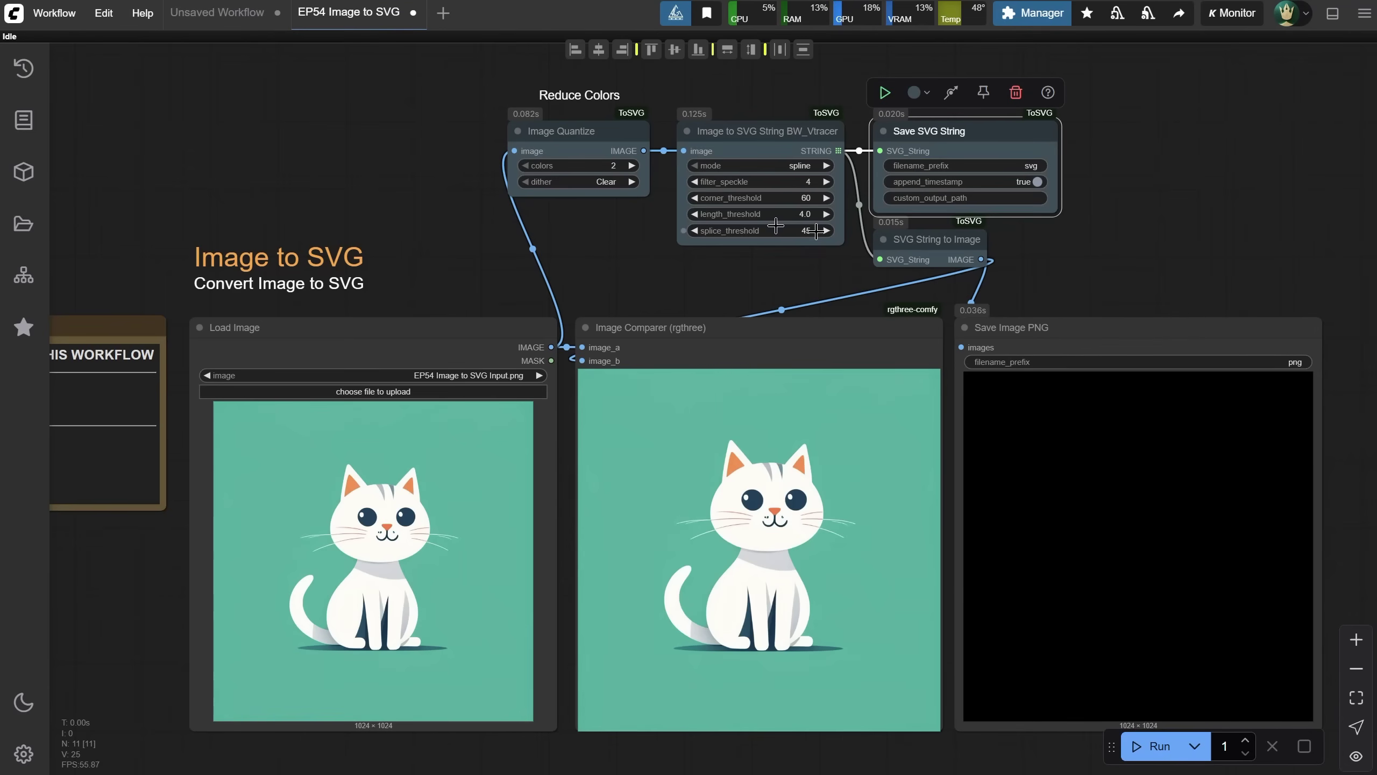
pyautogui.click(1177, 748)
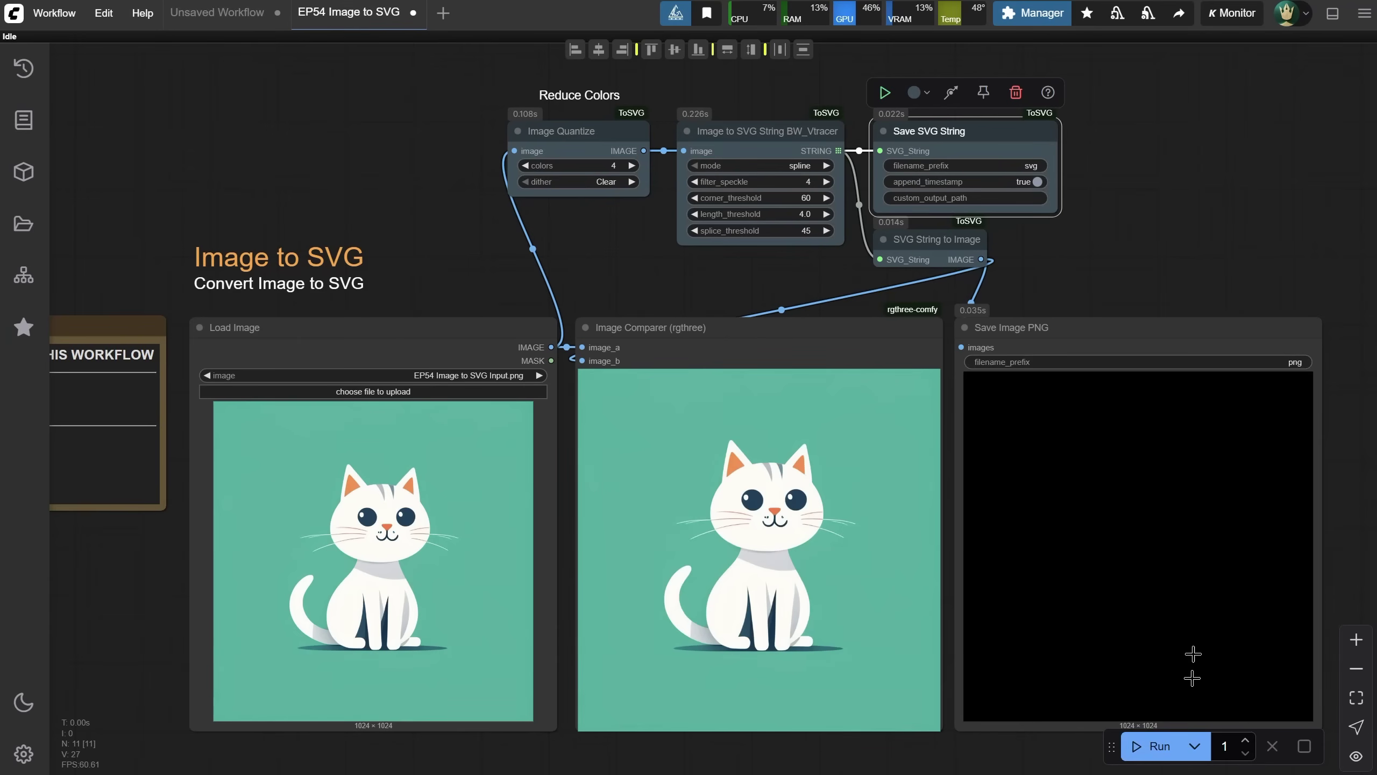
pyautogui.click(1147, 747)
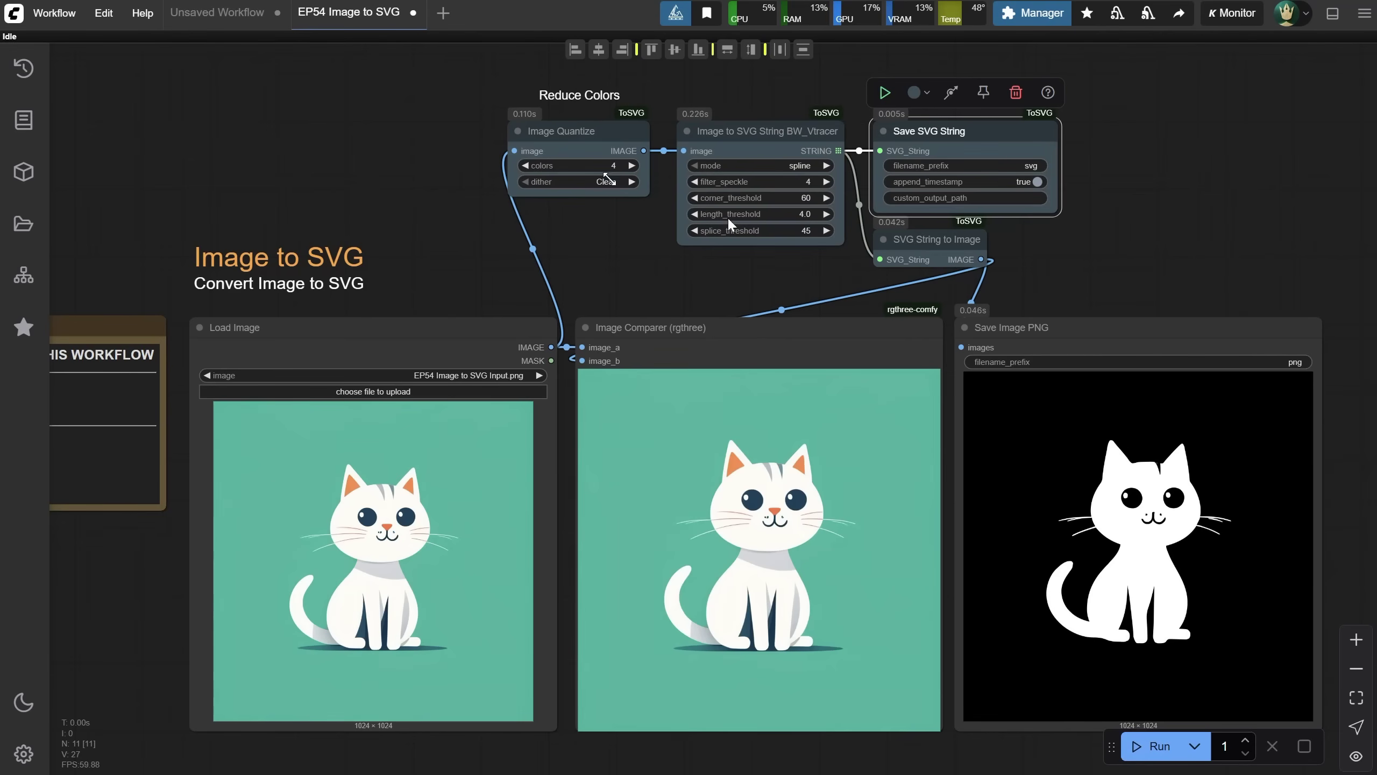
pyautogui.click(1154, 749)
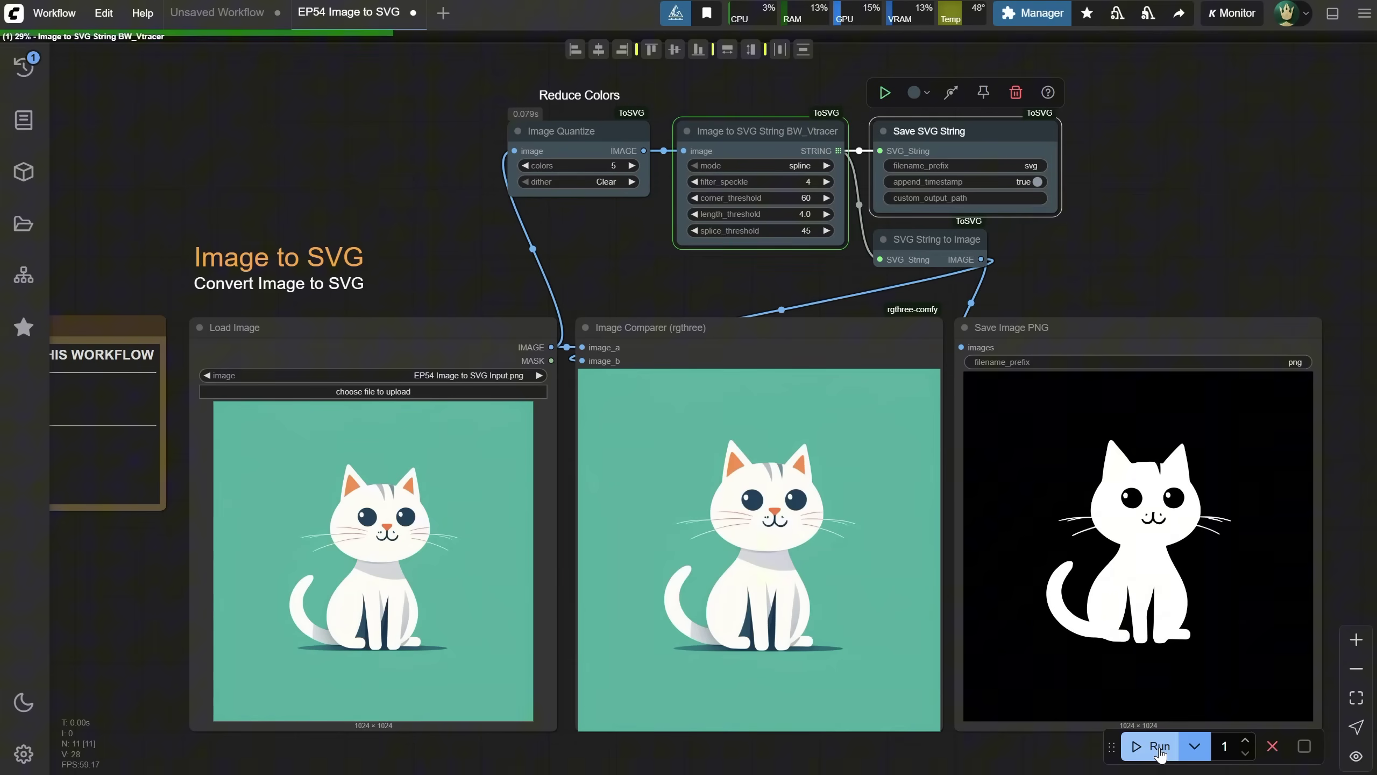
# Open the Nunchaku vector designs workflow from the Generate Vector Designs - Flux folder.
pyautogui.scroll(-2, 488, 553)
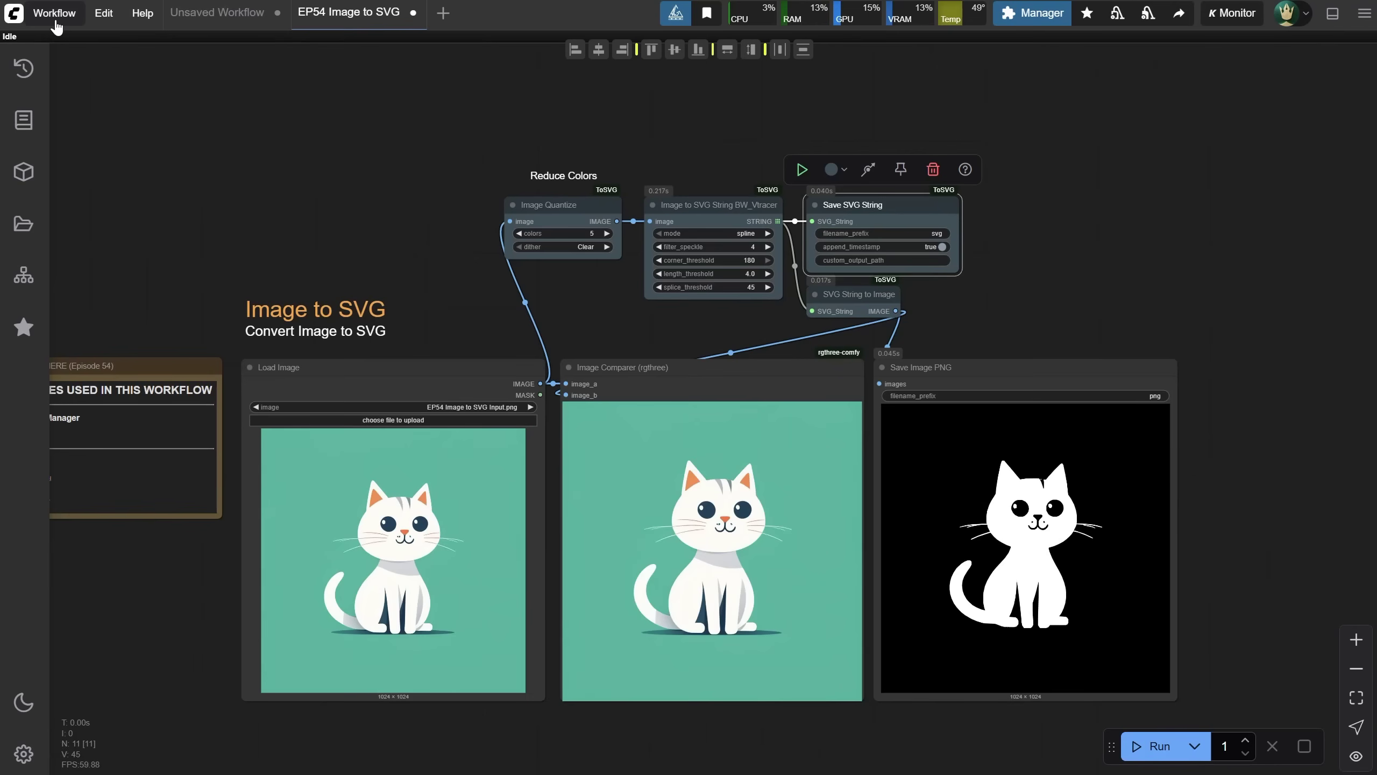
pyautogui.click(55, 13)
pyautogui.click(69, 75)
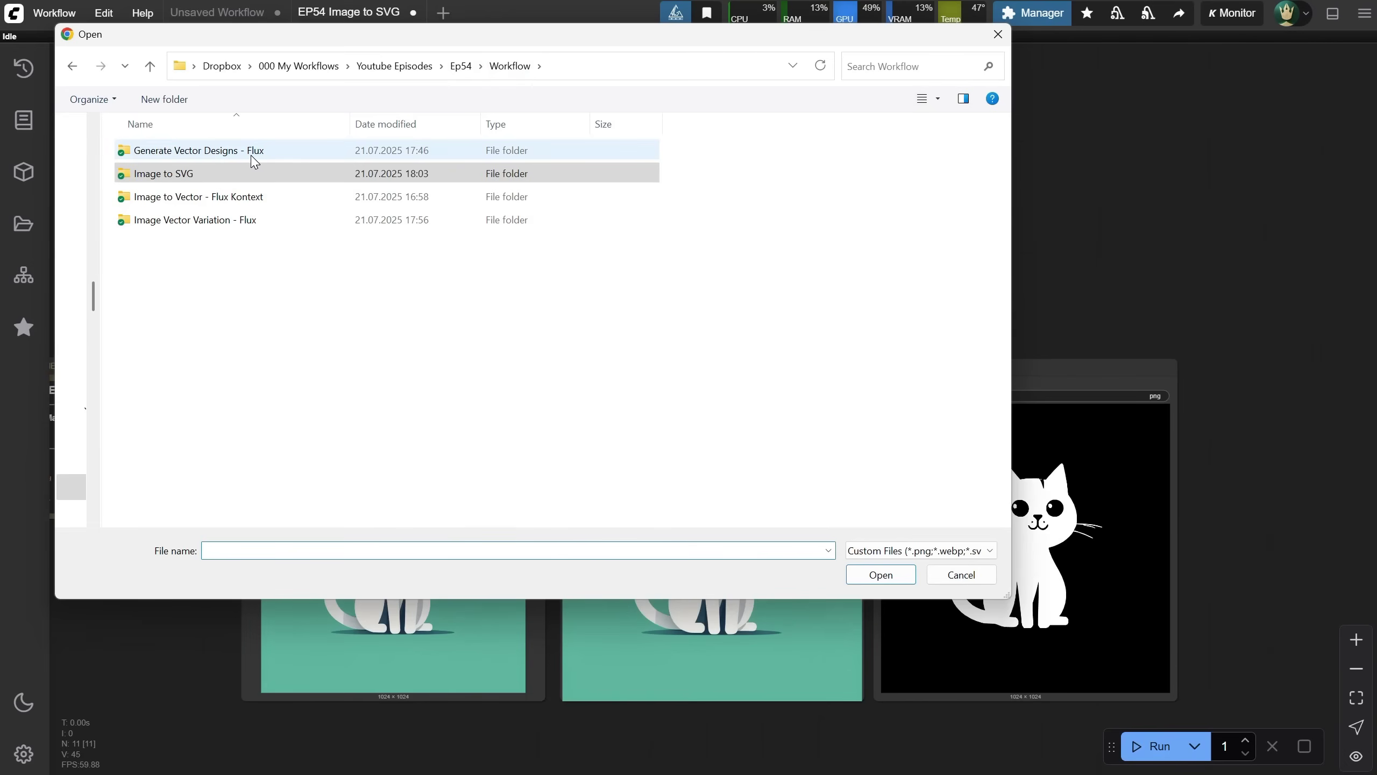
pyautogui.click(254, 157)
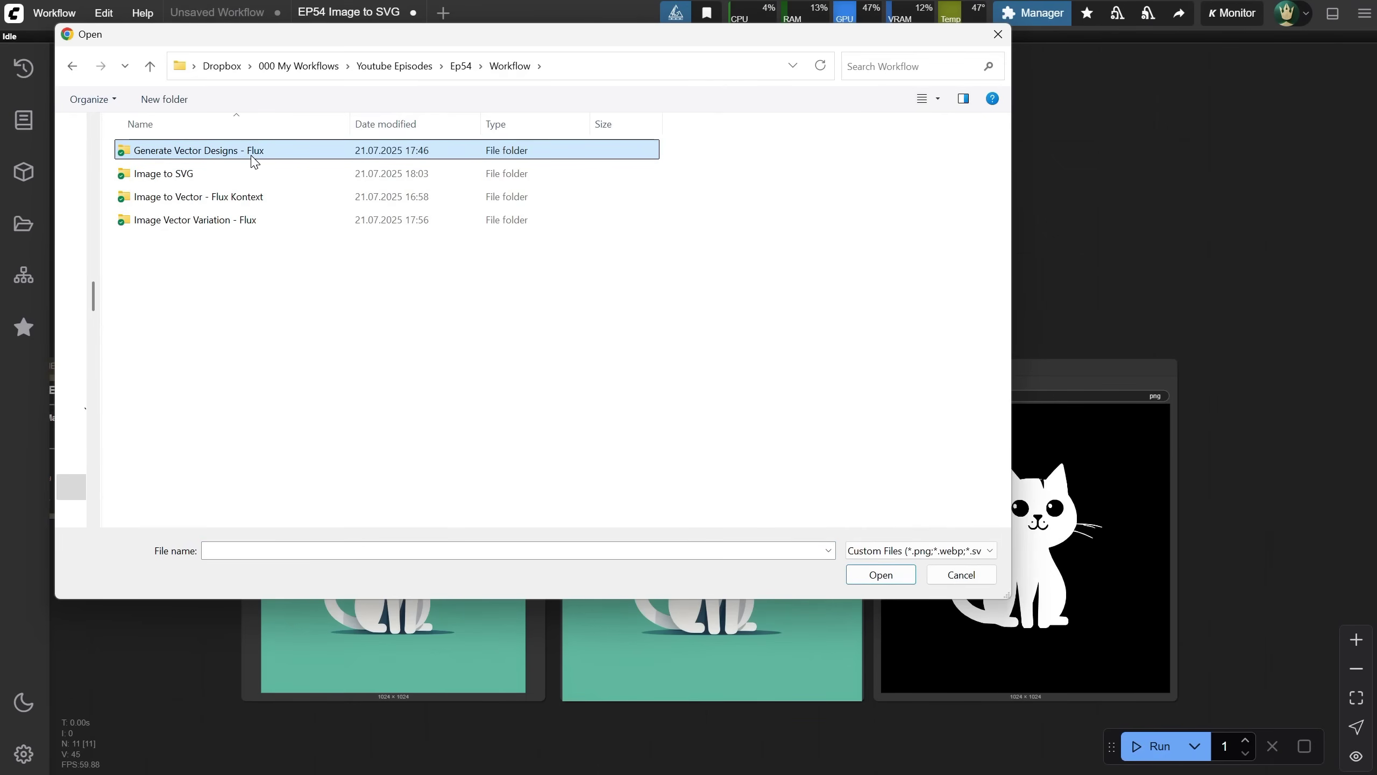
pyautogui.doubleClick(254, 157)
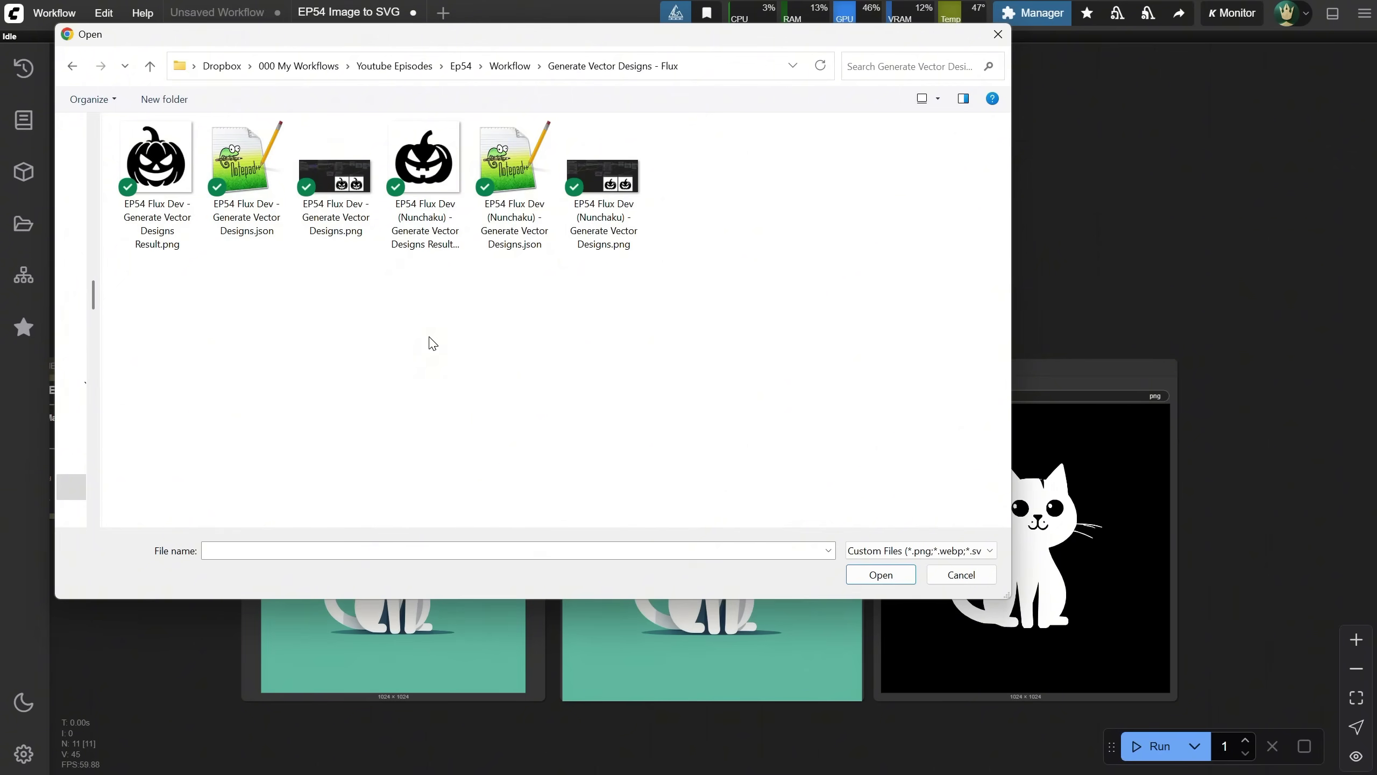
pyautogui.click(497, 217)
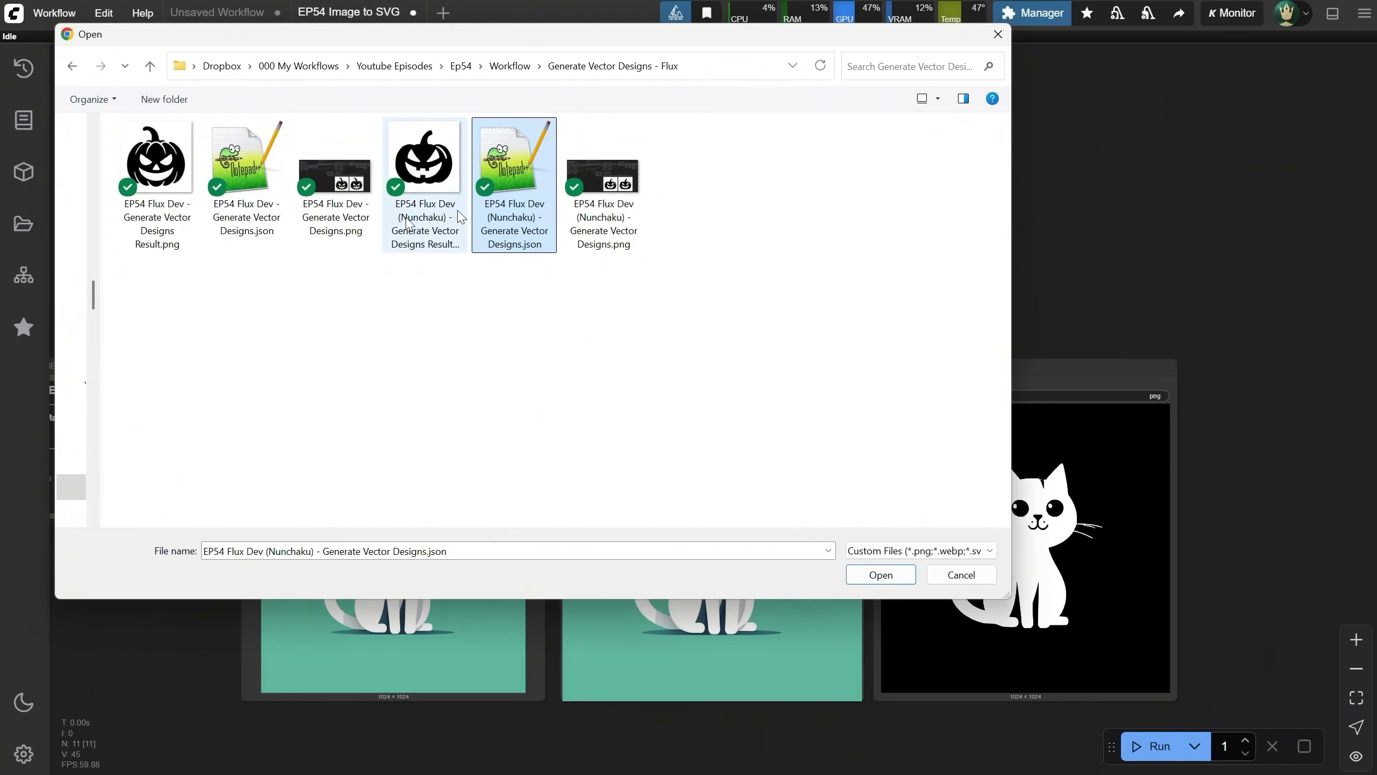
pyautogui.click(262, 188)
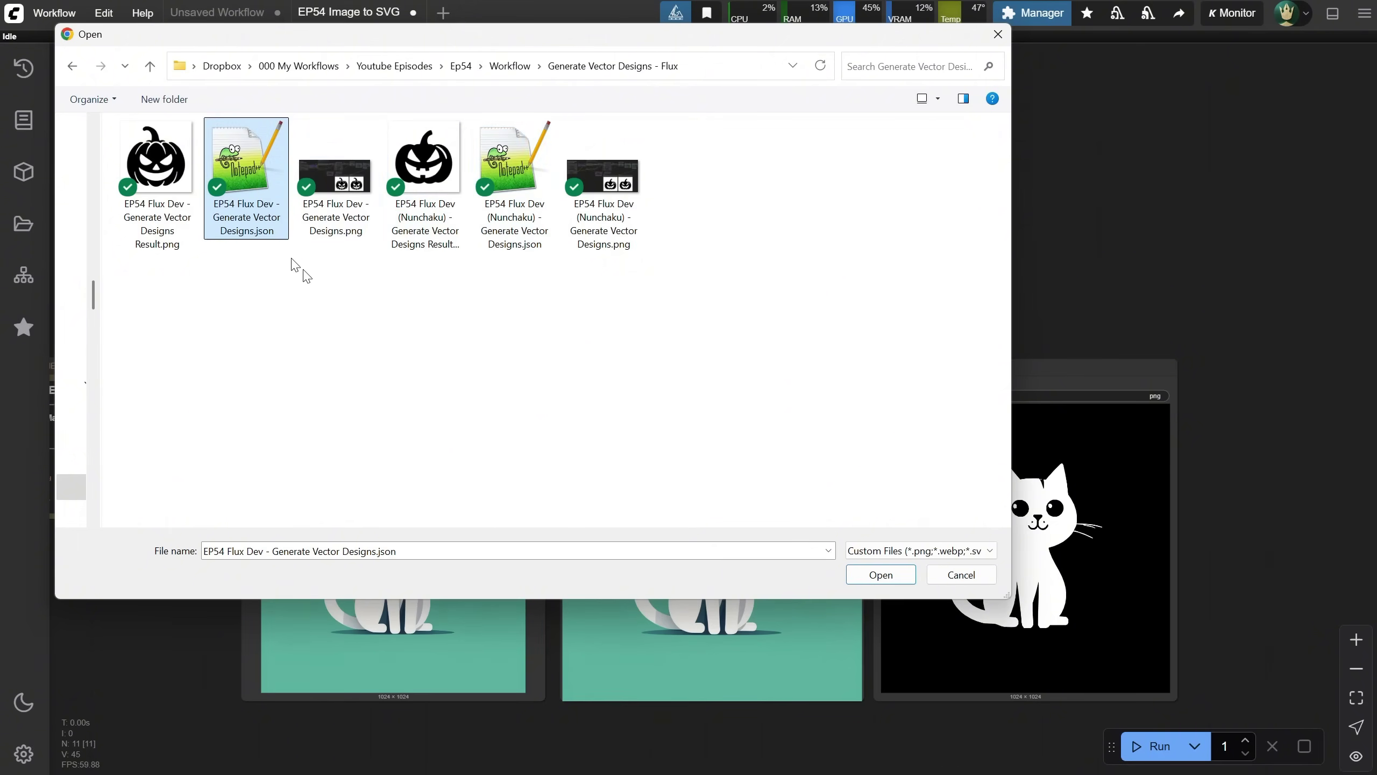
pyautogui.click(518, 191)
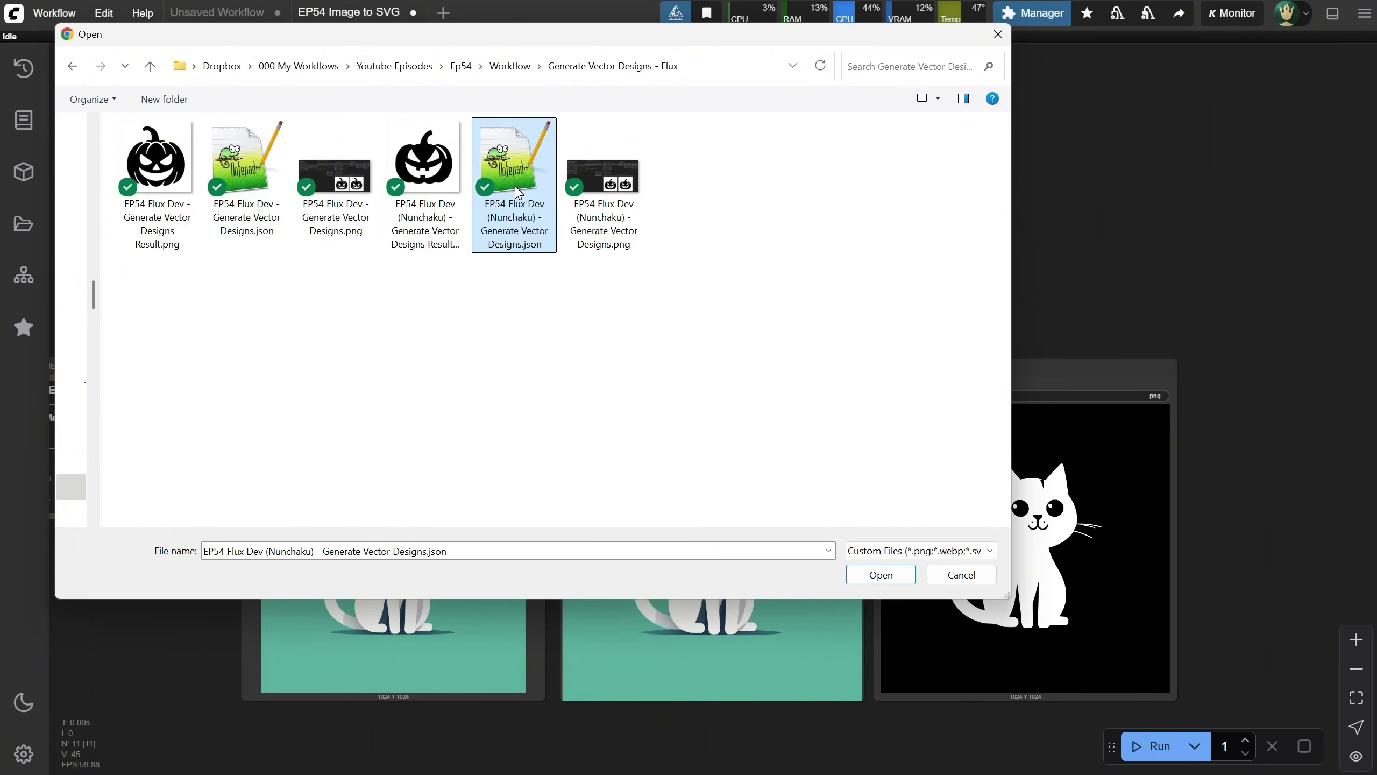
pyautogui.doubleClick(518, 192)
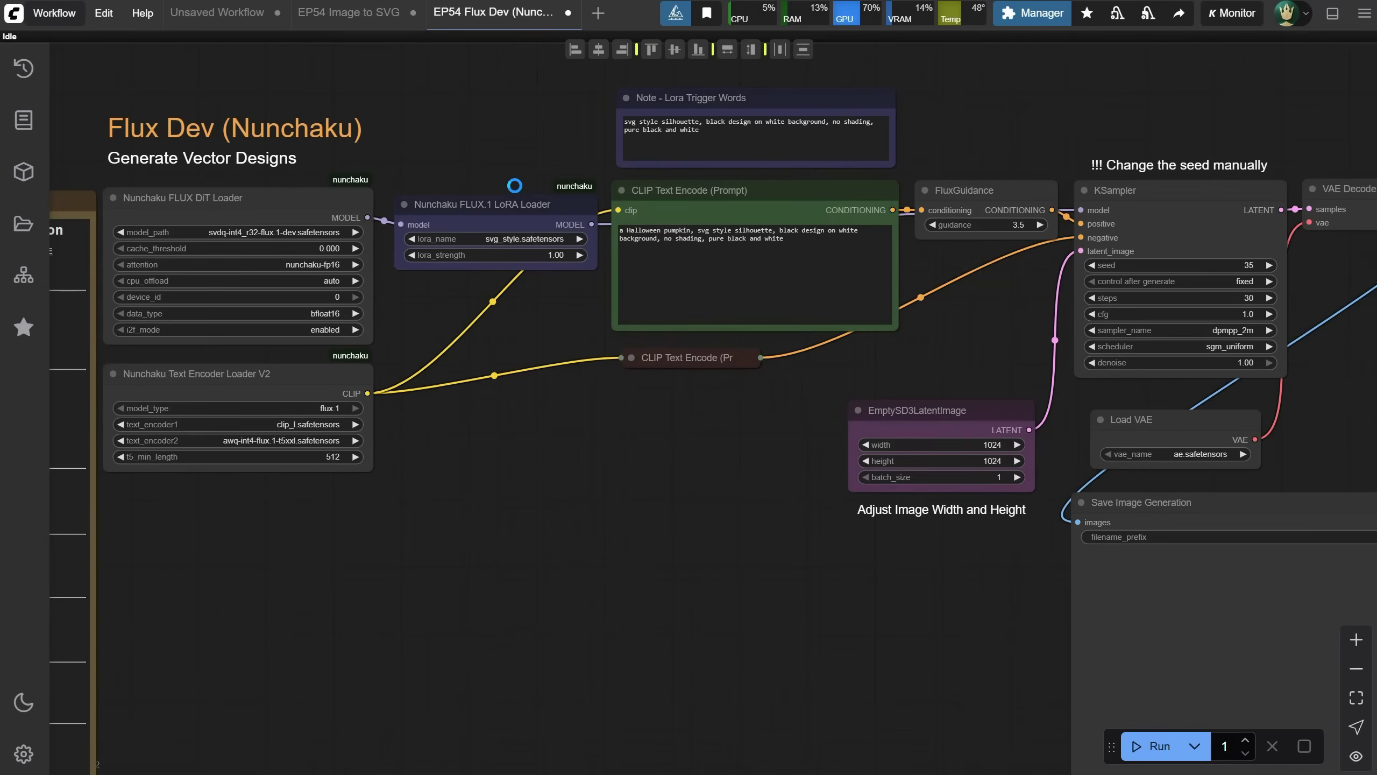
# Generate the black pumpkin silhouette and open svg_20250722065726.svg in Adobe Illustrator.
pyautogui.click(1160, 748)
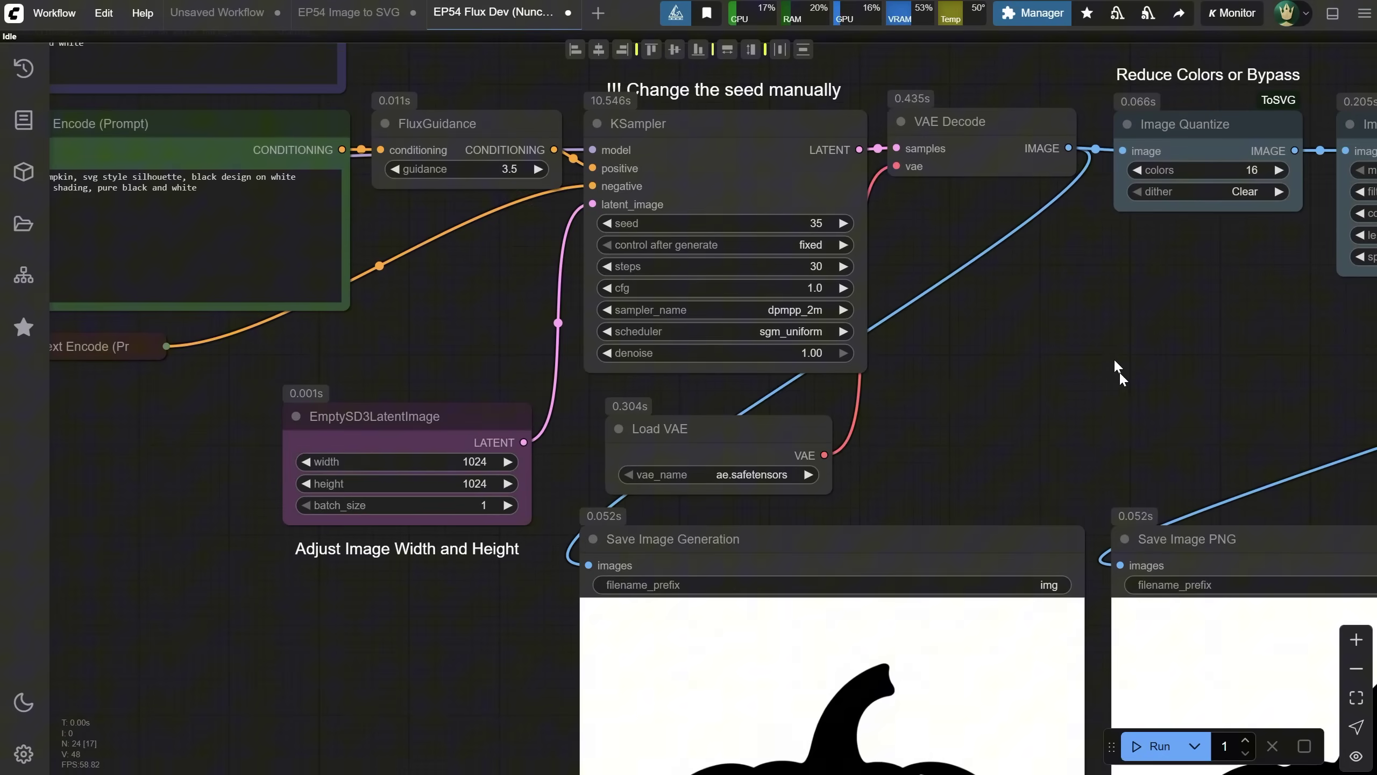
pyautogui.moveTo(1119, 371); pyautogui.dragTo(493, 45)
pyautogui.scroll(-1, 494, 45)
pyautogui.scroll(-2, 1238, 371)
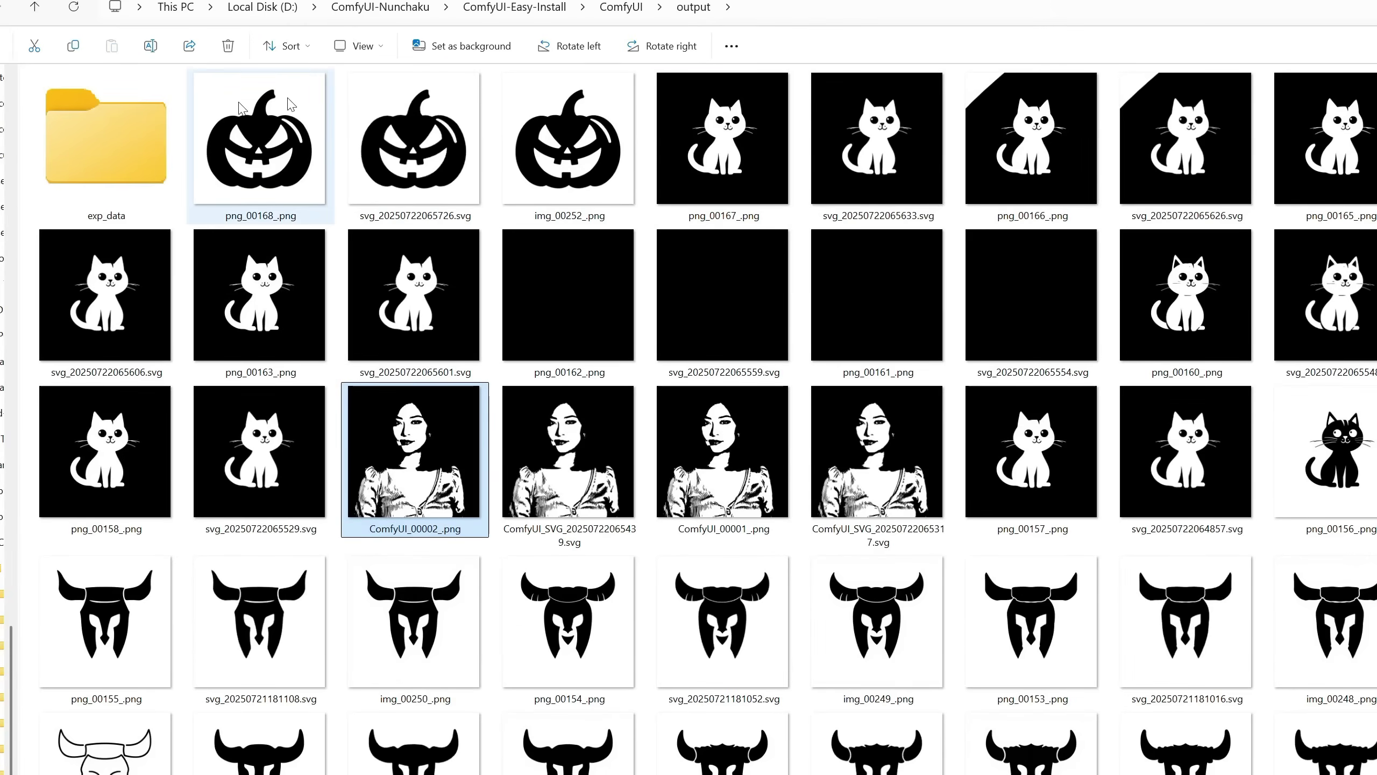
pyautogui.doubleClick(449, 159)
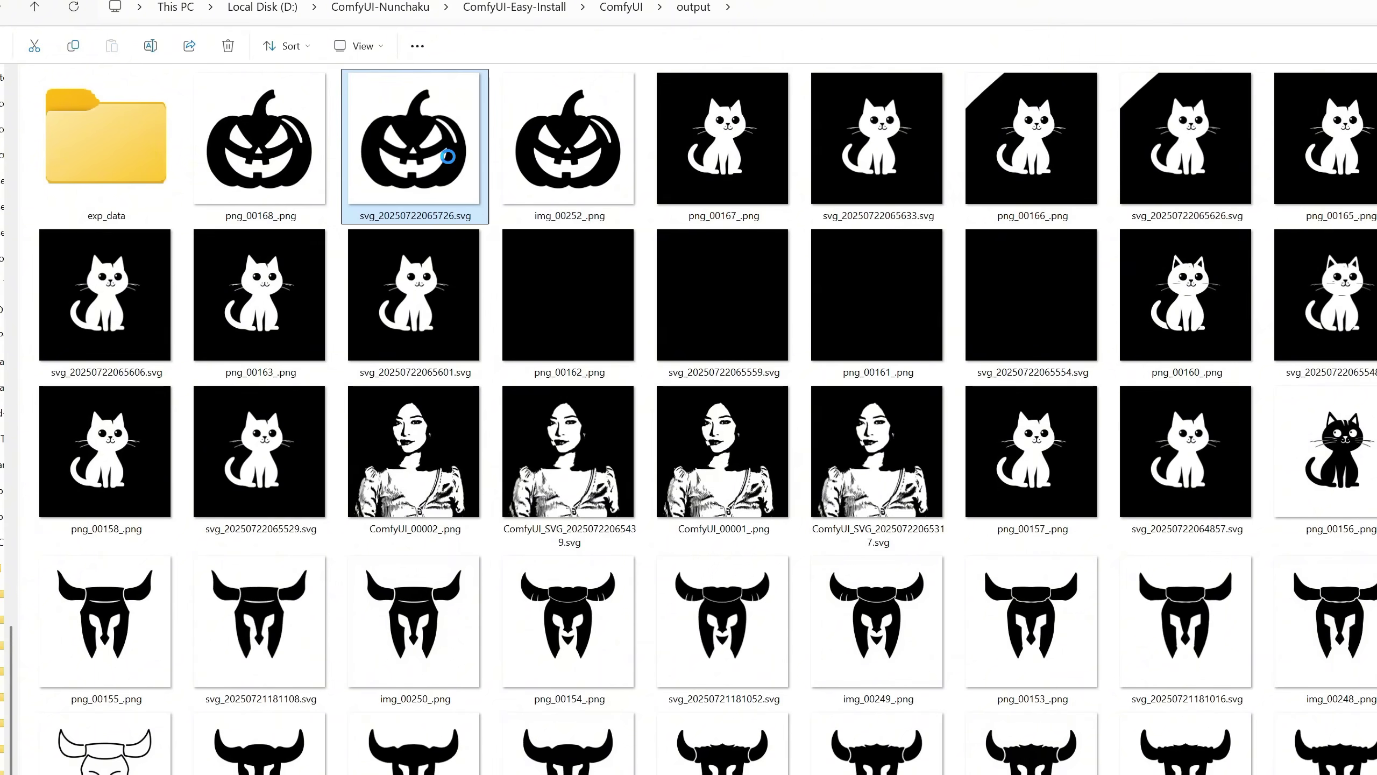
pyautogui.rightClick(448, 157)
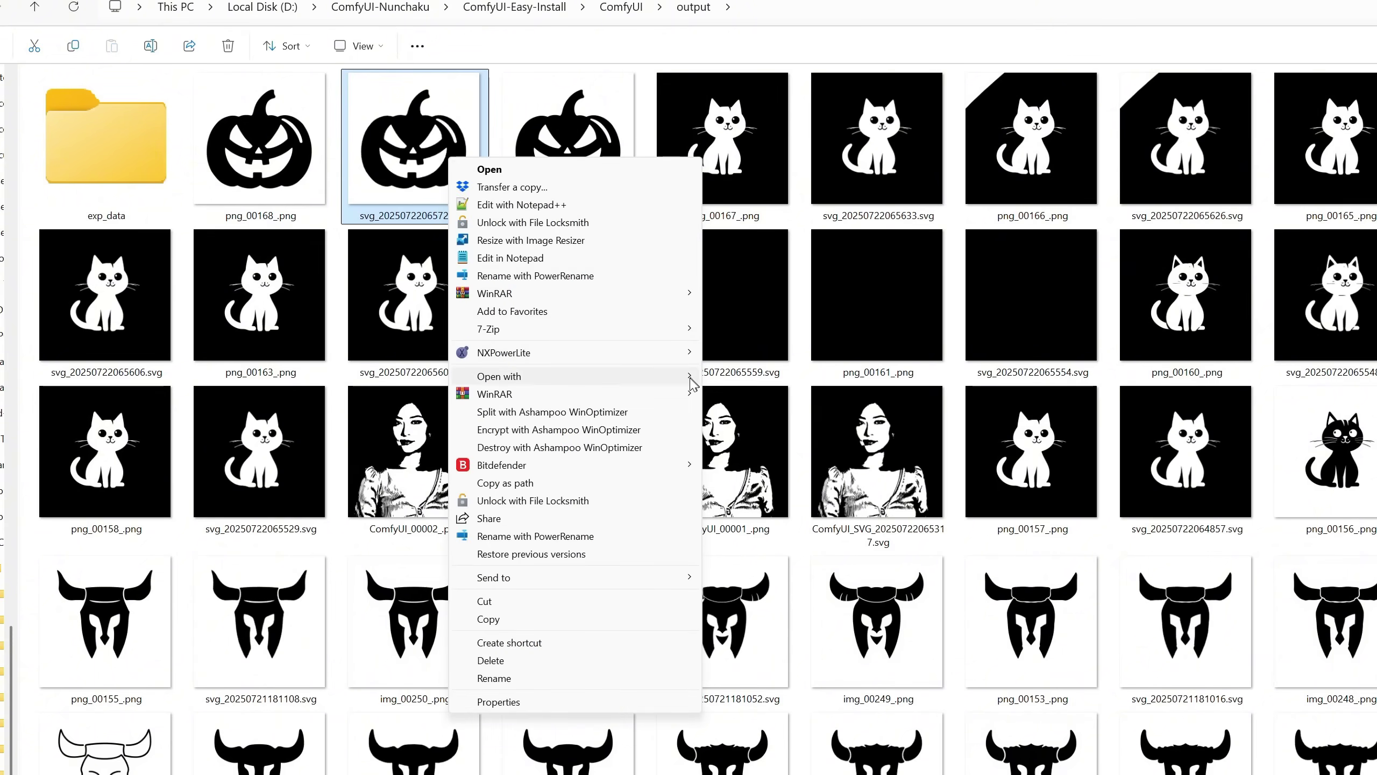
# Open the pumpkin SVG in Illustrator and enlarge it with Direct Selection to show its anchor points.
pyautogui.moveTo(691, 384)
pyautogui.click(746, 382)
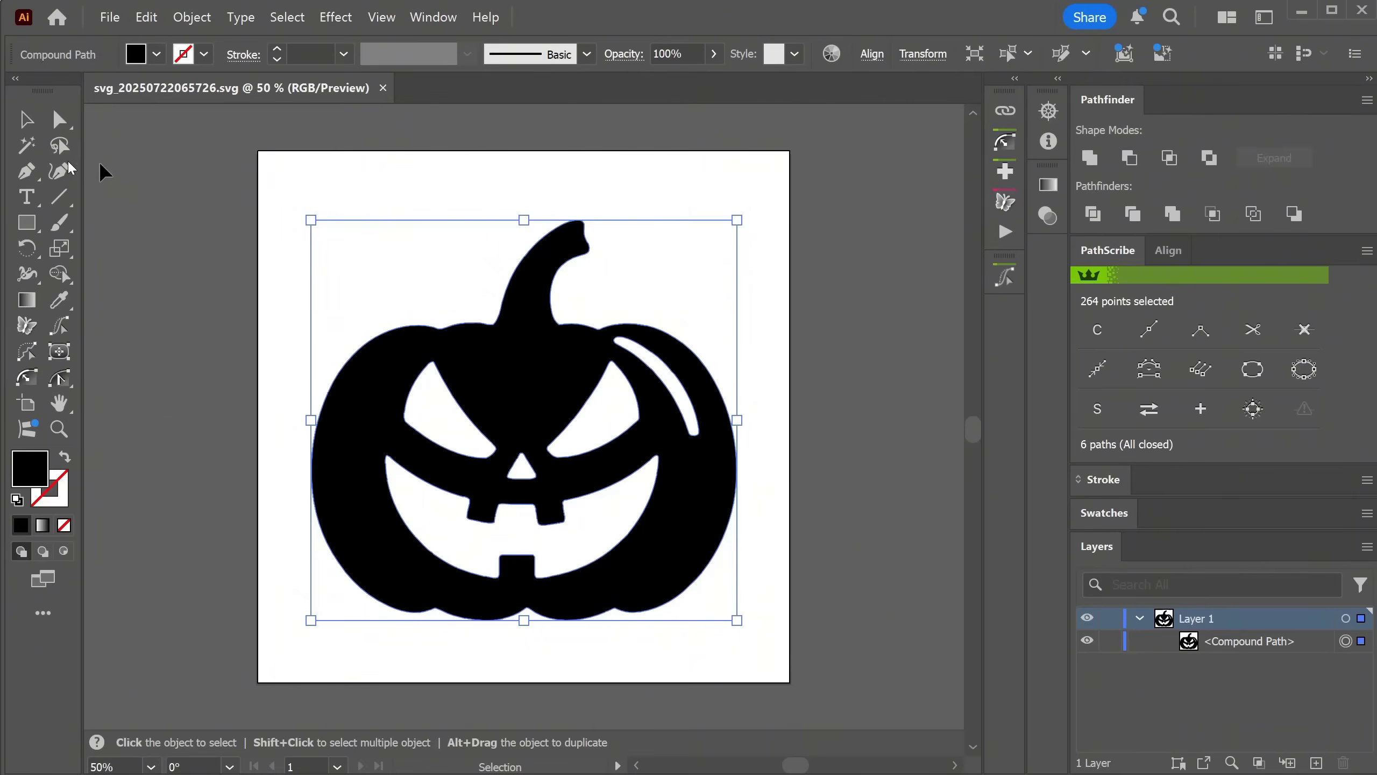
pyautogui.click(58, 122)
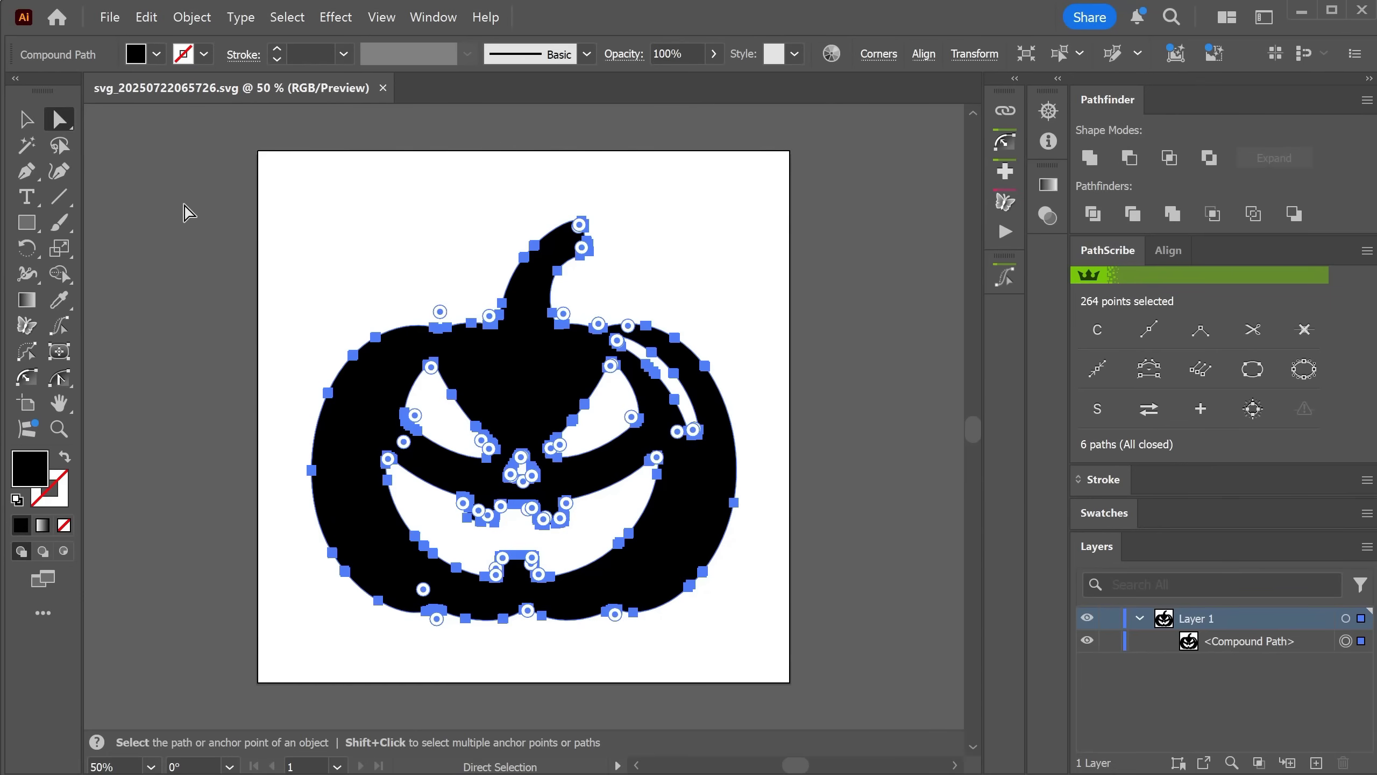
pyautogui.hotkey('ctrl', 'shift', 'a')
pyautogui.hotkey('ctrl', '=')
pyautogui.hotkey('ctrl', '=')
pyautogui.hotkey('ctrl', '=')
pyautogui.hotkey('ctrl', '=')
pyautogui.moveTo(791, 391); pyautogui.dragTo(694, 135)
pyautogui.moveTo(531, 437); pyautogui.dragTo(759, 267)
pyautogui.moveTo(615, 461); pyautogui.dragTo(818, 249)
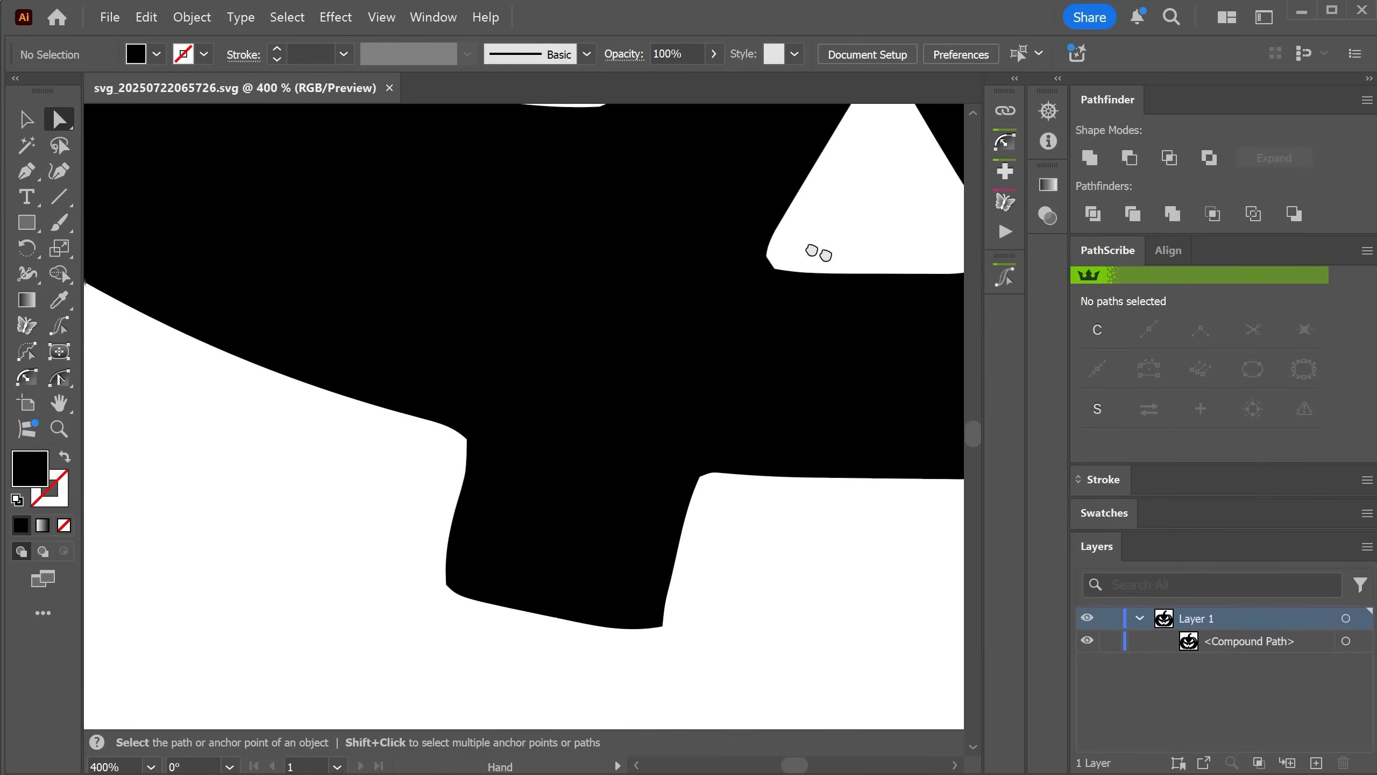
# Zoom in closer along a curved edge to inspect the dense points, then zoom back out.
pyautogui.moveTo(383, 442); pyautogui.dragTo(814, 683)
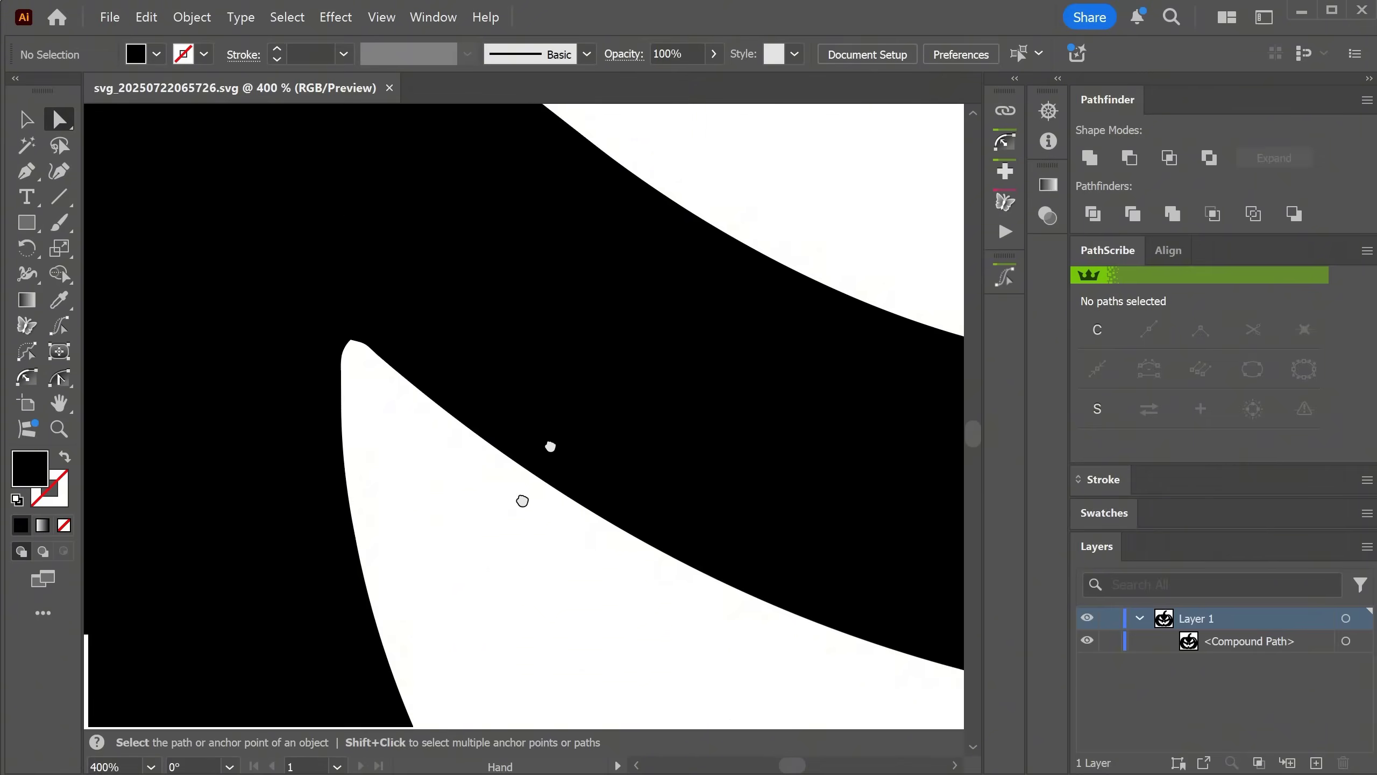
pyautogui.moveTo(523, 498); pyautogui.dragTo(535, 204)
pyautogui.hotkey('ctrl', '=')
pyautogui.hotkey('ctrl', '=')
pyautogui.hotkey('ctrl', '=')
pyautogui.hotkey('ctrl', '=')
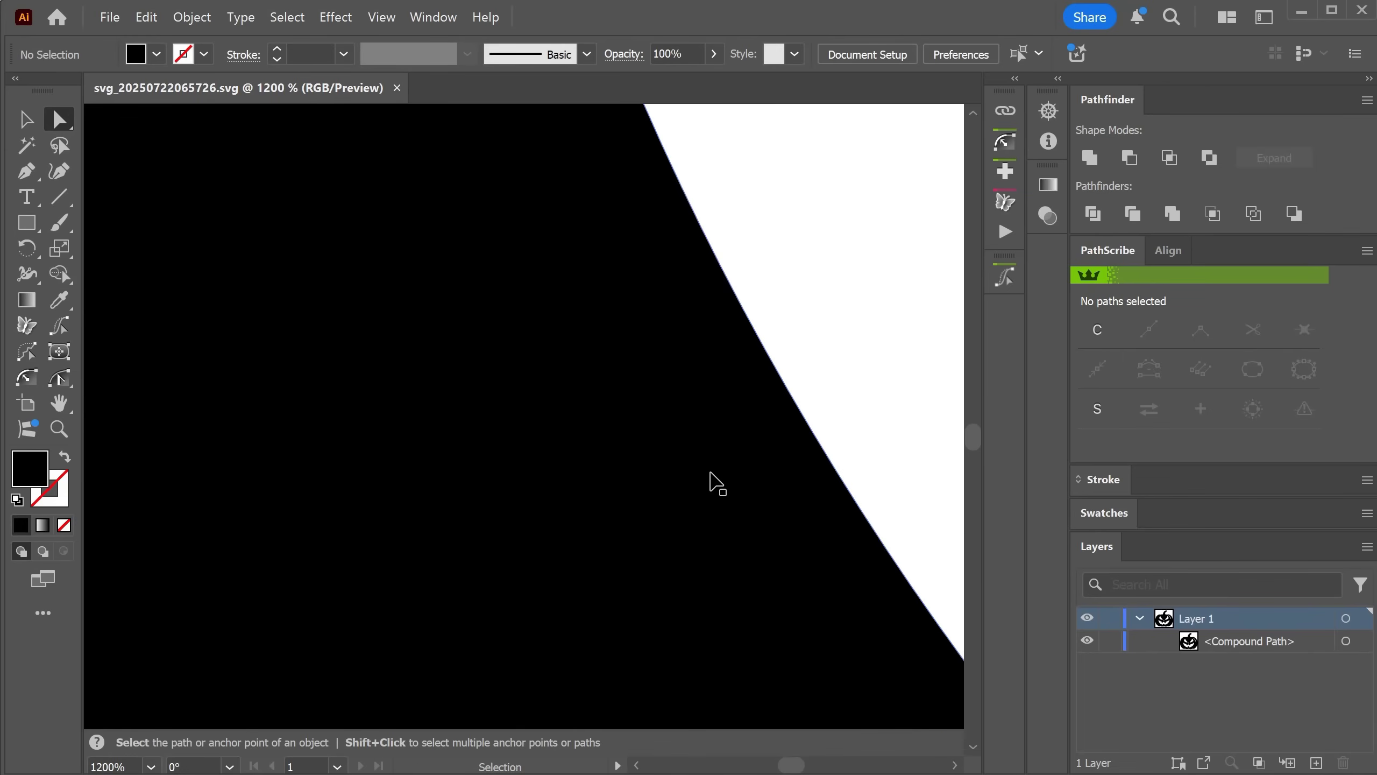
pyautogui.moveTo(785, 391); pyautogui.dragTo(621, 431)
pyautogui.click(541, 529)
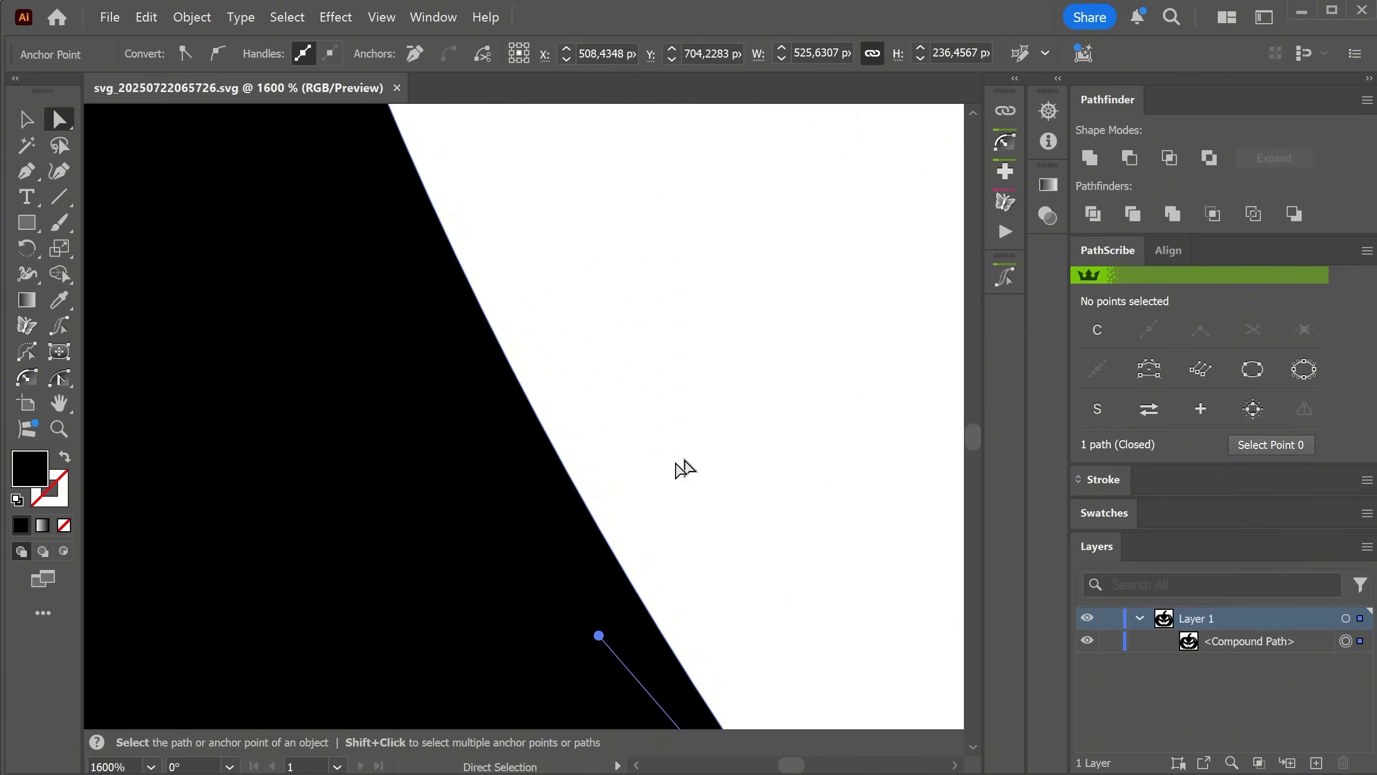
pyautogui.moveTo(682, 467); pyautogui.dragTo(675, 112)
pyautogui.hotkey('ctrl', '-')
pyautogui.hotkey('ctrl', '-')
pyautogui.hotkey('ctrl', '-')
pyautogui.hotkey('ctrl', '-')
pyautogui.hotkey('ctrl', '-')
pyautogui.hotkey('ctrl', '-')
pyautogui.hotkey('ctrl', '-')
pyautogui.hotkey('ctrl', '-')
pyautogui.hotkey('ctrl', '-')
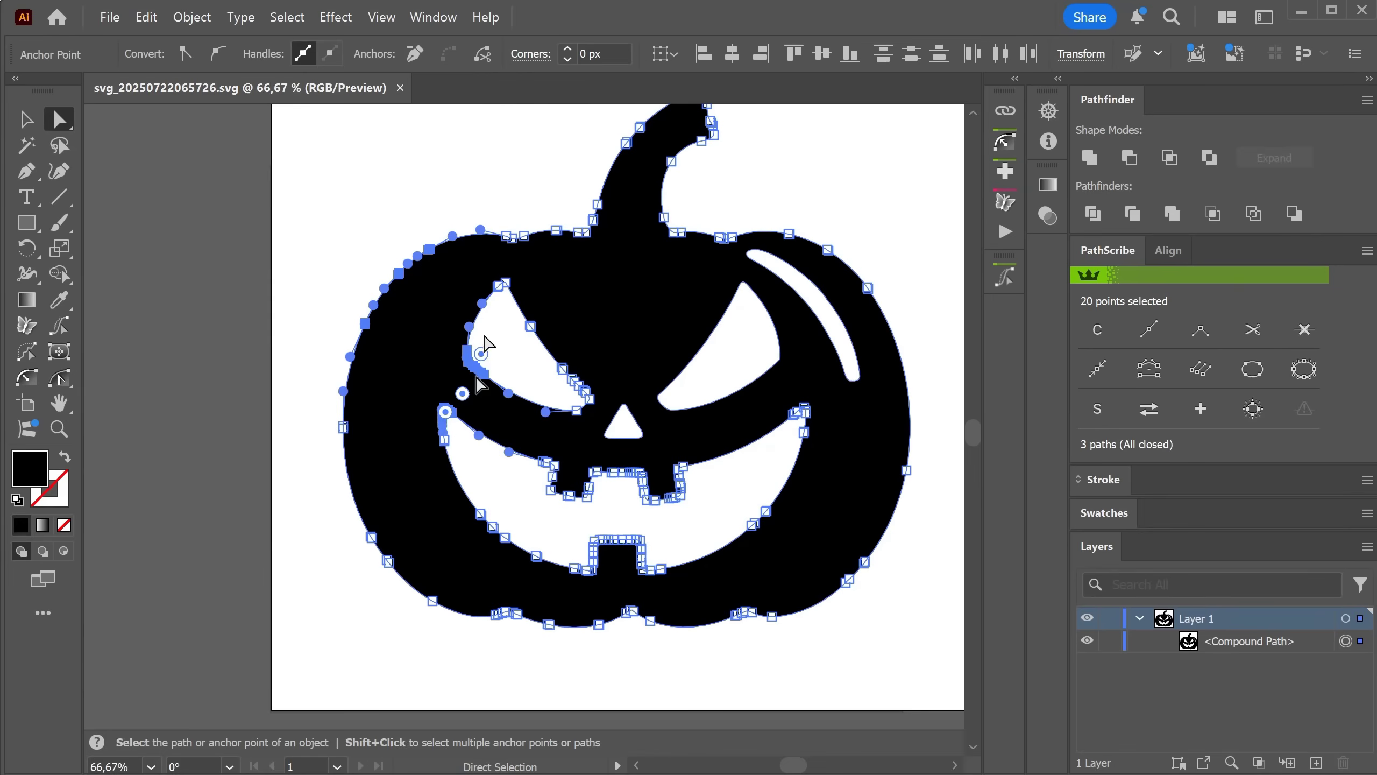
# Undo an accidental point drag, select all anchor points, and bring up the Object menu.
pyautogui.moveTo(477, 344); pyautogui.dragTo(337, 228)
pyautogui.hotkey('ctrl', 'z')
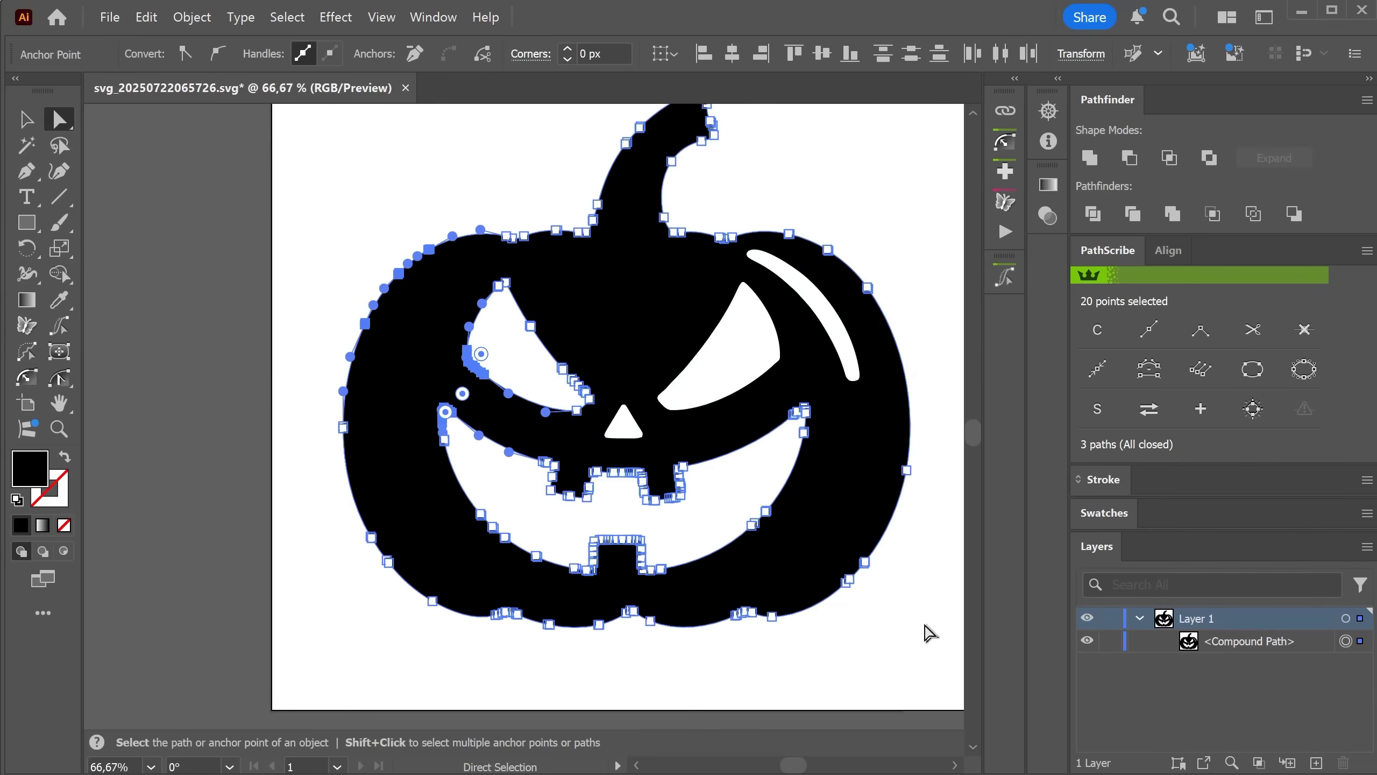
pyautogui.hotkey('ctrl', 'a')
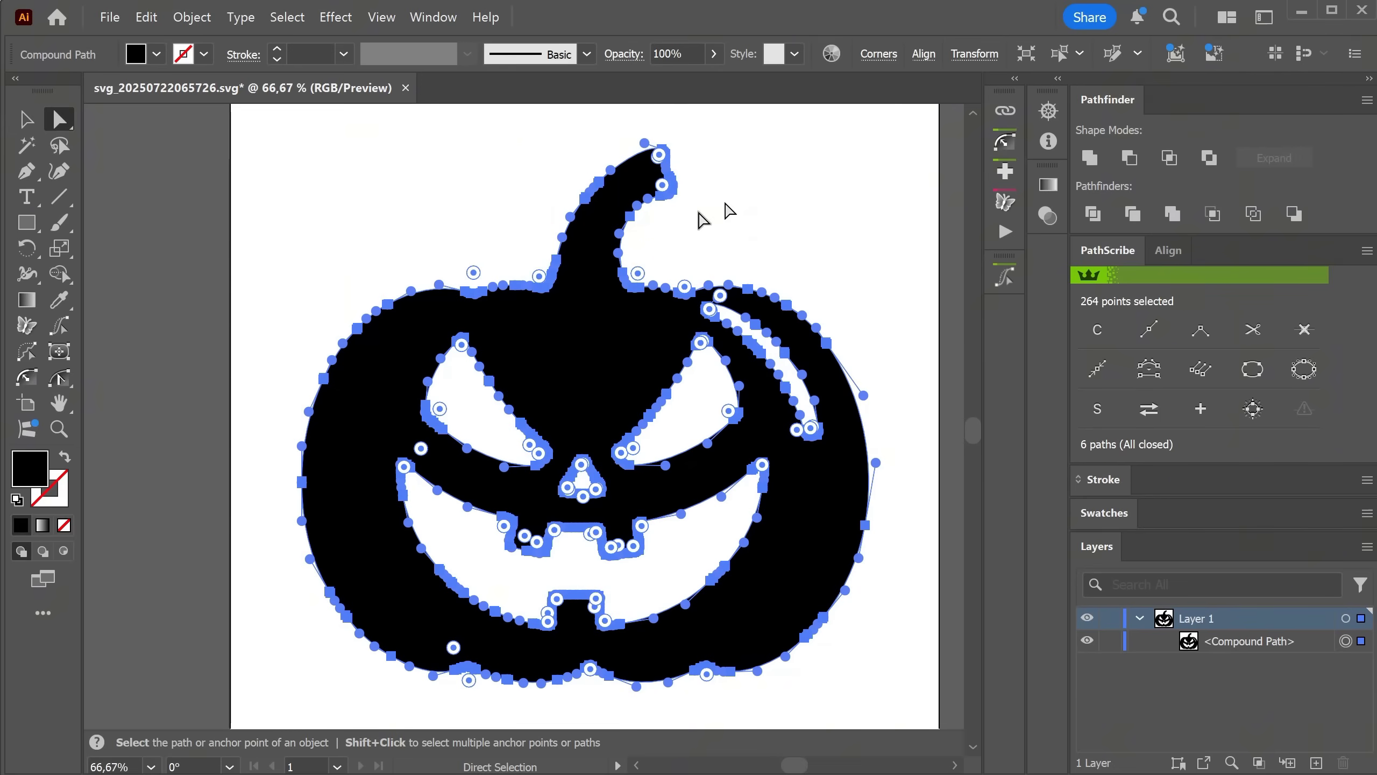
pyautogui.hotkey('alt', 'o')
# Apply Object > Path > Simplify, lowering the slider to about 52 points, then deselect.
pyautogui.moveTo(325, 481)
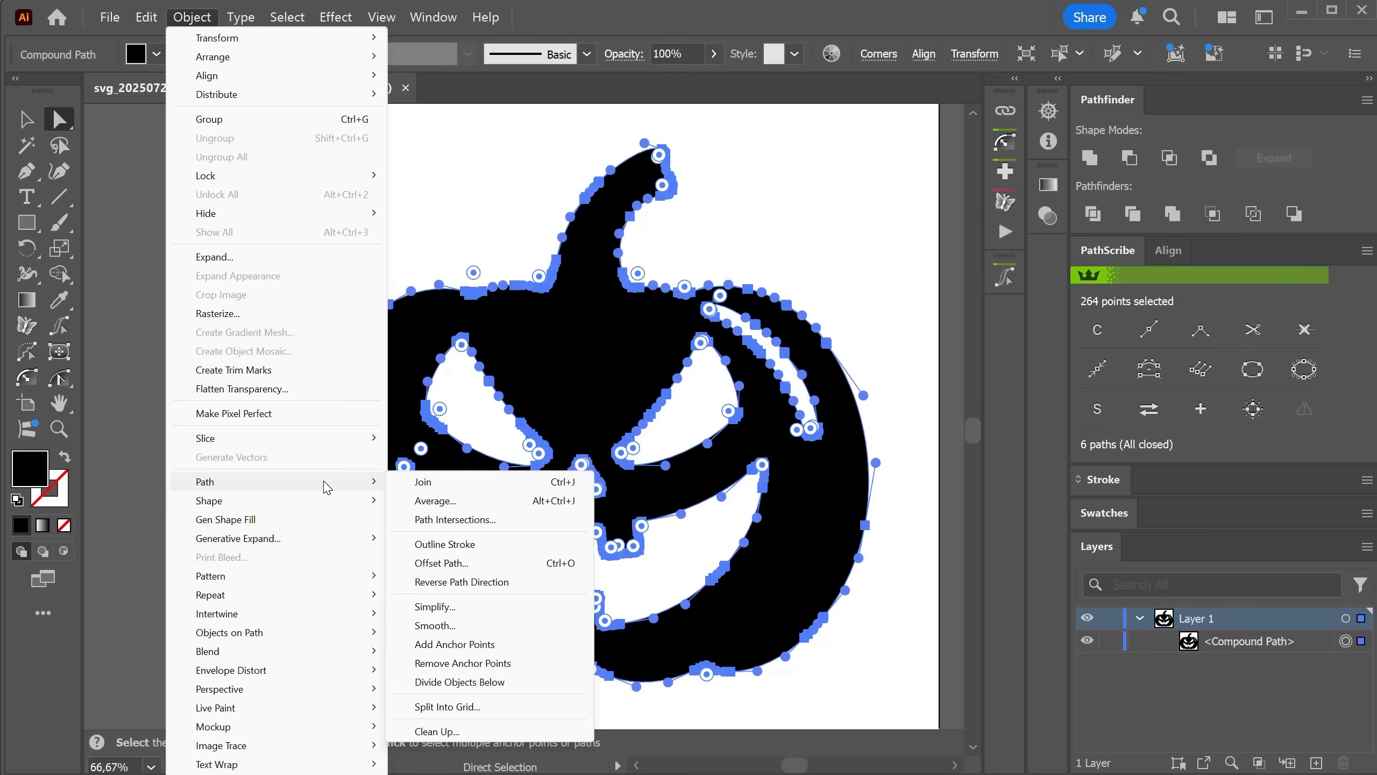
pyautogui.click(427, 608)
pyautogui.moveTo(578, 129)
pyautogui.mouseDown()
pyautogui.moveTo(593, 131)
pyautogui.moveTo(525, 129)
pyautogui.moveTo(553, 133)
pyautogui.mouseUp()
pyautogui.click(900, 477)
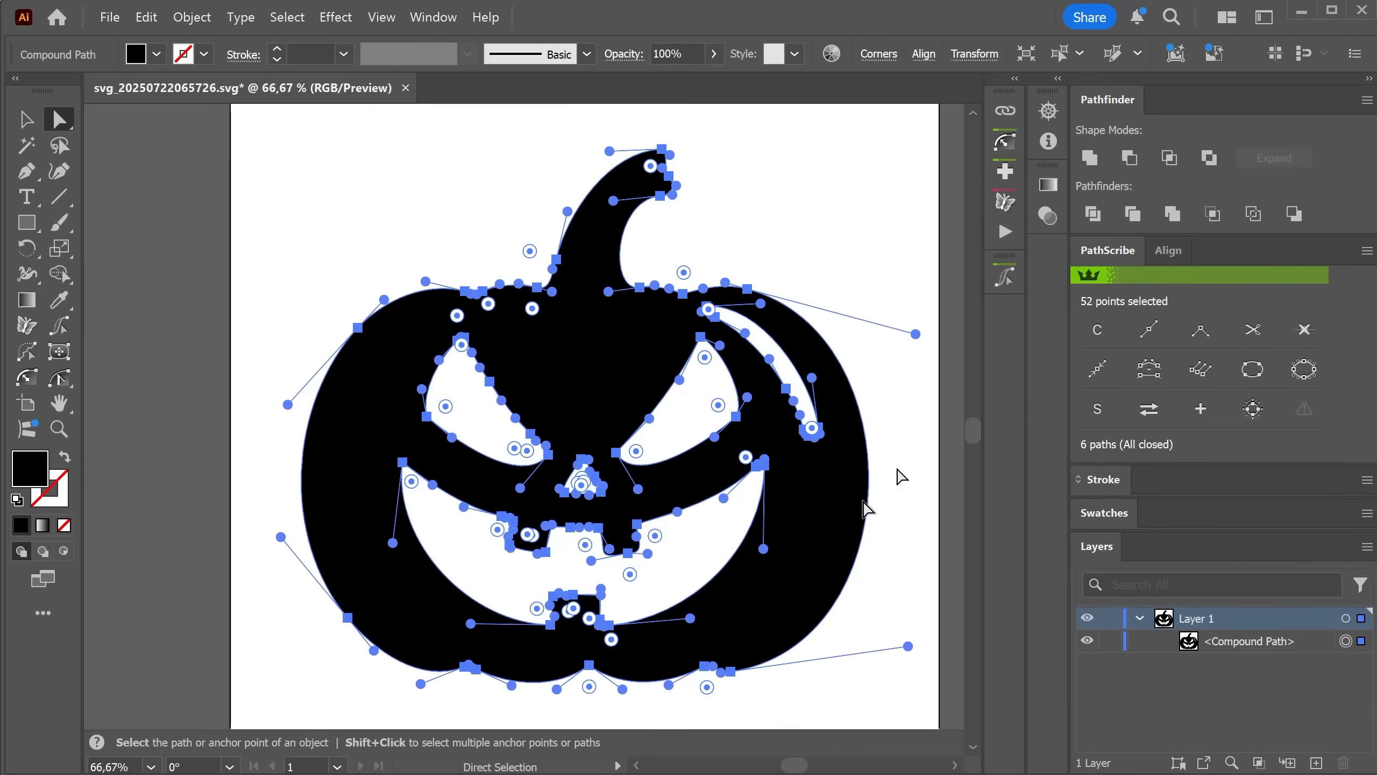
pyautogui.click(920, 526)
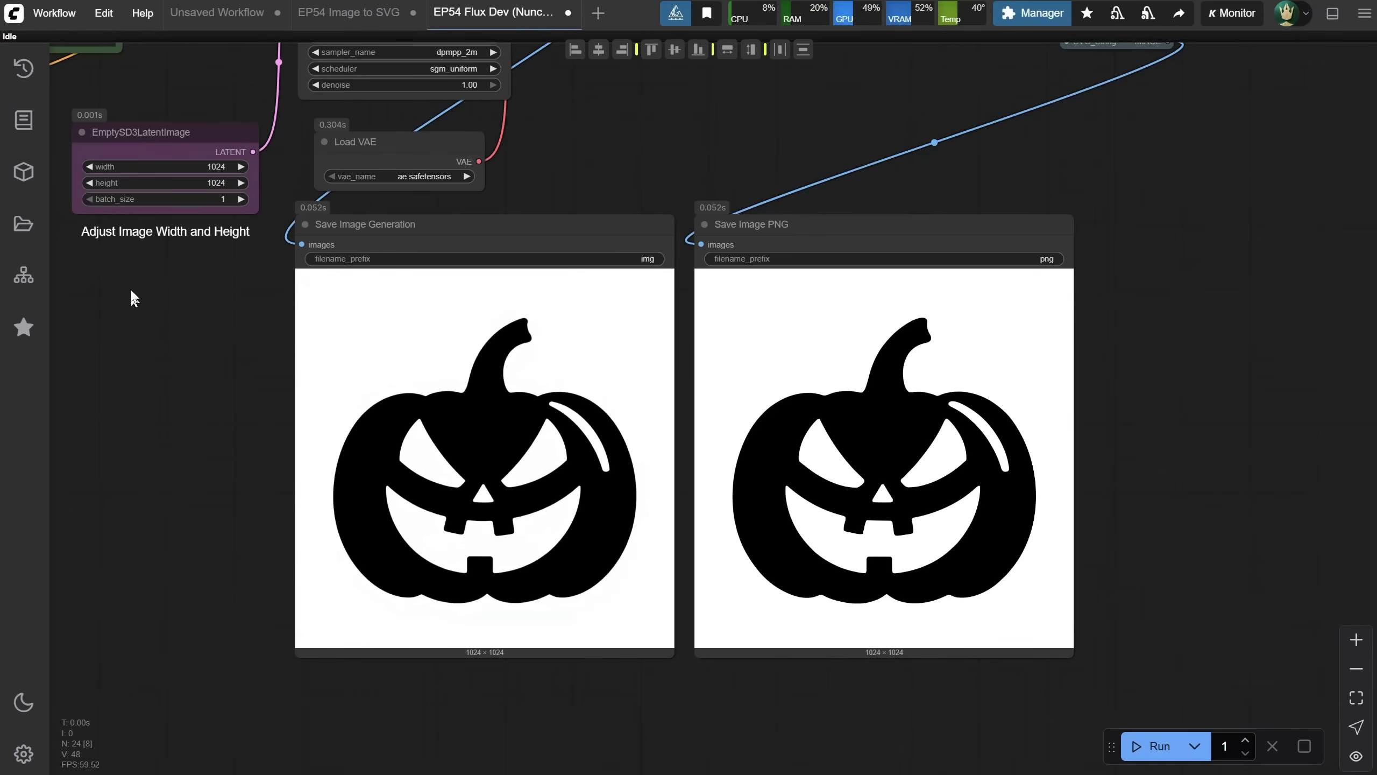
# Zoom and pan the Flux Dev canvas to the START HERE note, LoRA trigger-word note, loaders and prompt.
pyautogui.scroll(3, 774, 615)
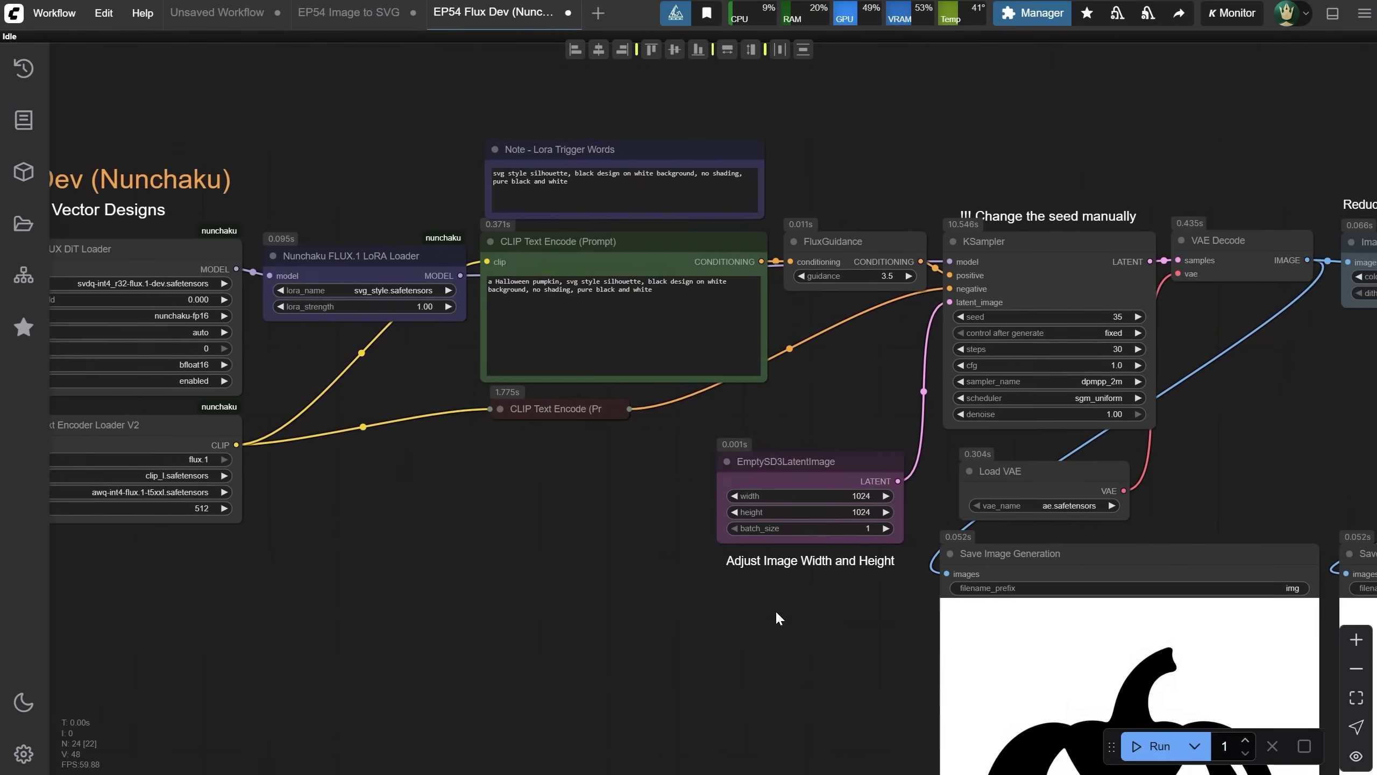
pyautogui.scroll(2, 512, 452)
pyautogui.moveTo(512, 451); pyautogui.dragTo(1184, 500)
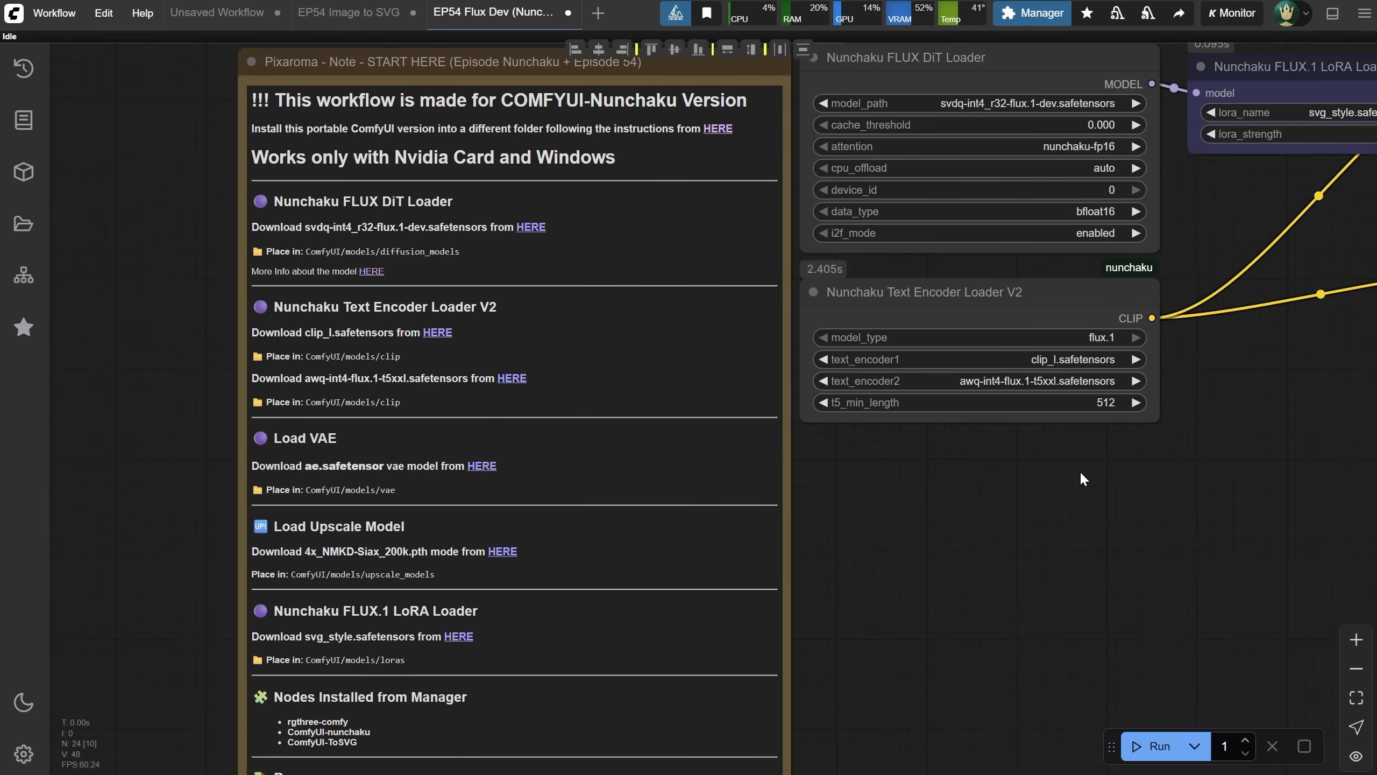
pyautogui.moveTo(1080, 470); pyautogui.dragTo(471, 702)
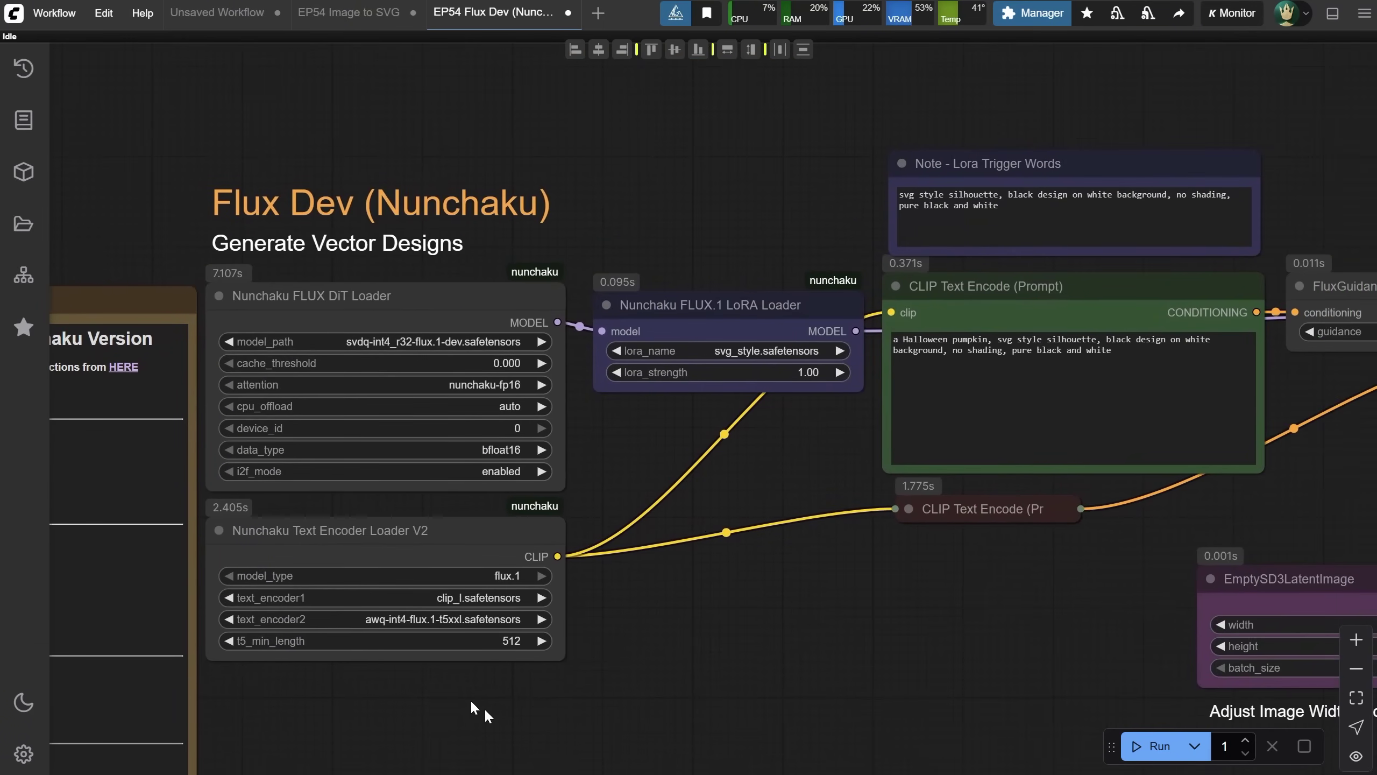
pyautogui.scroll(4, 763, 243)
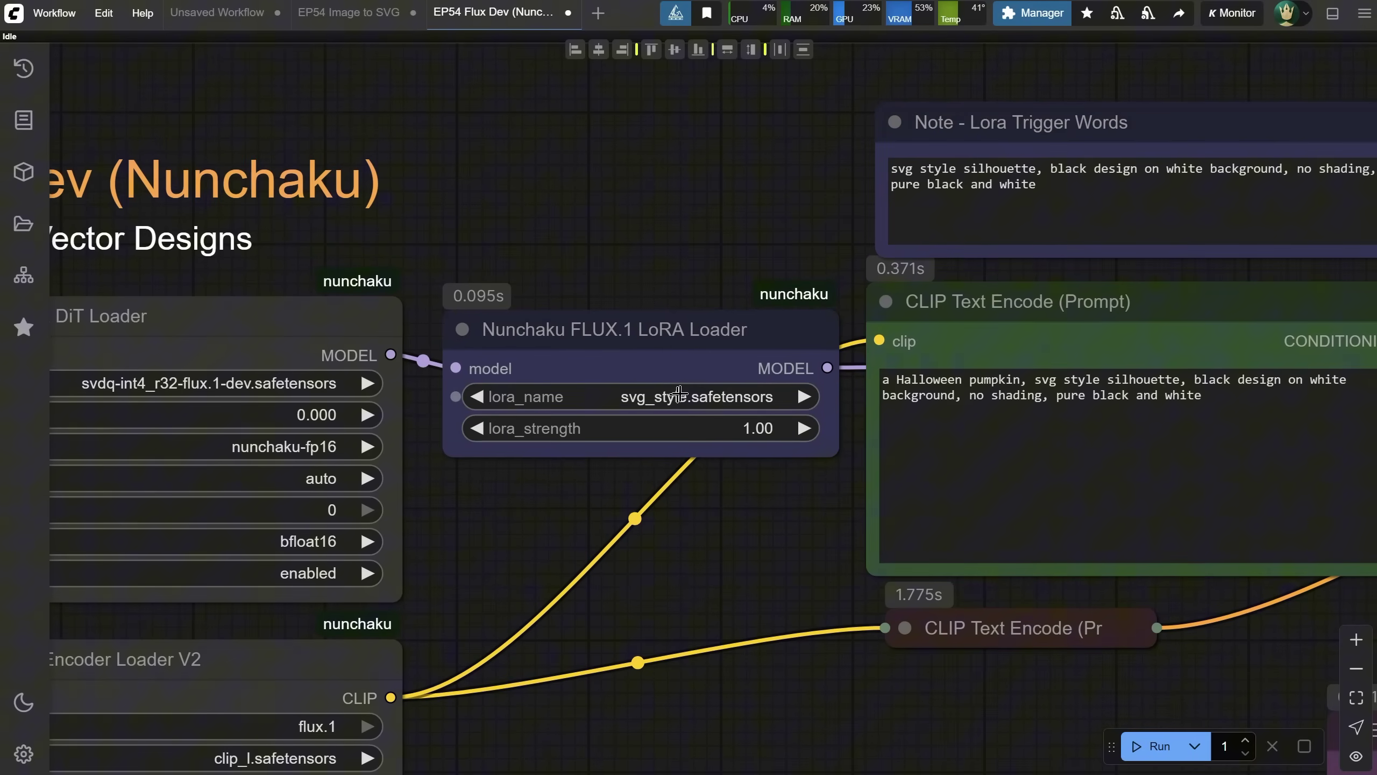
pyautogui.scroll(-3, 677, 383)
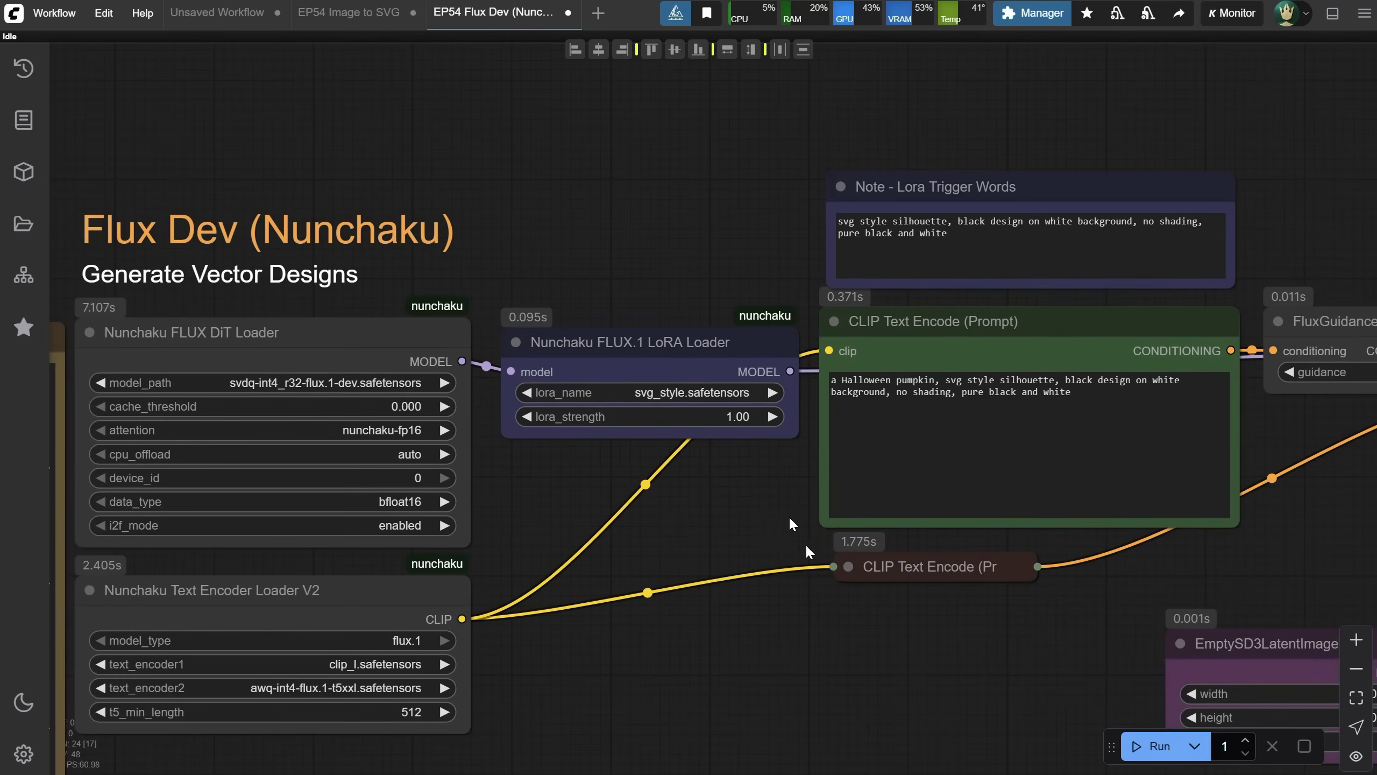
pyautogui.moveTo(789, 516); pyautogui.dragTo(597, 571)
pyautogui.scroll(4, 895, 293)
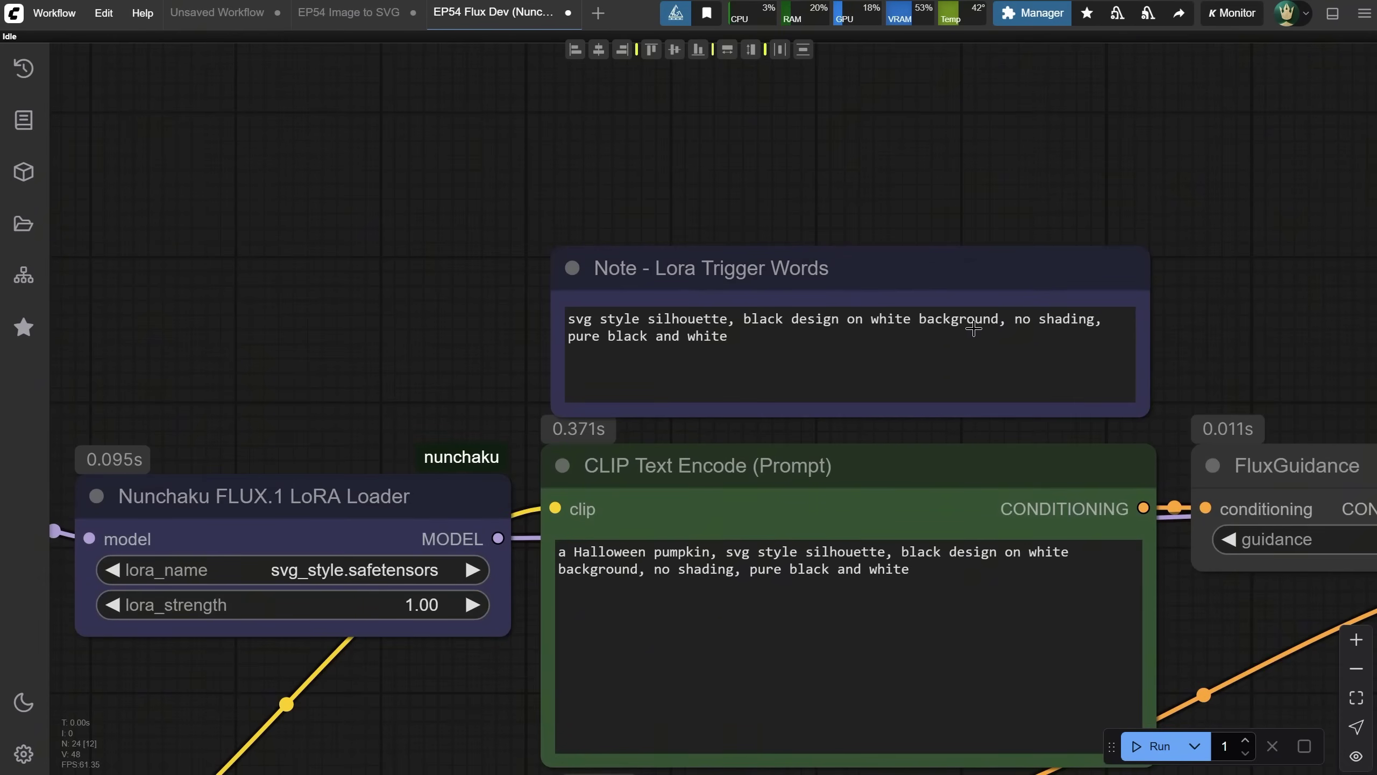
pyautogui.scroll(-3, 1147, 250)
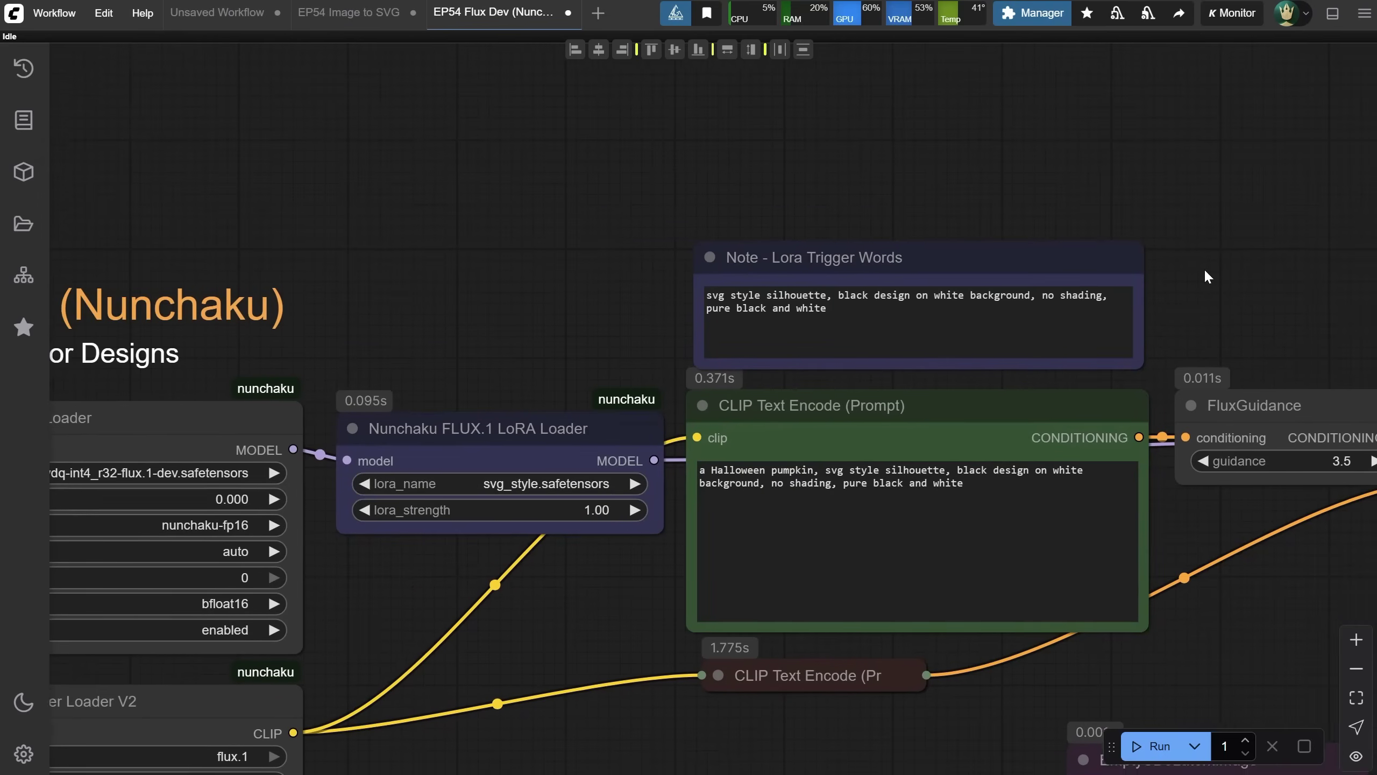
pyautogui.moveTo(1204, 268); pyautogui.dragTo(1106, 219)
# Replace 'a Halloween pumpkin' with 'cute cartoon cat' and delete the trigger words after 'svg style'.
pyautogui.moveTo(692, 403); pyautogui.dragTo(574, 401)
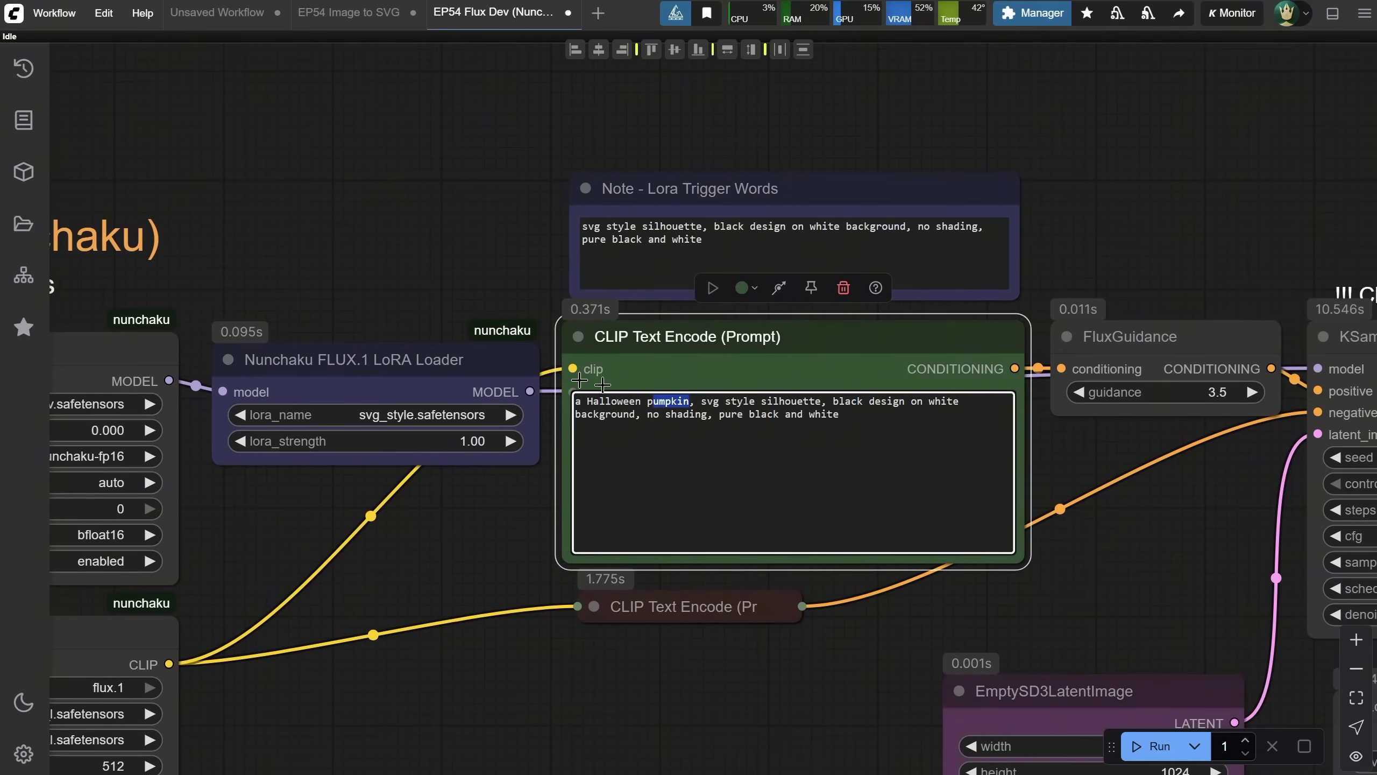
pyautogui.write('cute carton')
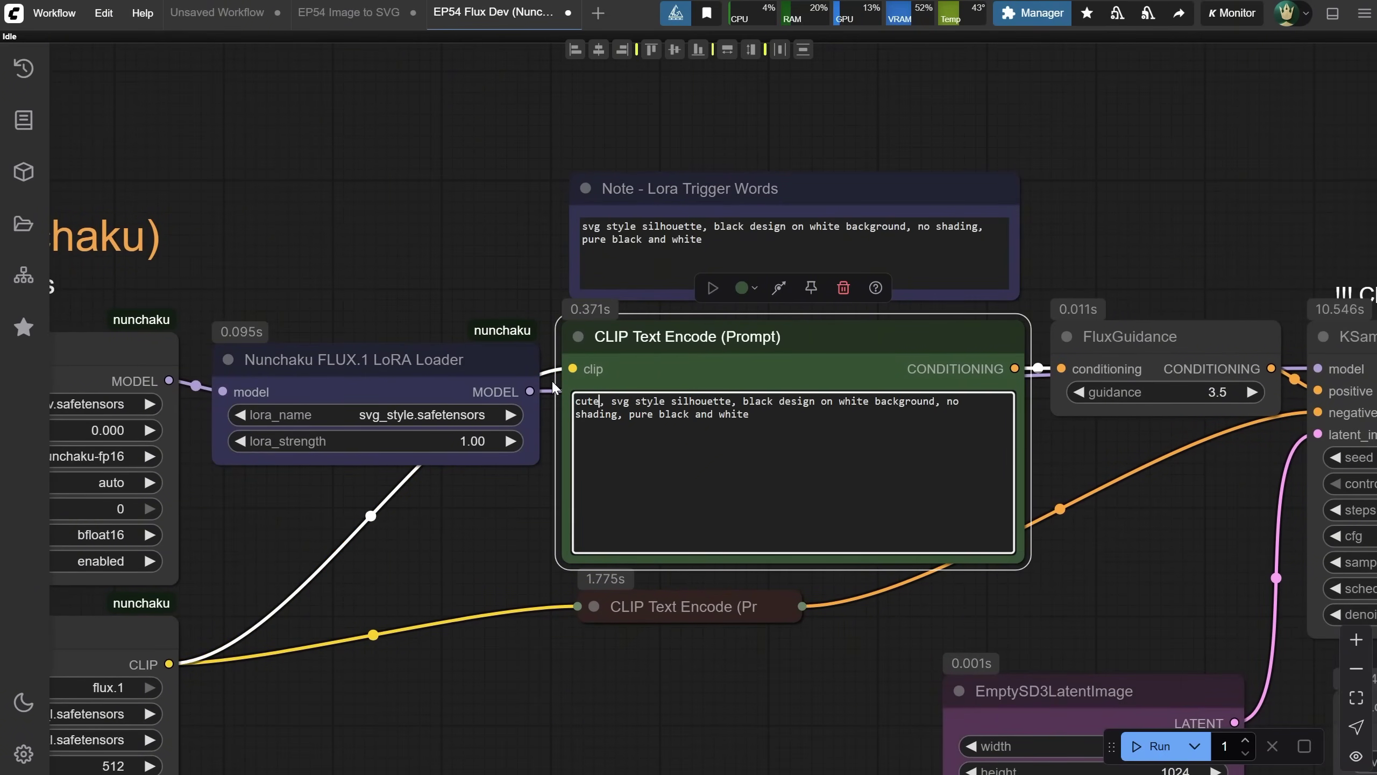
pyautogui.press('BackSpace')
pyautogui.write('on cat')
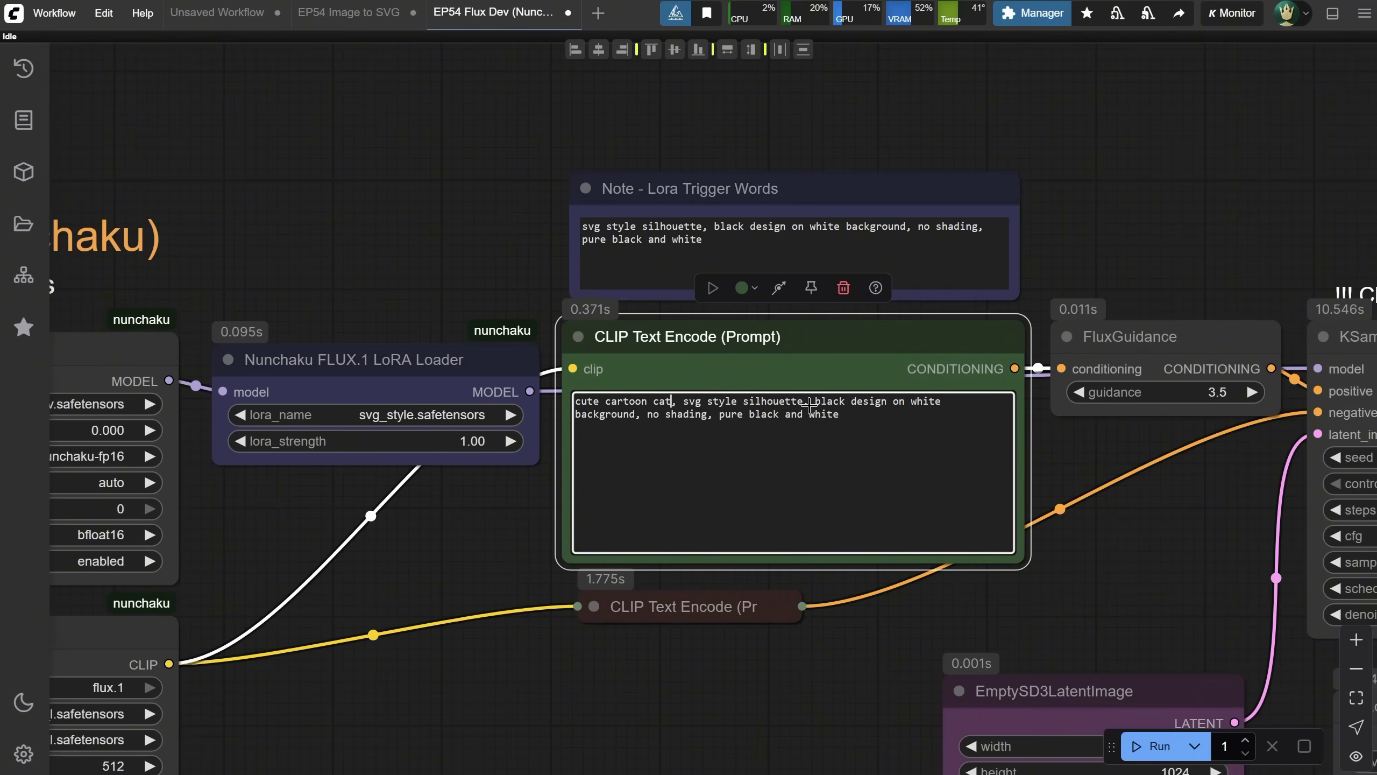
pyautogui.moveTo(812, 402); pyautogui.dragTo(862, 434)
pyautogui.press('BackSpace')
pyautogui.press('BackSpace')
pyautogui.press('BackSpace')
pyautogui.press('BackSpace')
pyautogui.press('BackSpace')
pyautogui.press('BackSpace')
pyautogui.press('BackSpace')
pyautogui.press('BackSpace')
pyautogui.press('BackSpace')
pyautogui.press('BackSpace')
pyautogui.press('BackSpace')
pyautogui.press('BackSpace')
pyautogui.press('BackSpace')
pyautogui.press('BackSpace')
# Queue the generation with Ctrl+Enter and pan to the colourful cartoon cat and SVG nodes.
pyautogui.hotkey('ctrl', 'Return')
pyautogui.scroll(-5, 1174, 611)
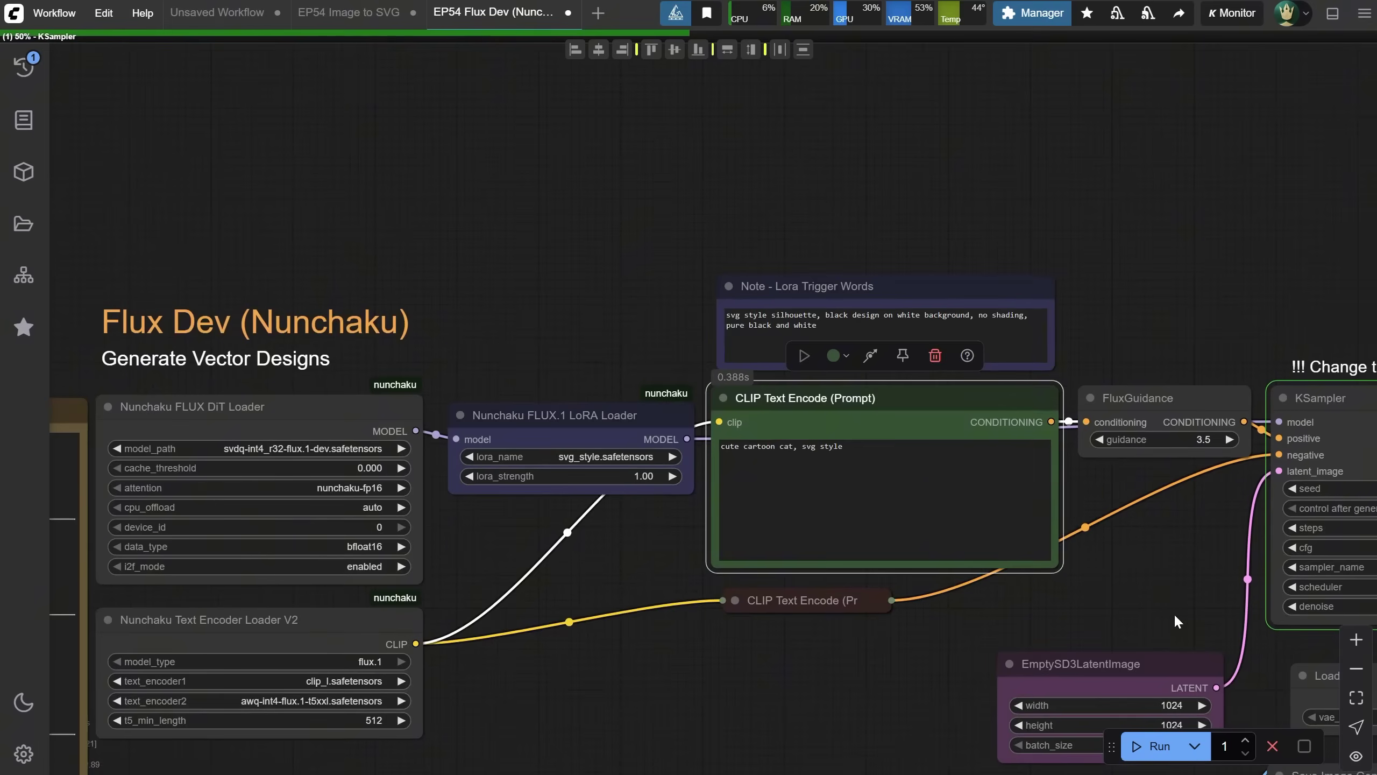
pyautogui.scroll(3, 840, 356)
pyautogui.scroll(-3, 842, 355)
pyautogui.scroll(2, 1168, 389)
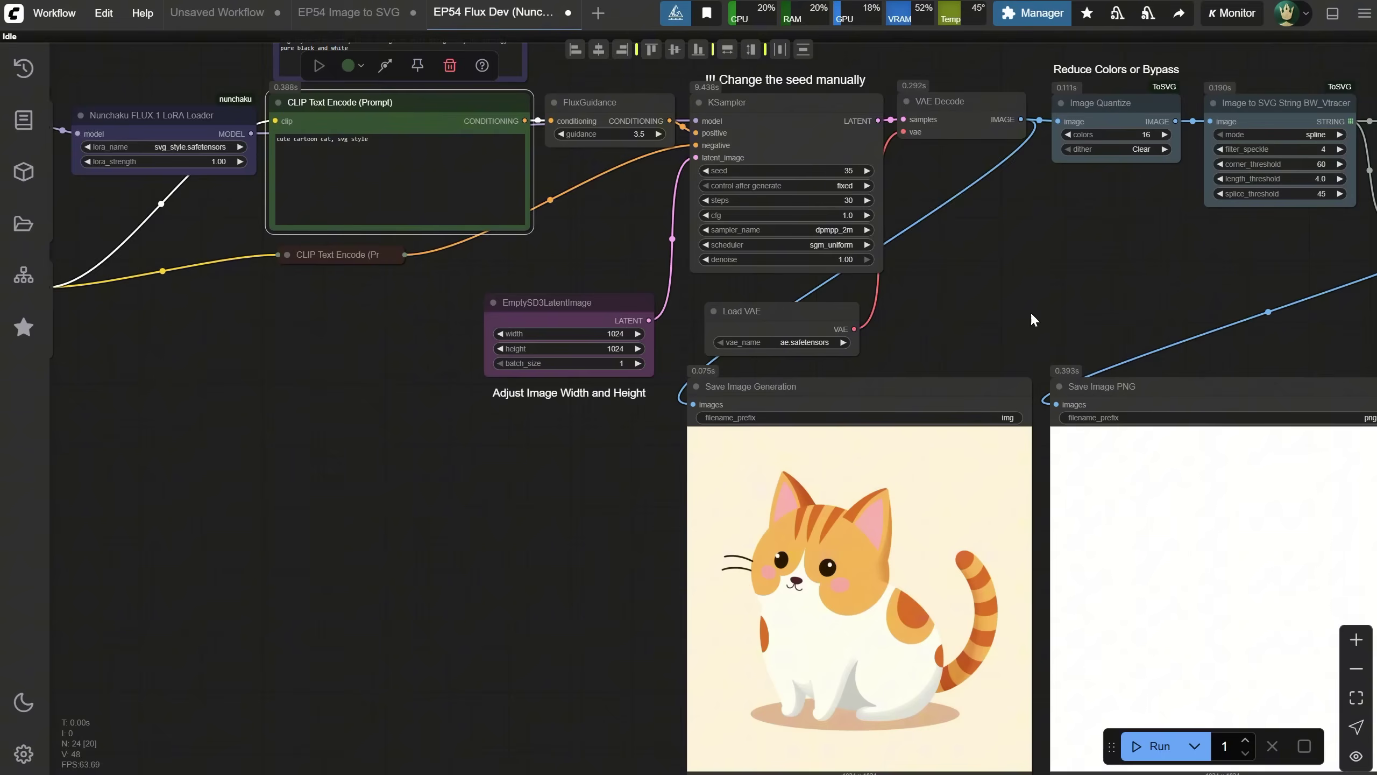
pyautogui.moveTo(1030, 311); pyautogui.dragTo(873, 311)
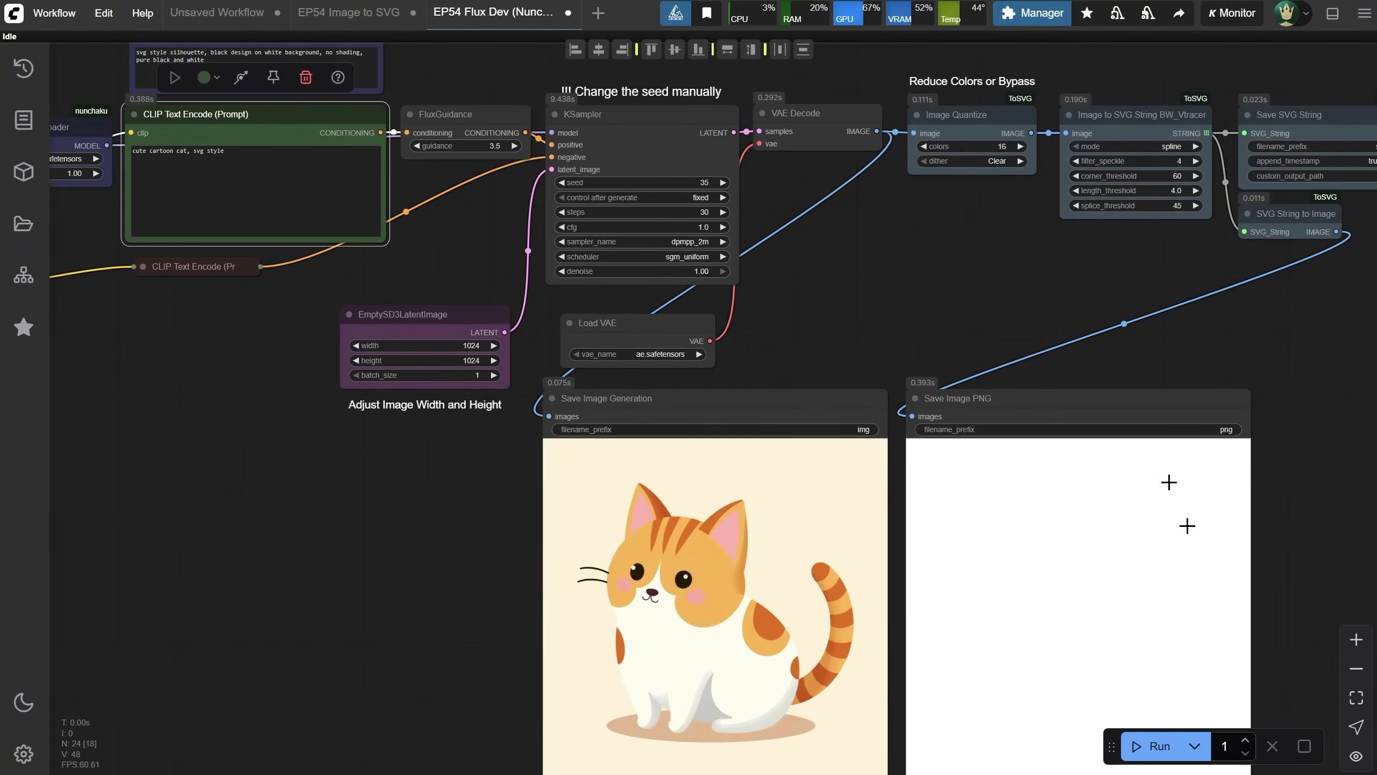
pyautogui.moveTo(951, 302); pyautogui.dragTo(773, 318)
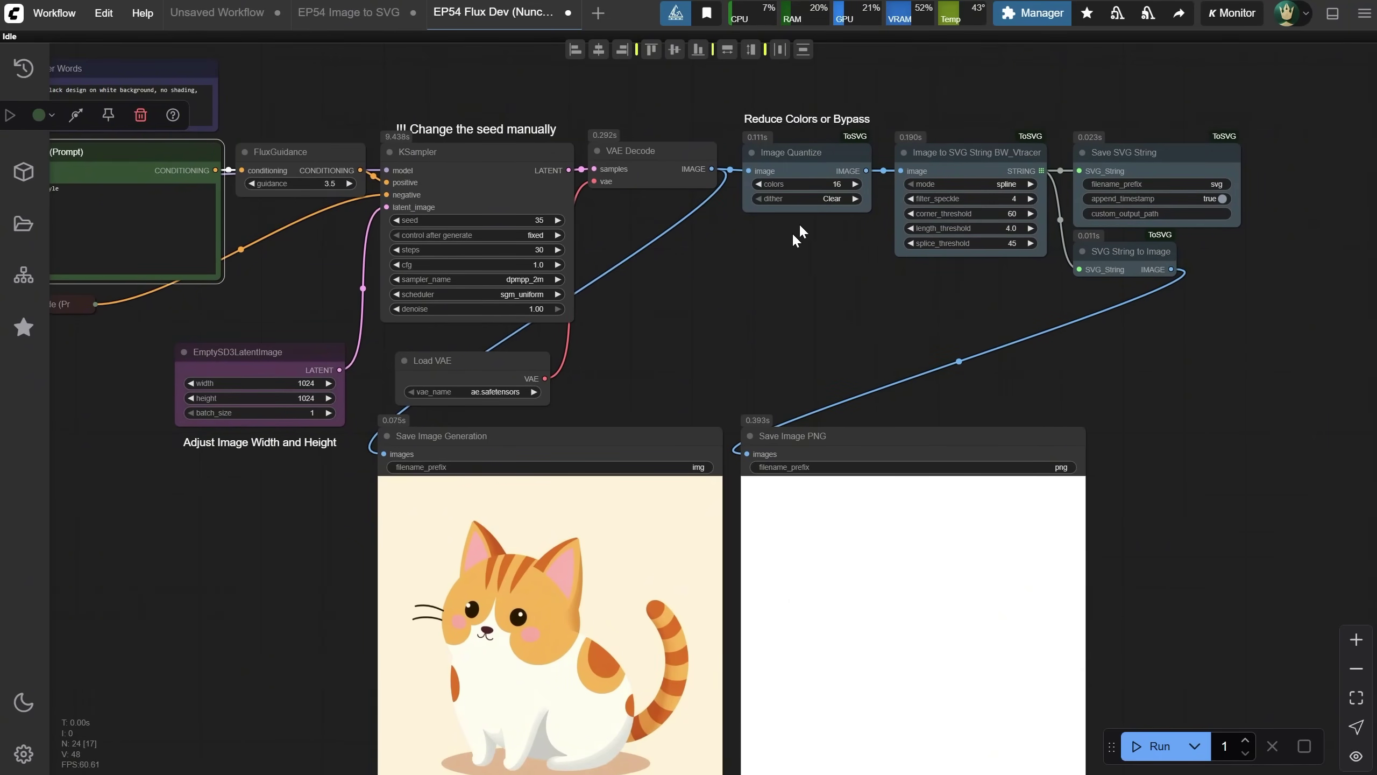
# Bypass the Nunchaku FLUX.1 LoRA Loader and rerun to get a detailed colourful cartoon cat.
pyautogui.moveTo(624, 353); pyautogui.dragTo(1001, 379)
pyautogui.rightClick(239, 187)
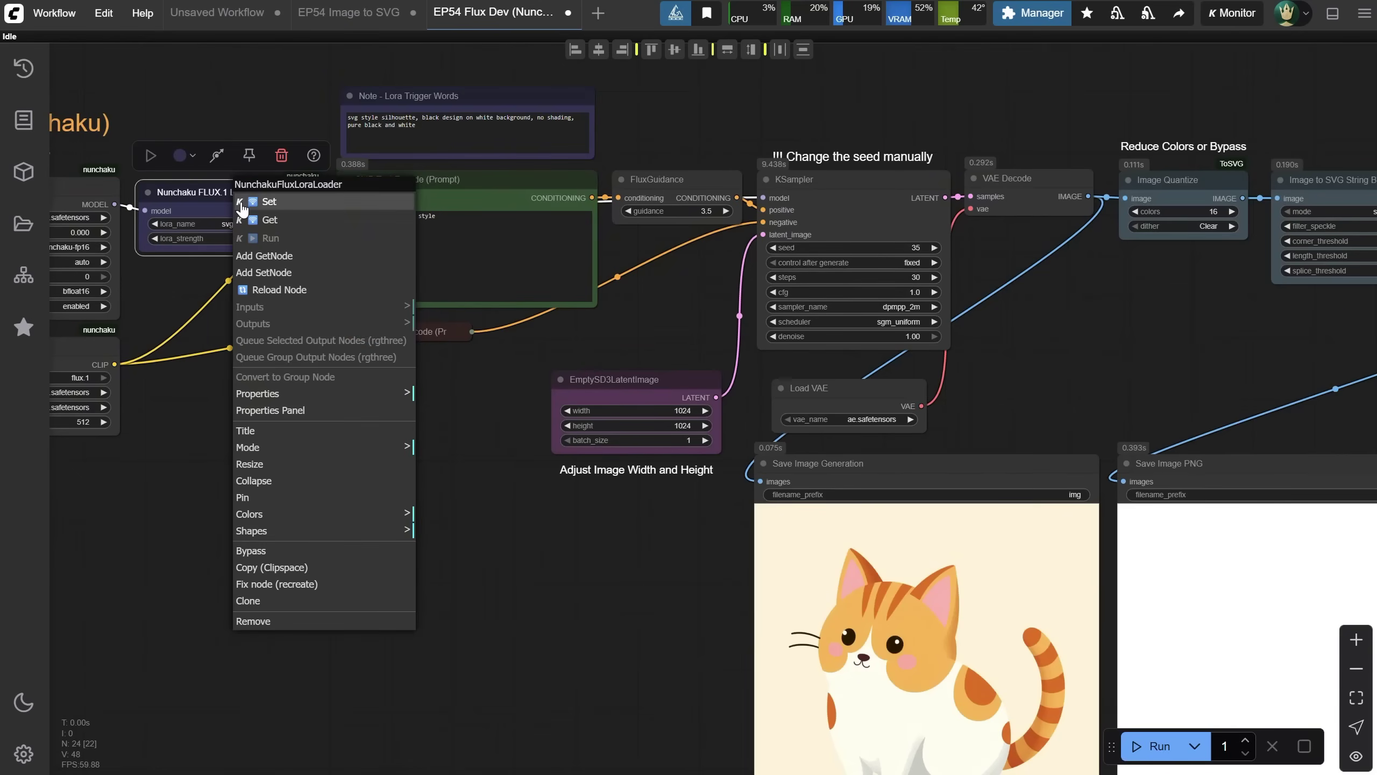
pyautogui.click(271, 551)
pyautogui.click(1154, 746)
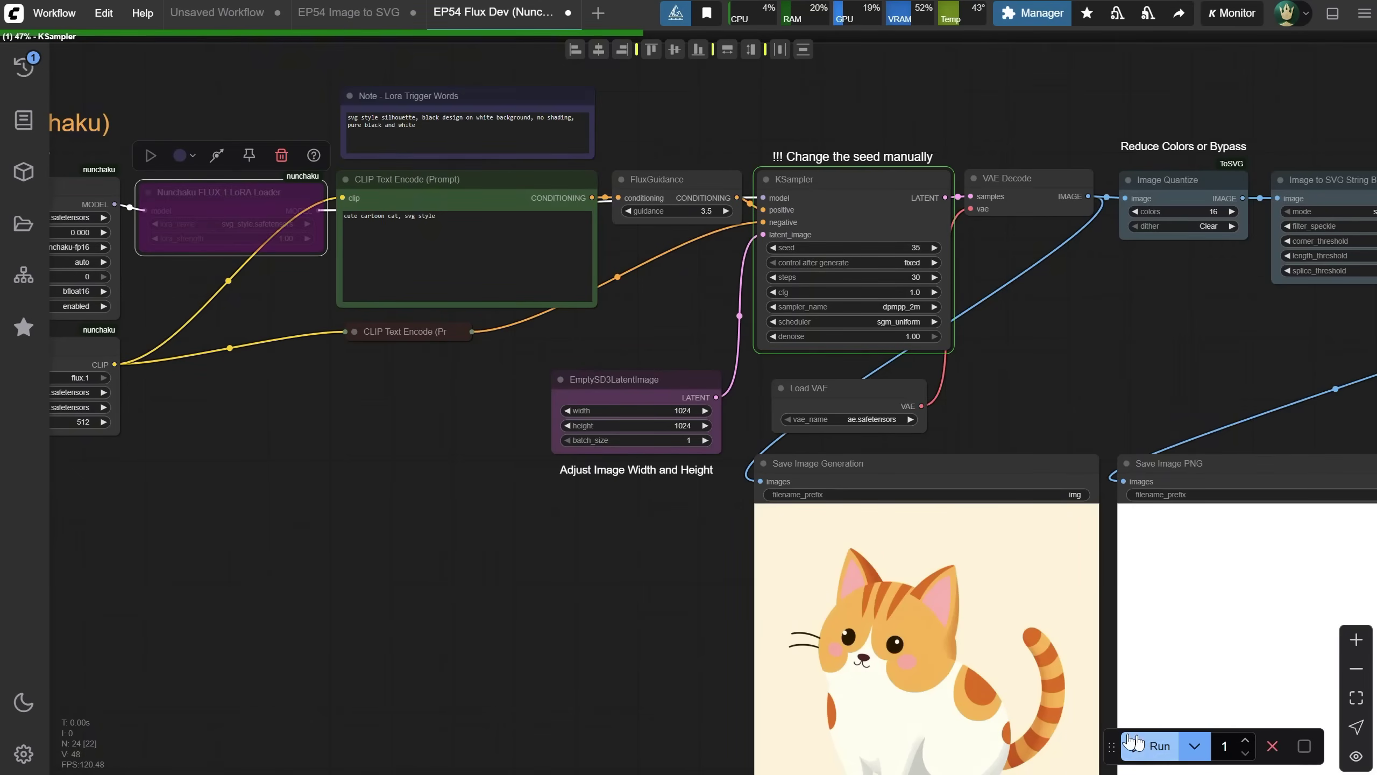
pyautogui.moveTo(667, 644); pyautogui.dragTo(569, 532)
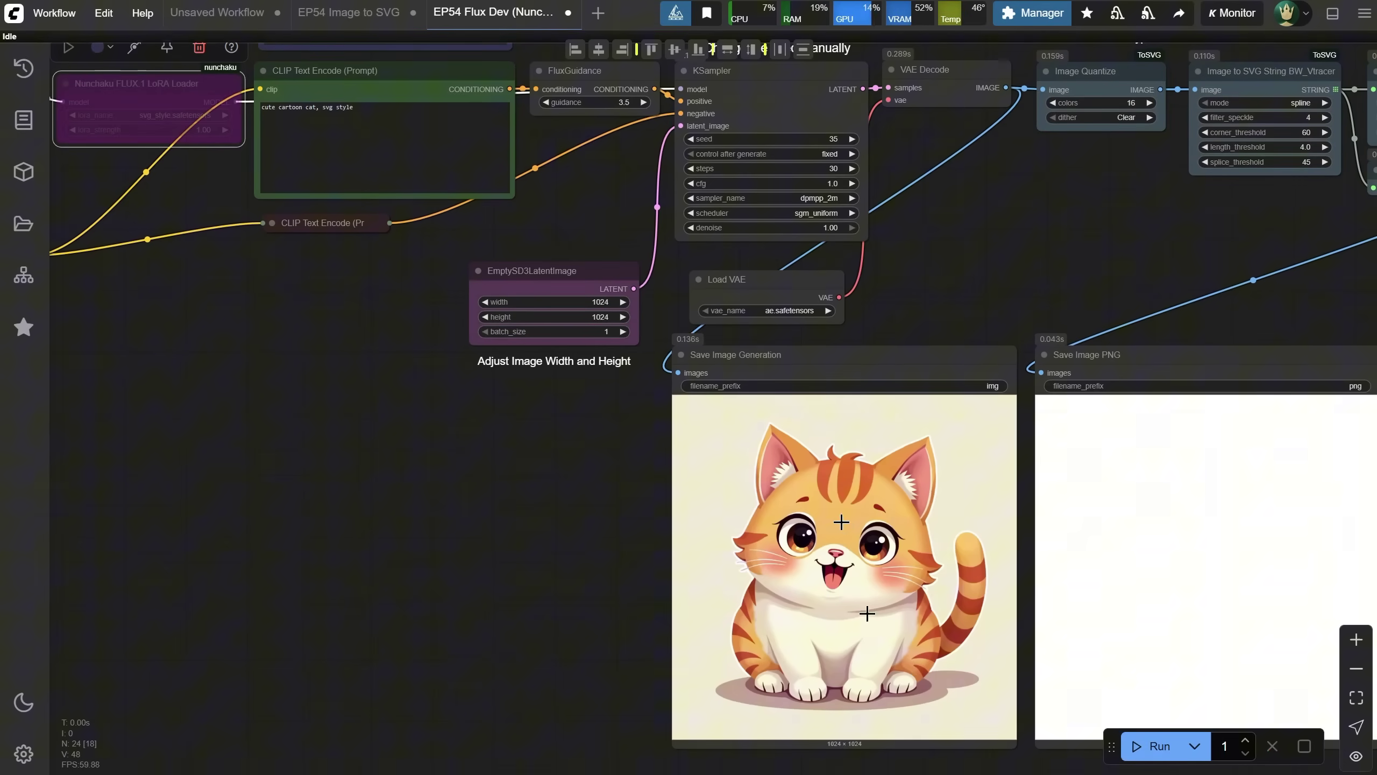
# Re-enable the LoRA Loader, restore the silhouette trigger words, and review the quantized, traced cat outputs.
pyautogui.hotkey('ctrl', 'b')
pyautogui.click(433, 117)
pyautogui.write(', silhouette, black design on white background, no shading, pure black and white')
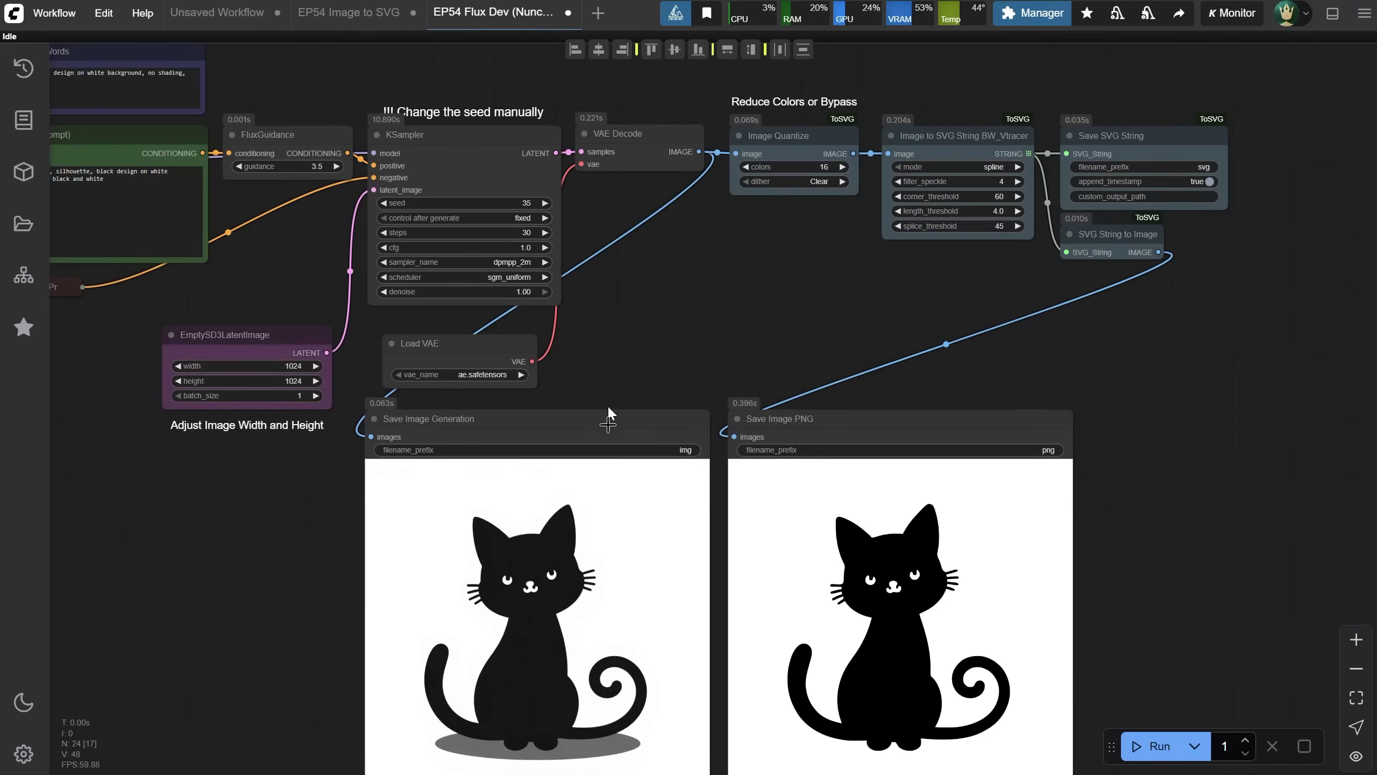
pyautogui.moveTo(609, 417); pyautogui.dragTo(606, 419)
pyautogui.click(825, 138)
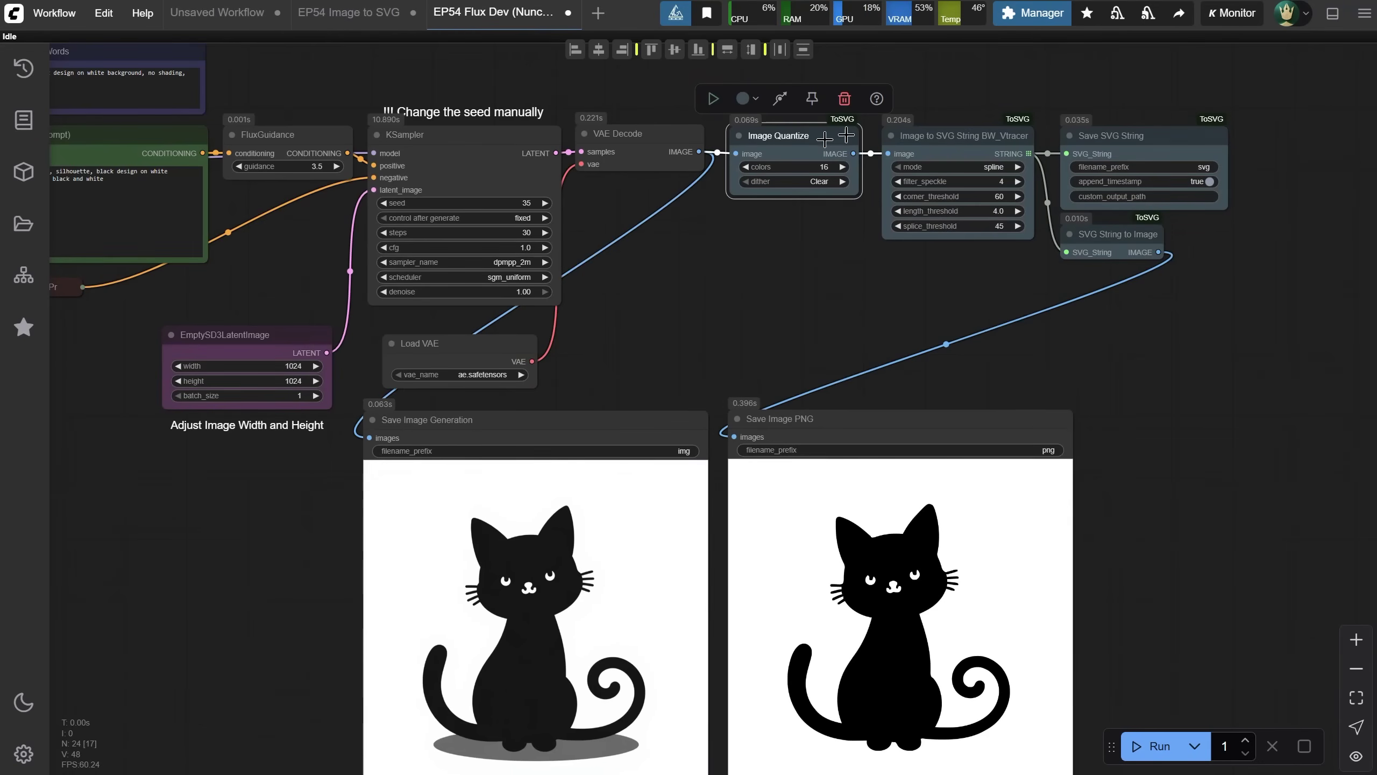
pyautogui.click(937, 133)
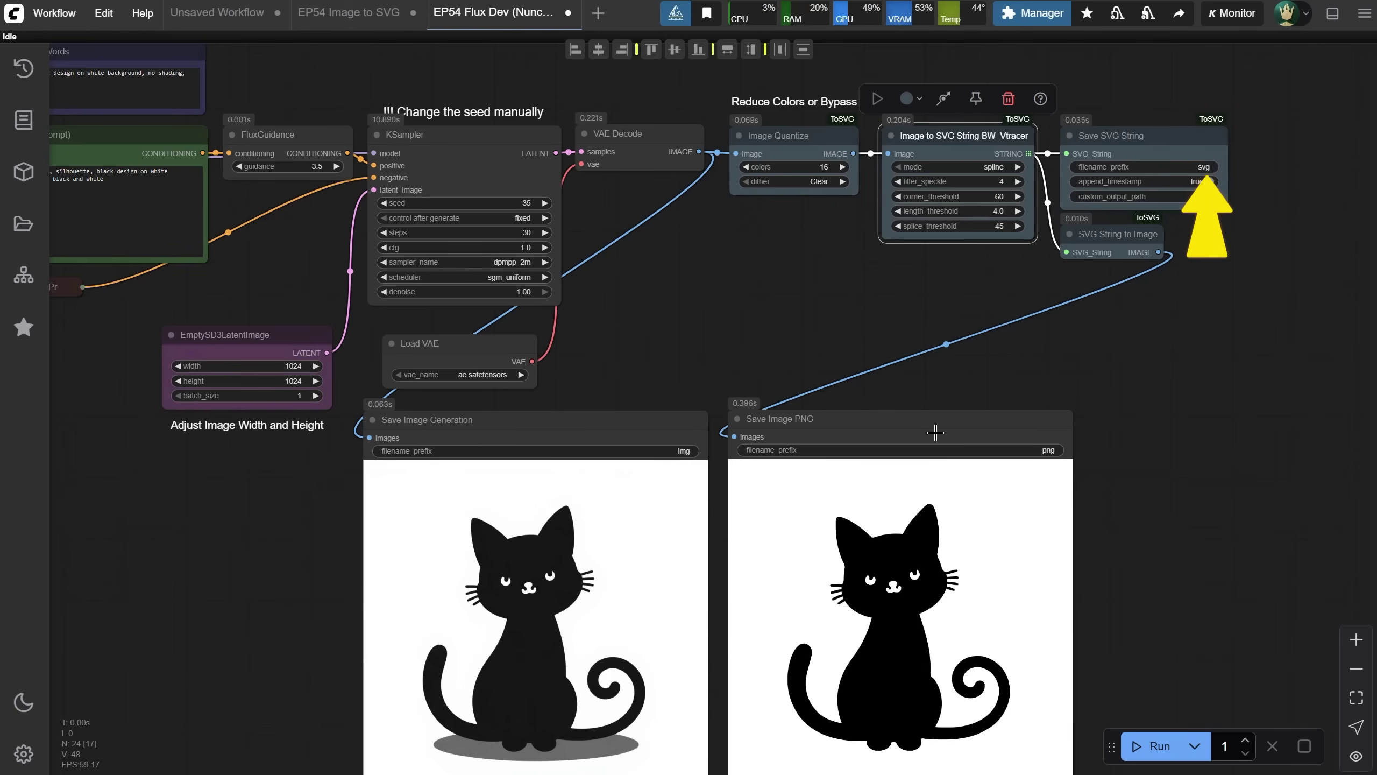
pyautogui.moveTo(935, 432); pyautogui.dragTo(941, 430)
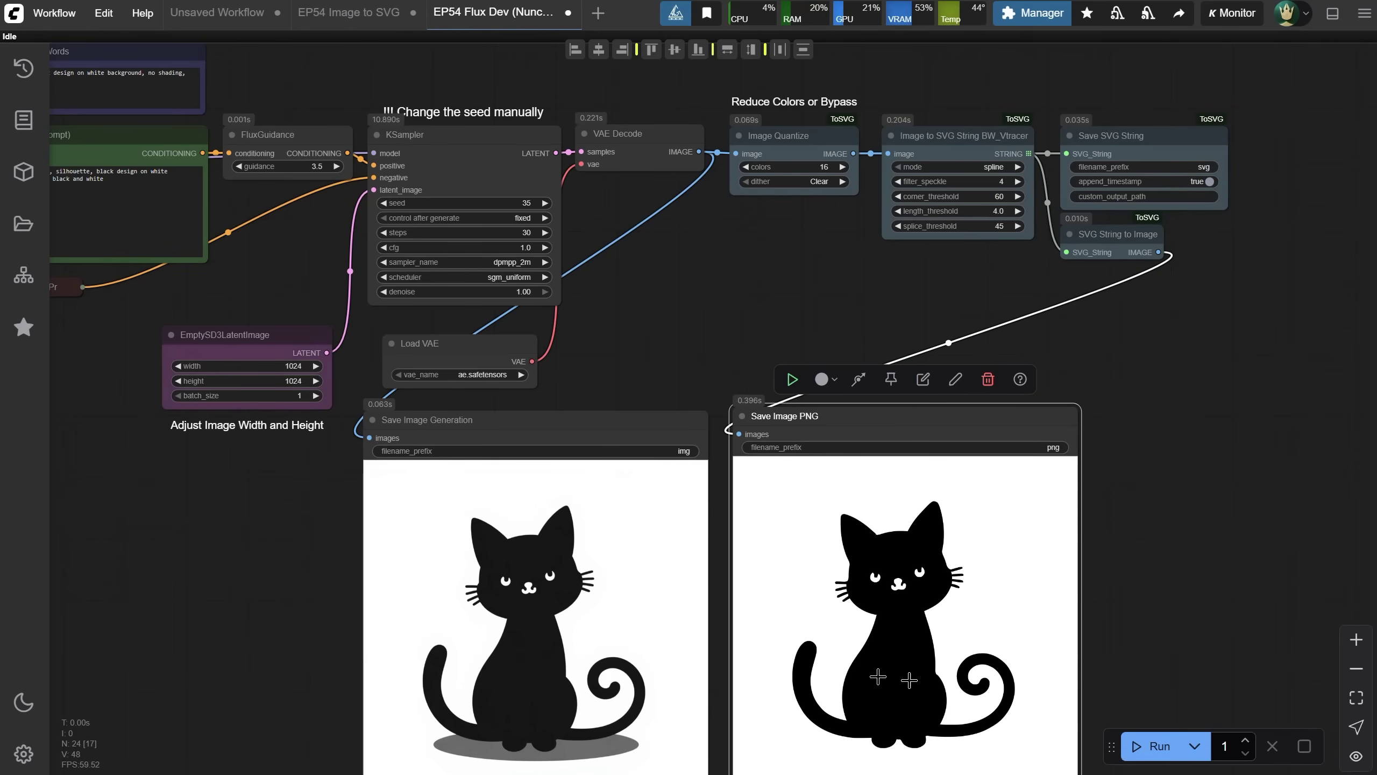
# Run again to generate a second black cat silhouette with seed 36.
pyautogui.scroll(-3, 1126, 566)
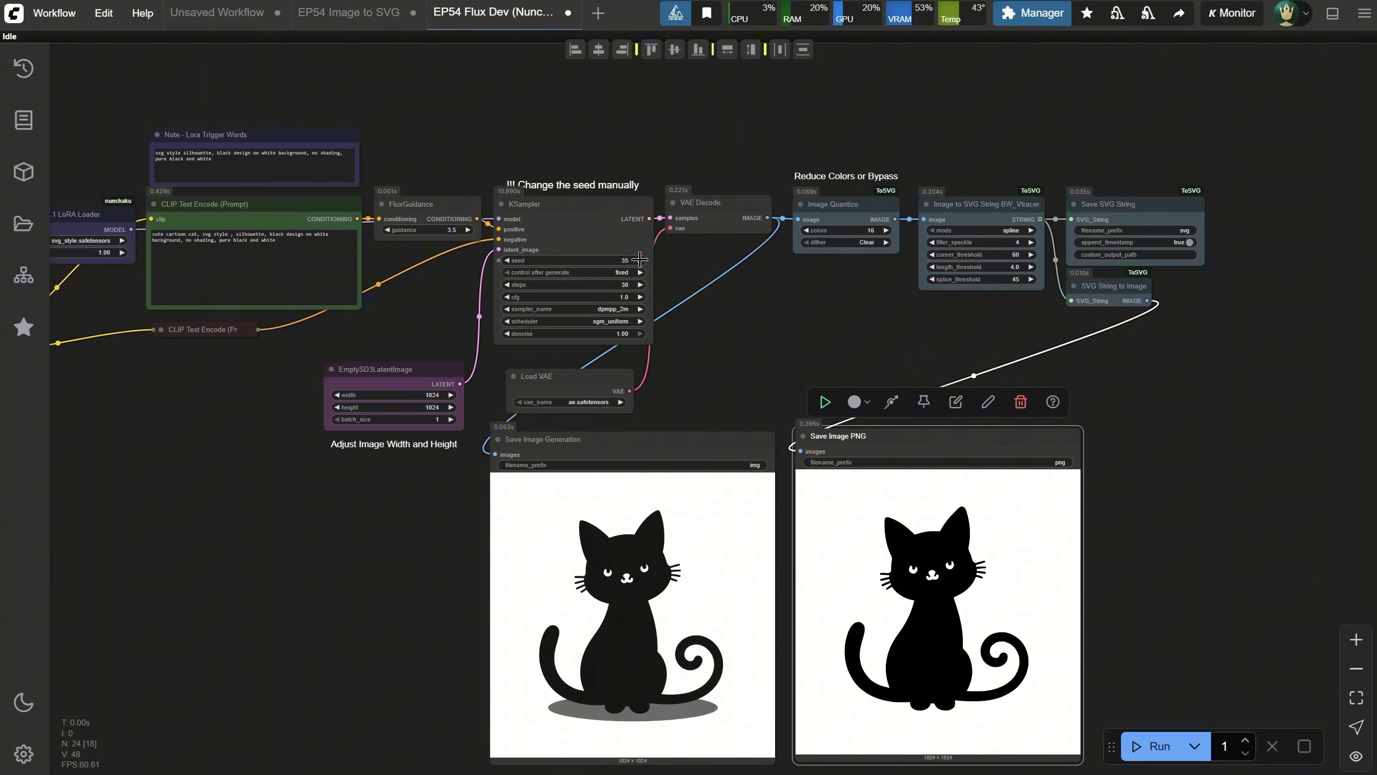
pyautogui.click(1155, 746)
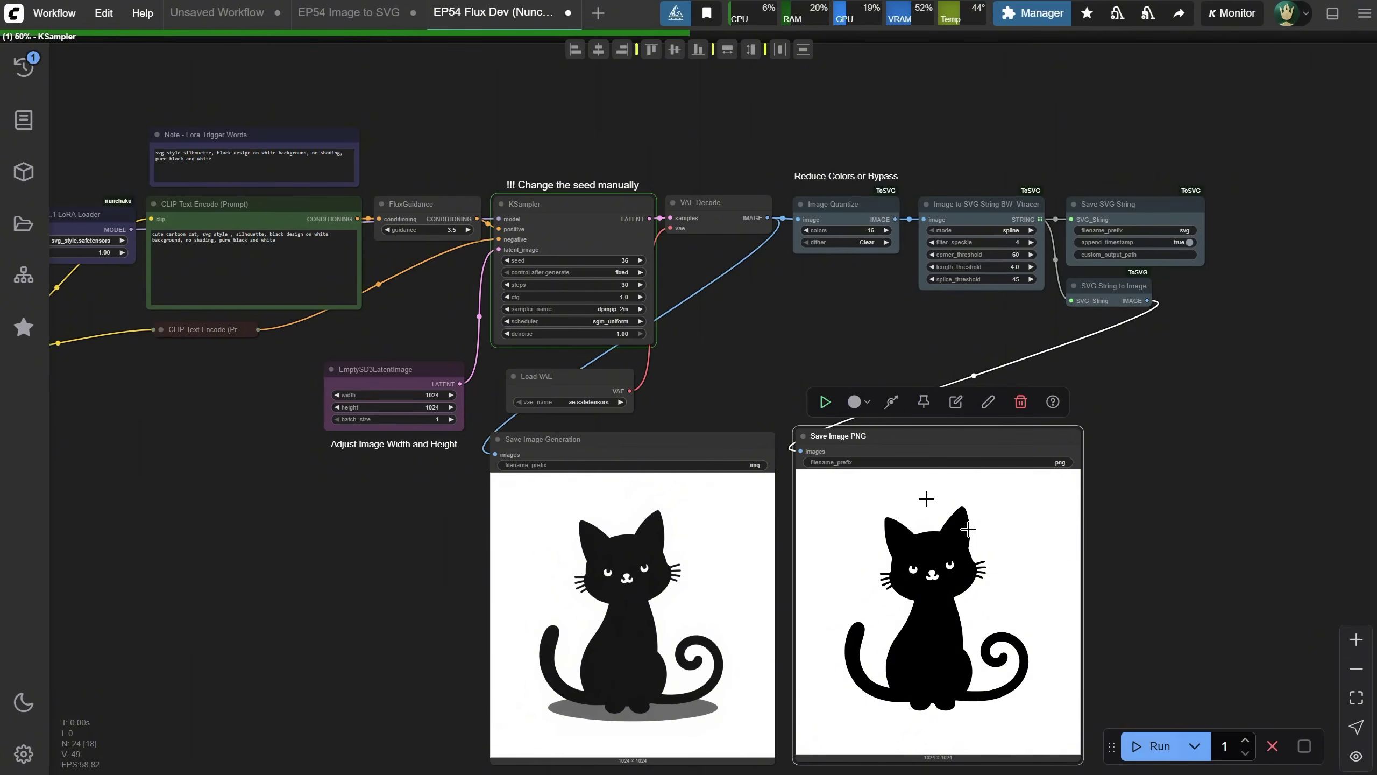
pyautogui.scroll(1, 734, 347)
pyautogui.scroll(1, 733, 347)
# Search 'image to svg' and place an Image to SVG String Color_Vtracer node beside the BW nodes.
pyautogui.moveTo(738, 411); pyautogui.dragTo(695, 235)
pyautogui.moveTo(1223, 440); pyautogui.dragTo(1226, 450)
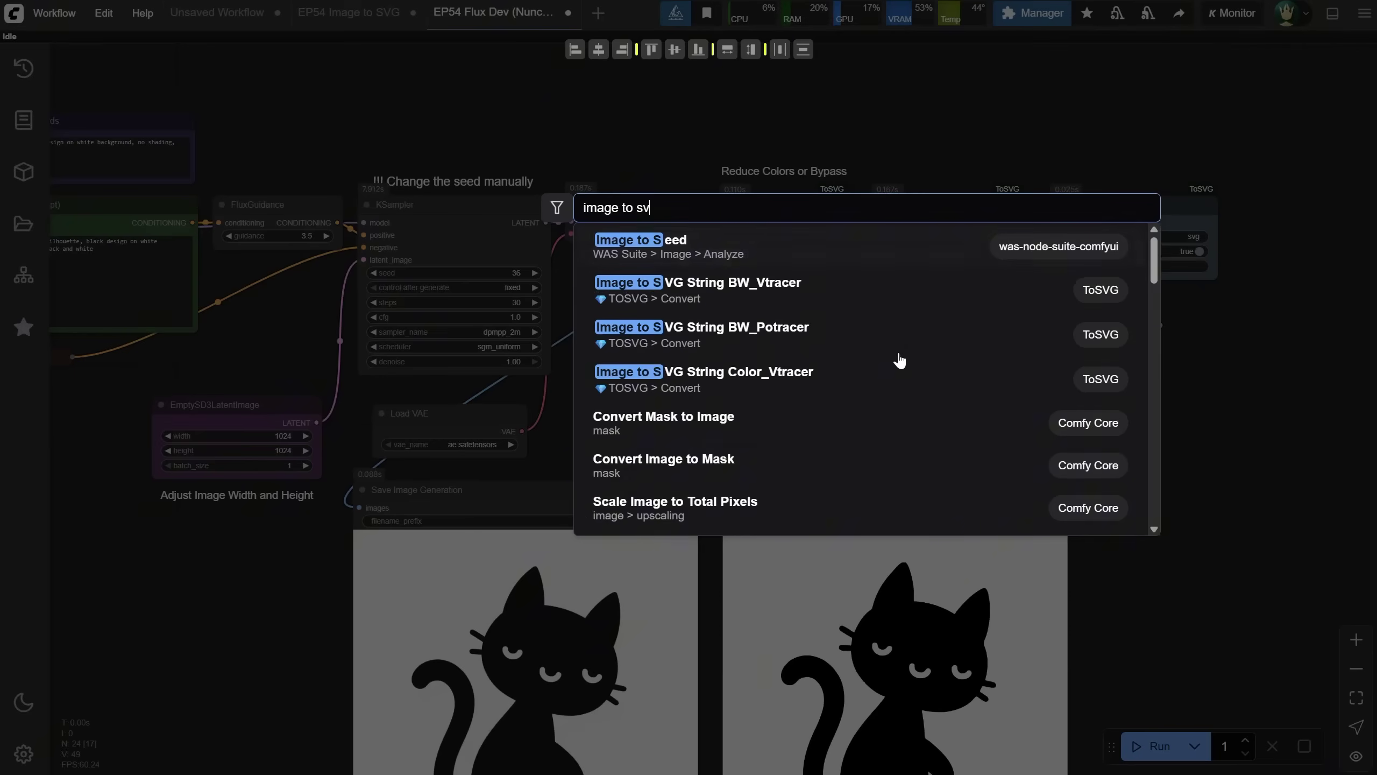
pyautogui.write('g')
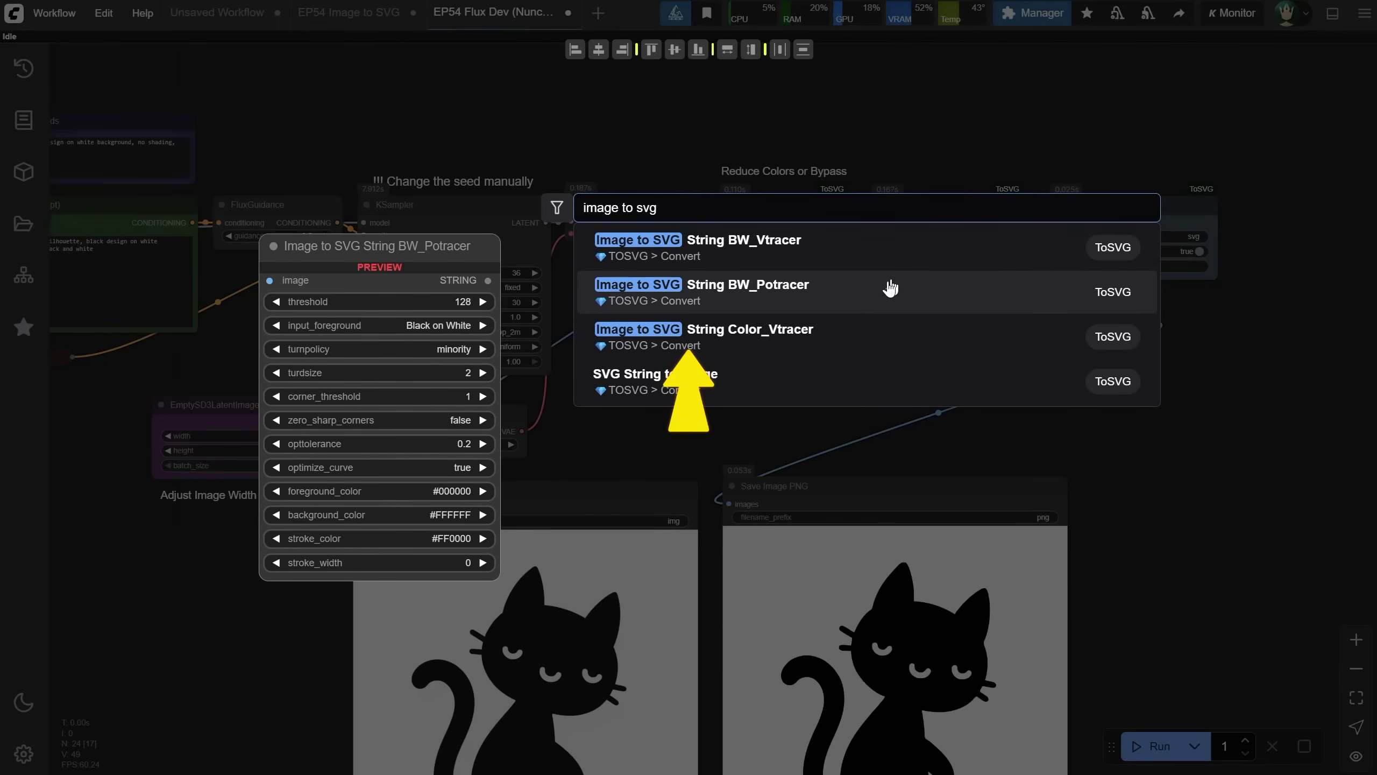
pyautogui.click(853, 337)
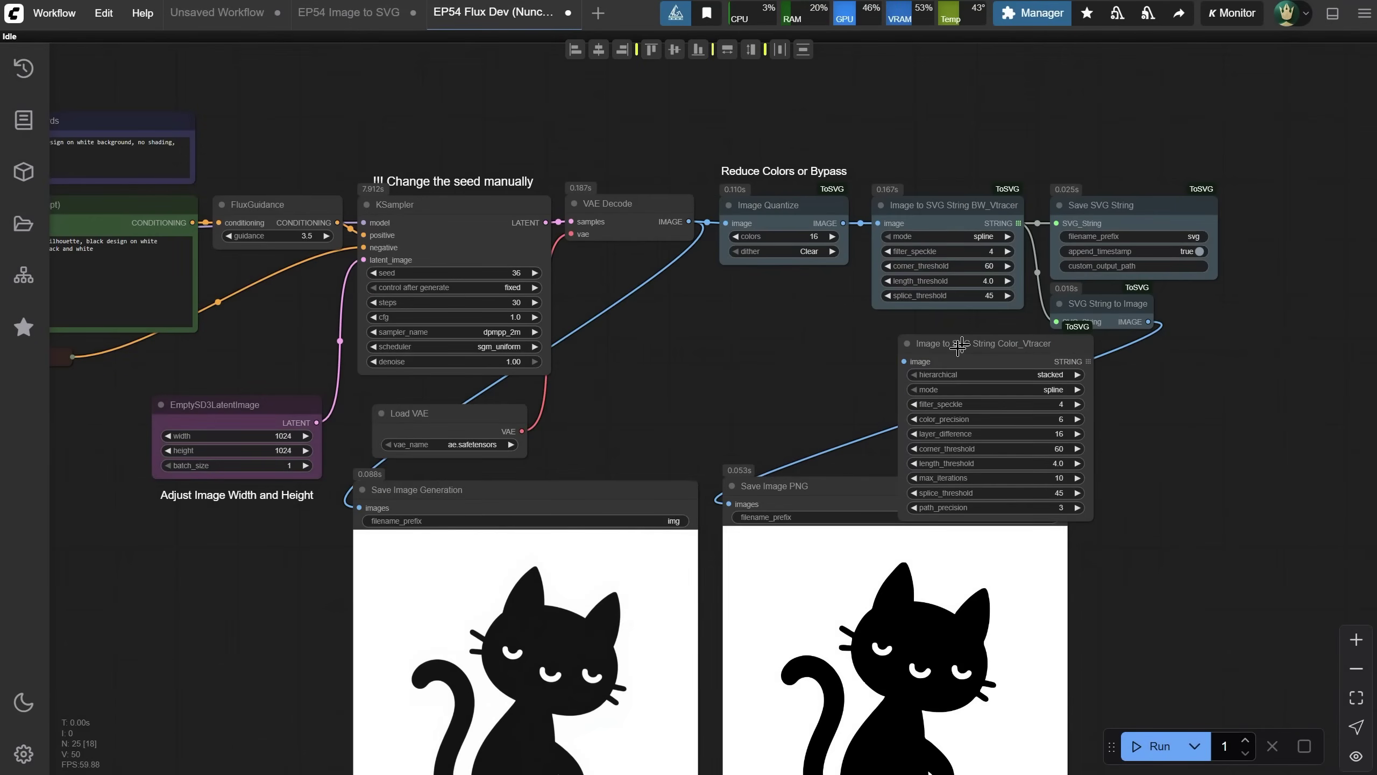
pyautogui.moveTo(959, 344); pyautogui.dragTo(887, 345)
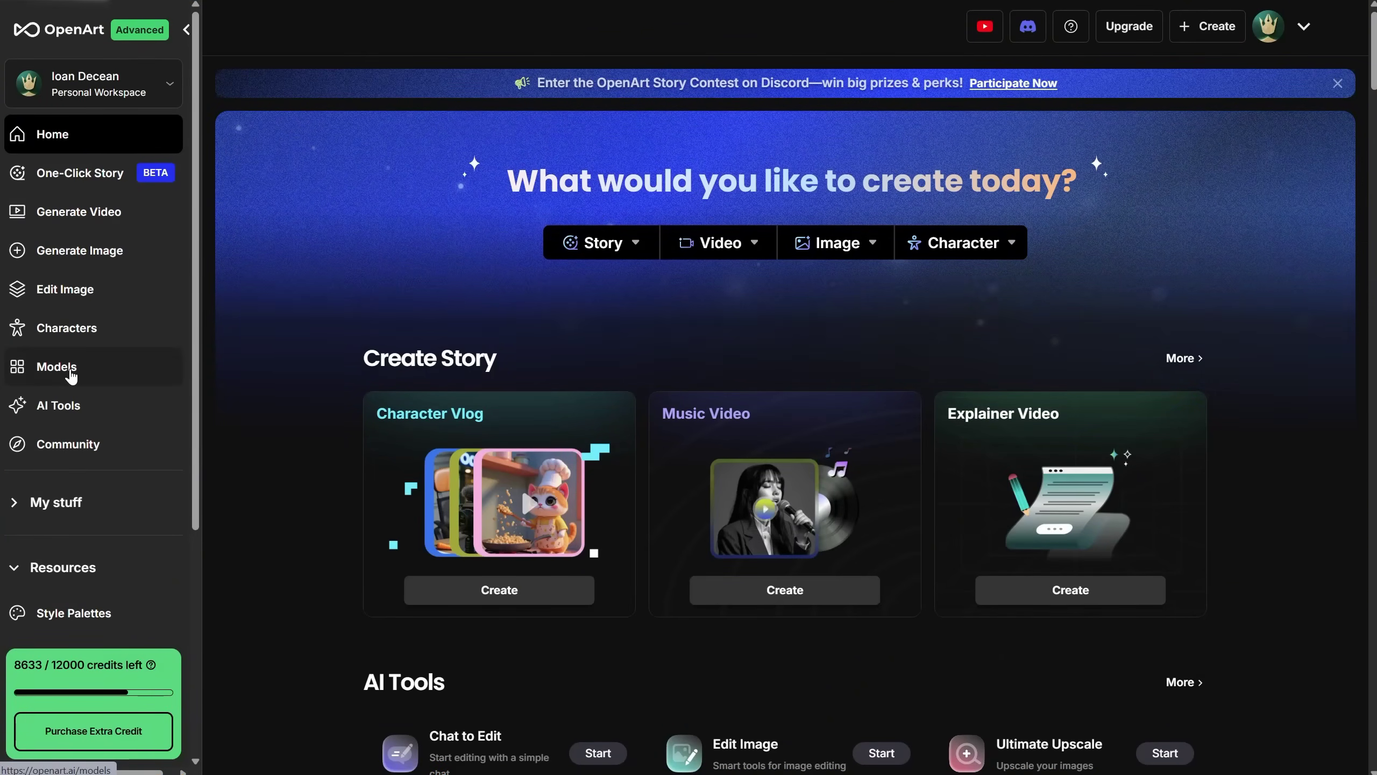
# From Models, start training a Style model named 'svg style' and scroll to the upload settings.
pyautogui.click(71, 375)
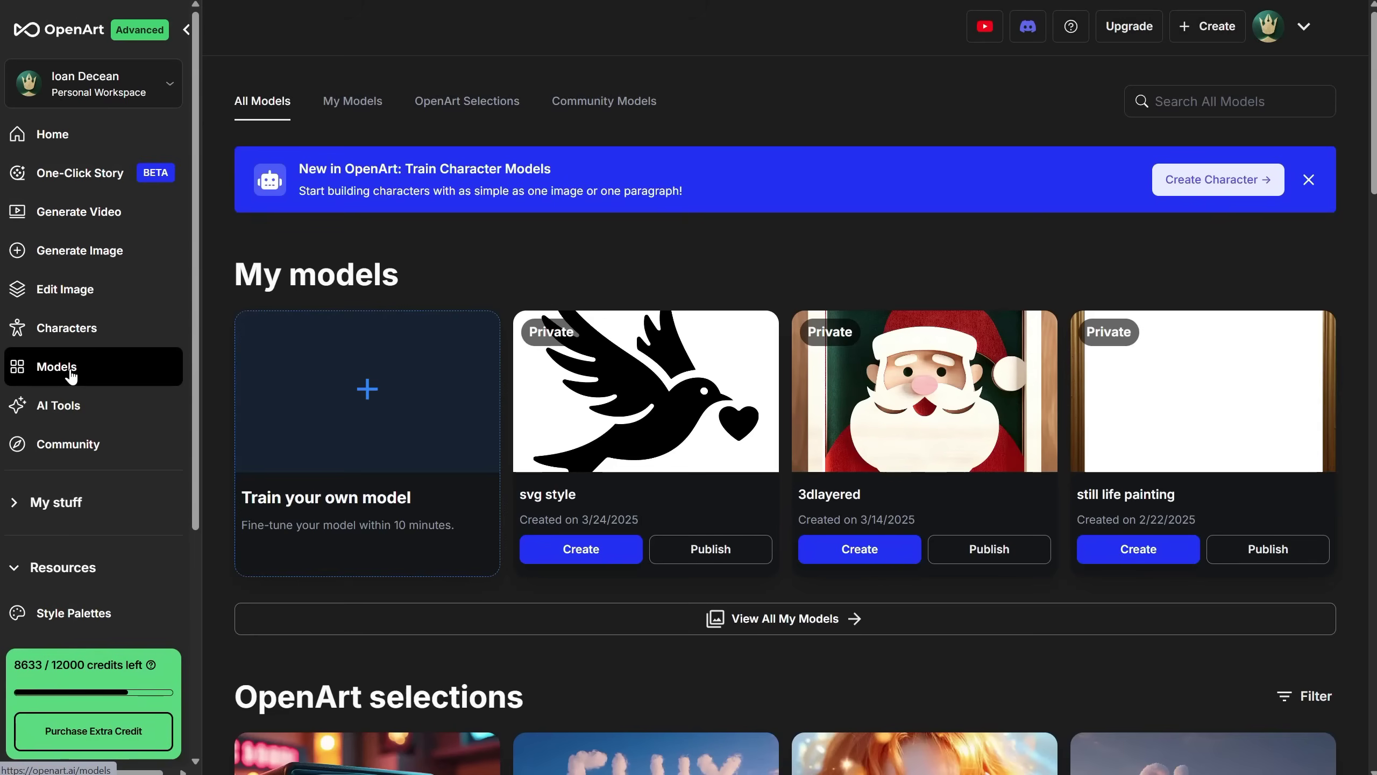
pyautogui.click(383, 436)
pyautogui.click(216, 270)
pyautogui.click(274, 271)
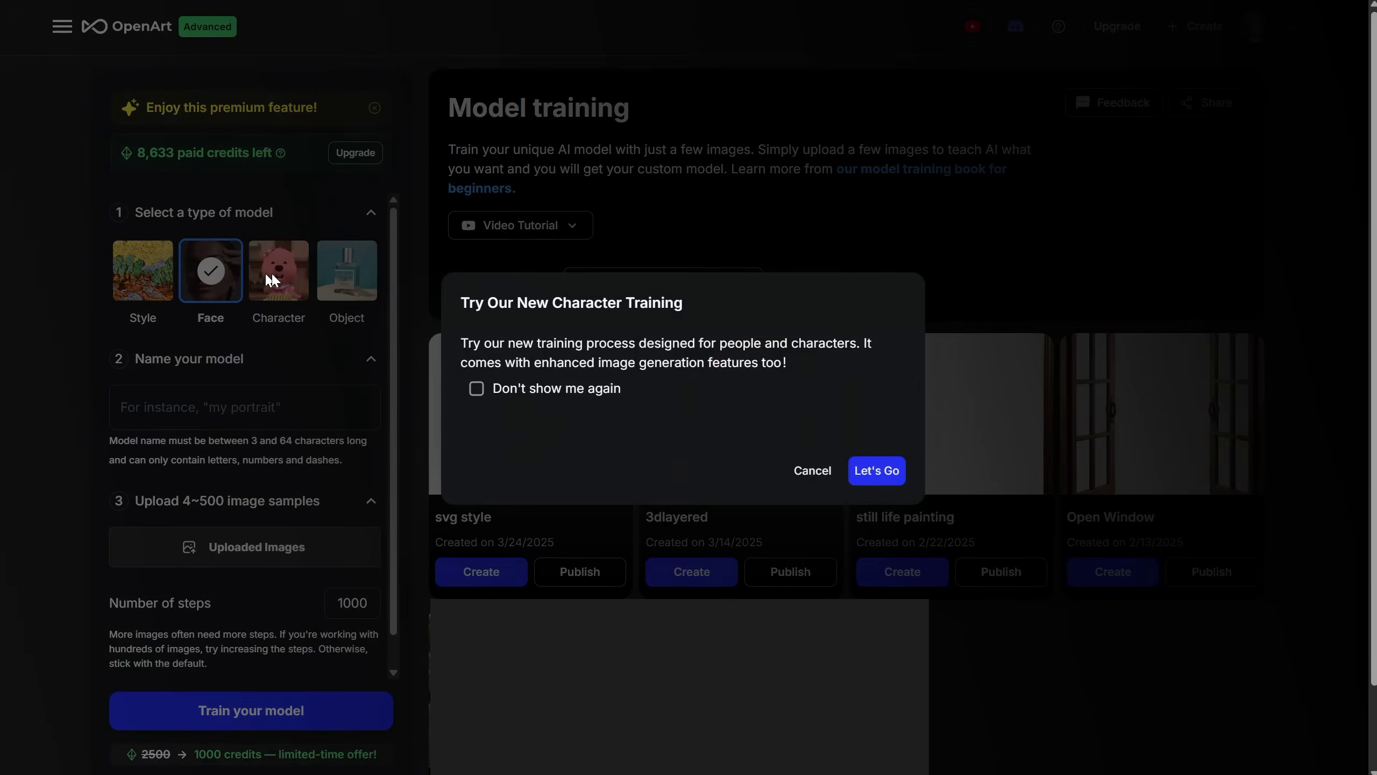
pyautogui.click(275, 271)
pyautogui.click(139, 274)
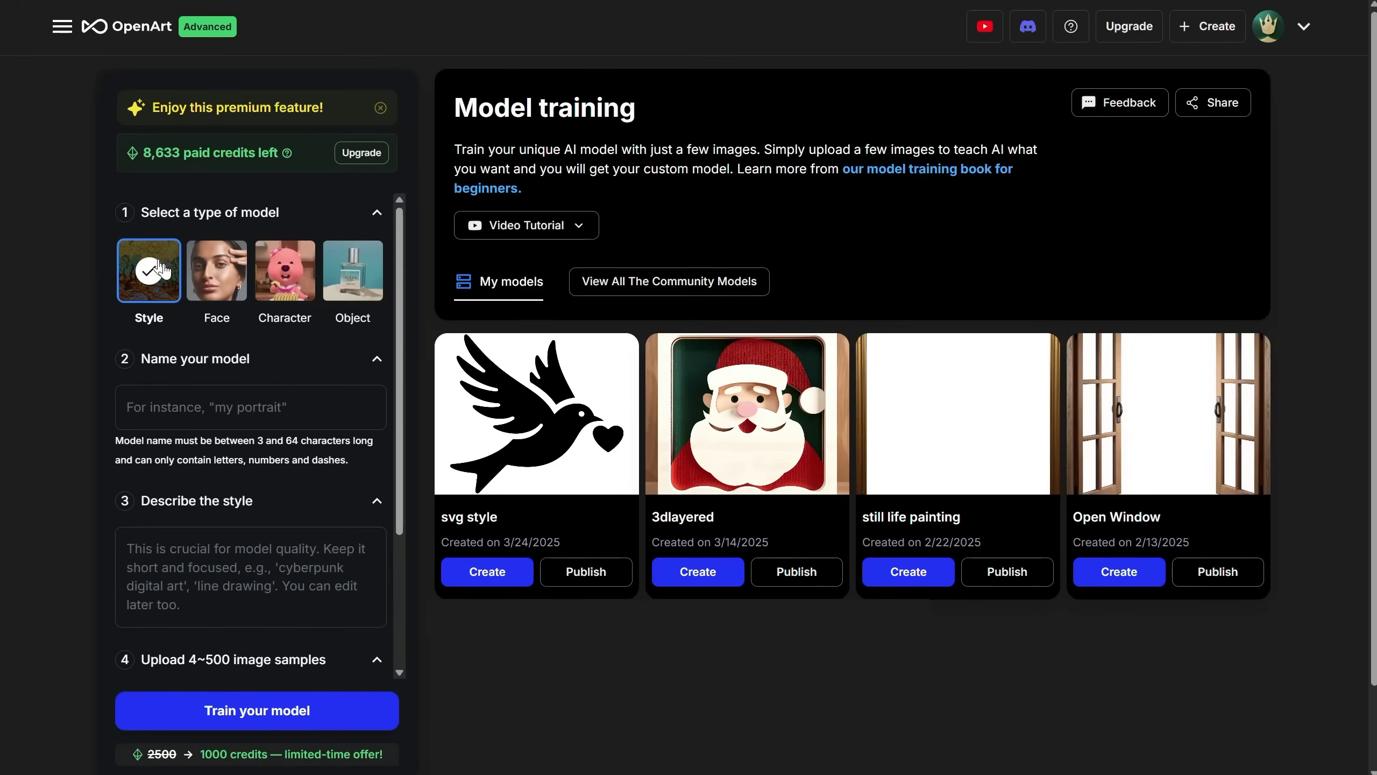
pyautogui.click(216, 407)
pyautogui.write('svg st')
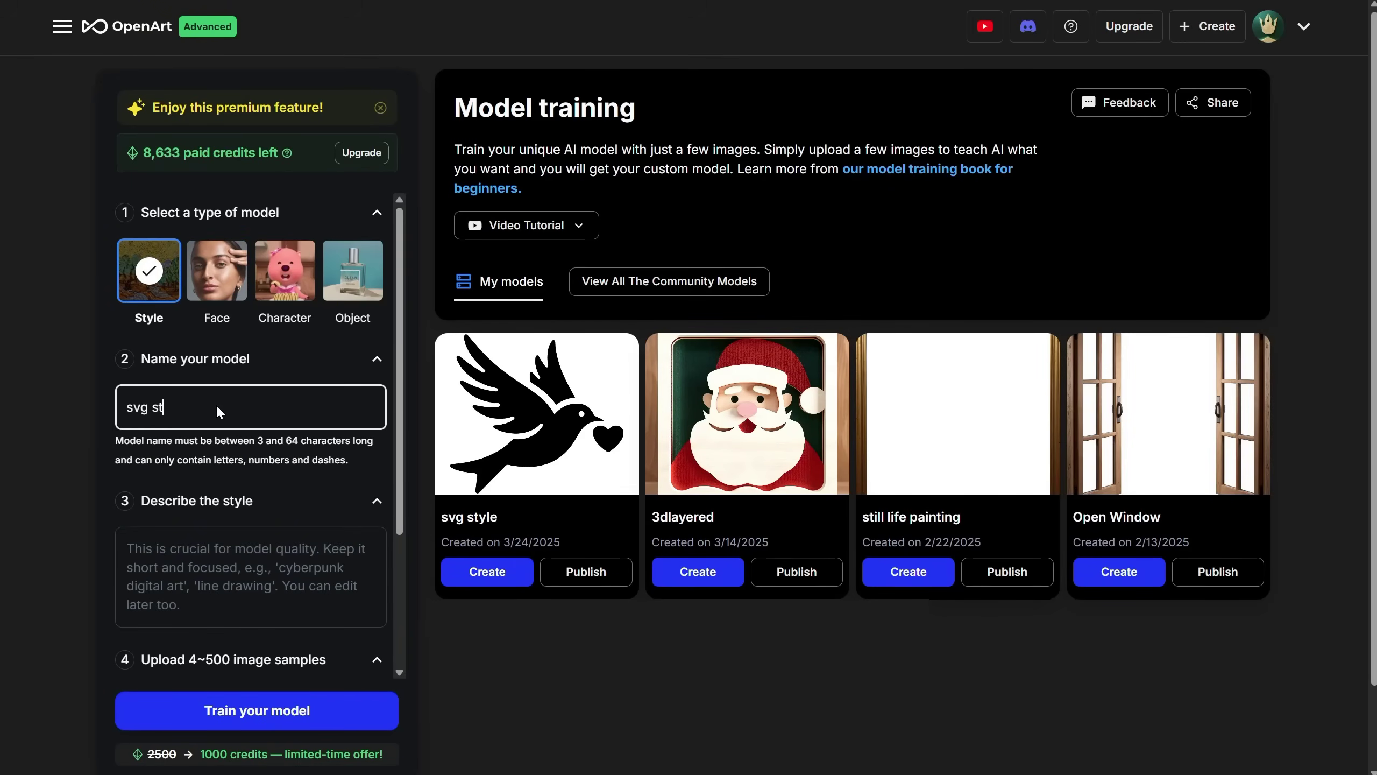
pyautogui.write('yle')
pyautogui.scroll(-3, 226, 405)
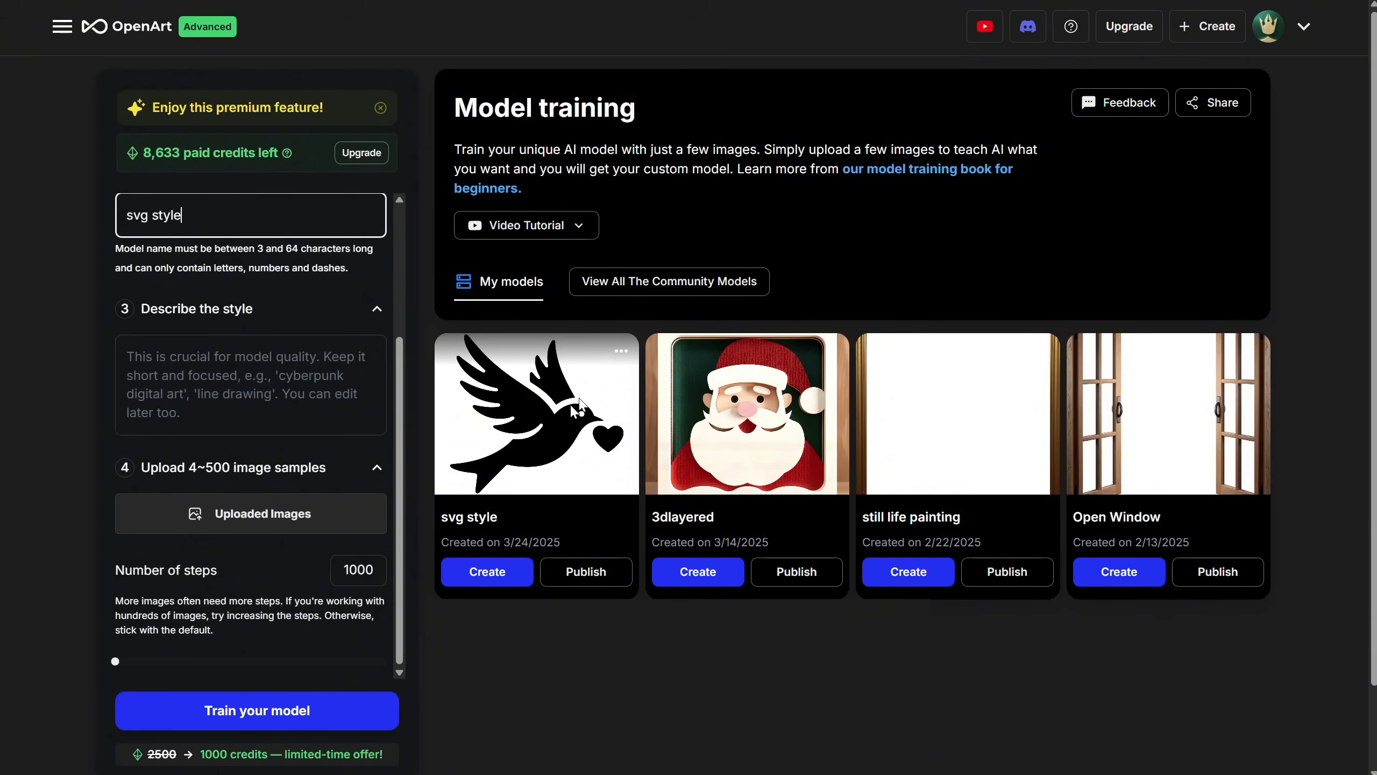
# Cancel a stray download from the svg style model's menu, then choose Show Training Images.
pyautogui.click(621, 351)
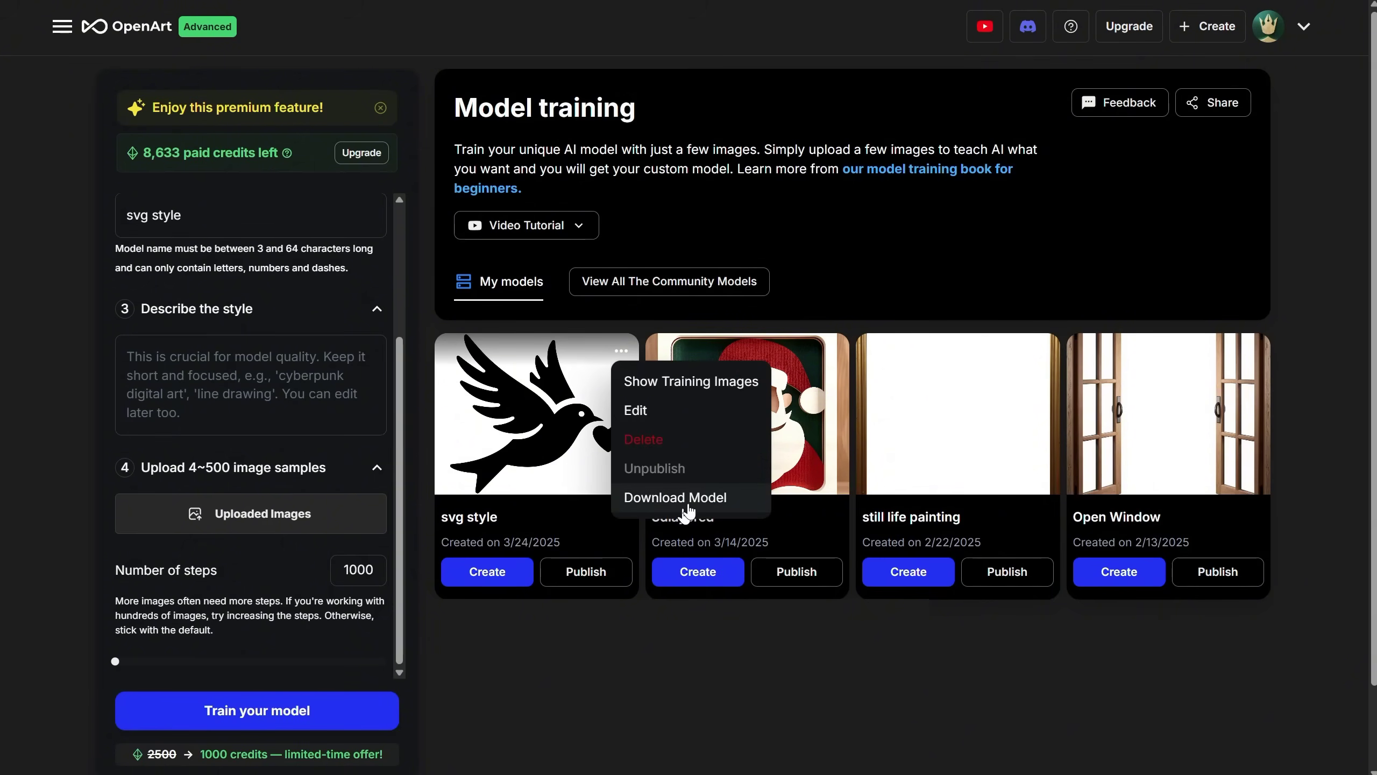
pyautogui.click(689, 503)
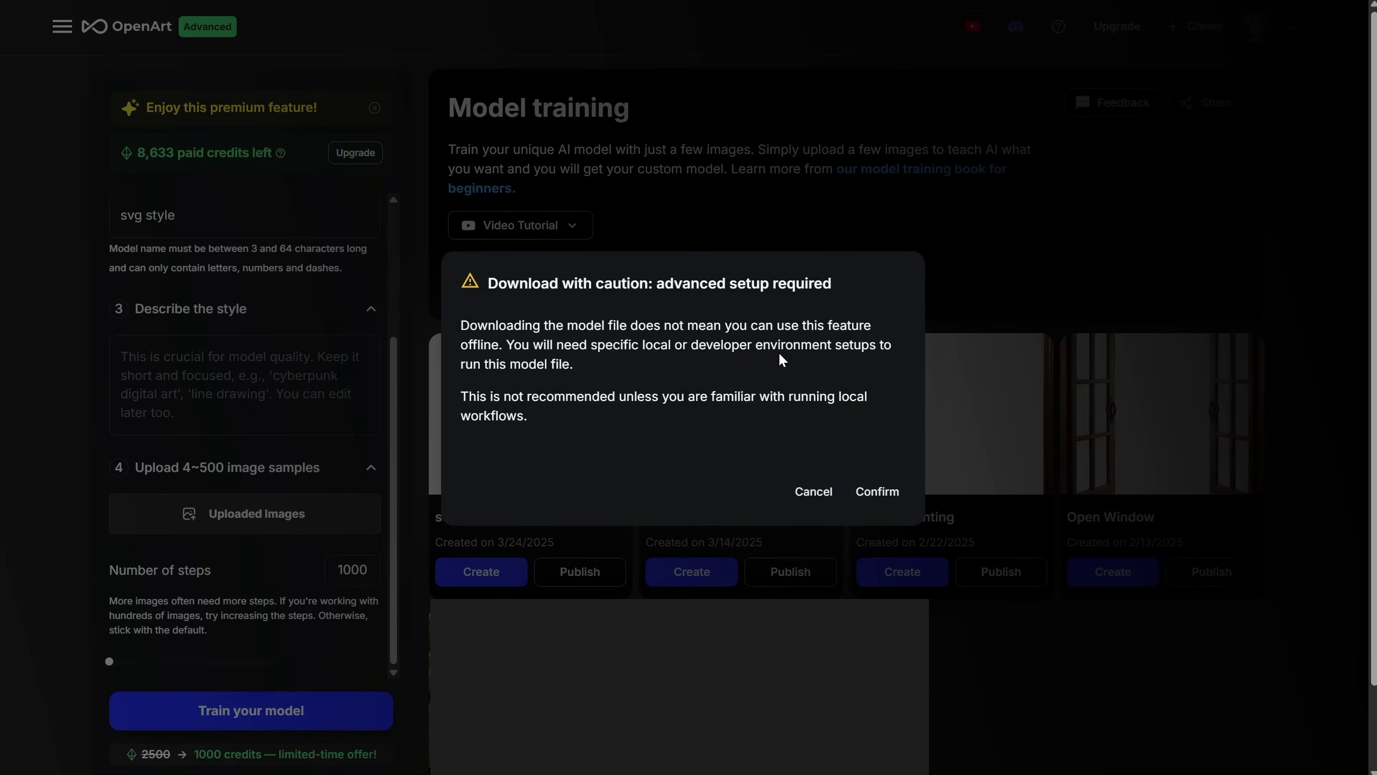
pyautogui.click(809, 495)
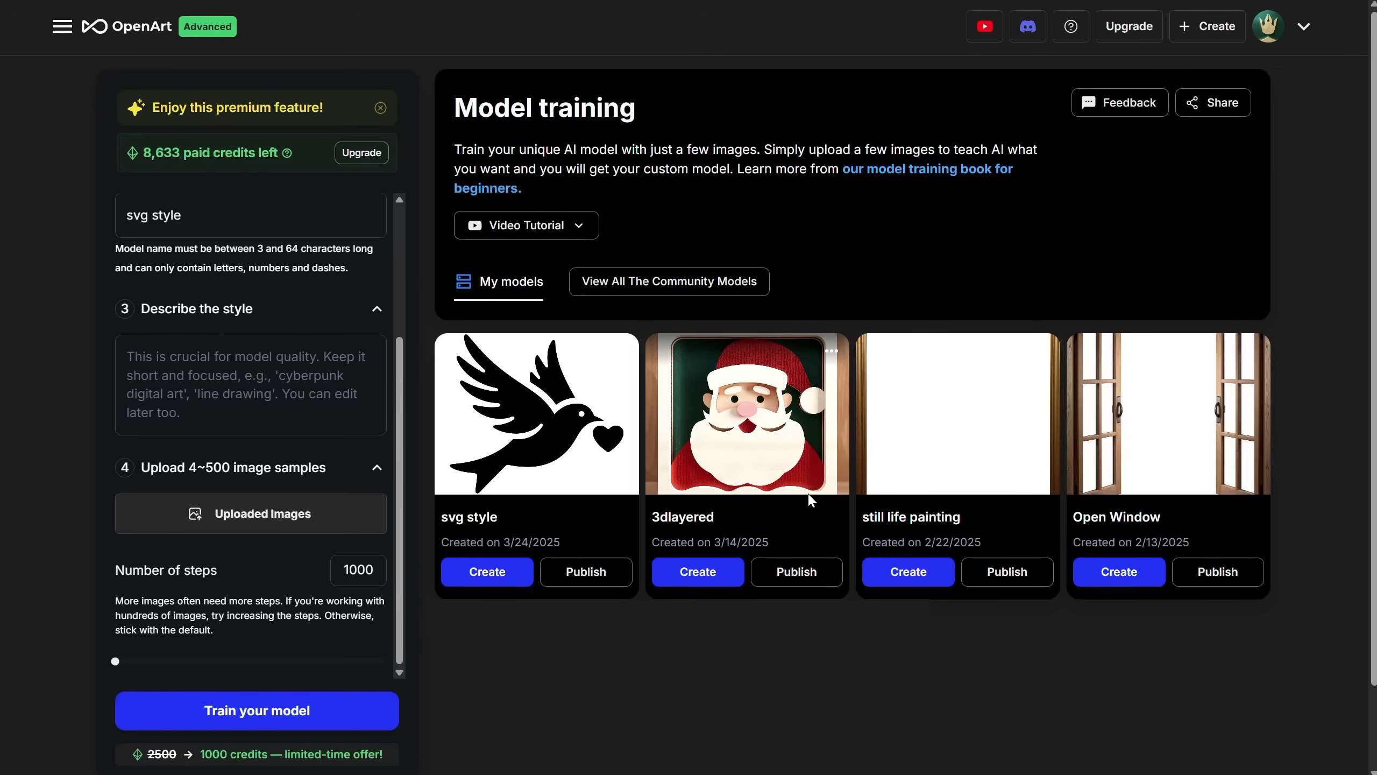
pyautogui.click(620, 350)
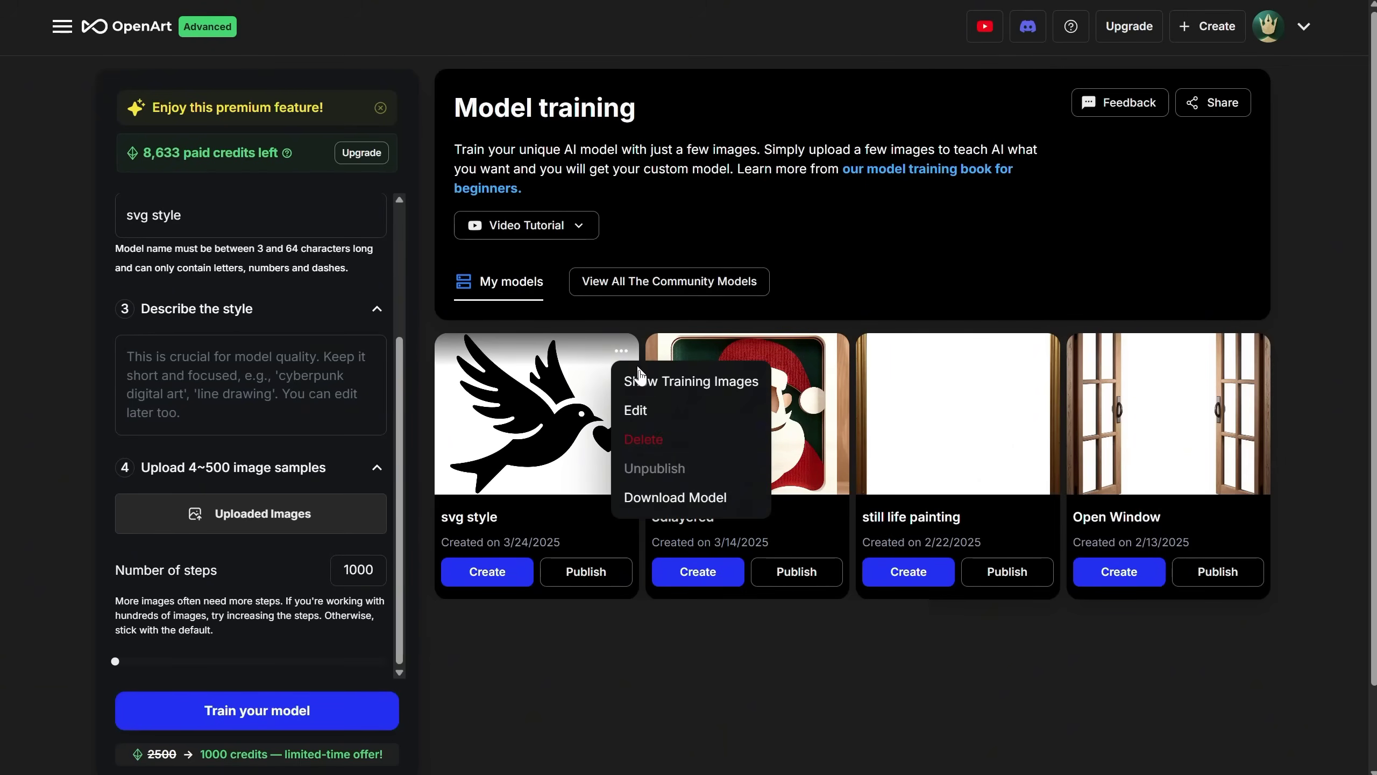
pyautogui.click(644, 381)
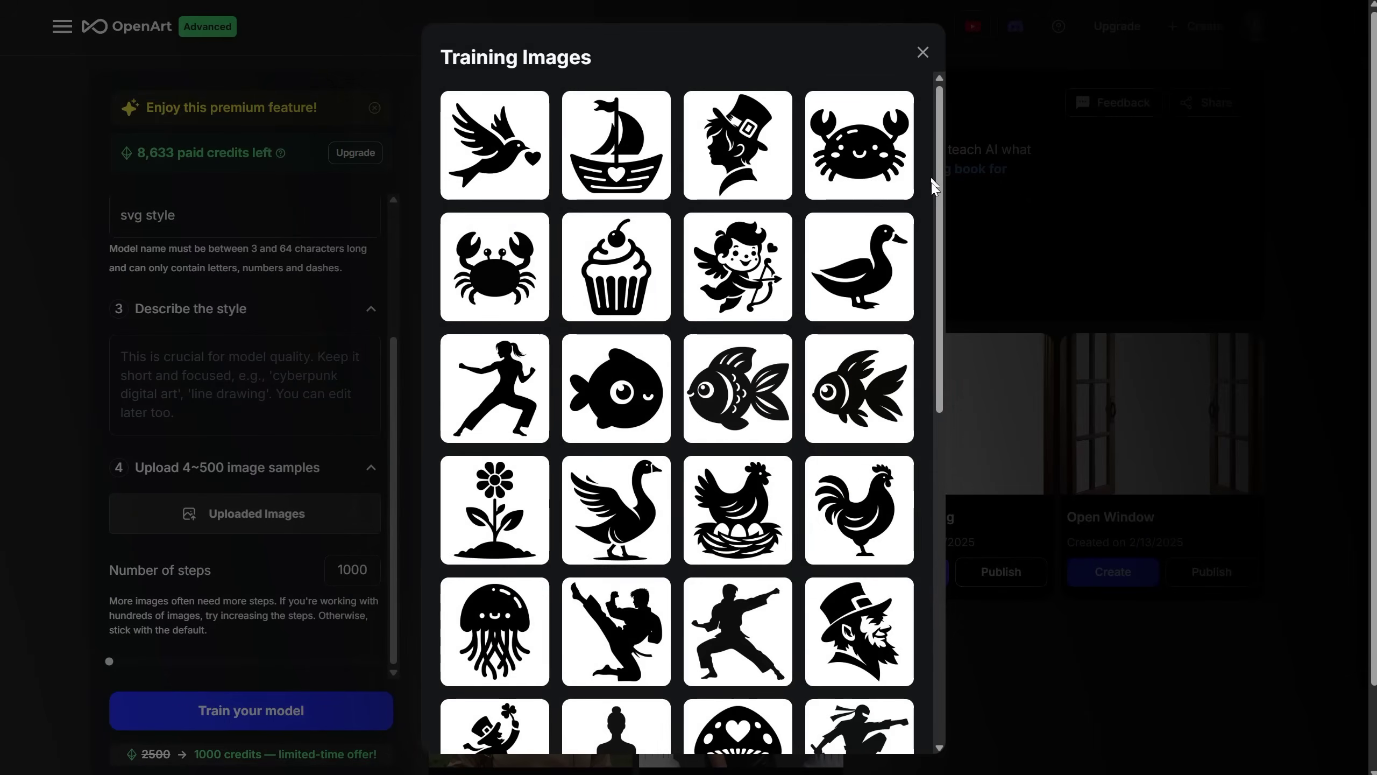
# Scroll through the svg style training images grid of black silhouette icons.
pyautogui.moveTo(938, 182)
pyautogui.mouseDown()
pyautogui.moveTo(938, 325)
pyautogui.moveTo(974, 572)
pyautogui.moveTo(931, 360)
pyautogui.moveTo(924, 211)
pyautogui.moveTo(944, 163)
pyautogui.mouseUp()
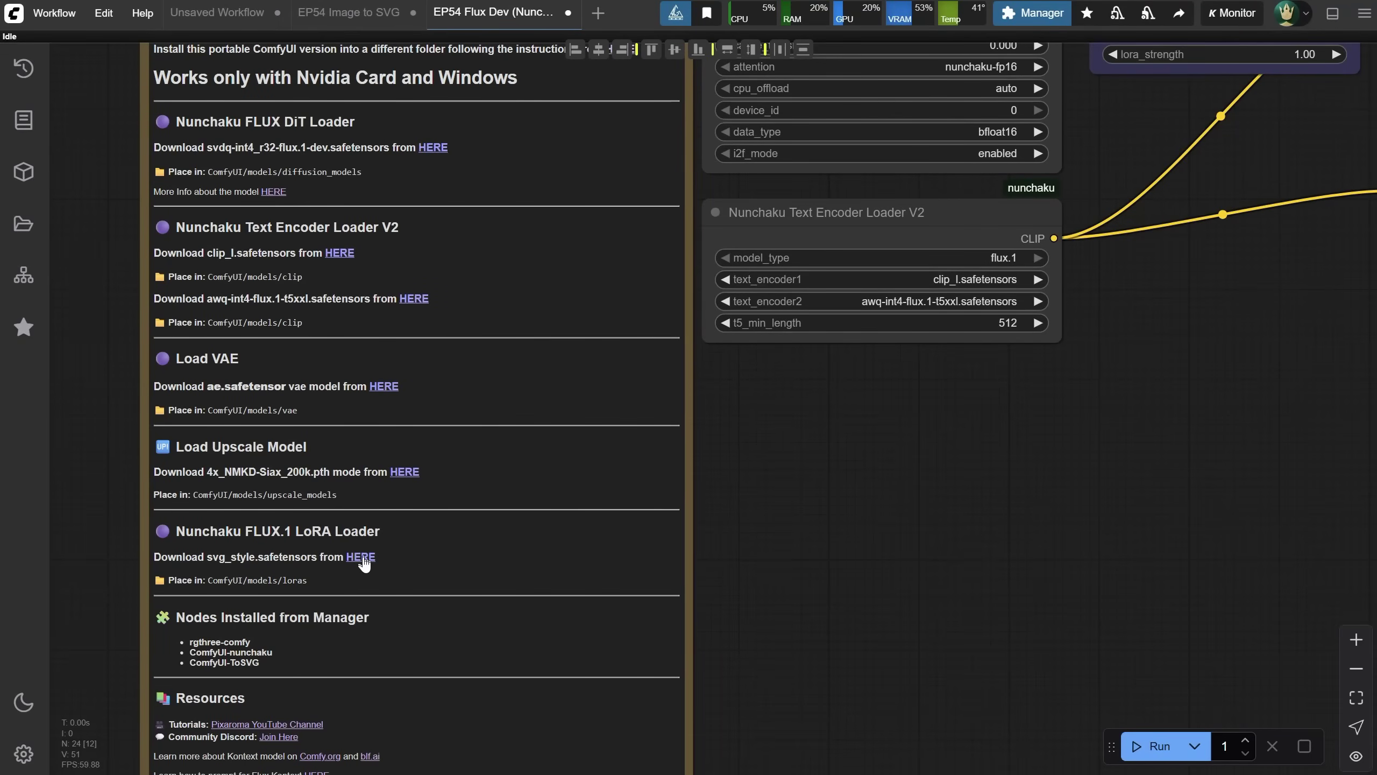
# Download svg_style.safetensors, then load the Nunchaku workflow from the 'Image Vector Variation - Flux' folder.
pyautogui.click(361, 558)
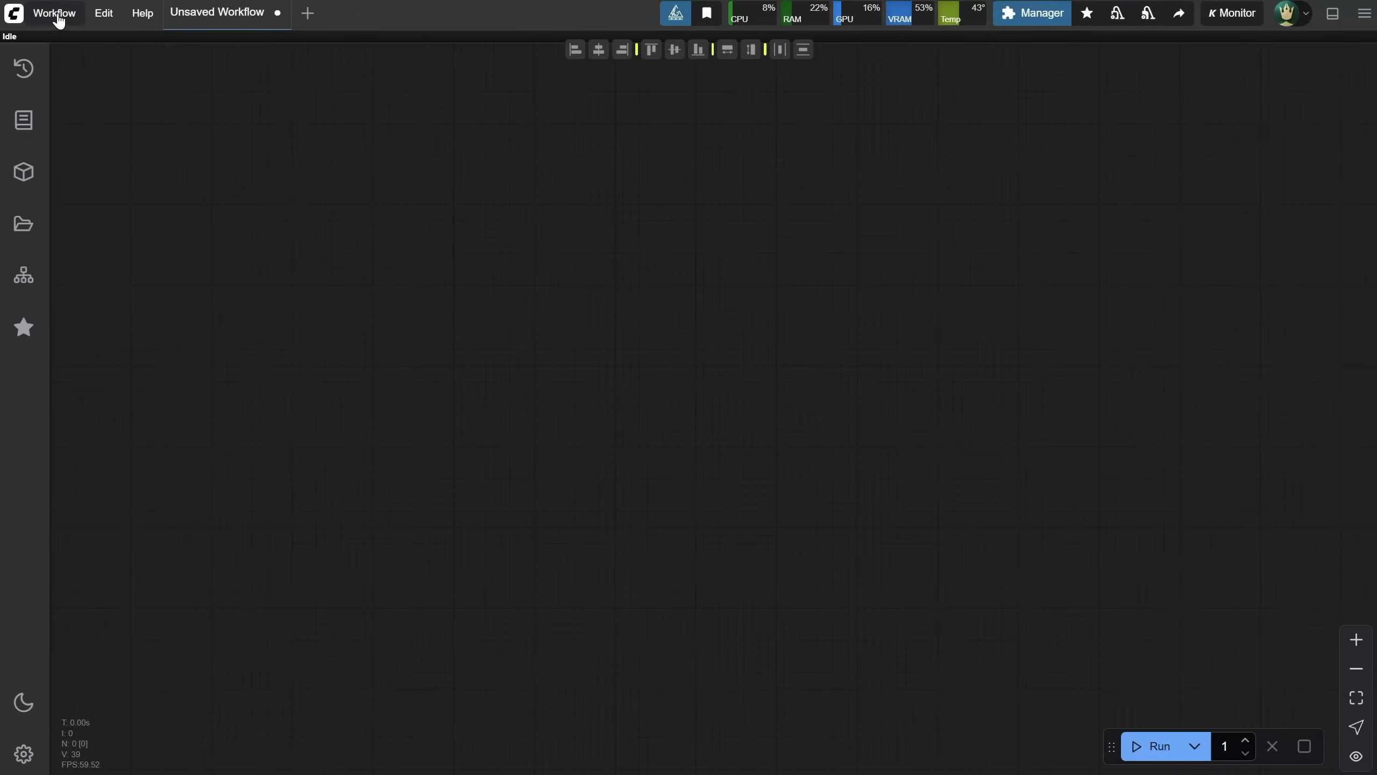
pyautogui.click(59, 16)
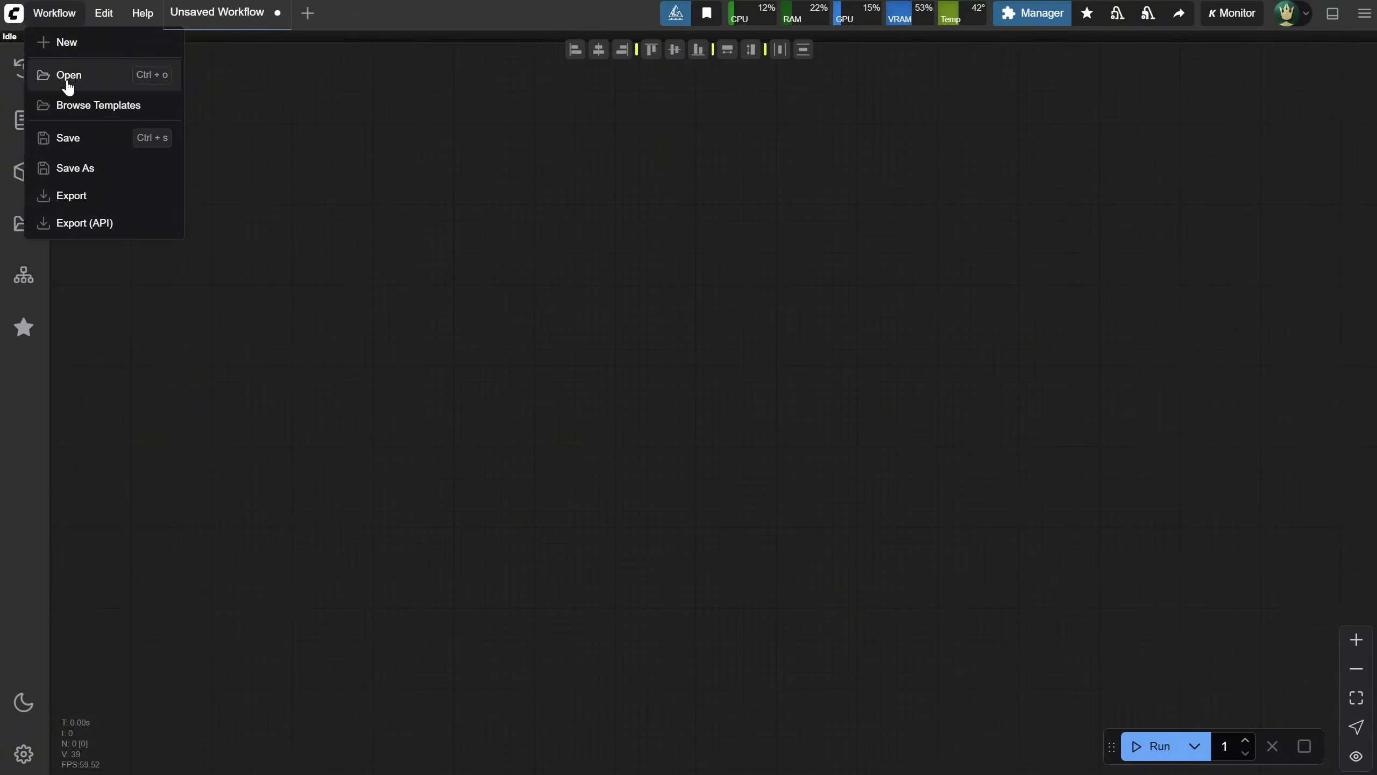
pyautogui.click(65, 75)
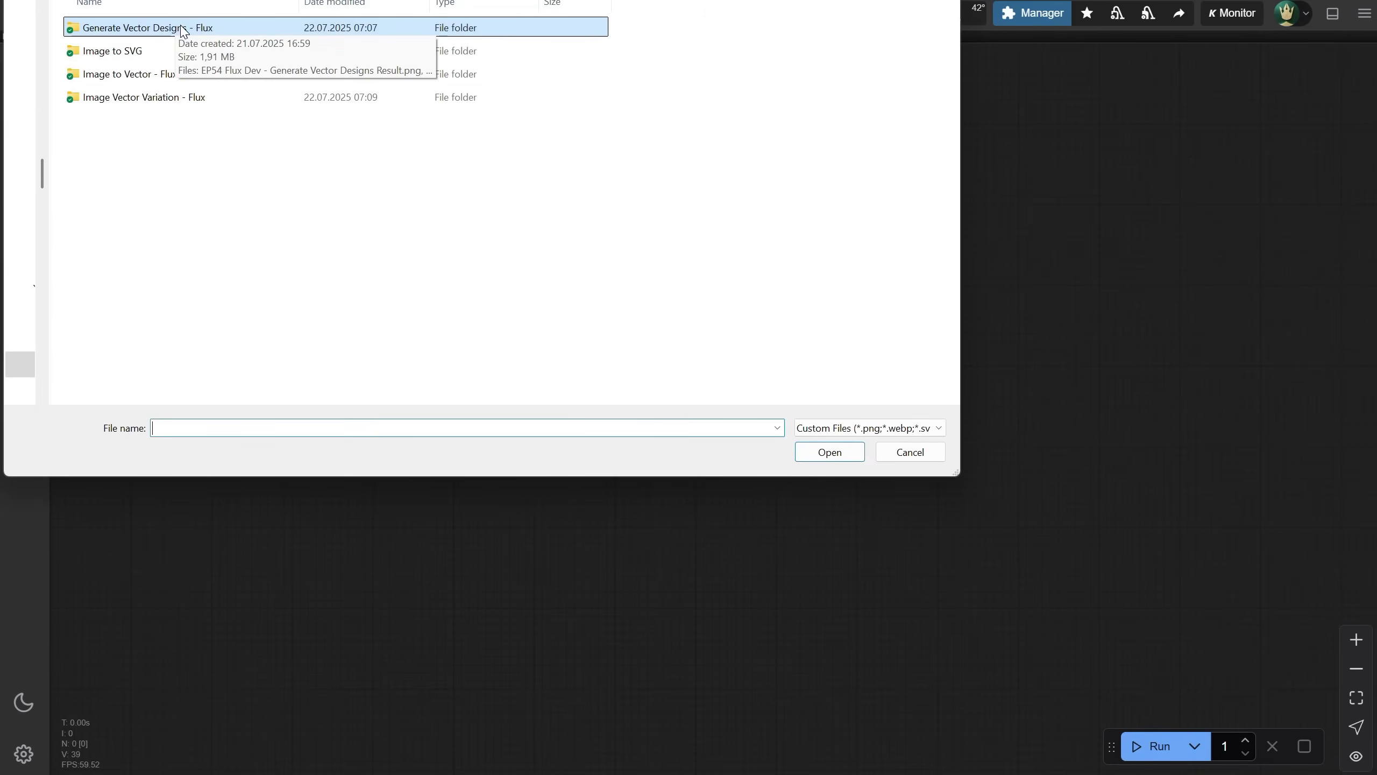
pyautogui.doubleClick(143, 97)
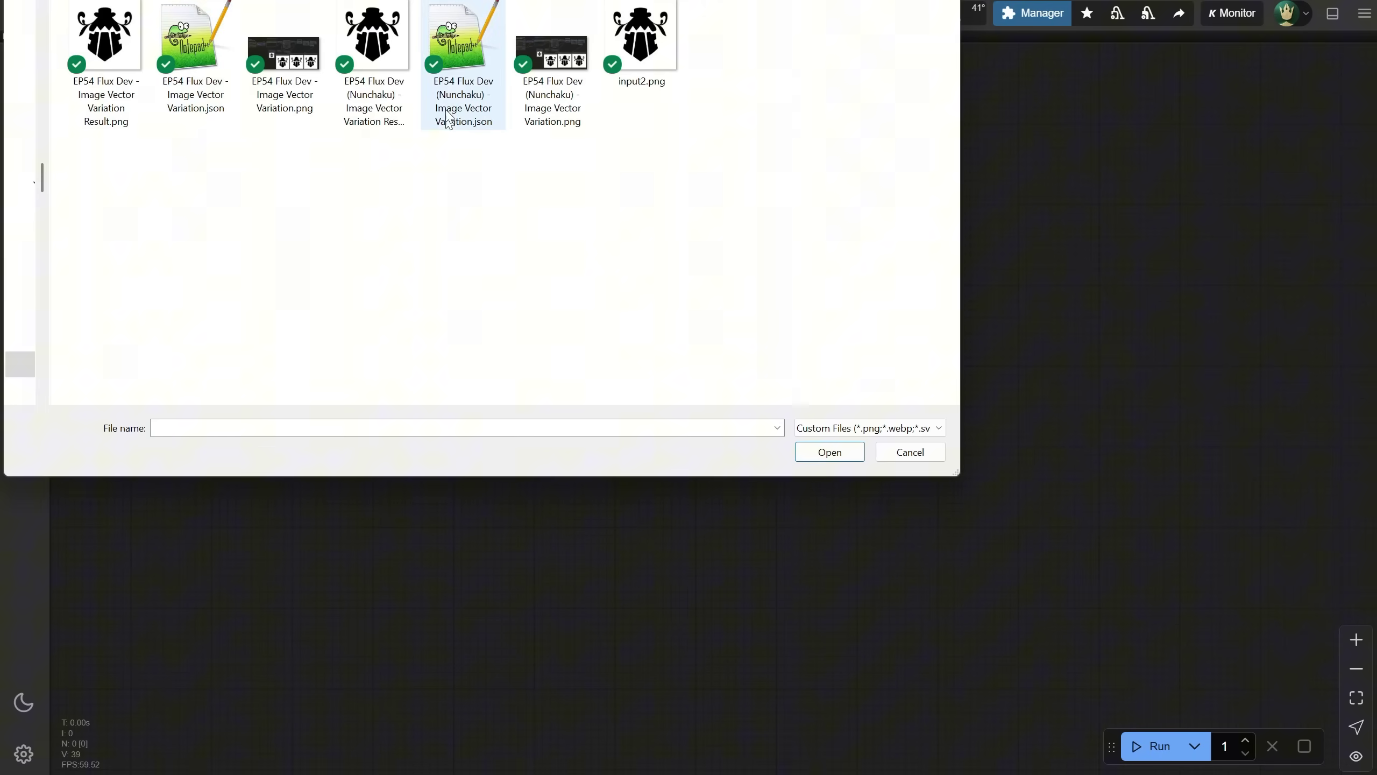
pyautogui.doubleClick(470, 62)
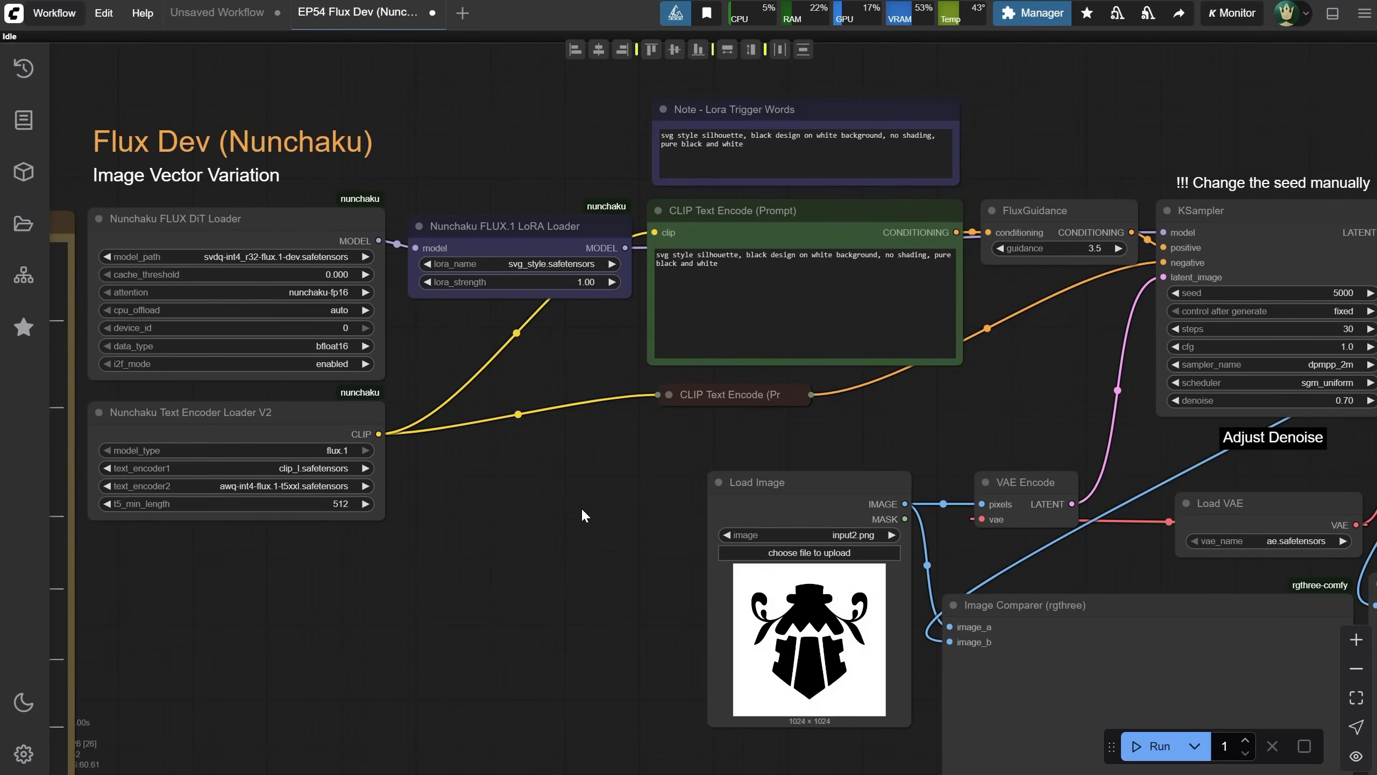
# Generate a black vector variation of the input2.png emblem at 0.70 denoise.
pyautogui.scroll(2, 596, 502)
pyautogui.moveTo(622, 509); pyautogui.dragTo(286, 372)
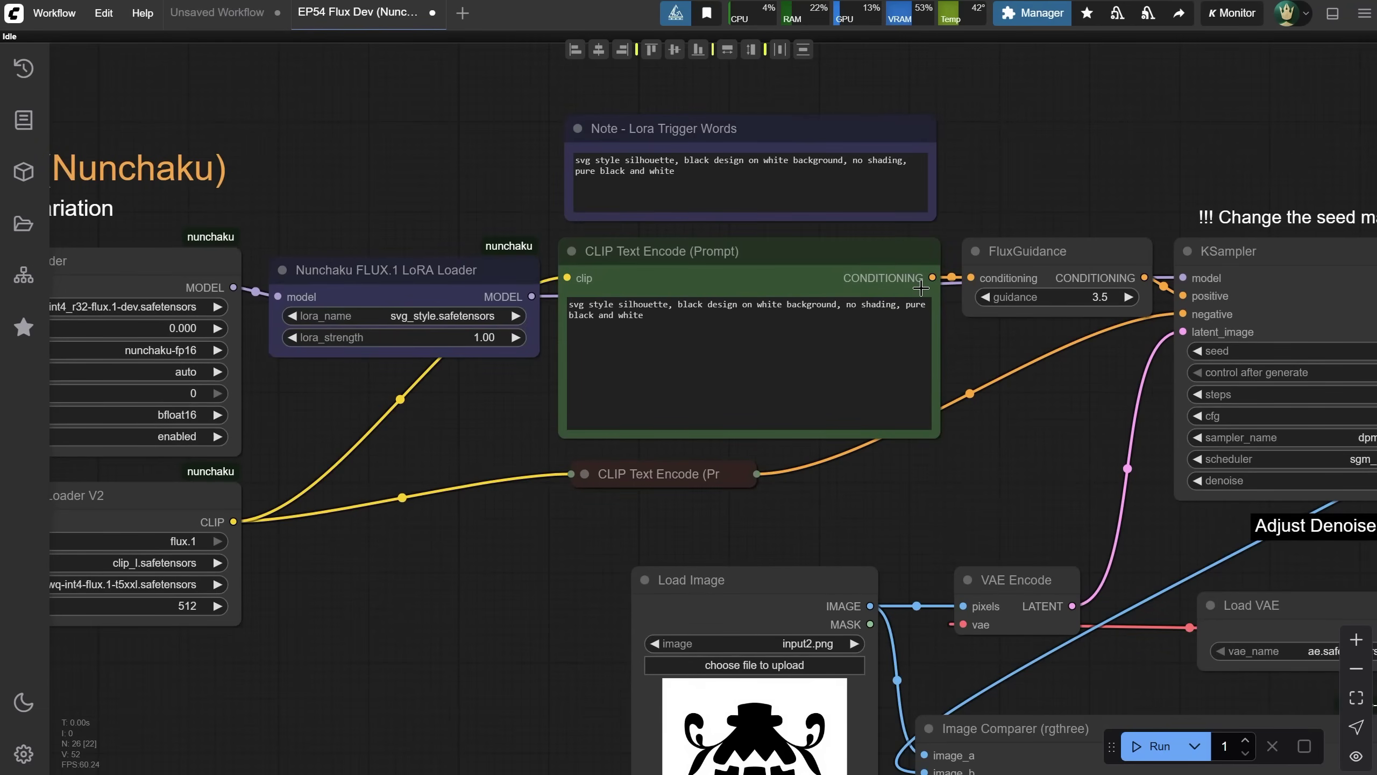
pyautogui.moveTo(905, 293); pyautogui.dragTo(503, 319)
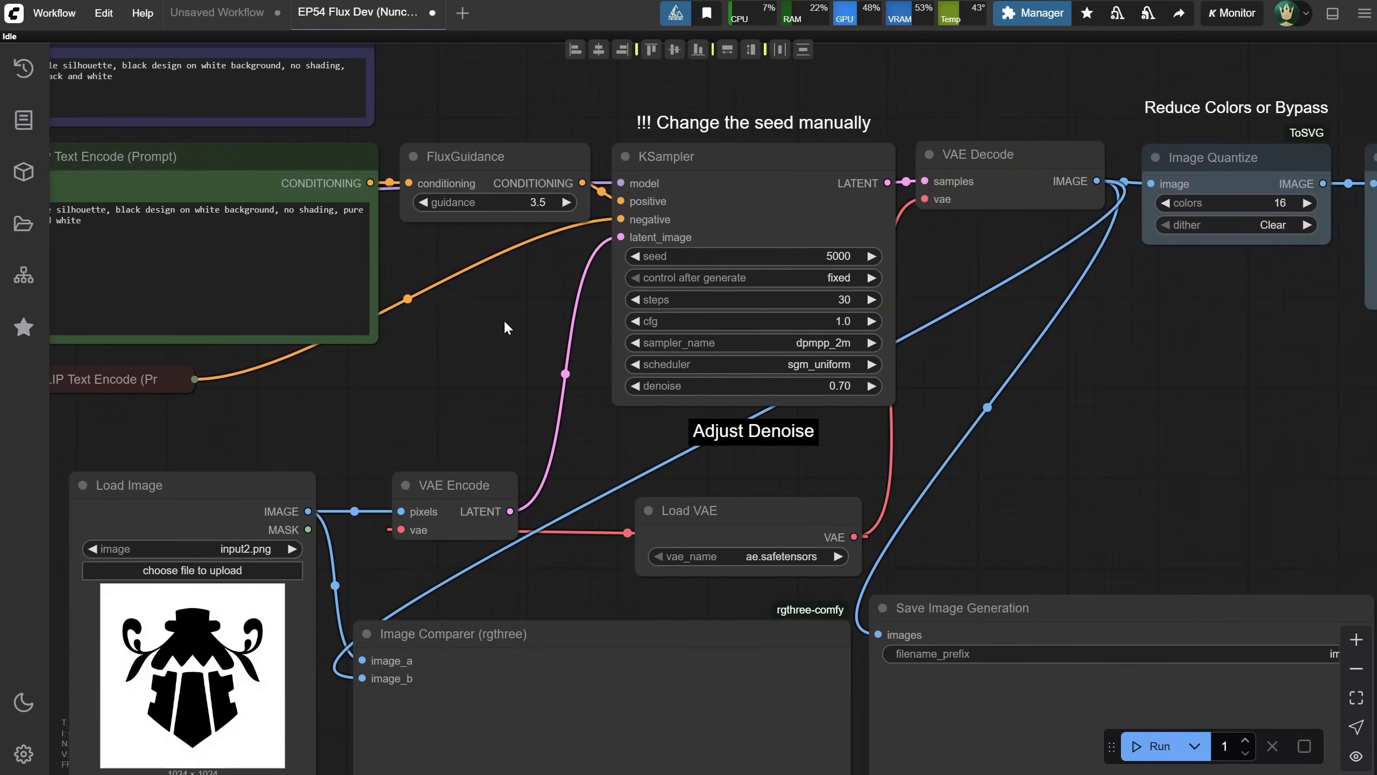
pyautogui.click(1150, 748)
# Inspect the input, comparison and SVG outputs, then bring up the seed's control-after-generate choices.
pyautogui.moveTo(1044, 537); pyautogui.dragTo(1113, 207)
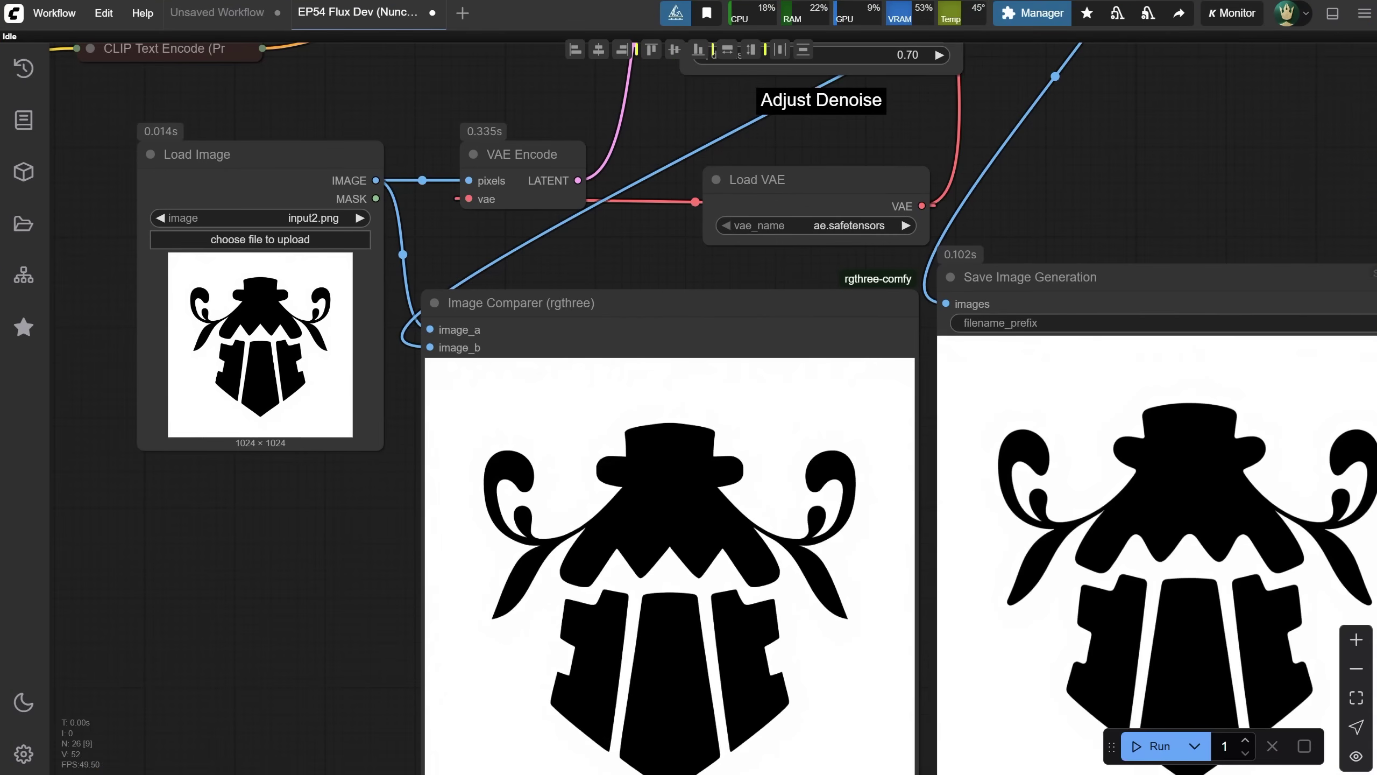
pyautogui.moveTo(1177, 236); pyautogui.dragTo(1216, 138)
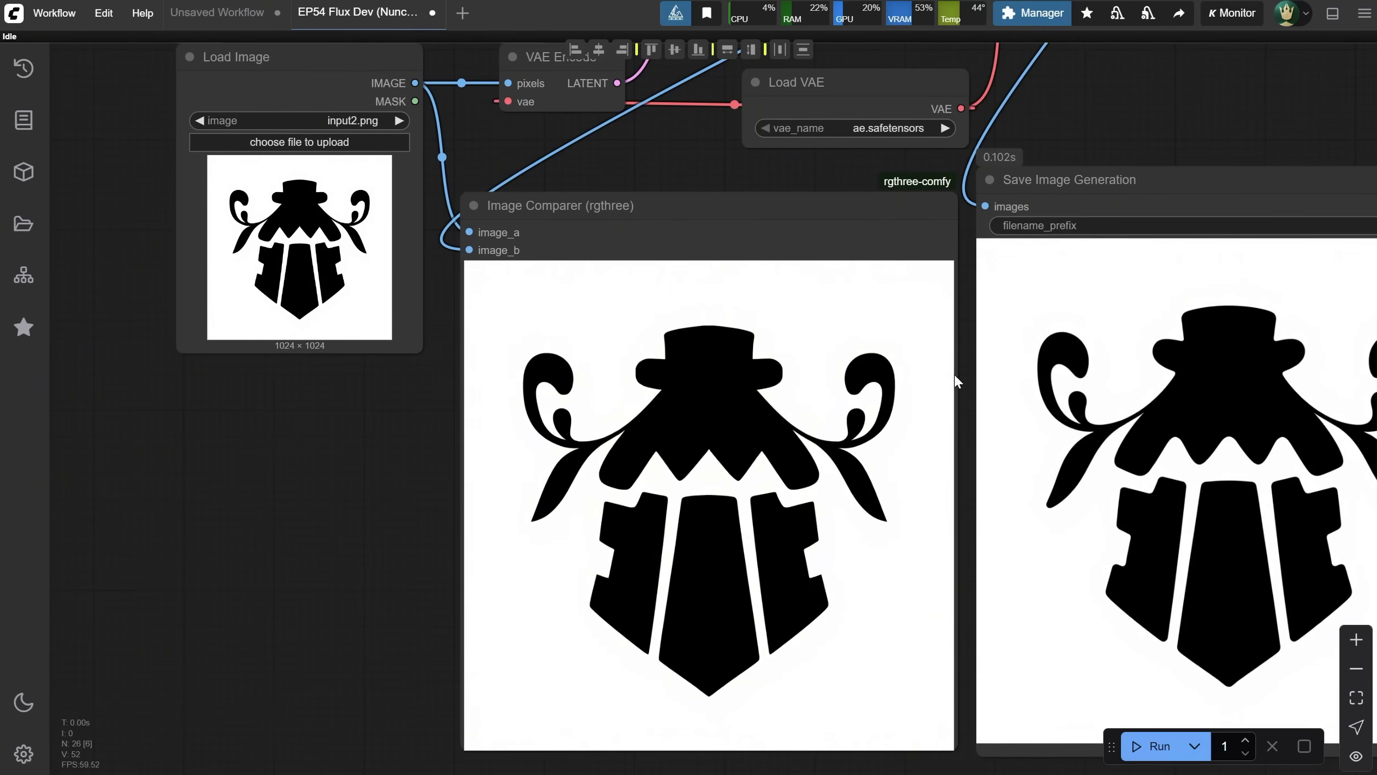
pyautogui.moveTo(1153, 196); pyautogui.dragTo(776, 580)
pyautogui.scroll(-2, 595, 217)
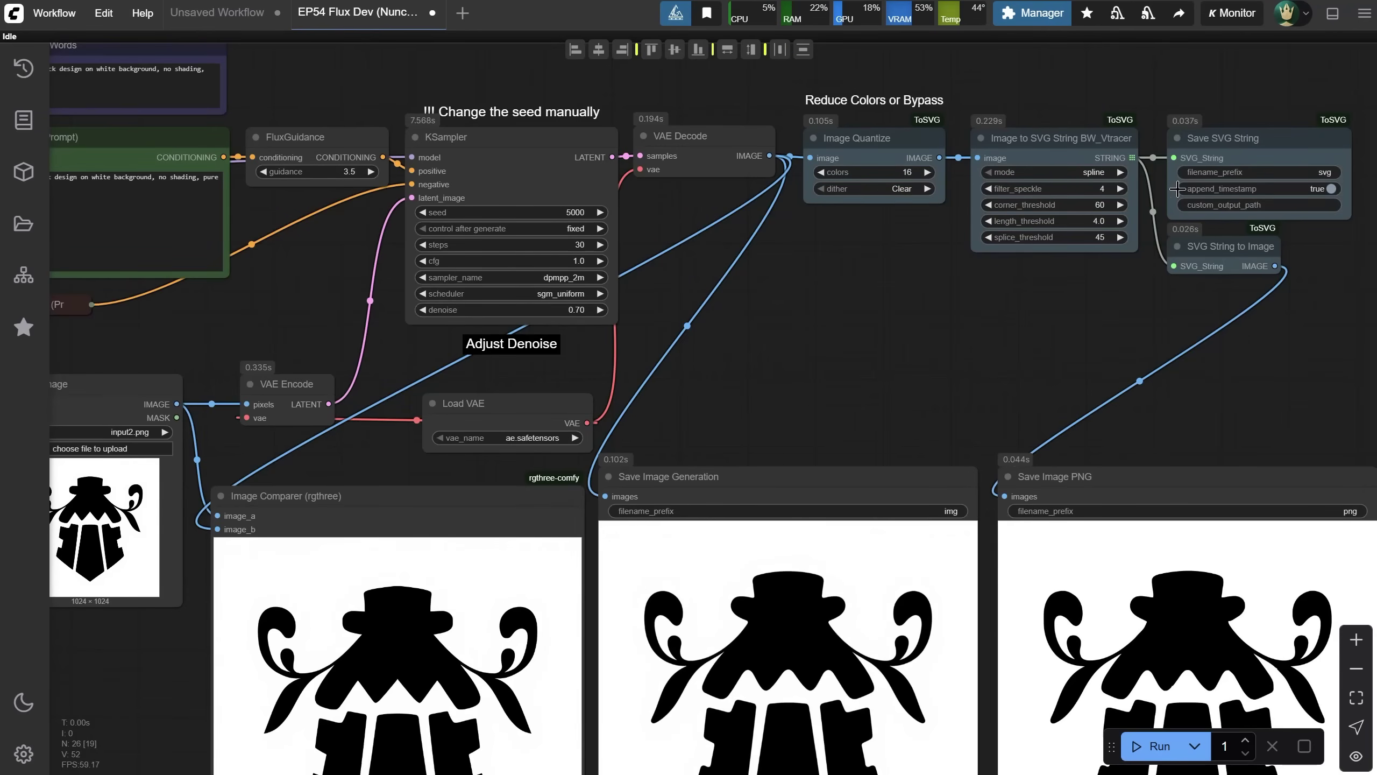
pyautogui.click(567, 229)
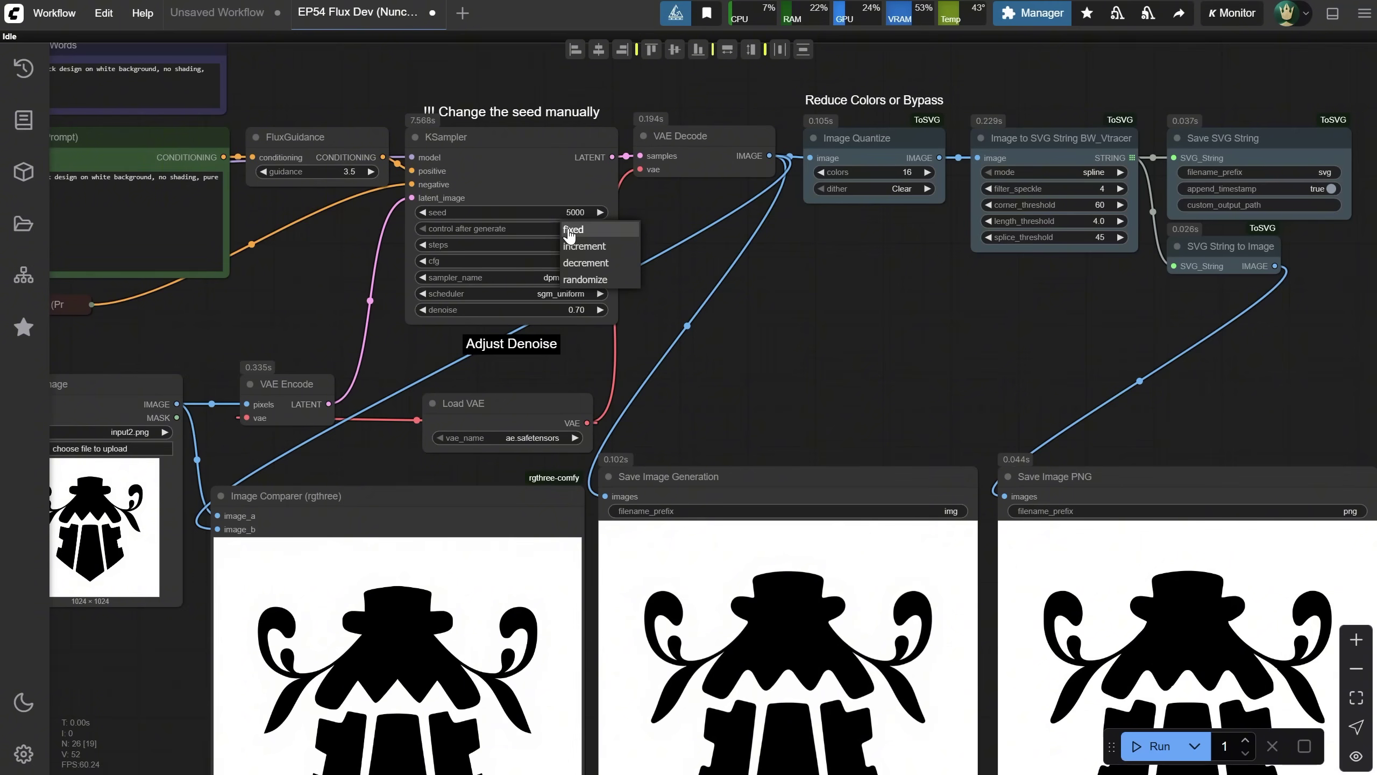
# Set the seed to randomize after each generation and generate a new variation.
pyautogui.click(587, 279)
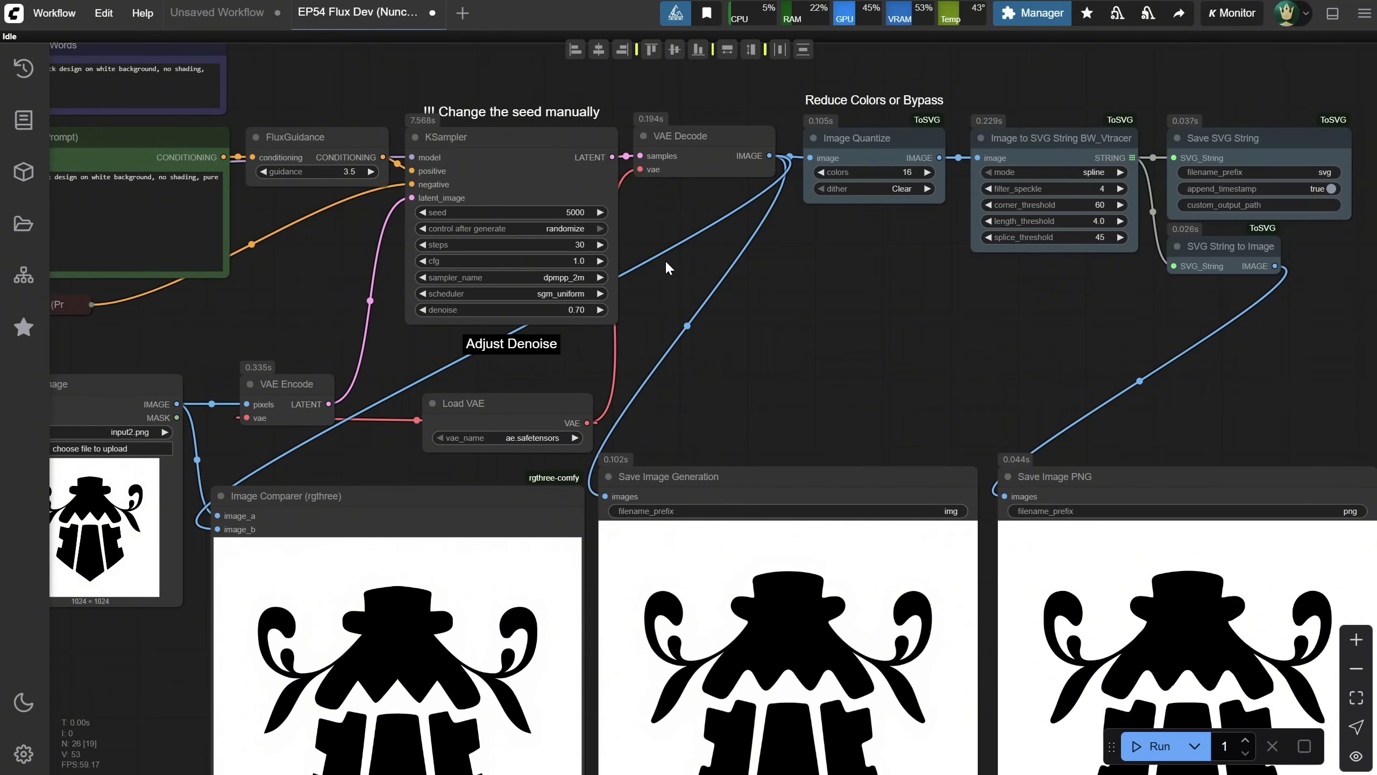
pyautogui.click(1155, 746)
pyautogui.moveTo(576, 620); pyautogui.dragTo(636, 476)
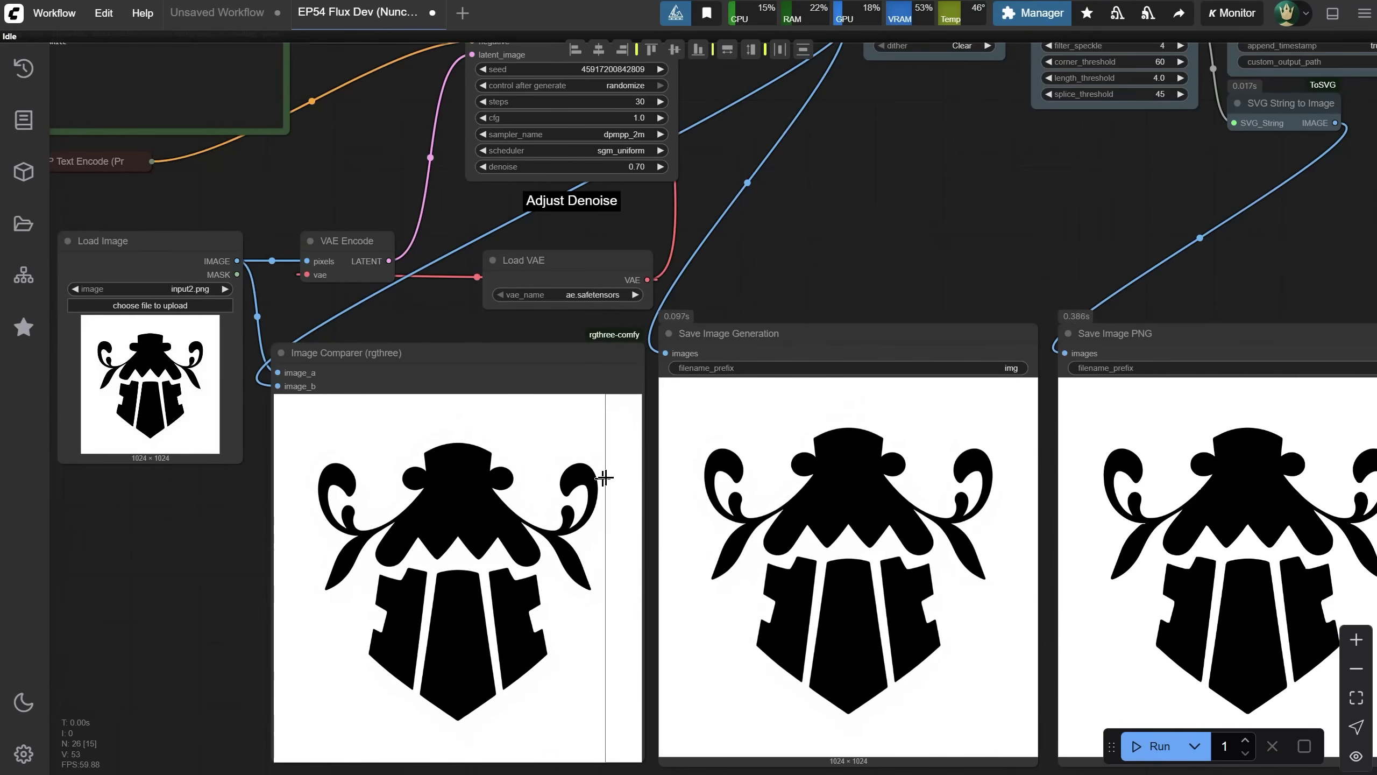
# Raise KSampler denoise from 0.70 to 0.80 and regenerate the emblem variation.
pyautogui.click(597, 167)
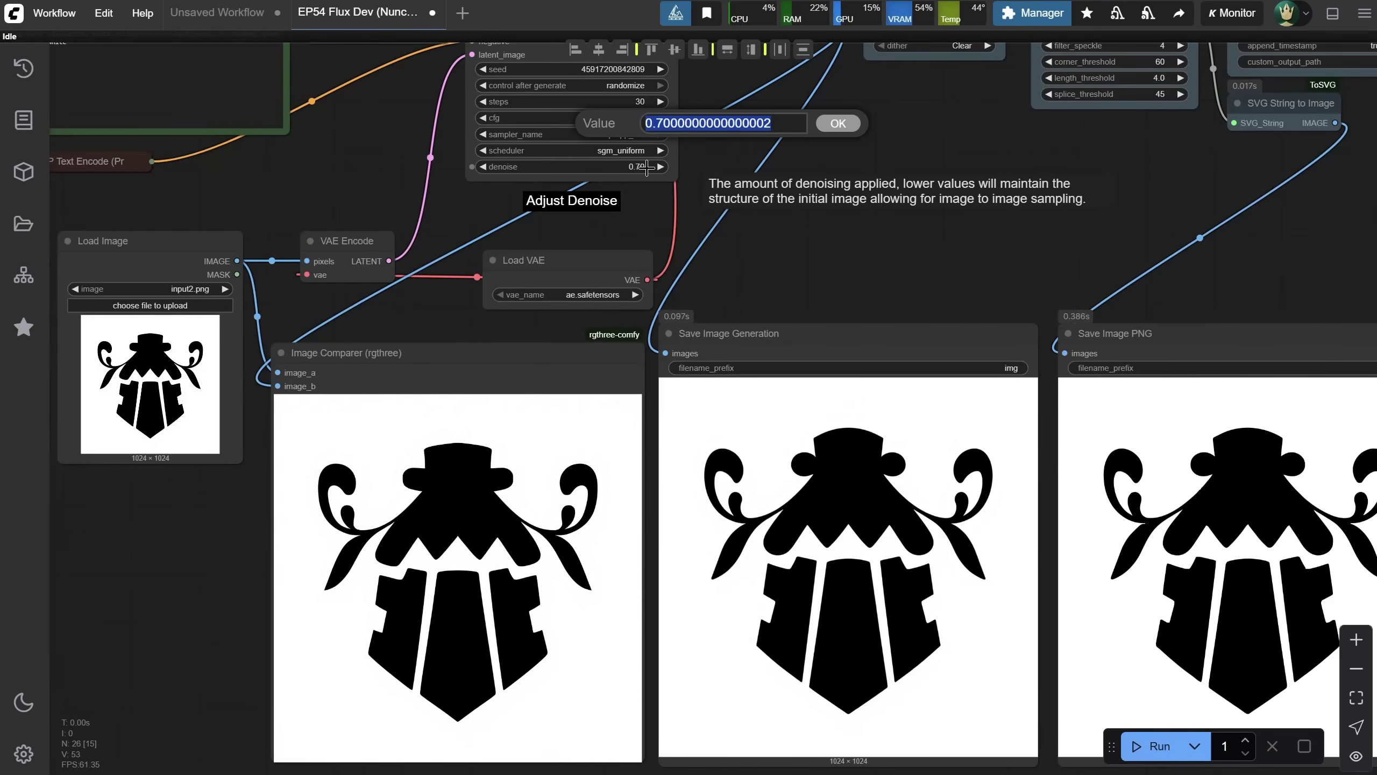
pyautogui.write('0.8')
pyautogui.press('Return')
pyautogui.hotkey('ctrl', 'Return')
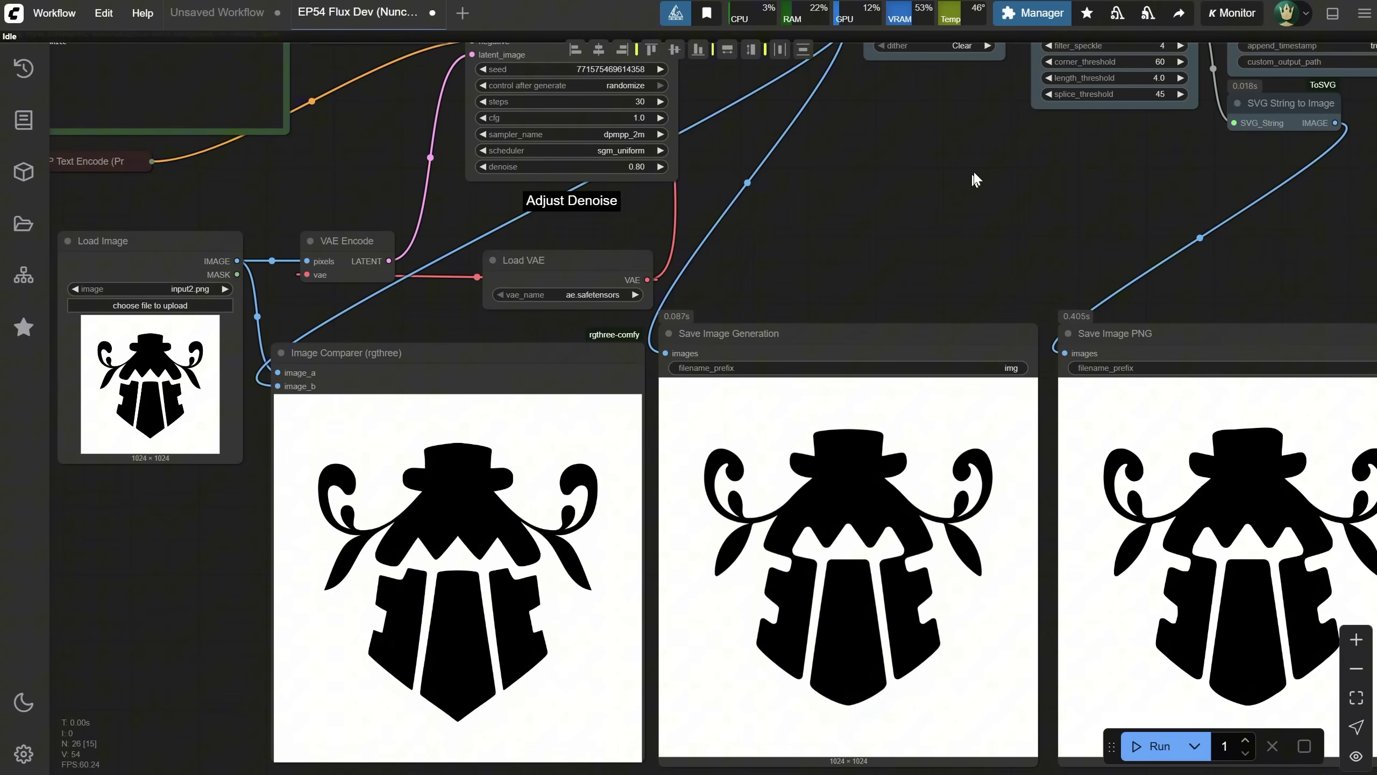
pyautogui.moveTo(824, 193); pyautogui.dragTo(1231, 336)
pyautogui.moveTo(198, 507); pyautogui.dragTo(870, 493)
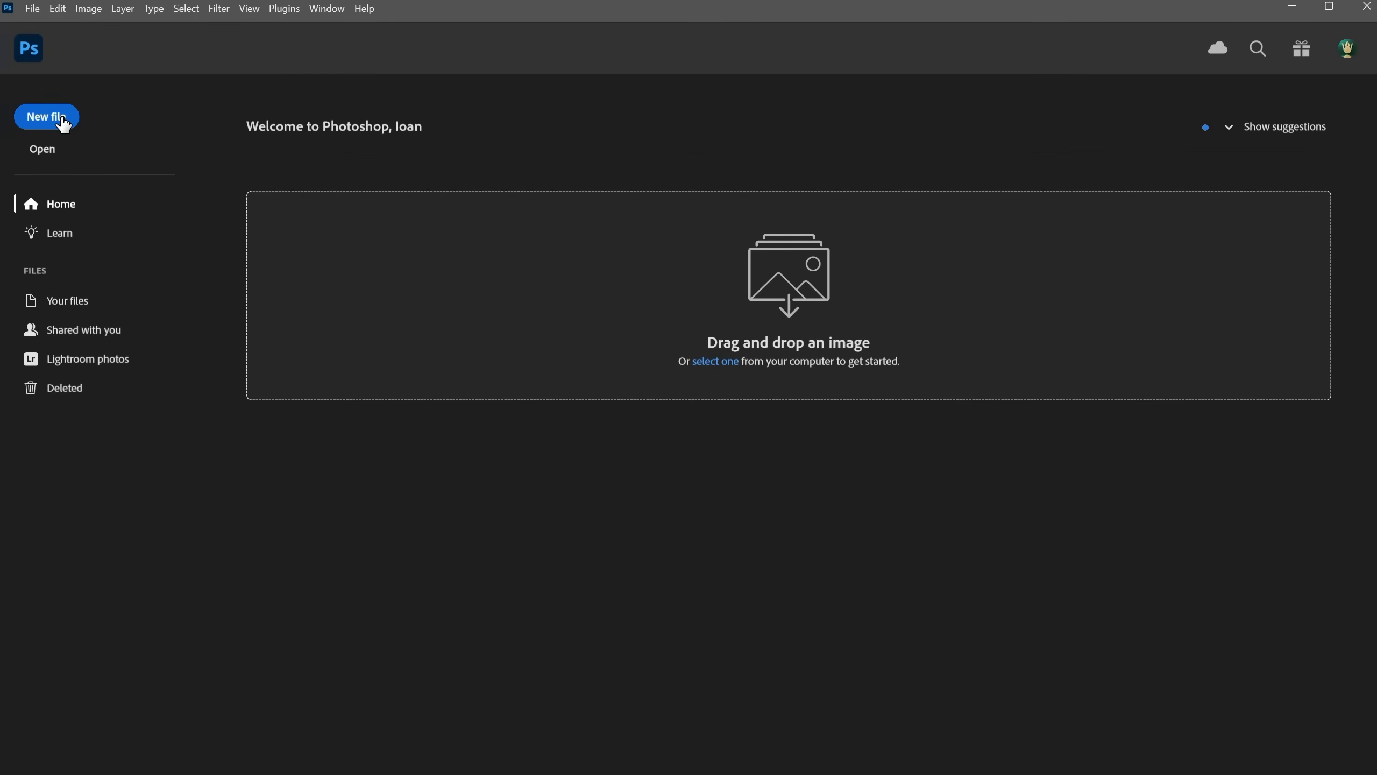
# Create a blank 1024×1024 Photoshop canvas and add an empty layer to paint on.
pyautogui.click(64, 125)
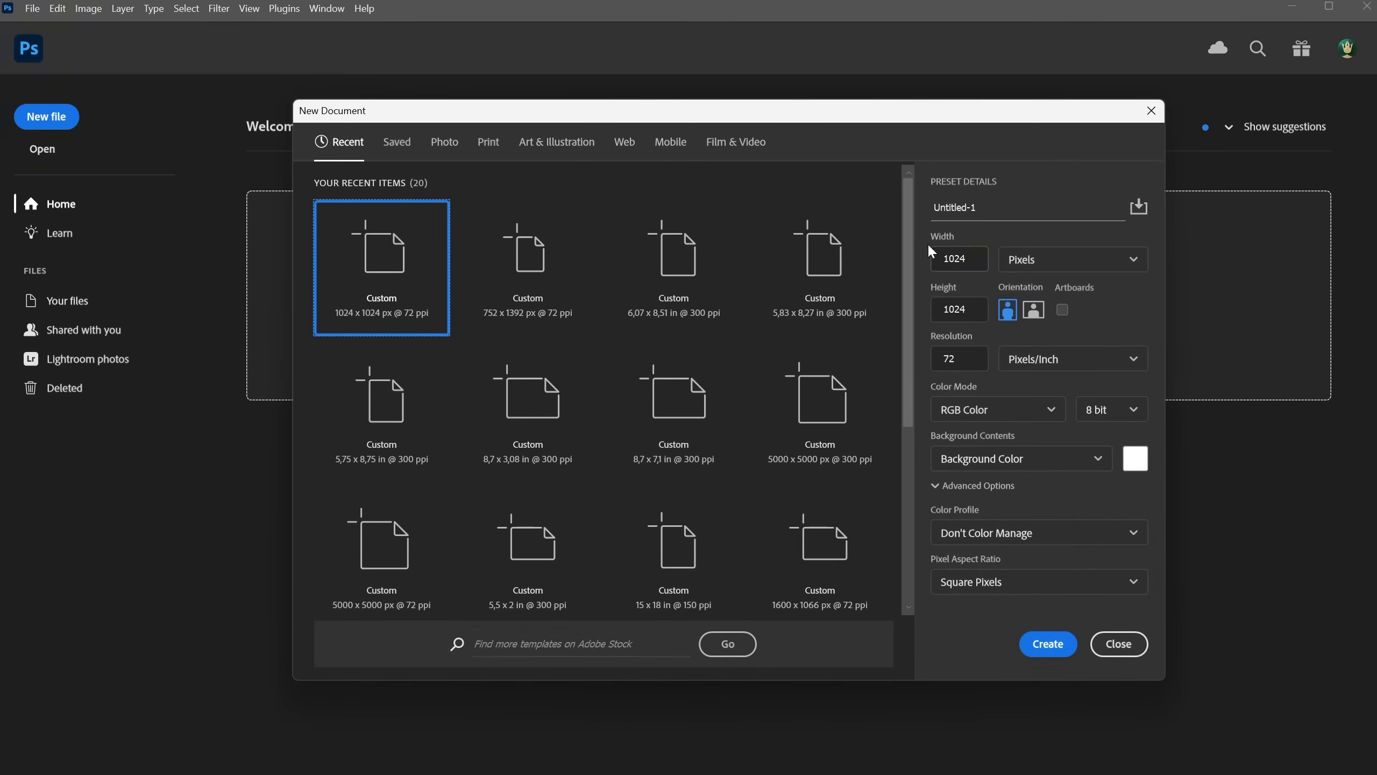
pyautogui.click(976, 308)
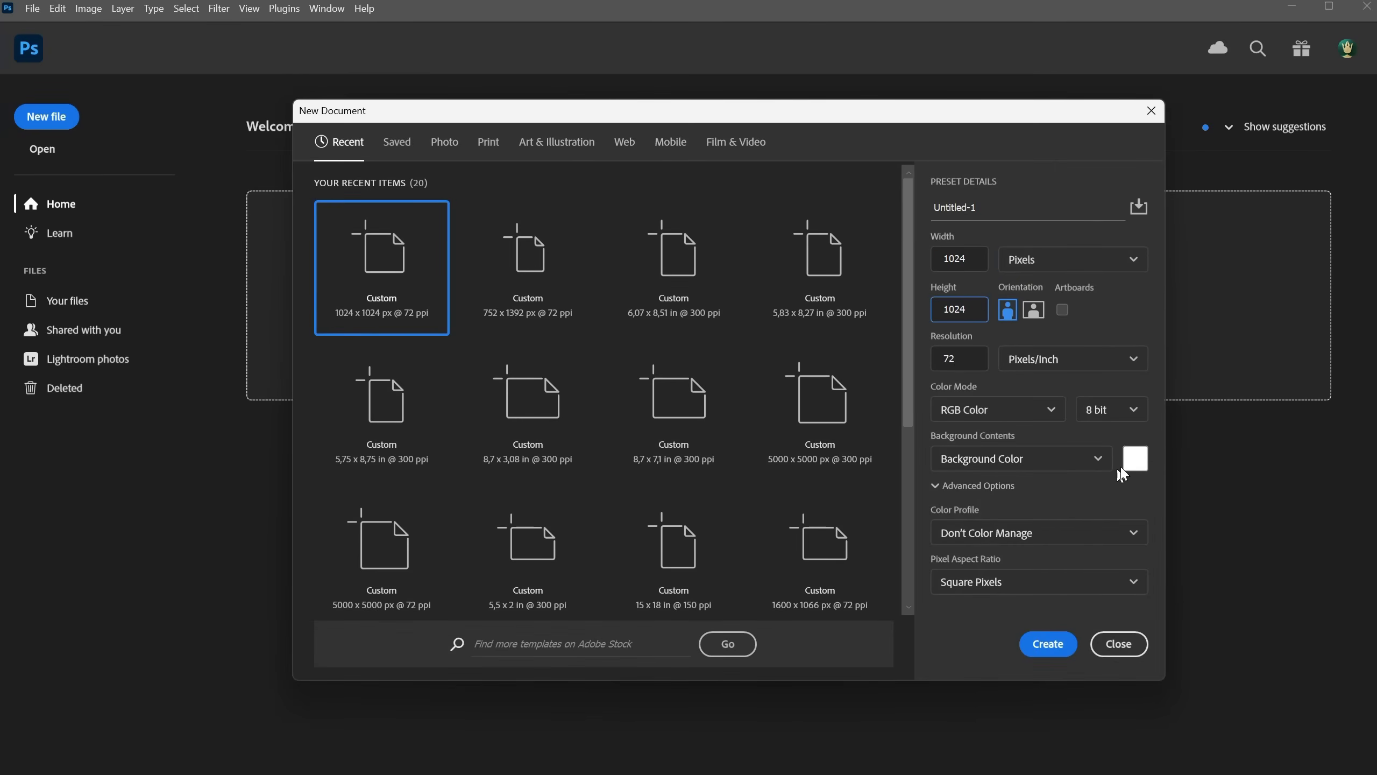
pyautogui.click(1047, 643)
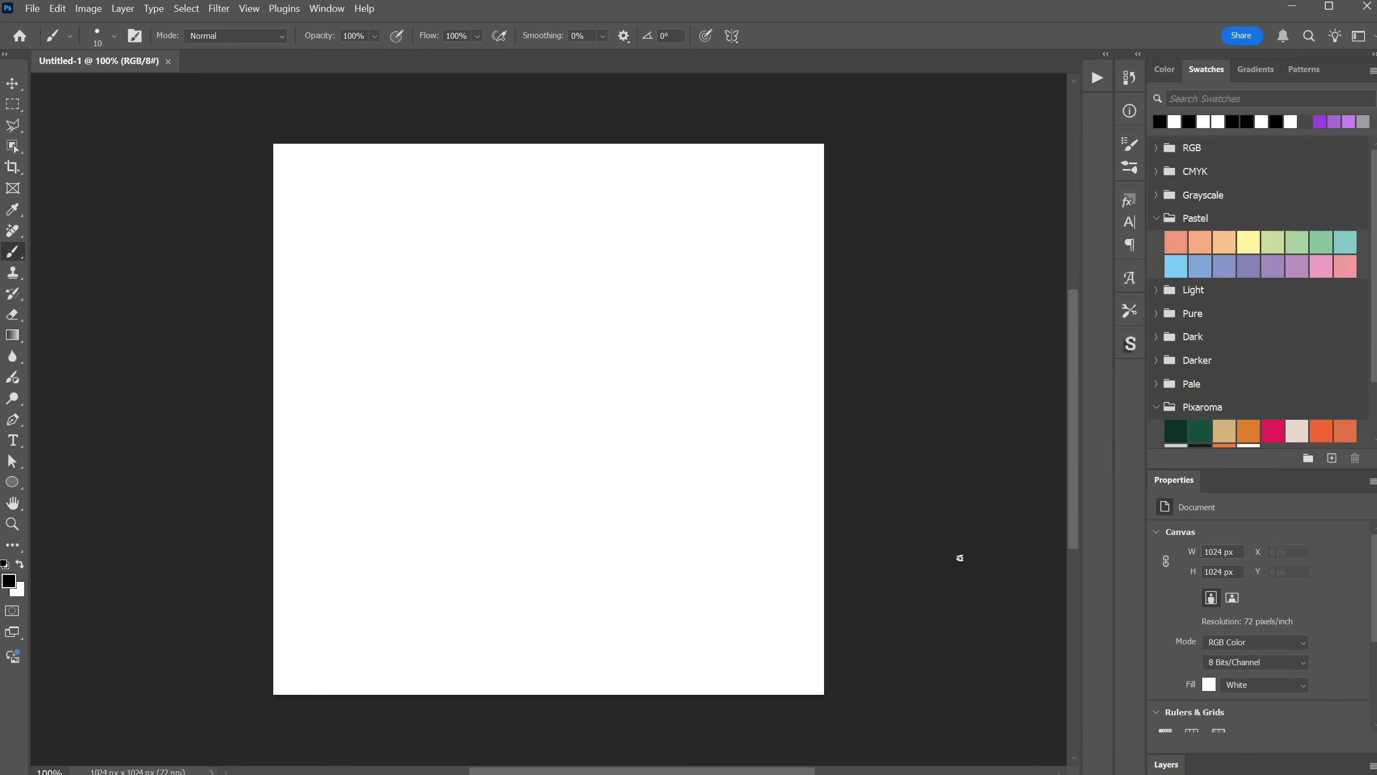
pyautogui.click(1171, 766)
pyautogui.click(1334, 769)
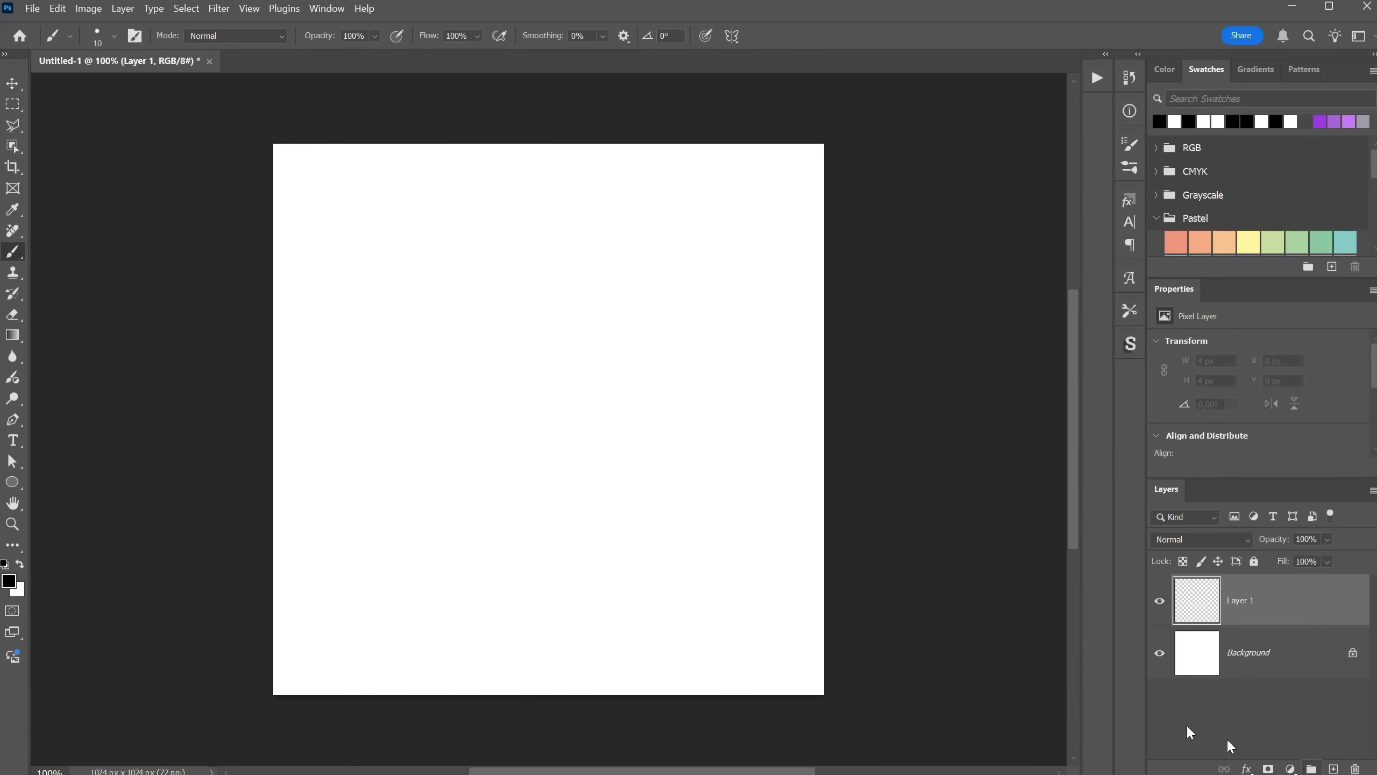
# Pick a Hard Round brush at 40 px with vertical mirror symmetry enabled.
pyautogui.click(114, 36)
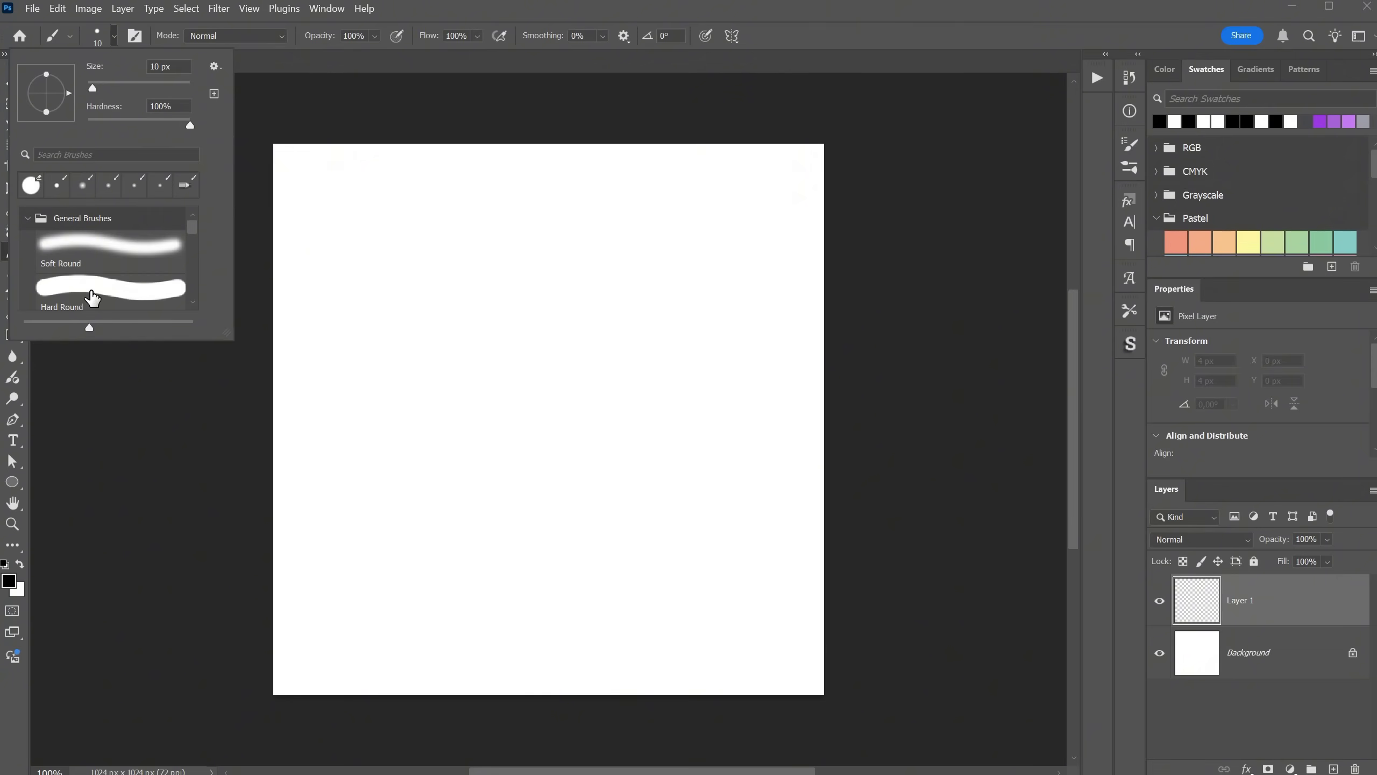
pyautogui.click(778, 48)
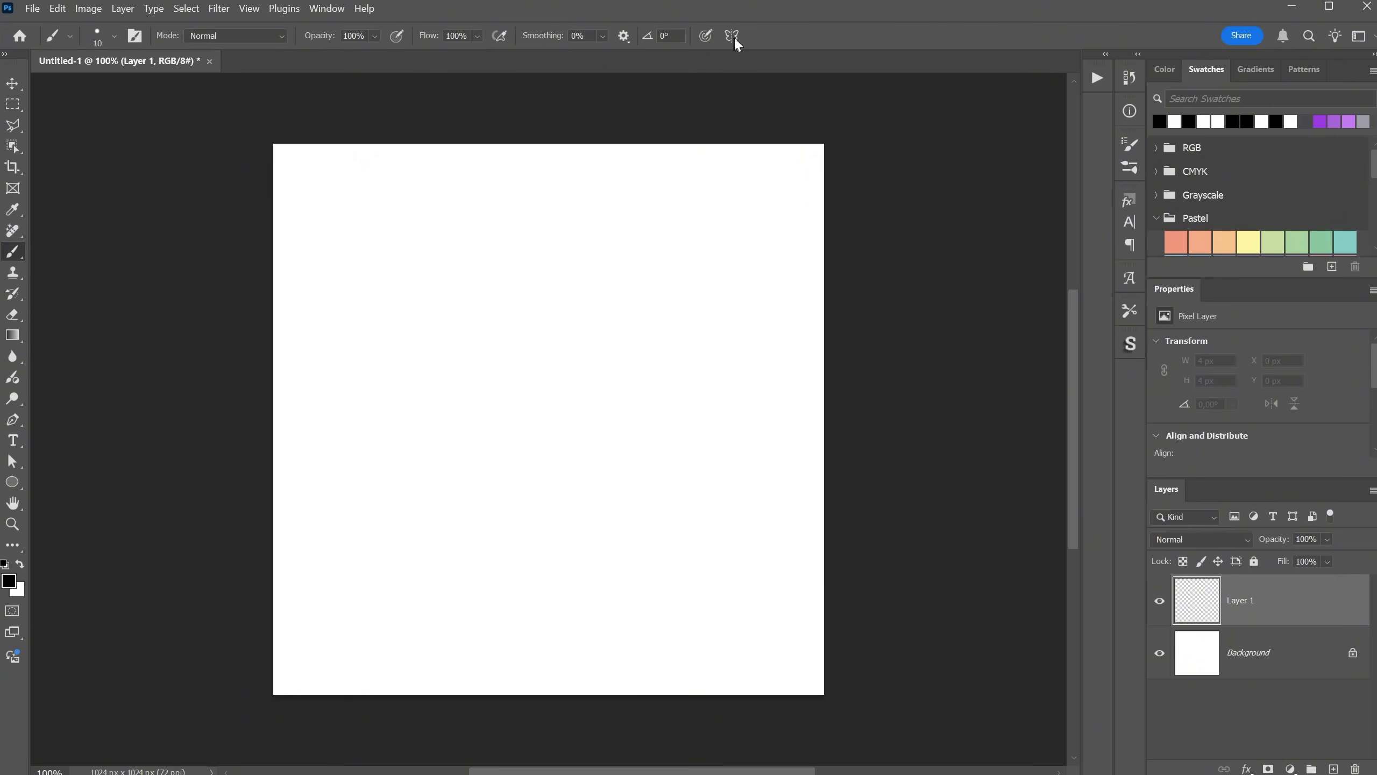
pyautogui.click(732, 35)
pyautogui.click(768, 92)
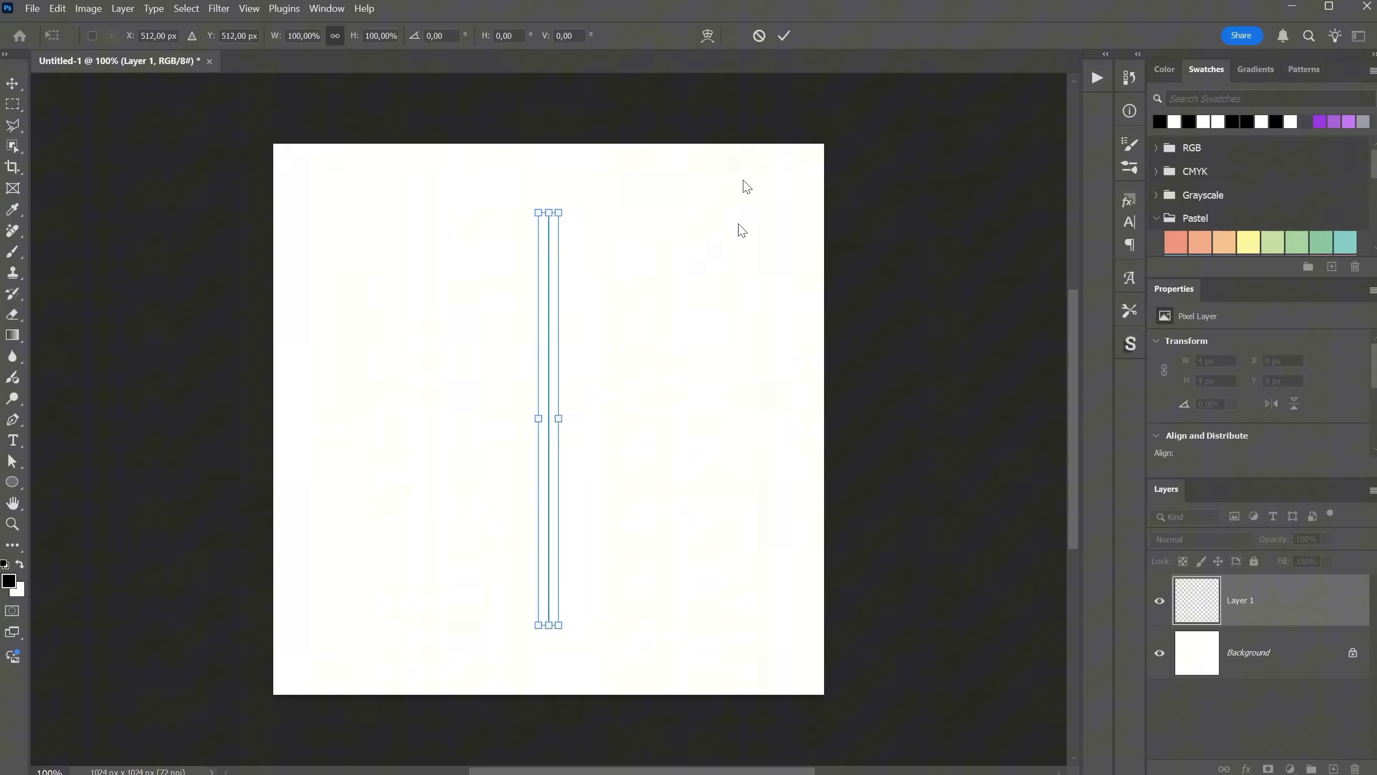
pyautogui.press('Return')
pyautogui.press(']')
pyautogui.press(']')
pyautogui.press(']')
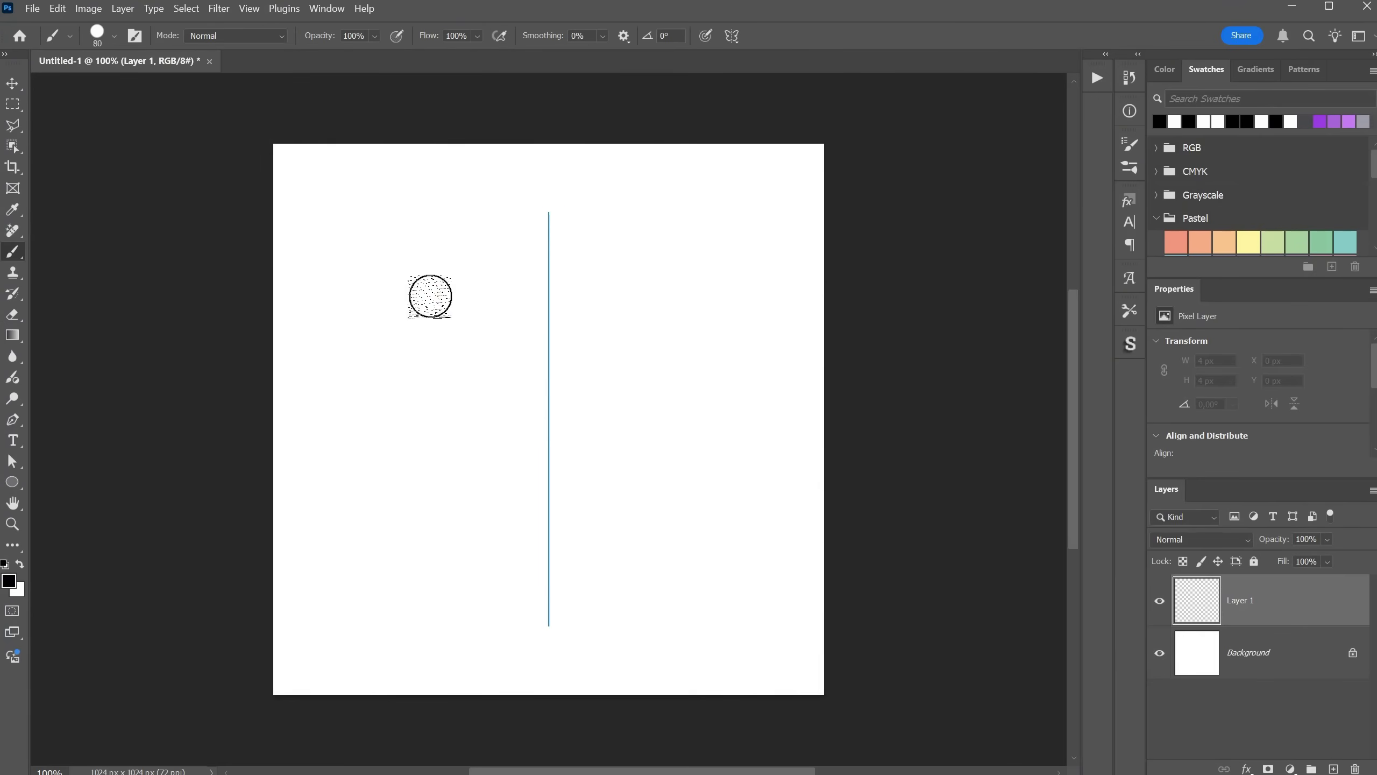
# Paint the mirrored horned skull with tall upright horns, flatten the image and select all.
pyautogui.moveTo(478, 288)
pyautogui.mouseDown()
pyautogui.moveTo(545, 296)
pyautogui.moveTo(483, 350)
pyautogui.moveTo(508, 461)
pyautogui.moveTo(439, 307)
pyautogui.moveTo(447, 429)
pyautogui.moveTo(474, 330)
pyautogui.moveTo(538, 552)
pyautogui.moveTo(549, 530)
pyautogui.moveTo(507, 516)
pyautogui.moveTo(535, 375)
pyautogui.moveTo(512, 413)
pyautogui.moveTo(526, 502)
pyautogui.moveTo(500, 487)
pyautogui.moveTo(451, 513)
pyautogui.moveTo(403, 329)
pyautogui.moveTo(470, 314)
pyautogui.moveTo(413, 285)
pyautogui.moveTo(452, 219)
pyautogui.moveTo(472, 224)
pyautogui.moveTo(487, 196)
pyautogui.moveTo(505, 296)
pyautogui.moveTo(470, 396)
pyautogui.moveTo(445, 358)
pyautogui.moveTo(460, 528)
pyautogui.moveTo(553, 612)
pyautogui.moveTo(534, 483)
pyautogui.moveTo(499, 415)
pyautogui.mouseUp()
pyautogui.moveTo(453, 266)
pyautogui.mouseDown()
pyautogui.moveTo(425, 275)
pyautogui.moveTo(445, 228)
pyautogui.mouseUp()
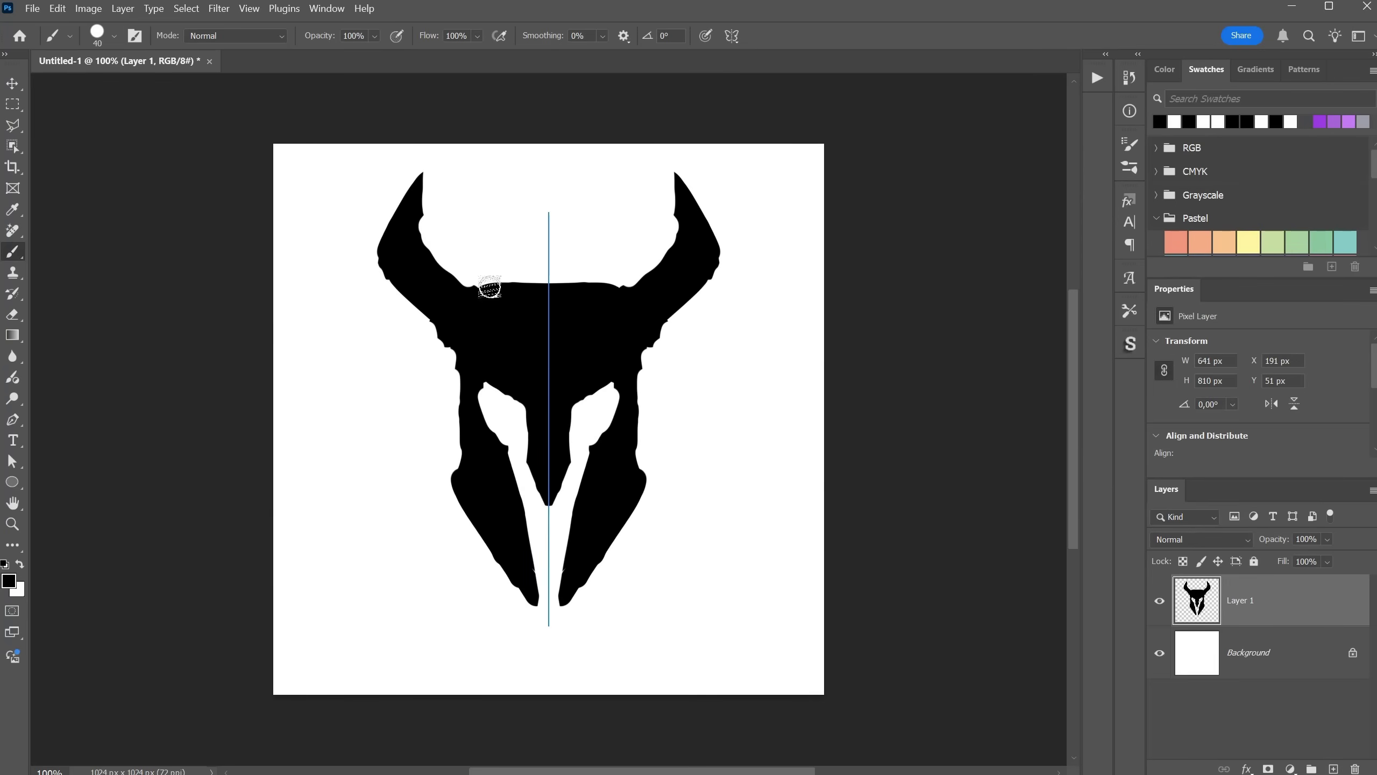
pyautogui.rightClick(1250, 663)
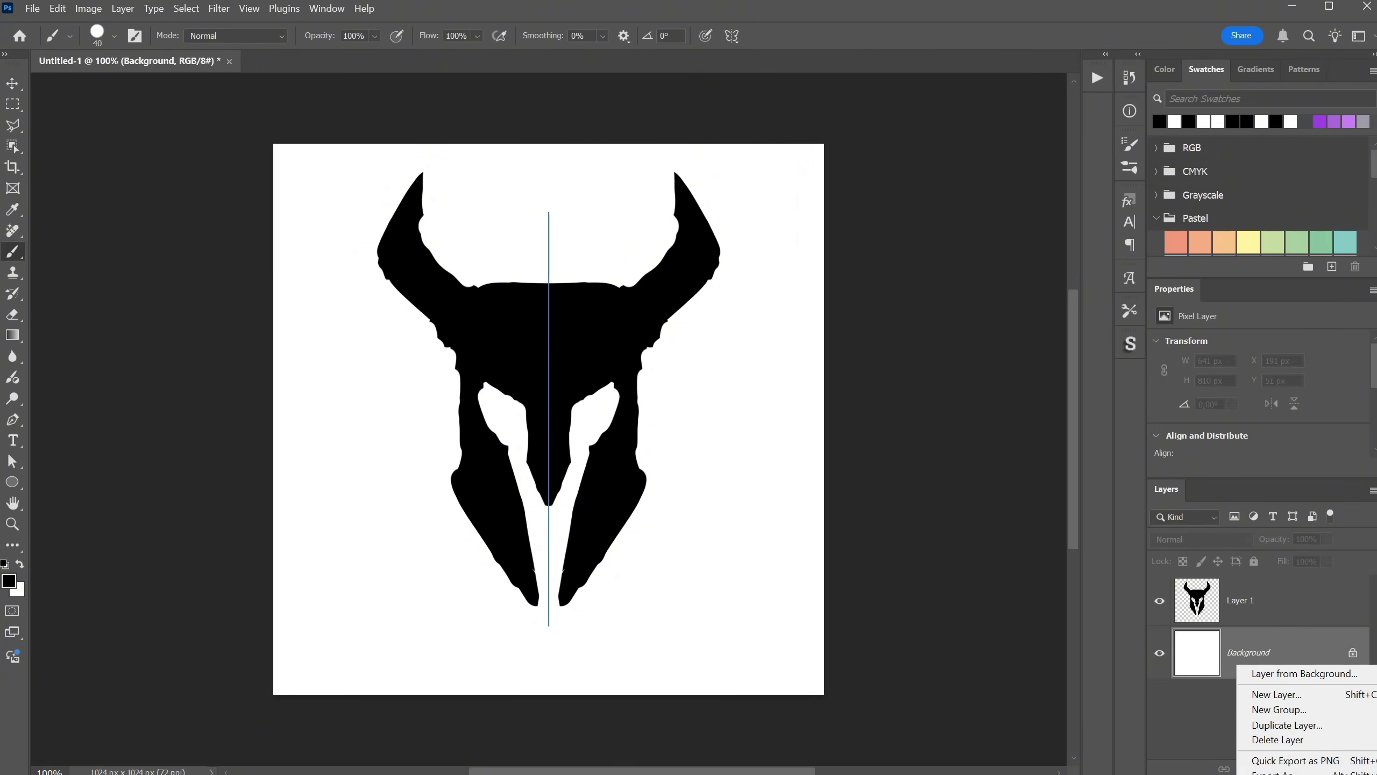
pyautogui.hotkey('ctrl', 'shift', 'e')
pyautogui.click(186, 8)
pyautogui.click(203, 25)
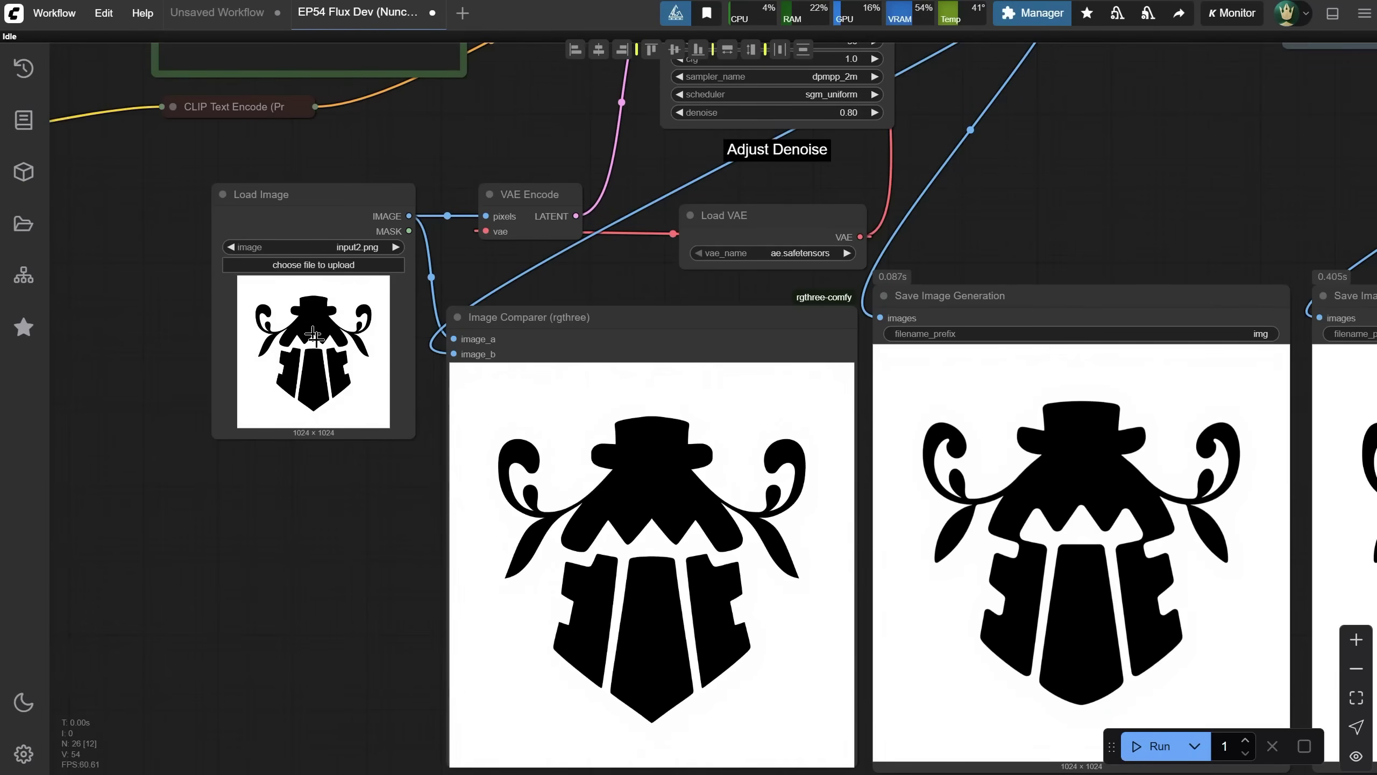
# Paste the skull sketch into Load Image and append ', evil helmet' to the positive prompt.
pyautogui.click(313, 331)
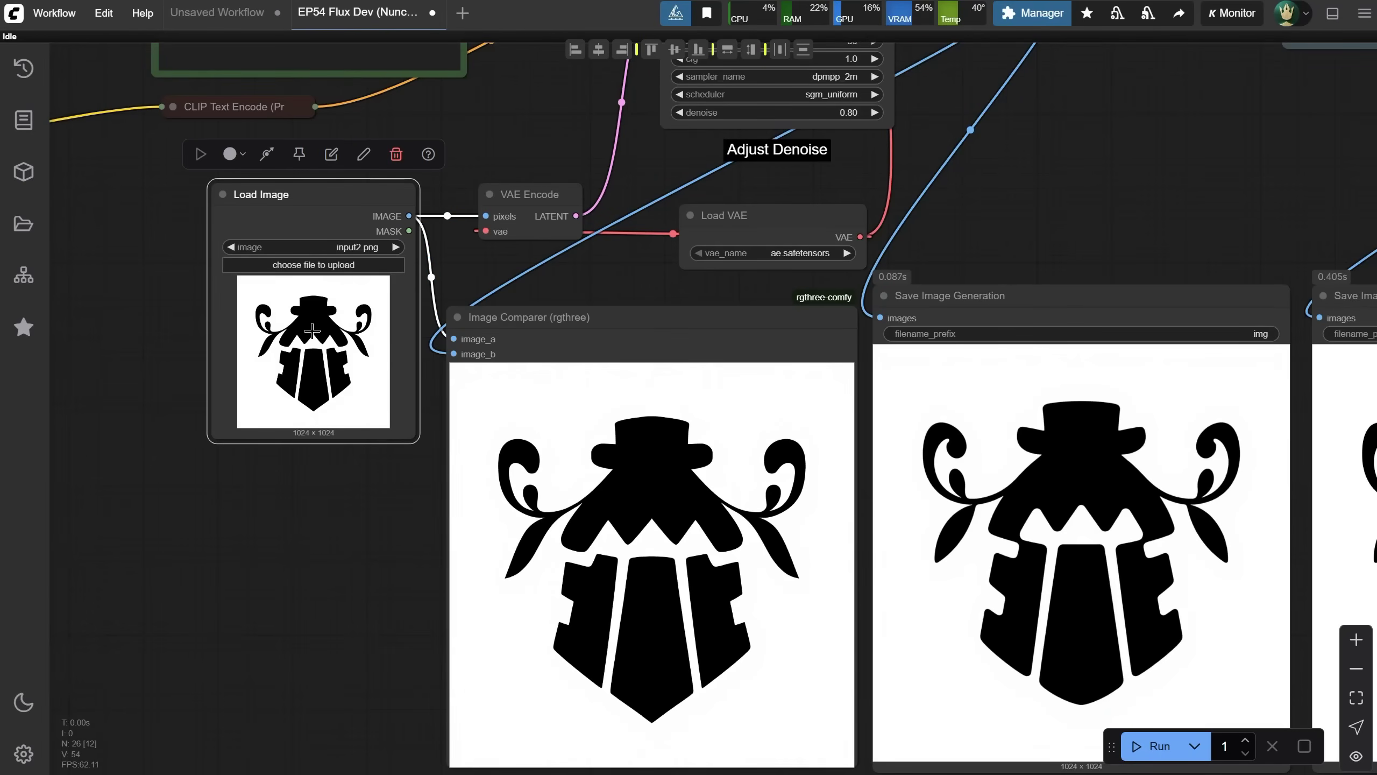
pyautogui.hotkey('ctrl', 'v')
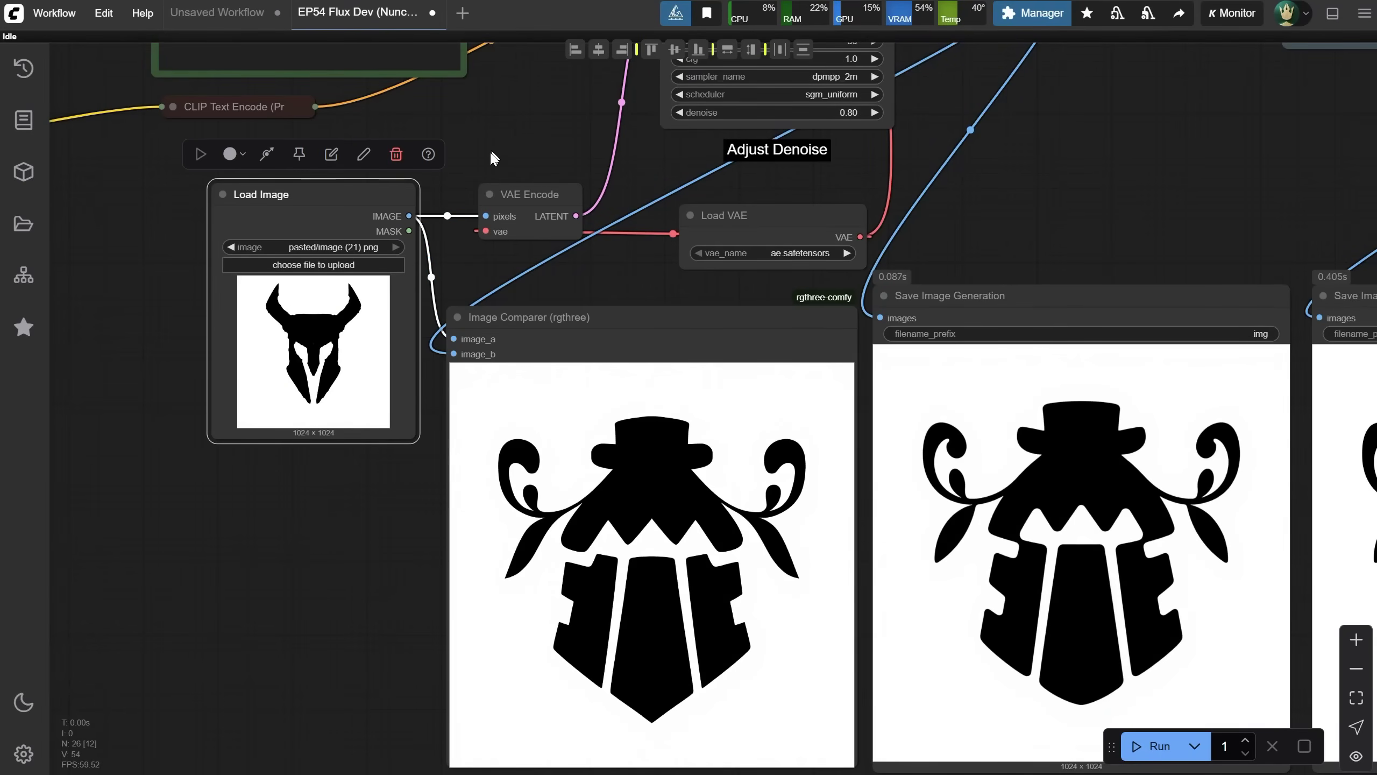
pyautogui.moveTo(493, 157); pyautogui.dragTo(543, 507)
pyautogui.scroll(5, 313, 315)
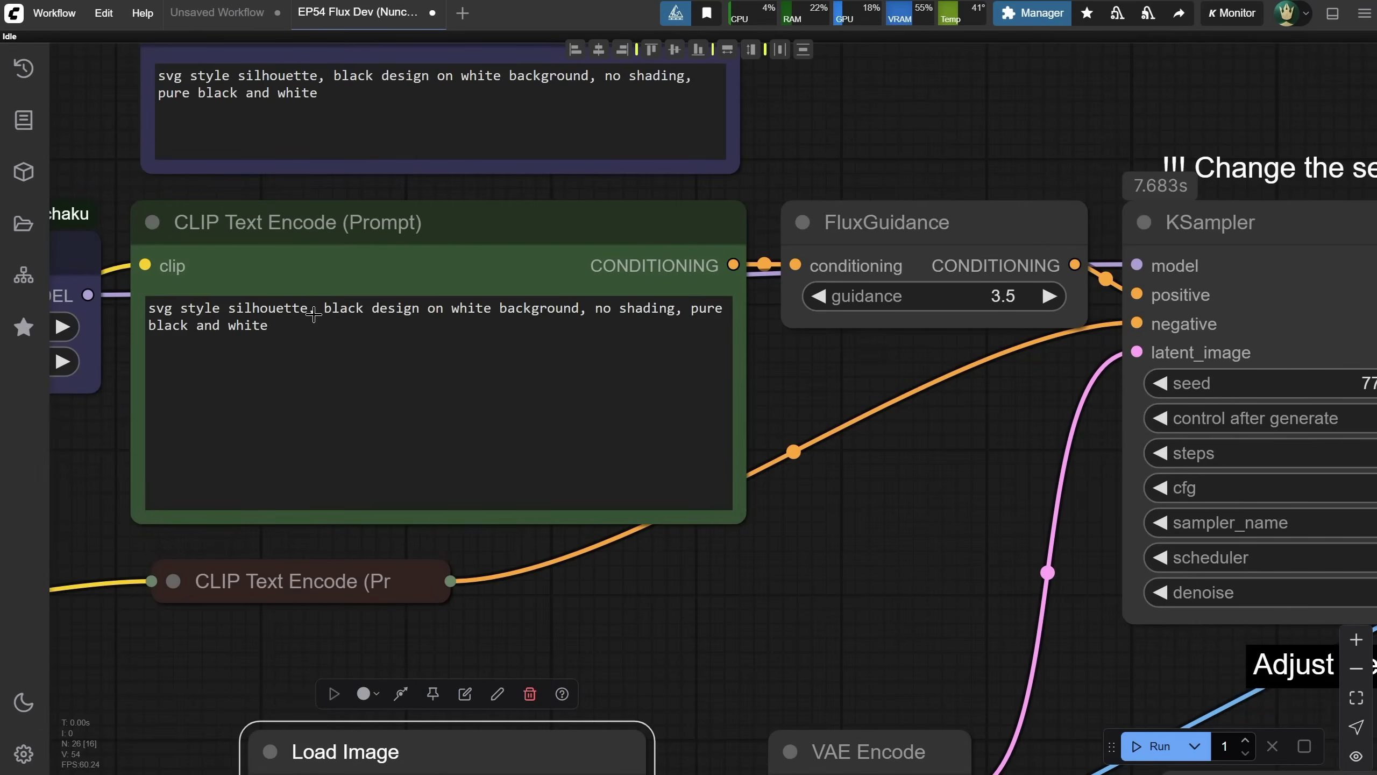
pyautogui.click(265, 333)
pyautogui.write(', evil helmet')
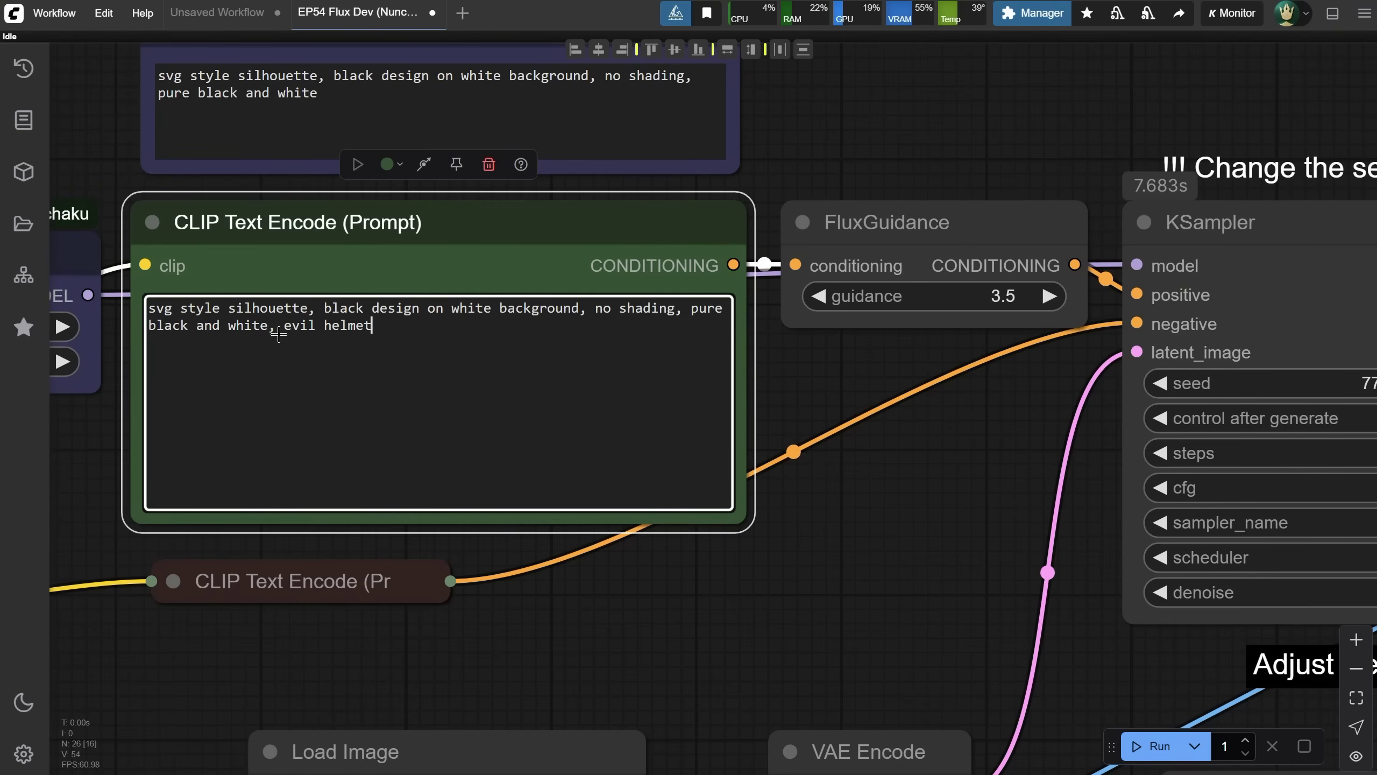
pyautogui.scroll(-5, 686, 355)
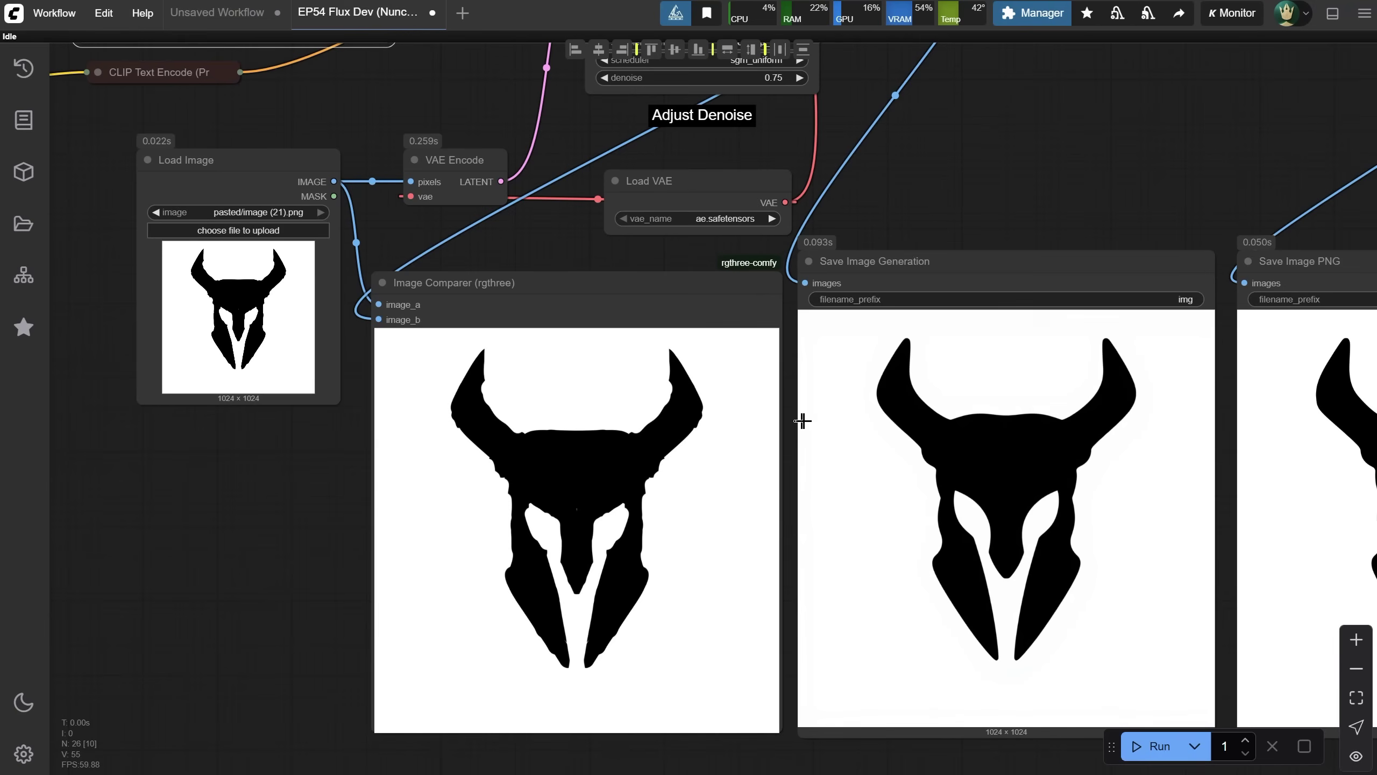
# Run the workflow at 0.75 denoise and review the helmet silhouette previews.
pyautogui.click(1158, 750)
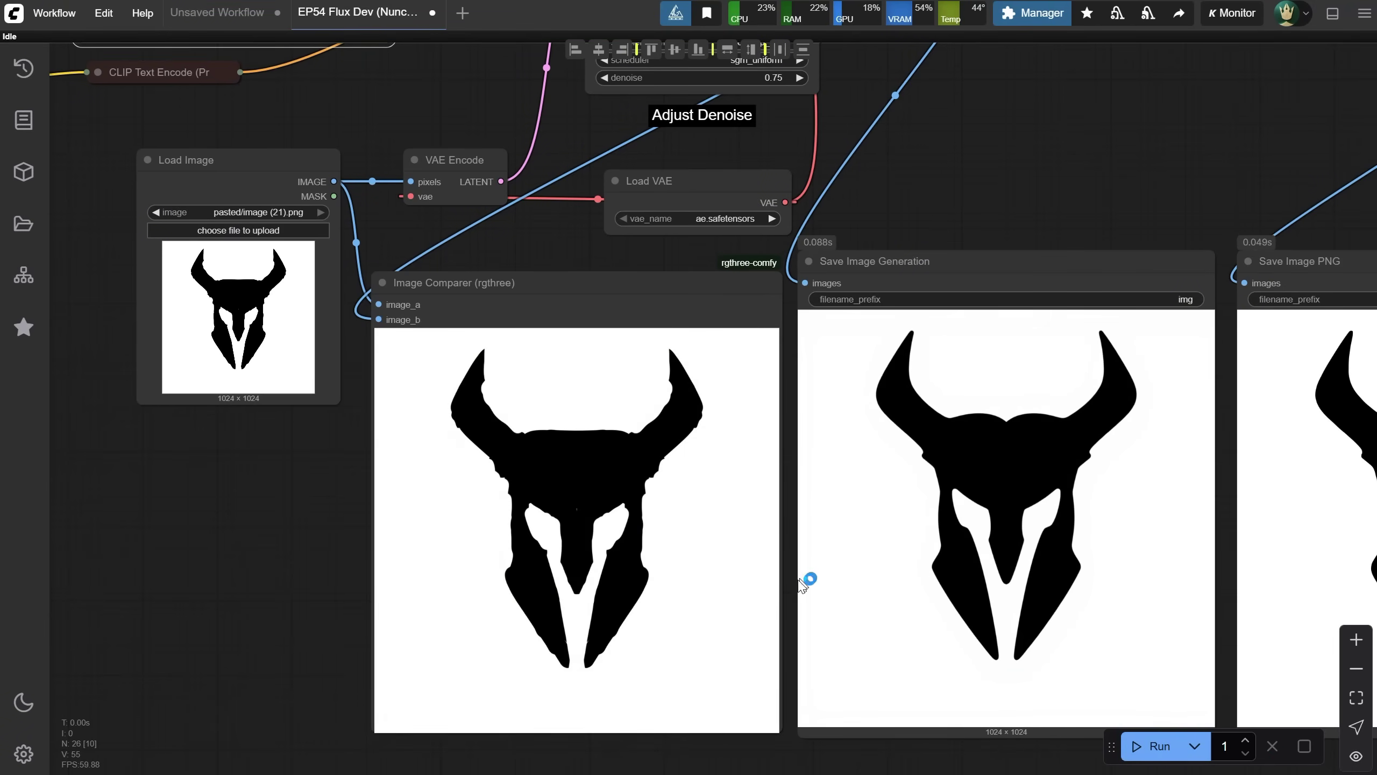
pyautogui.scroll(5, 738, 560)
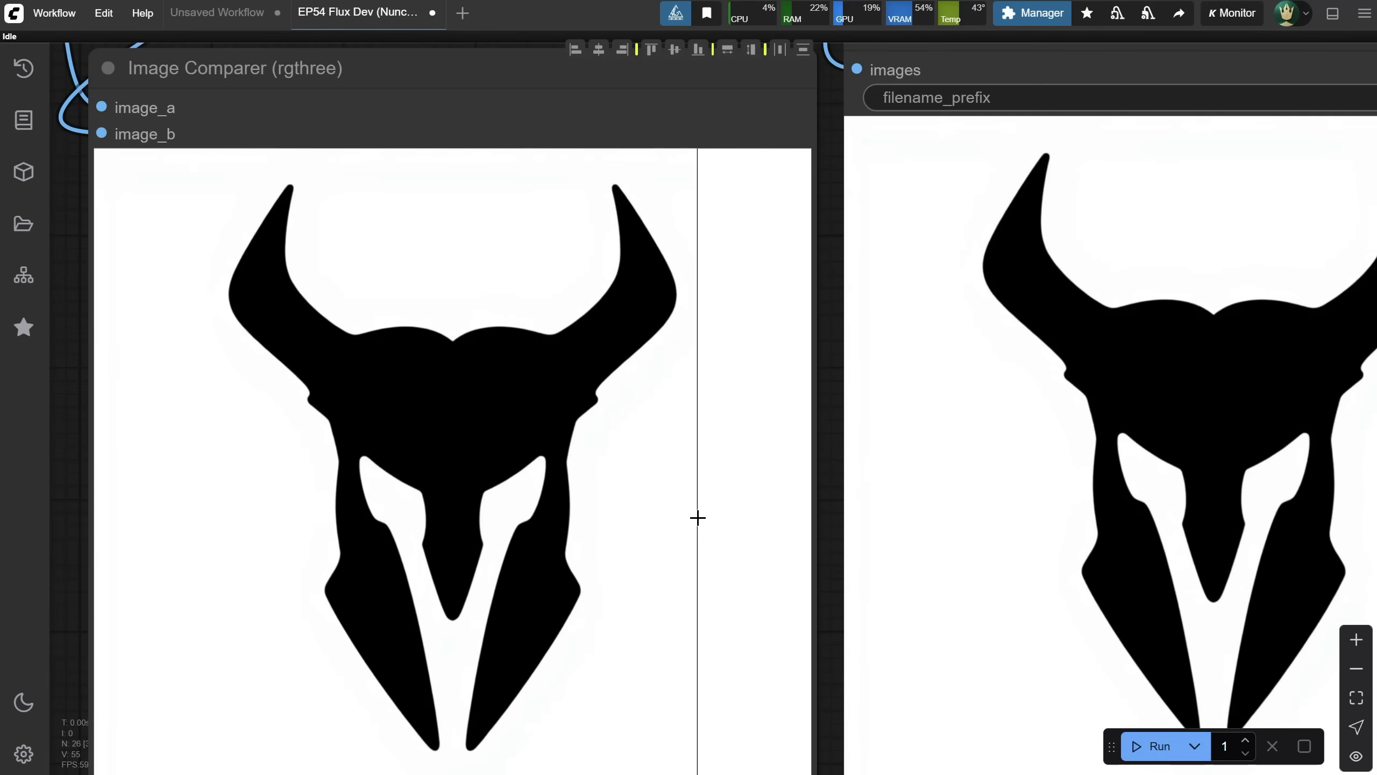
pyautogui.scroll(-3, 711, 520)
pyautogui.moveTo(711, 519); pyautogui.dragTo(481, 677)
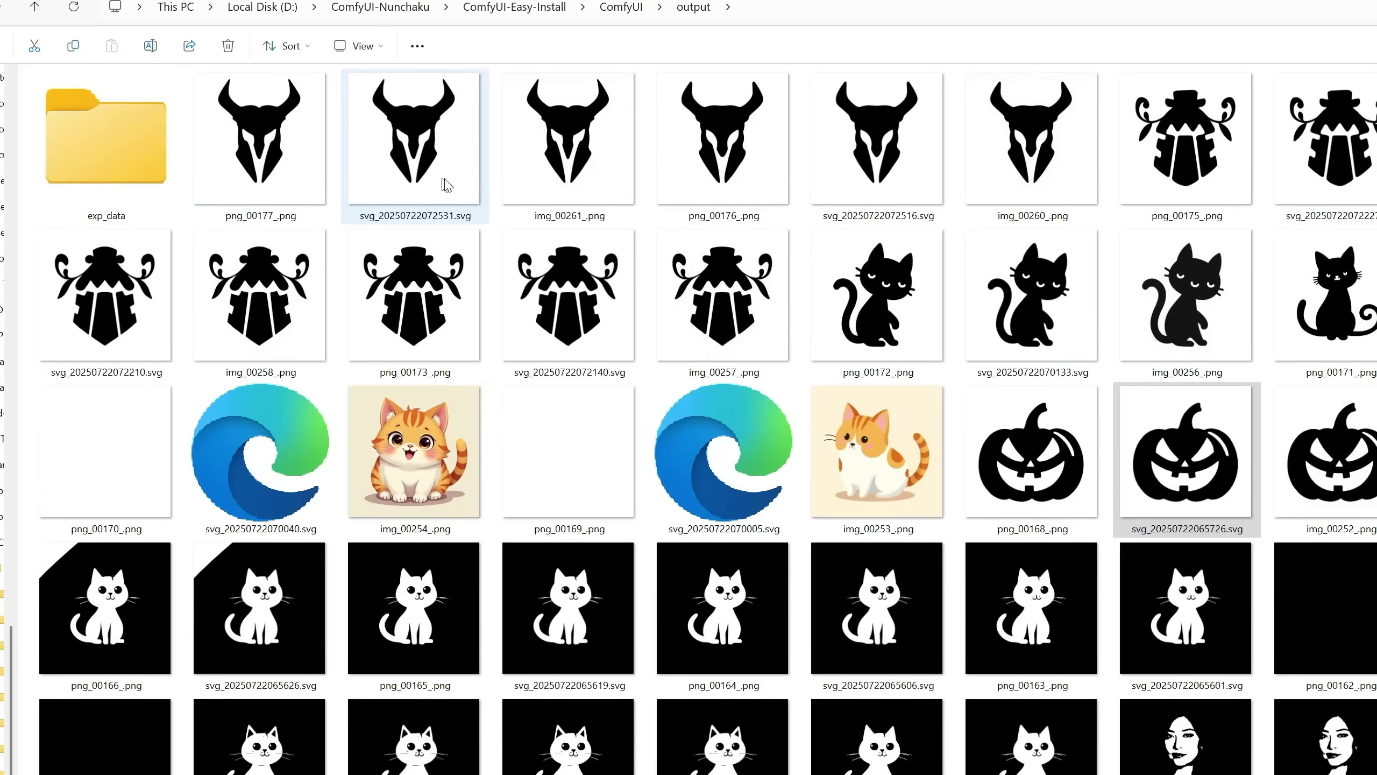
# Open svg_20250722072531.svg in the browser and scroll through the horned-helmet vector.
pyautogui.doubleClick(445, 185)
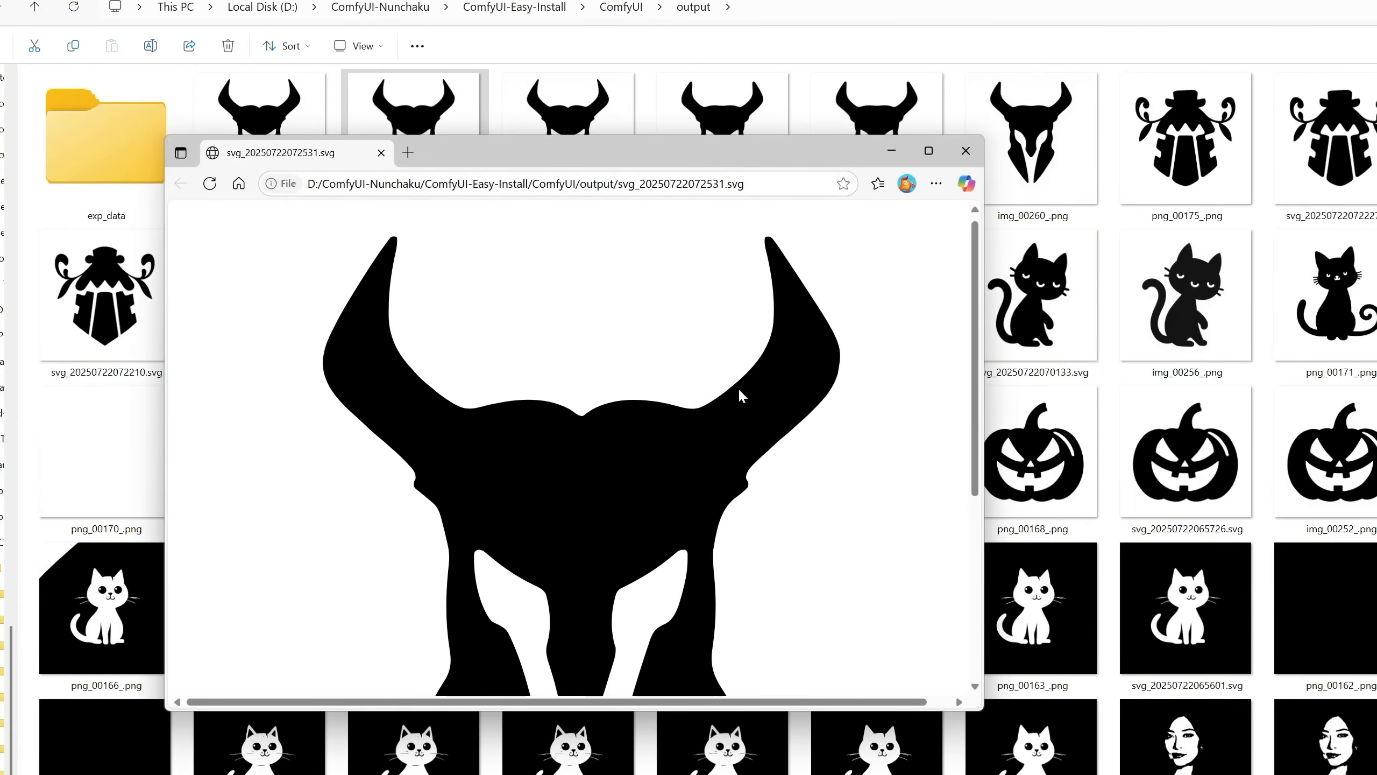
pyautogui.scroll(-5, 740, 395)
pyautogui.scroll(5, 742, 391)
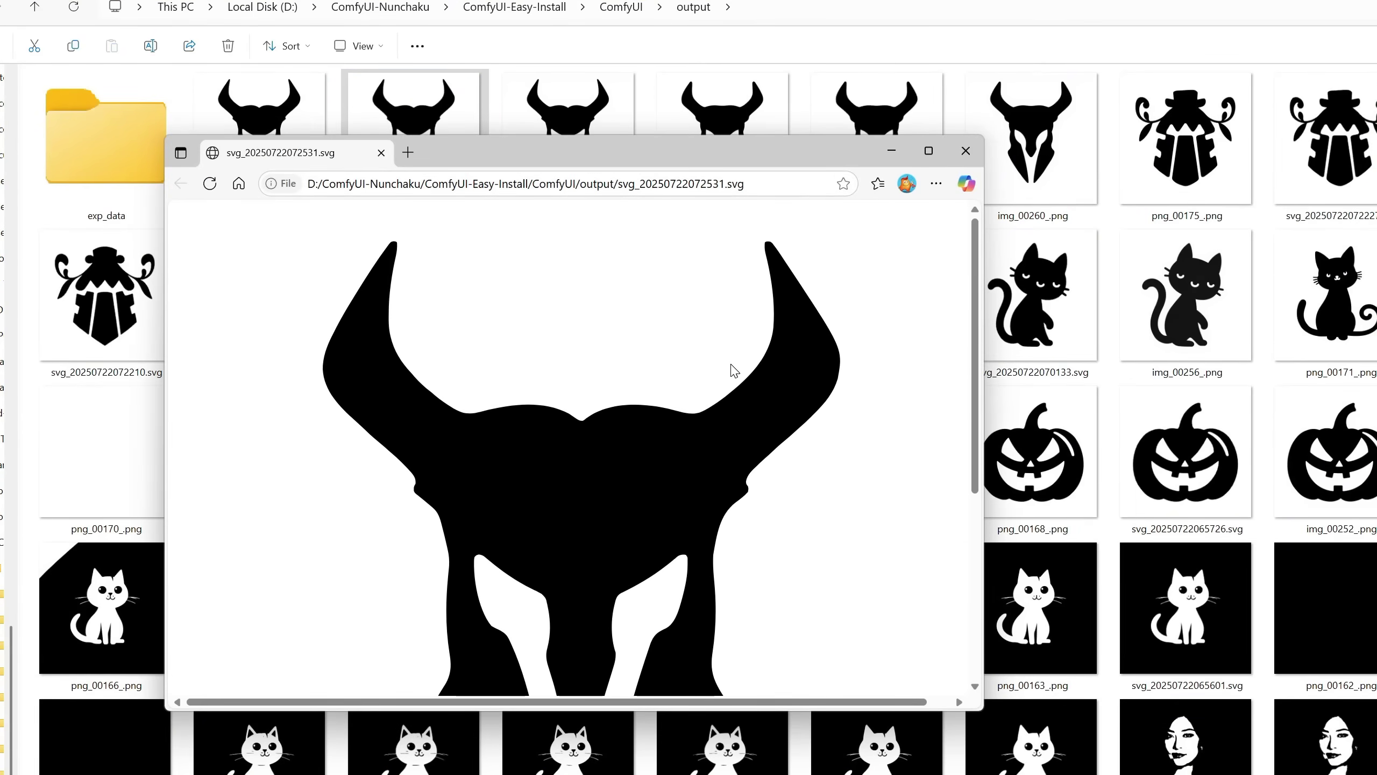
pyautogui.scroll(-5, 735, 370)
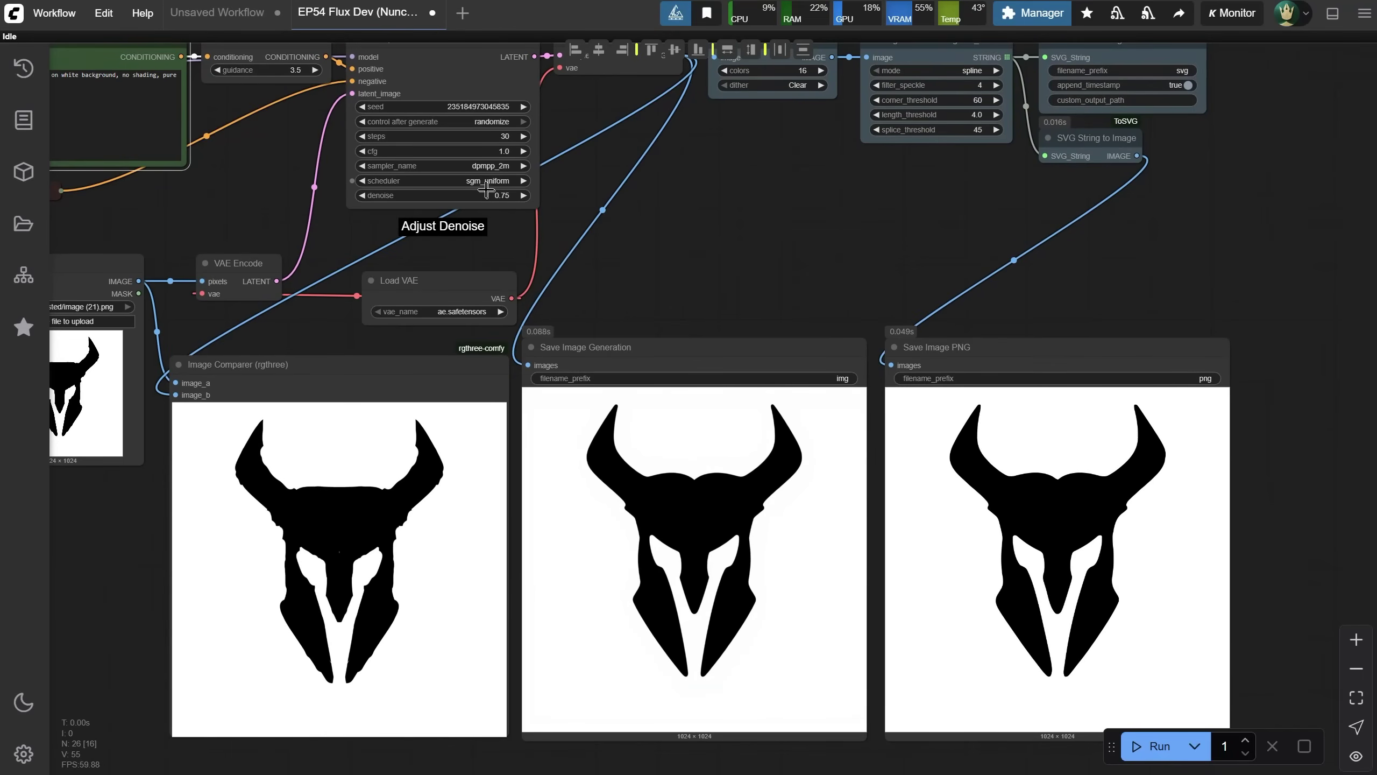
# Set KSampler denoise to 0.82 and rerun the horned-helmet generation.
pyautogui.click(486, 189)
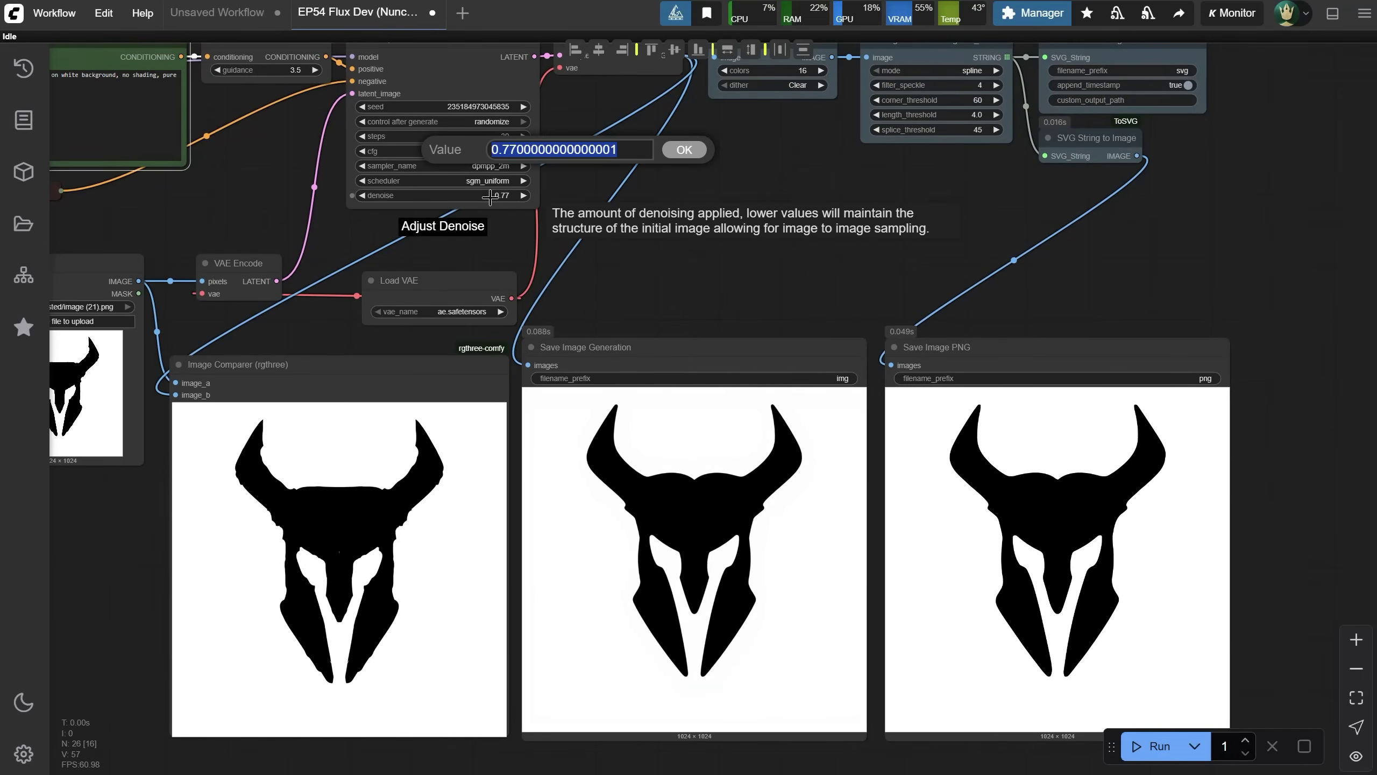
pyautogui.write('0.82')
pyautogui.press('Return')
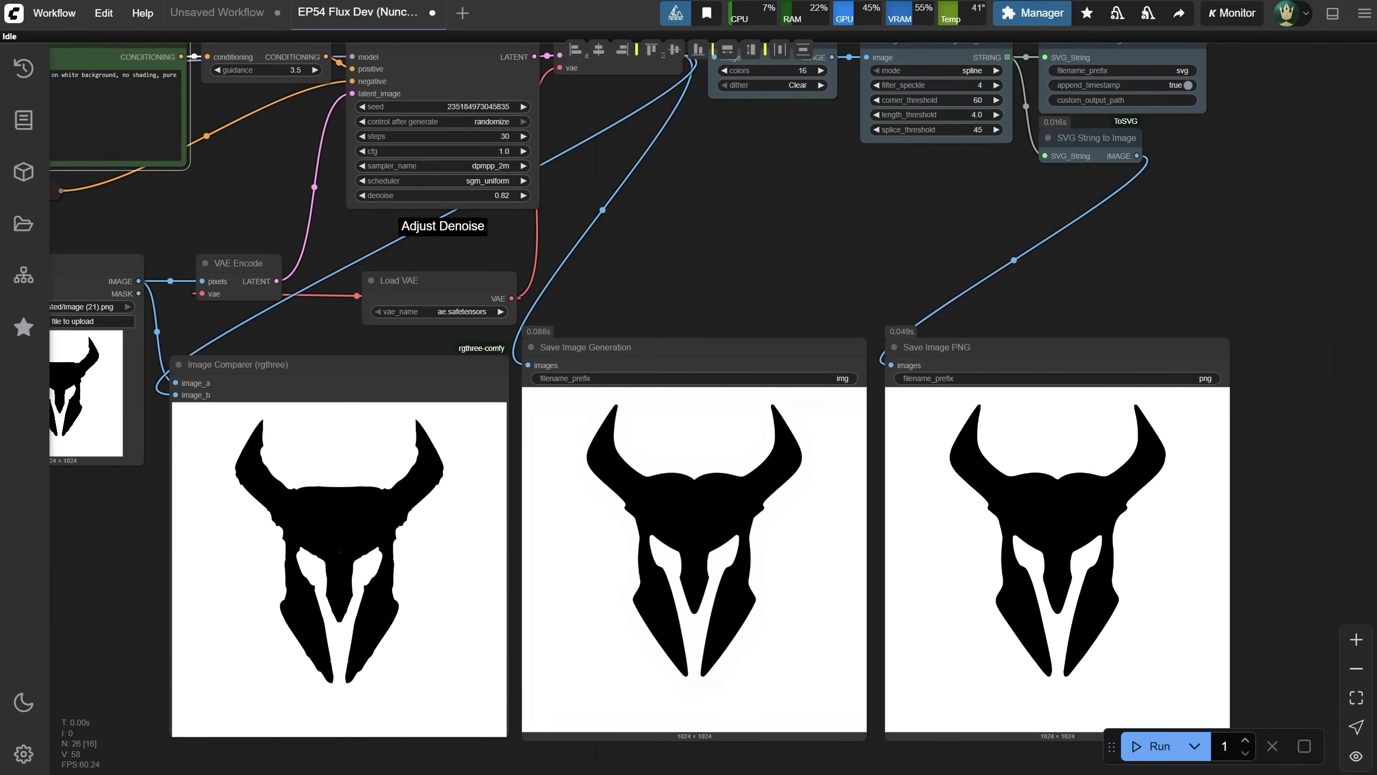
pyautogui.click(1160, 748)
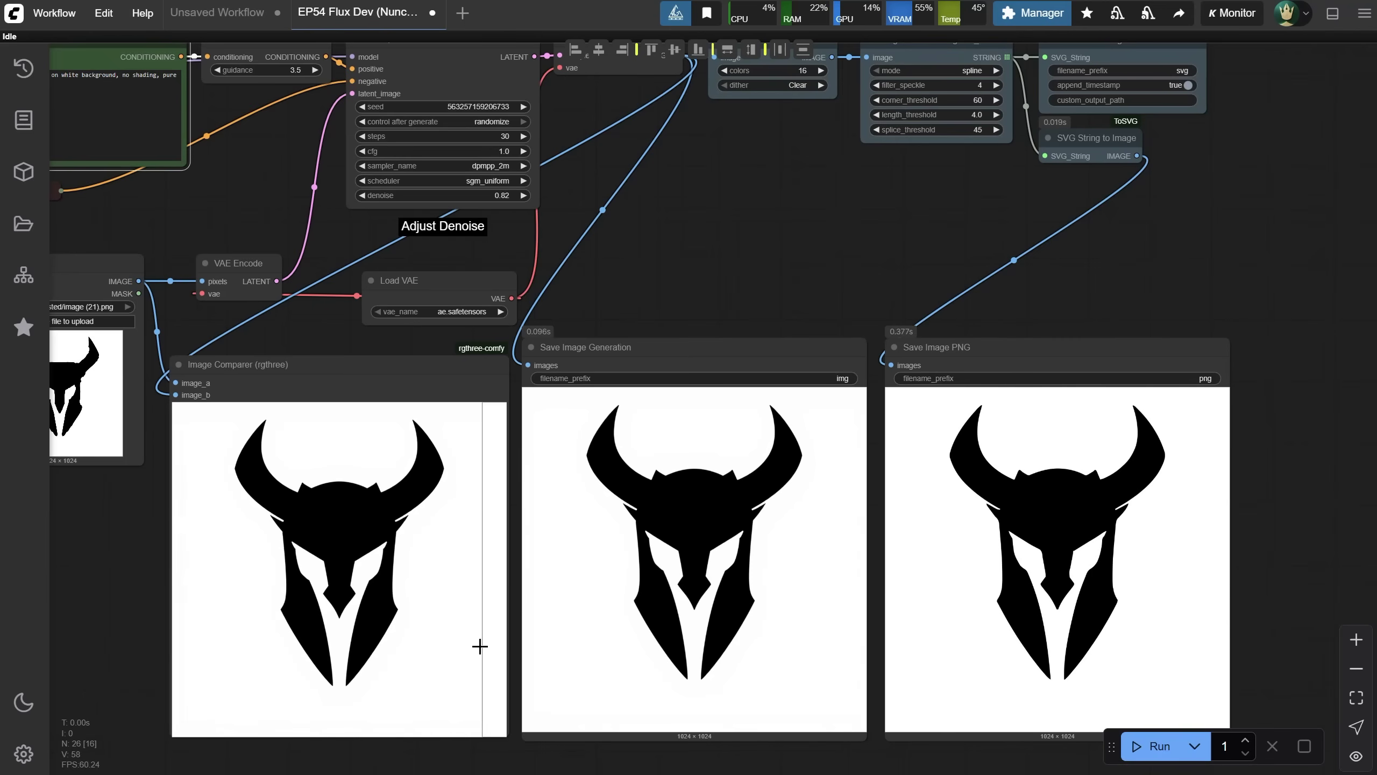
pyautogui.click(54, 13)
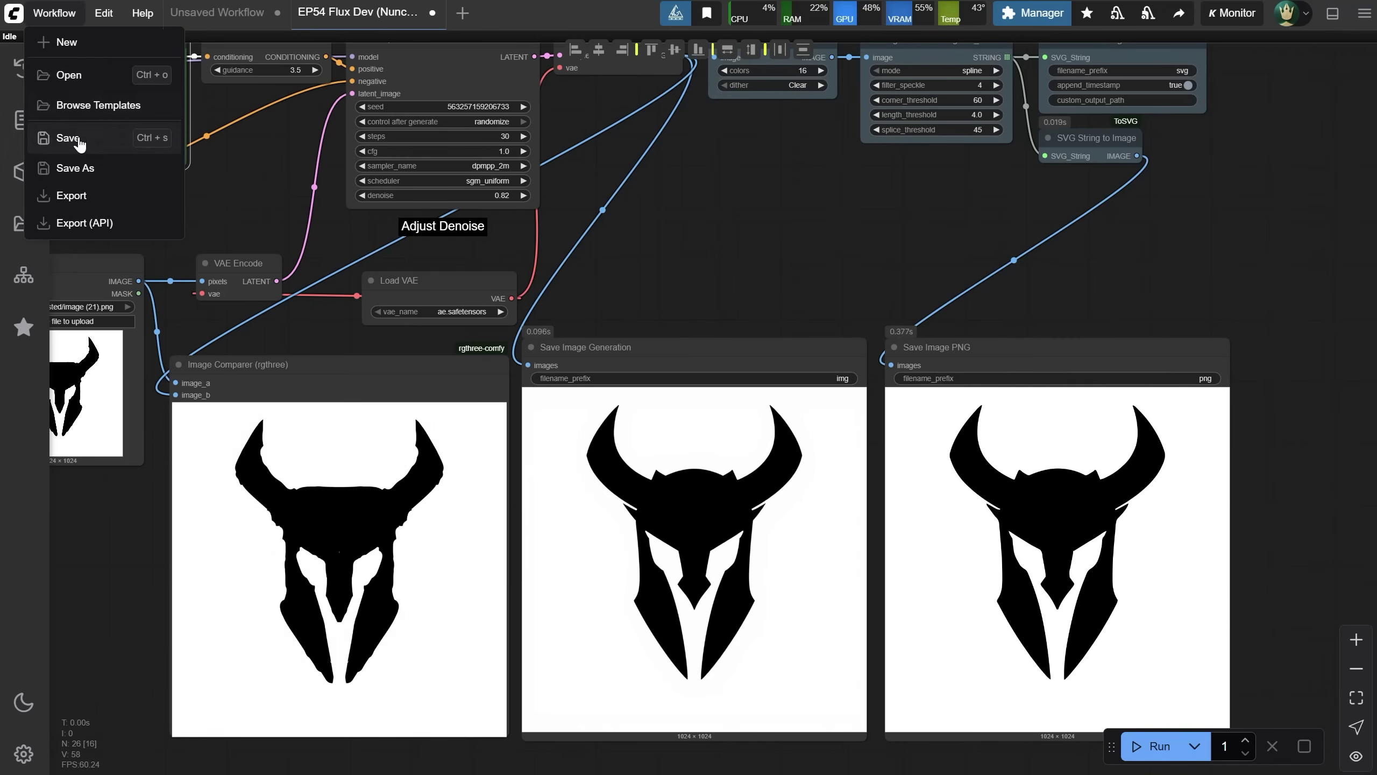
# Load the Nunchaku workflow from the 'Image to Vector - Flux Kontext' folder.
pyautogui.click(64, 81)
pyautogui.click(183, 80)
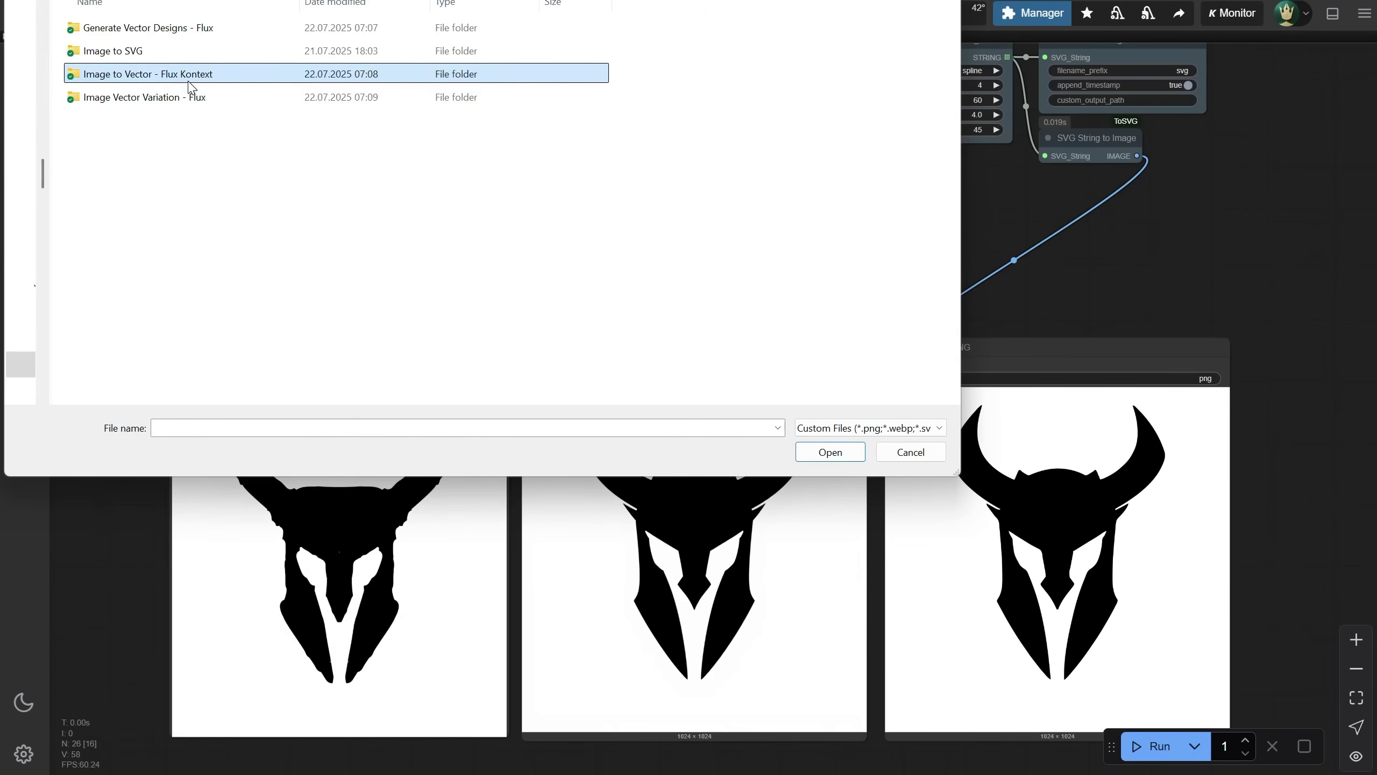
pyautogui.doubleClick(183, 79)
pyautogui.click(459, 88)
pyautogui.doubleClick(458, 88)
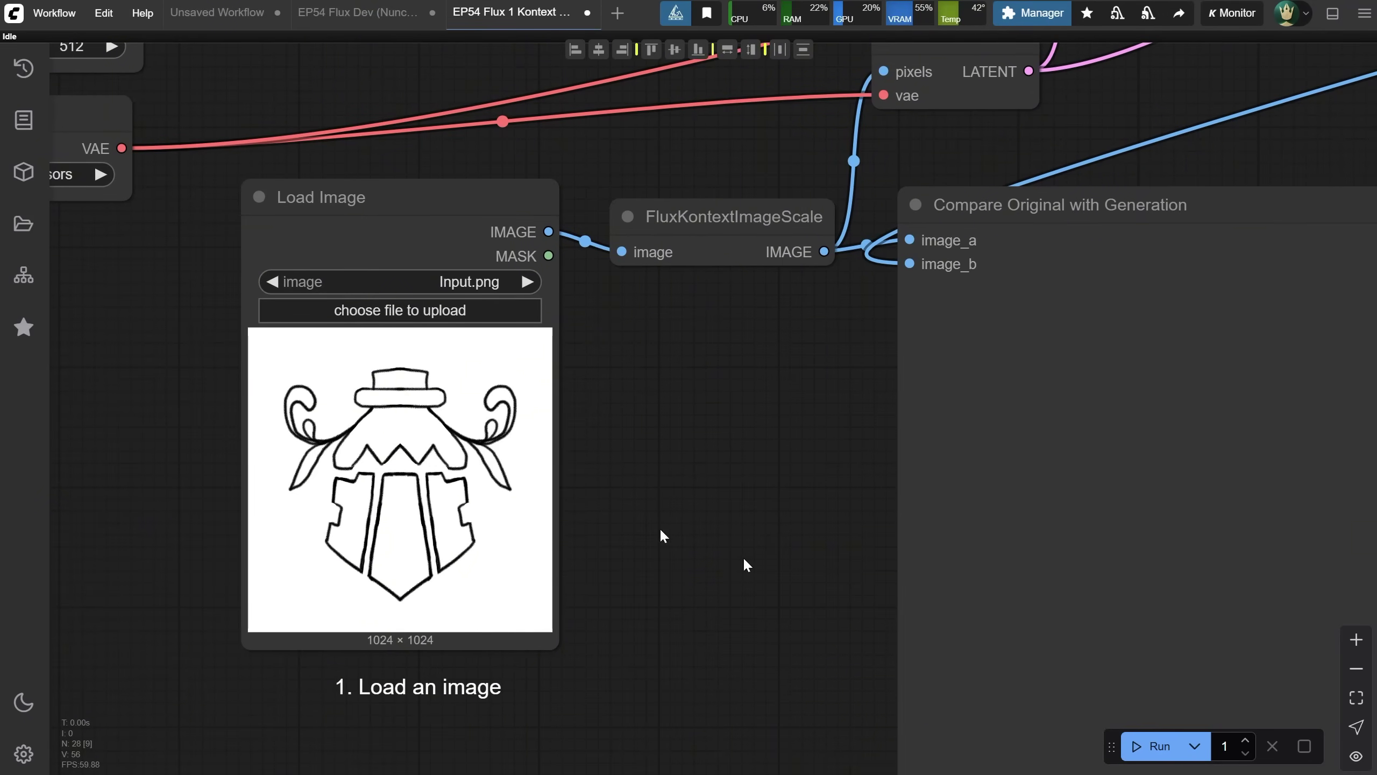
# Run the Kontext workflow on its sample crest sketch and view the generated silhouette.
pyautogui.hotkey('ctrl', 'Return')
pyautogui.scroll(-4, 697, 539)
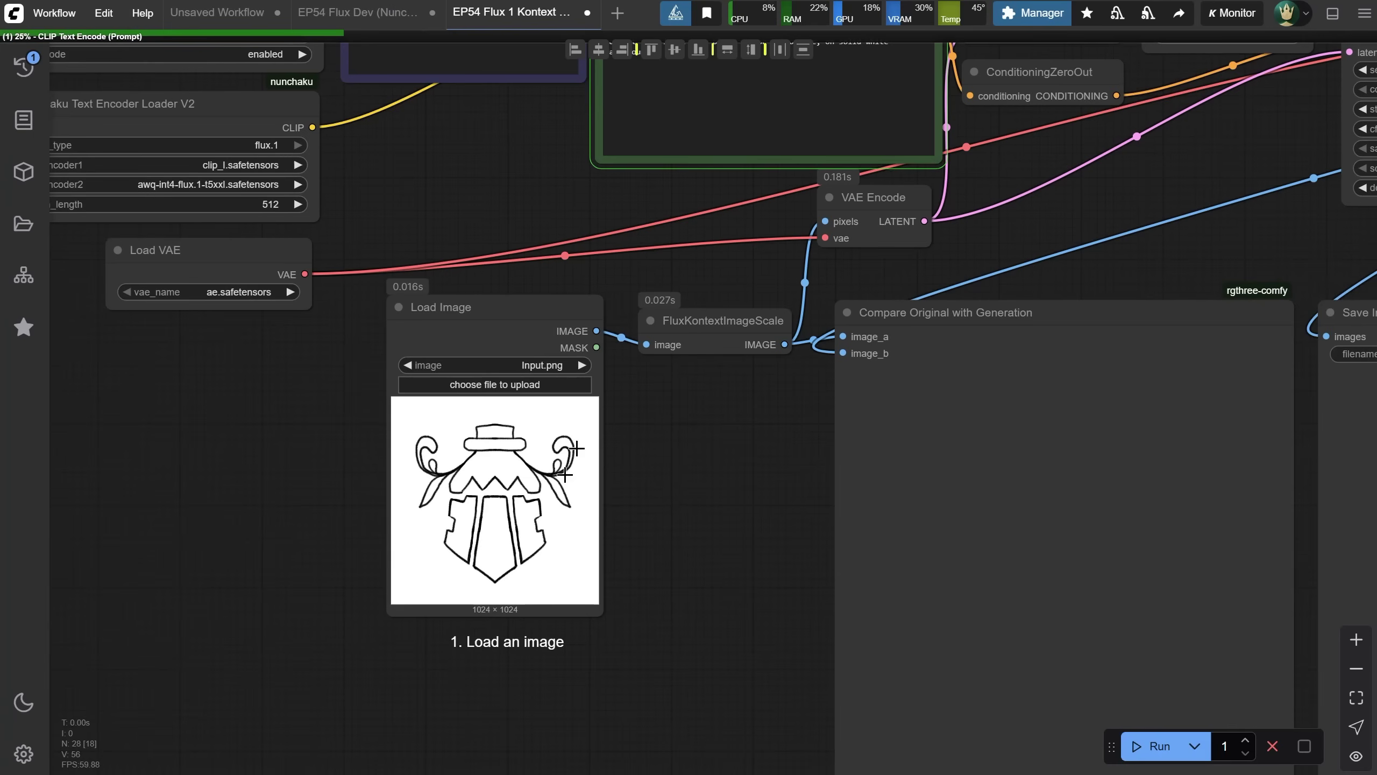
pyautogui.moveTo(575, 448); pyautogui.dragTo(449, 499)
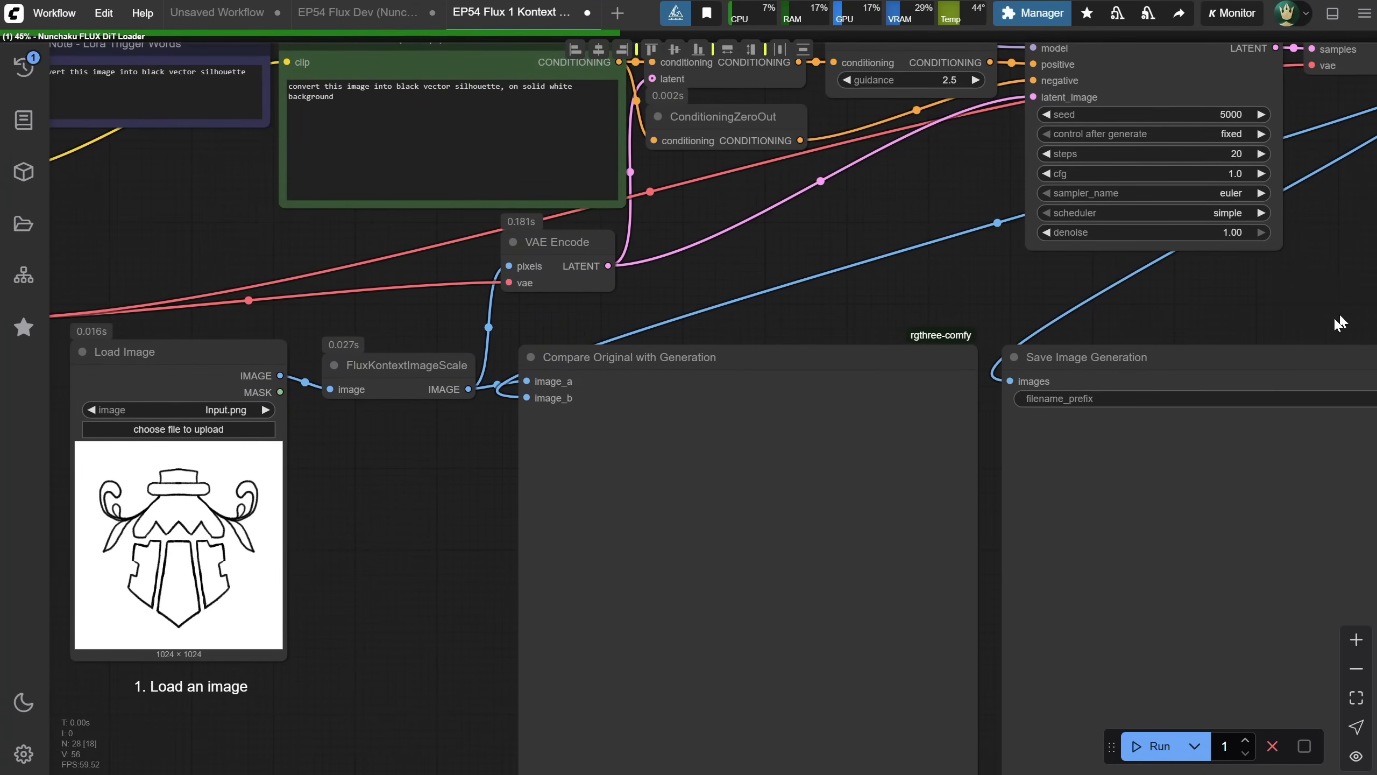
pyautogui.moveTo(1148, 268); pyautogui.dragTo(940, 149)
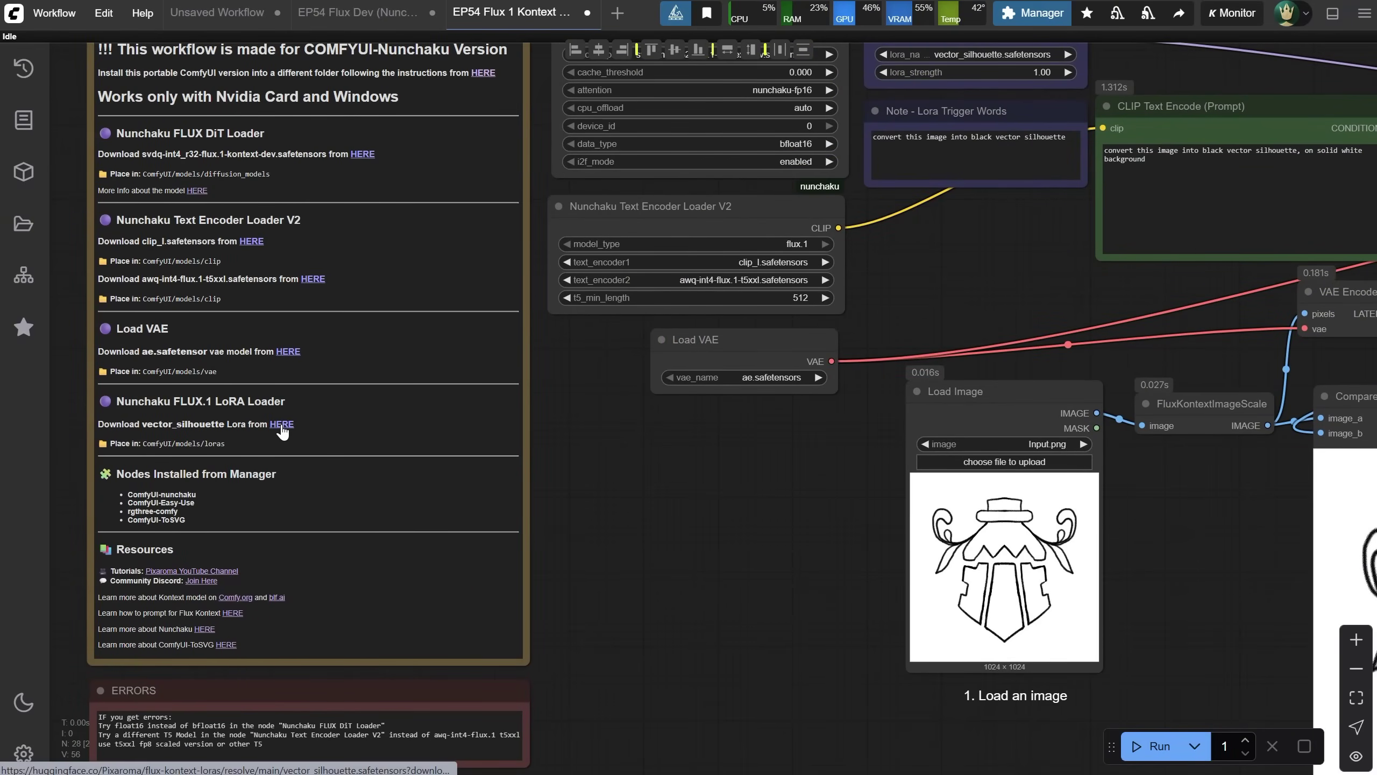
pyautogui.moveTo(596, 505); pyautogui.dragTo(126, 399)
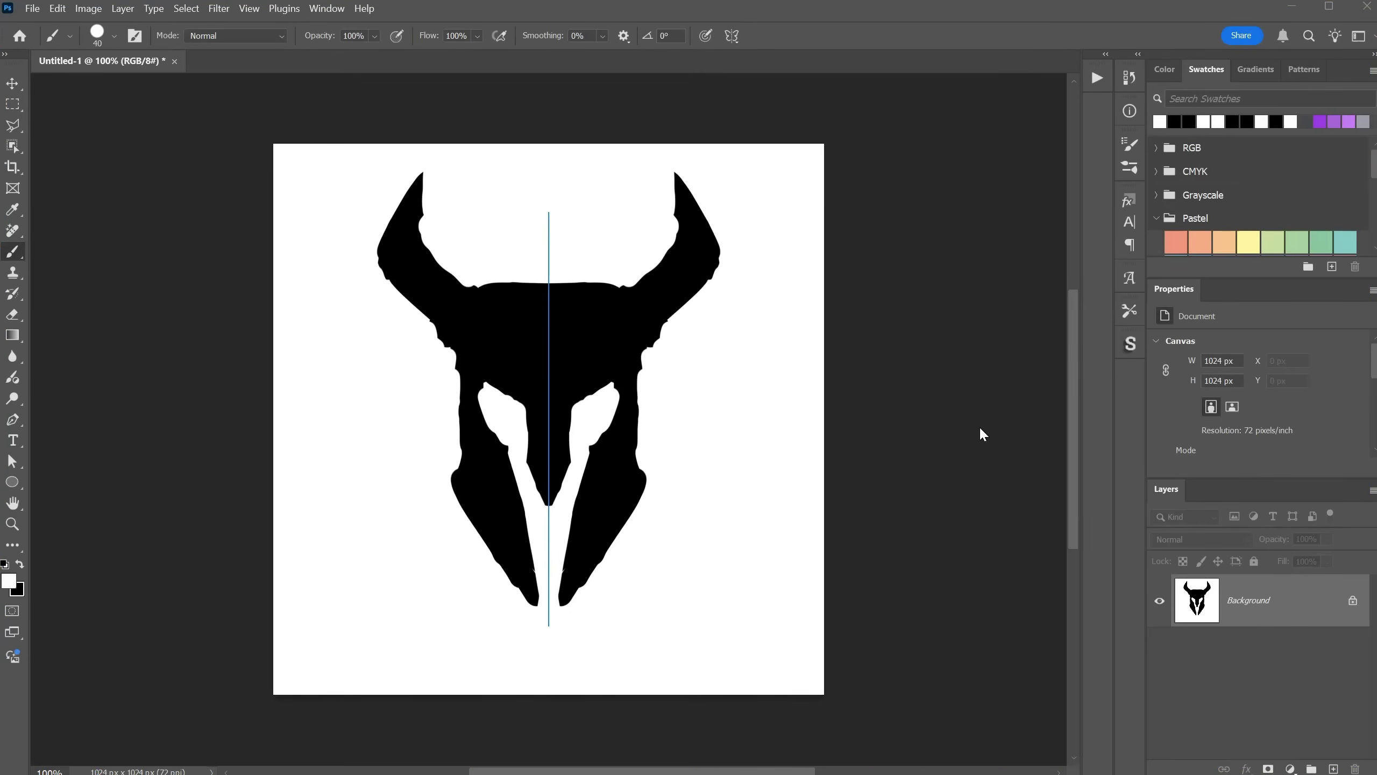
# Clear the skull, add a new empty layer and pick the '1 pencil' tool preset.
pyautogui.hotkey('ctrl', 'z')
pyautogui.click(1333, 769)
pyautogui.click(1129, 310)
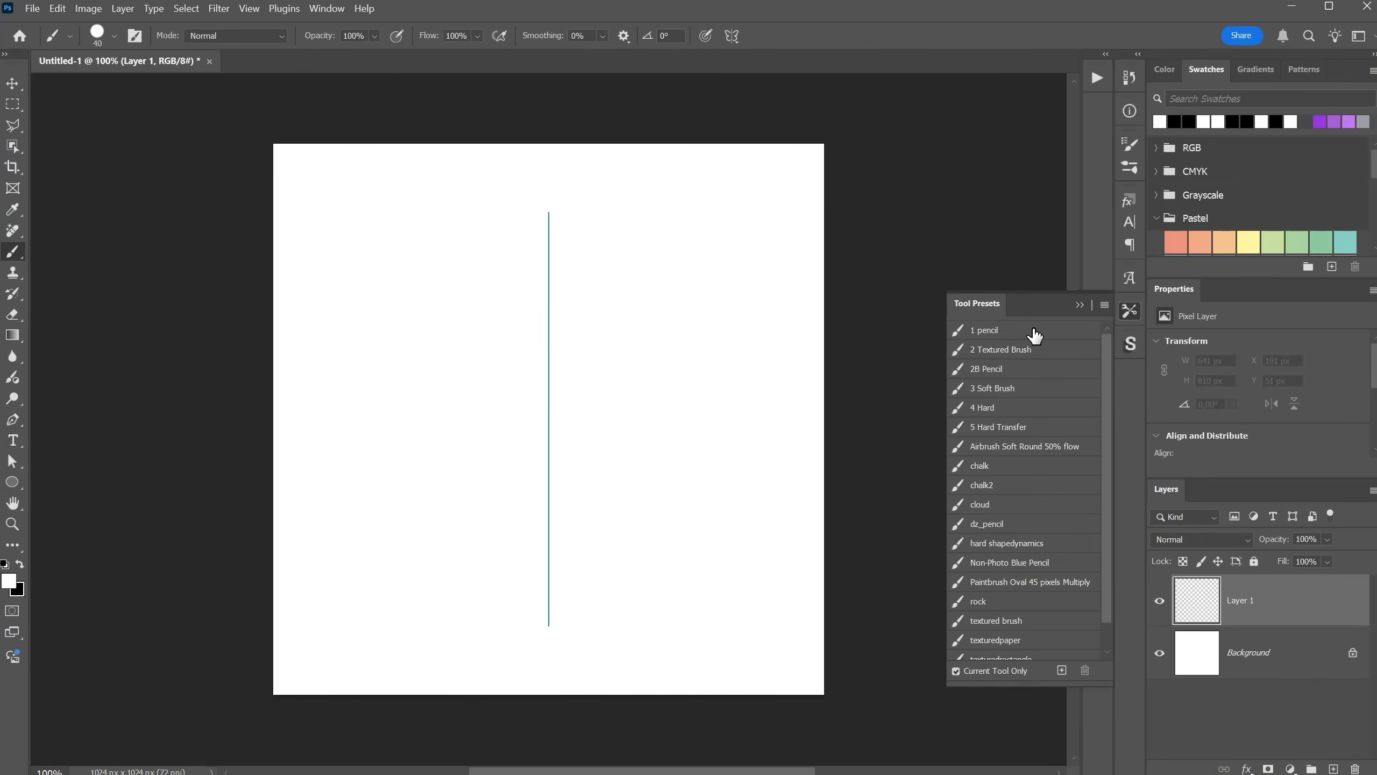
pyautogui.click(1034, 330)
# Draw the symmetric ornament with lower stem, diamond and circles, then flatten and select all.
pyautogui.click(1129, 310)
pyautogui.moveTo(547, 237)
pyautogui.mouseDown()
pyautogui.moveTo(412, 532)
pyautogui.moveTo(542, 491)
pyautogui.moveTo(518, 602)
pyautogui.moveTo(548, 168)
pyautogui.mouseUp()
pyautogui.moveTo(547, 429); pyautogui.dragTo(548, 458)
pyautogui.hotkey('ctrl', 'shift', 'e')
pyautogui.hotkey('ctrl', 'a')
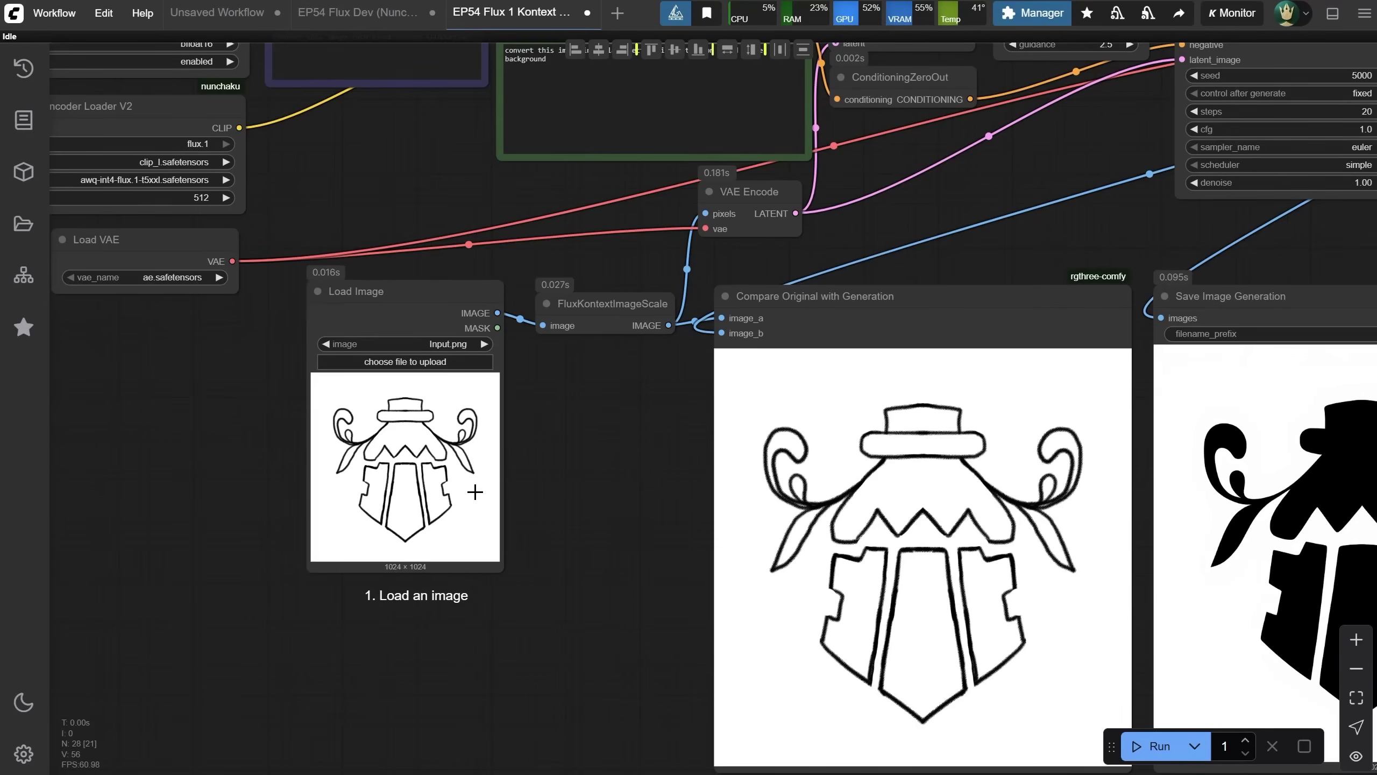
# Paste the ornament drawing into the Kontext Load Image node and generate its silhouette.
pyautogui.click(450, 462)
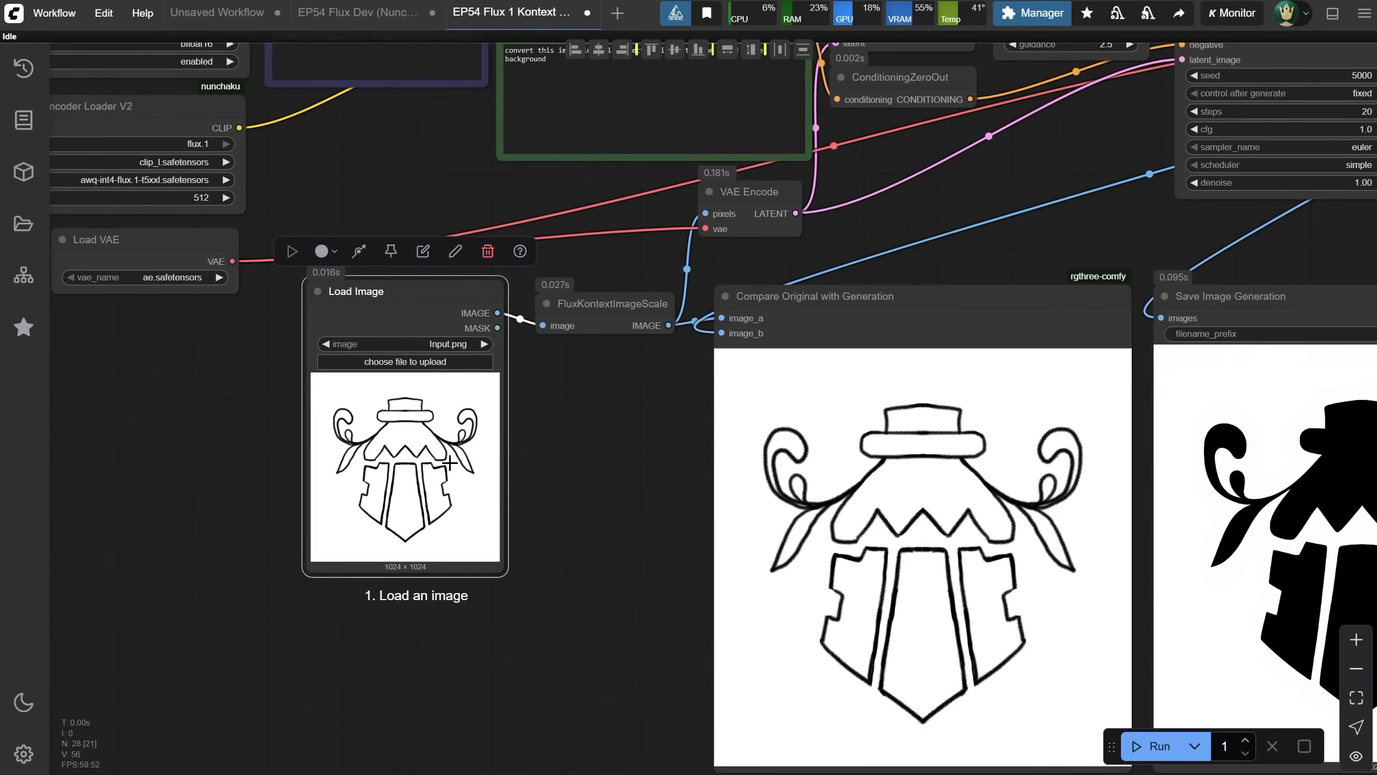
pyautogui.hotkey('ctrl', 'v')
pyautogui.scroll(3, 563, 521)
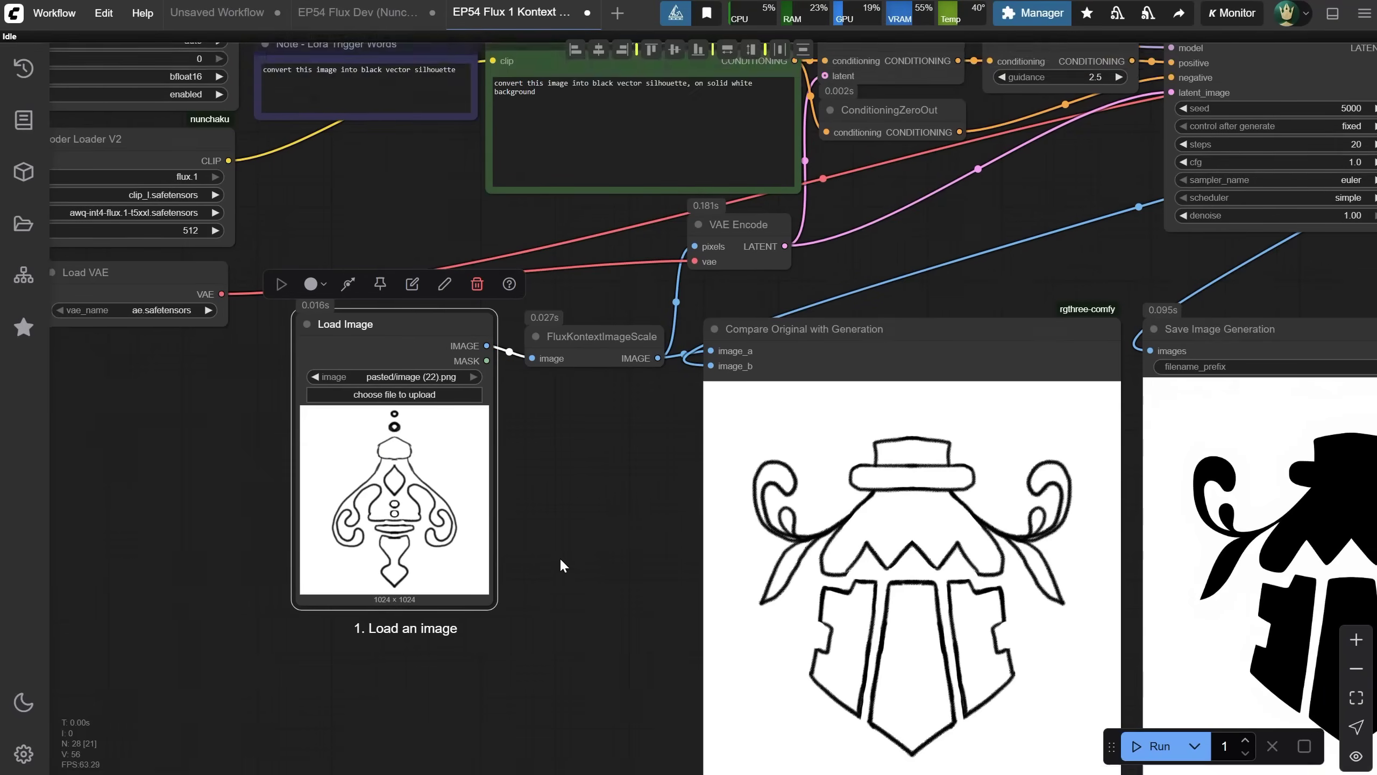
pyautogui.moveTo(537, 640); pyautogui.dragTo(478, 525)
pyautogui.click(1157, 747)
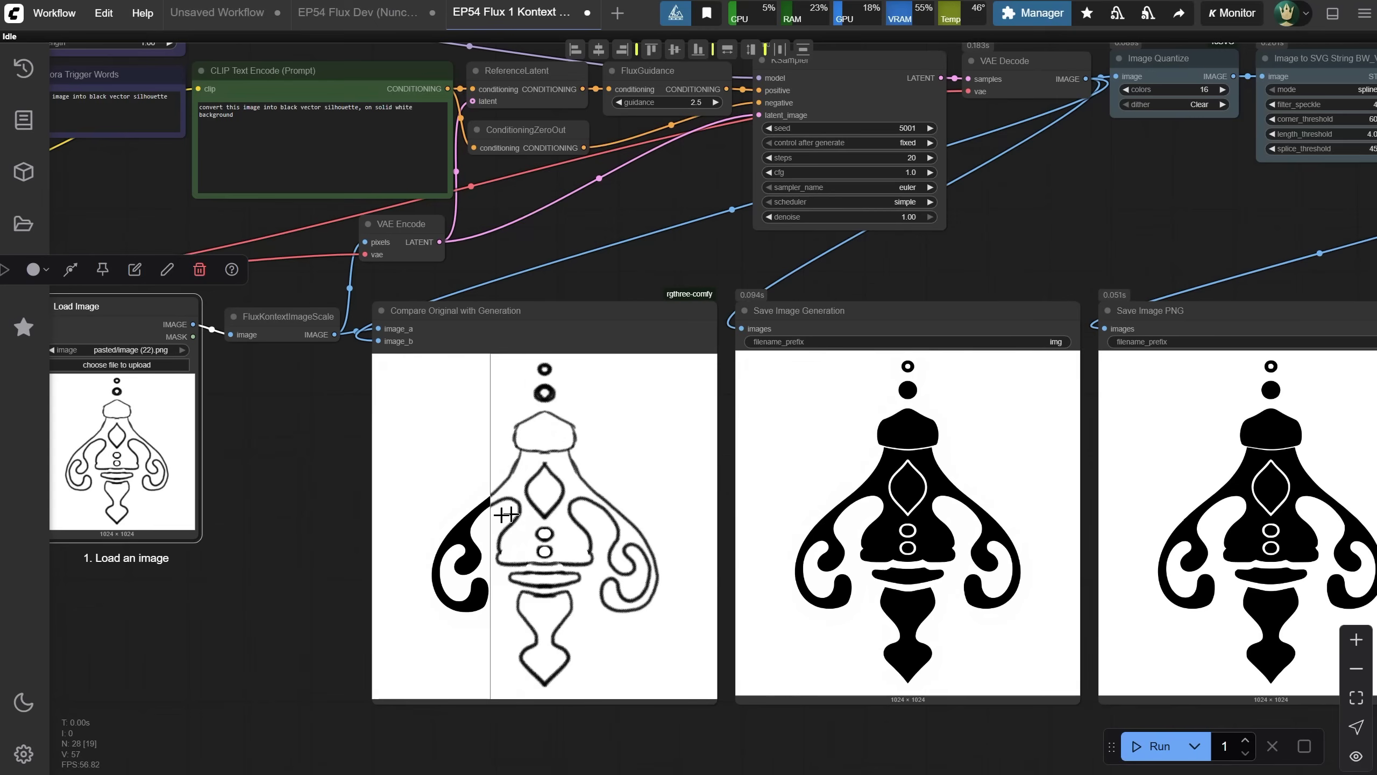
# Regenerate the ornament silhouette with the next seed, 5002, and review all three output previews.
pyautogui.click(1154, 747)
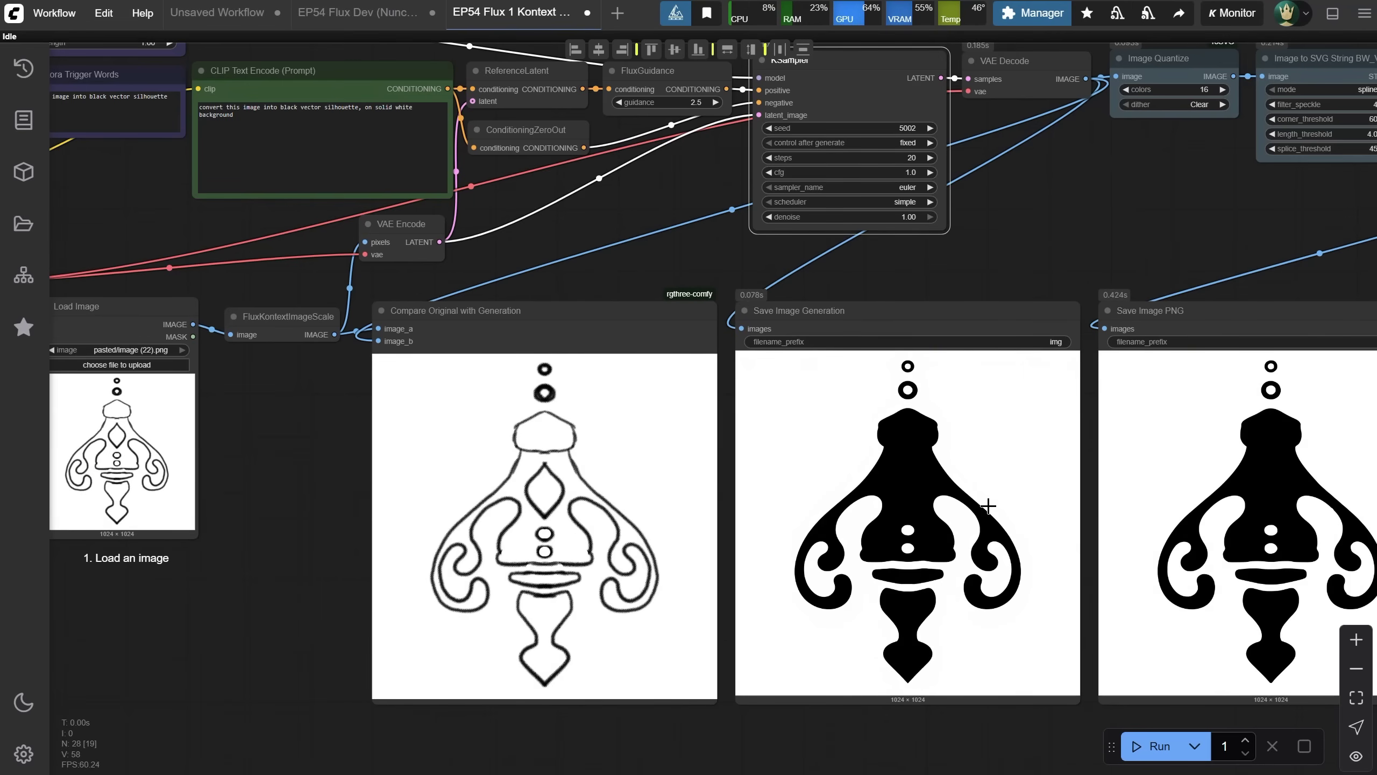
pyautogui.moveTo(1127, 231); pyautogui.dragTo(1007, 204)
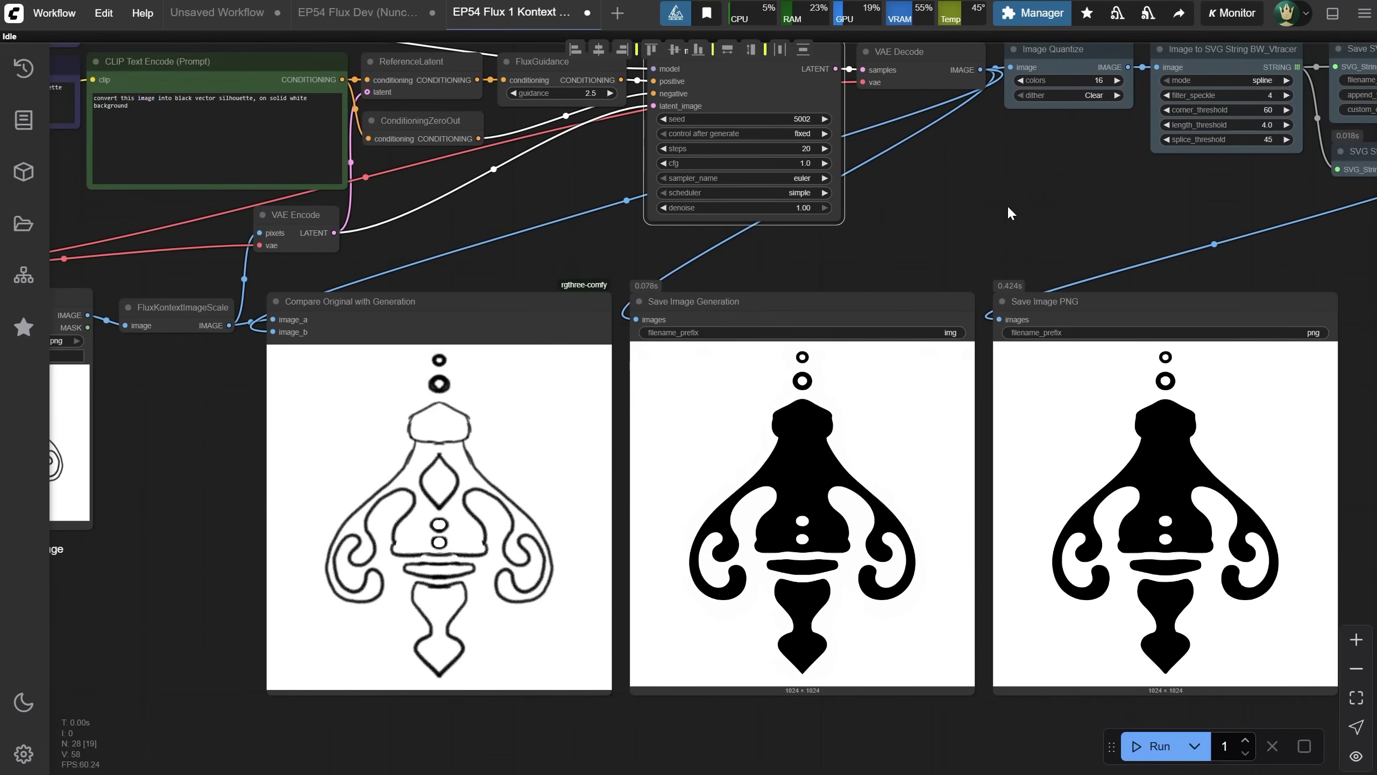
pyautogui.rightClick(1159, 500)
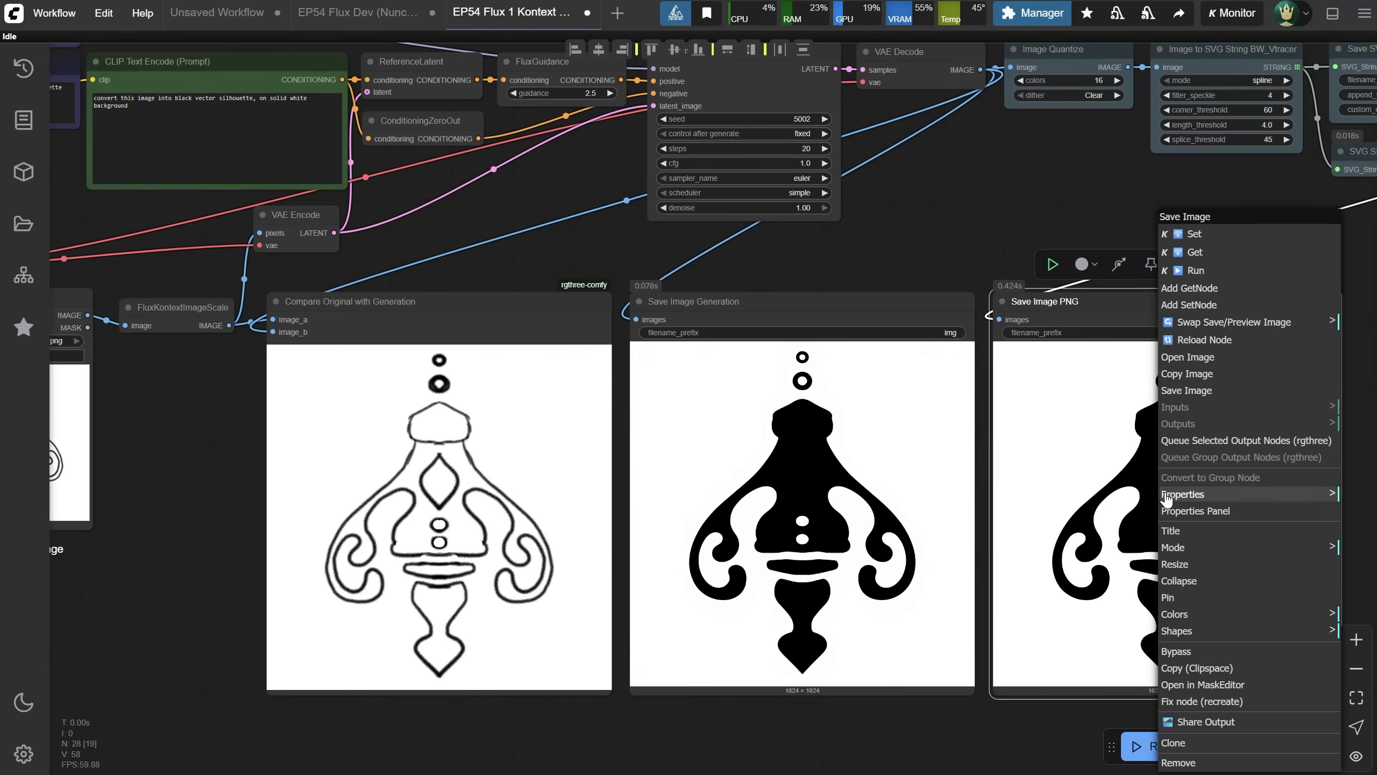
pyautogui.click(1190, 373)
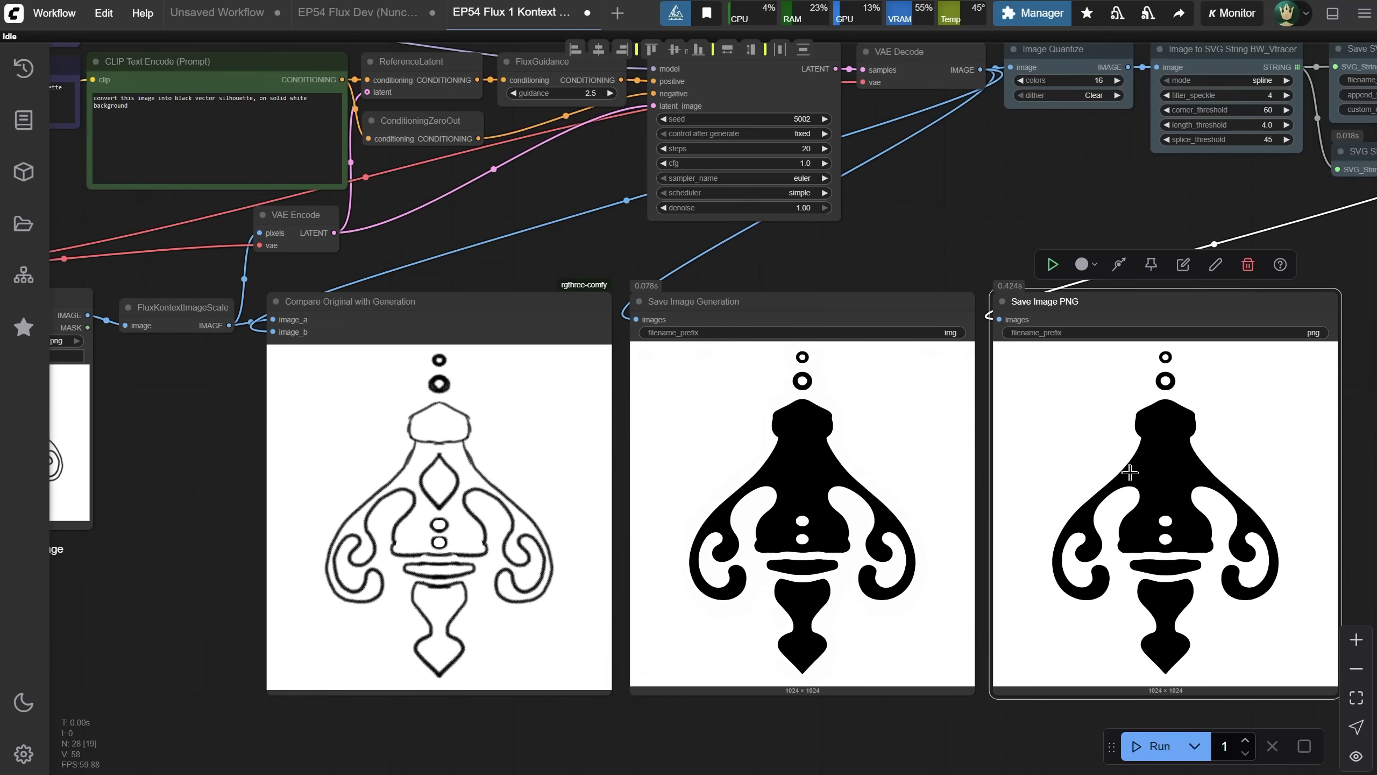
# Back in the Flux Dev workflow, paste the ornament image into the Load Image node.
pyautogui.click(358, 11)
pyautogui.scroll(-5, 324, 215)
pyautogui.scroll(3, 959, 439)
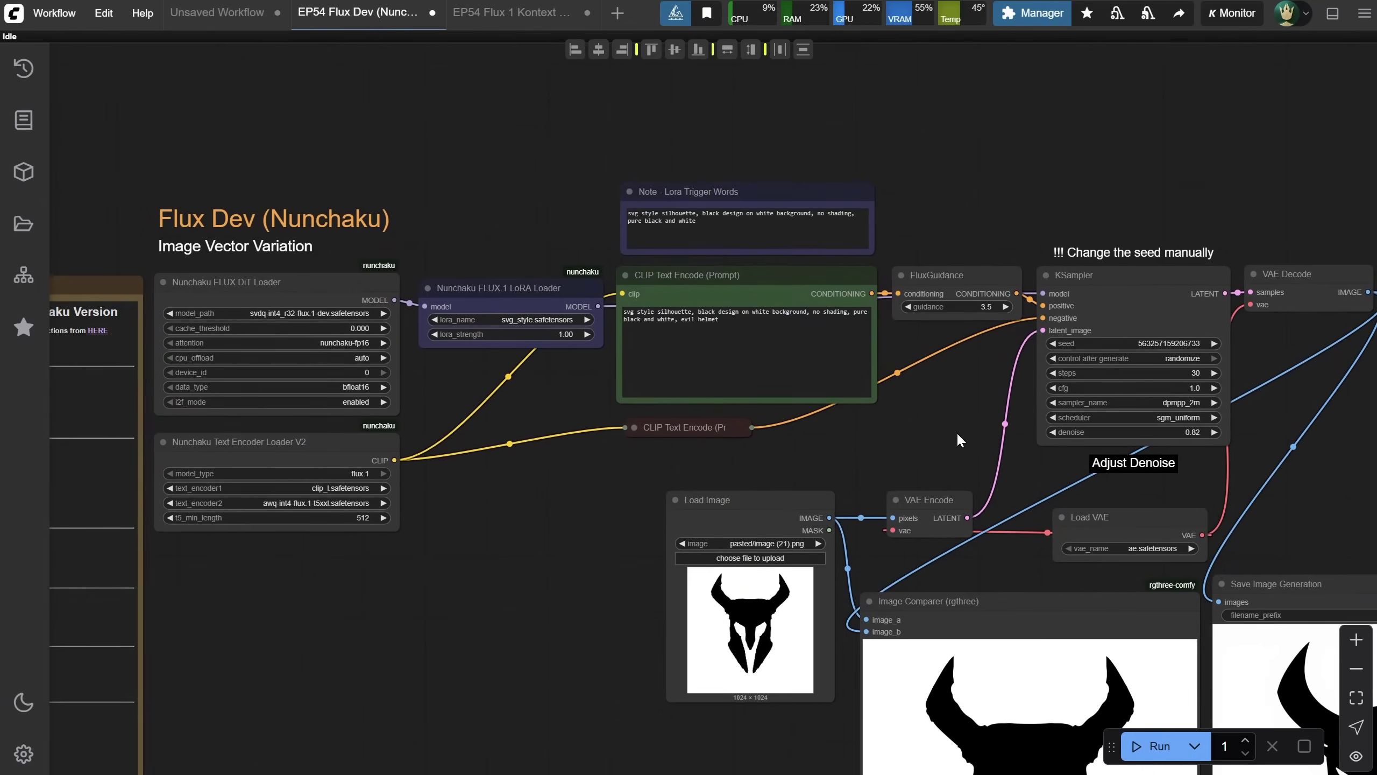
pyautogui.moveTo(492, 685); pyautogui.dragTo(298, 575)
pyautogui.click(551, 501)
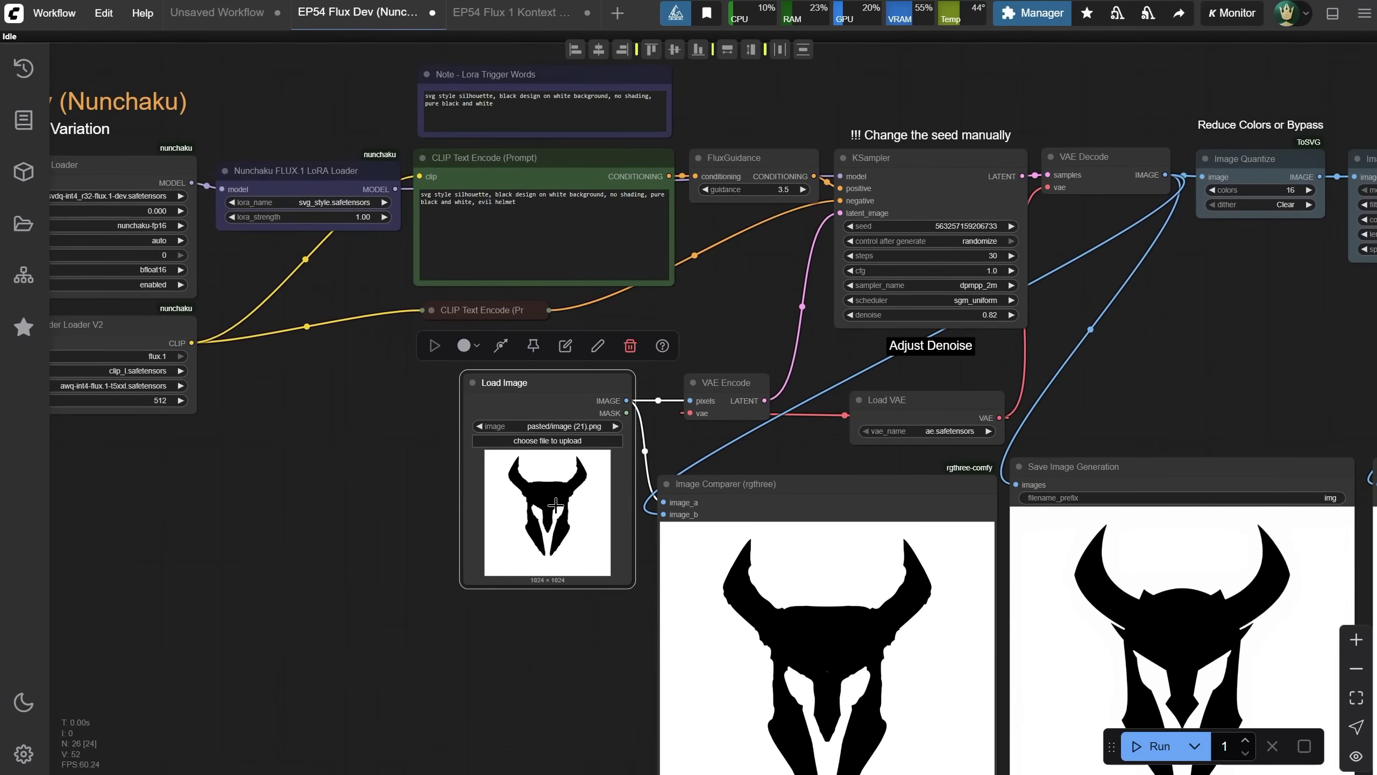
pyautogui.hotkey('ctrl', 'v')
# Replace 'evil helmet' with 'vintage ornament' in the prompt, set denoise to 0.75 and run.
pyautogui.scroll(6, 504, 57)
pyautogui.moveTo(524, 315); pyautogui.dragTo(458, 314)
pyautogui.write('vintage on')
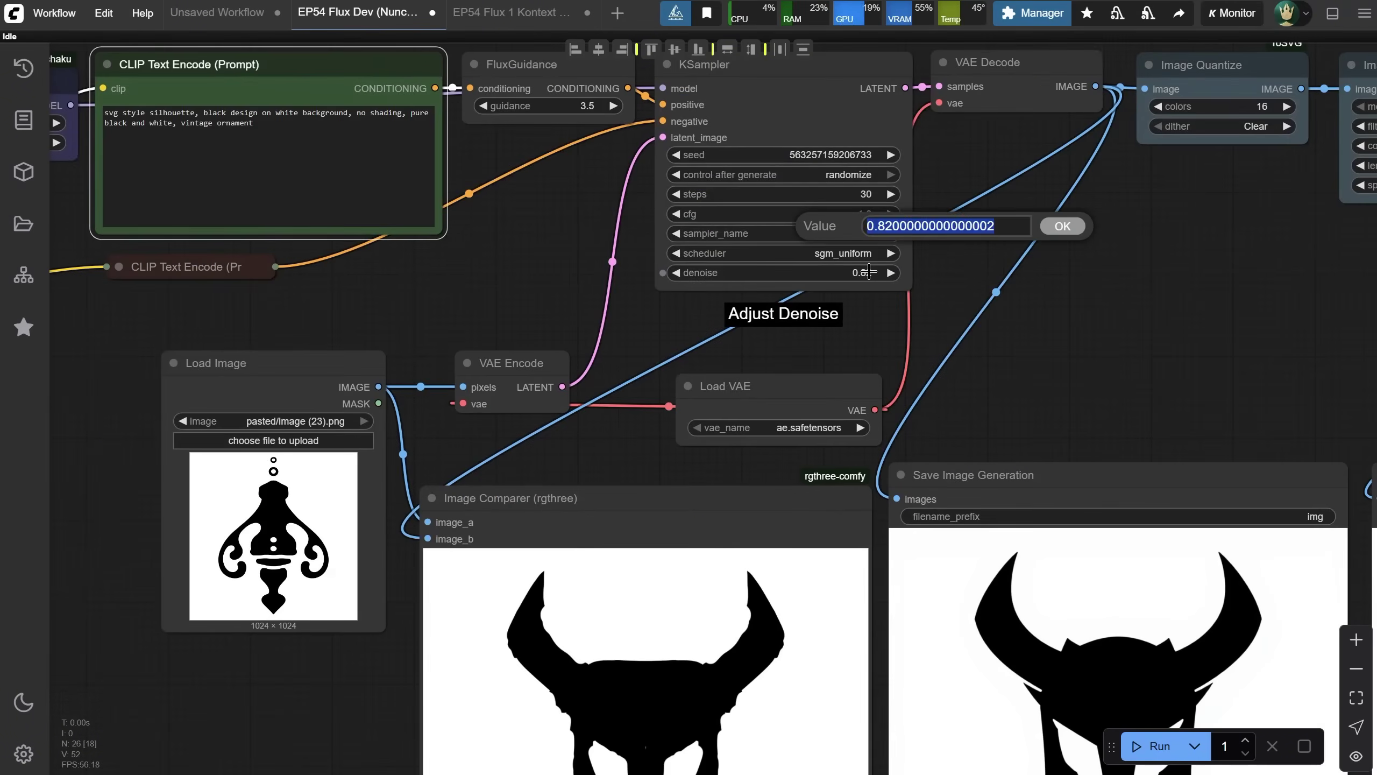
pyautogui.press('Return')
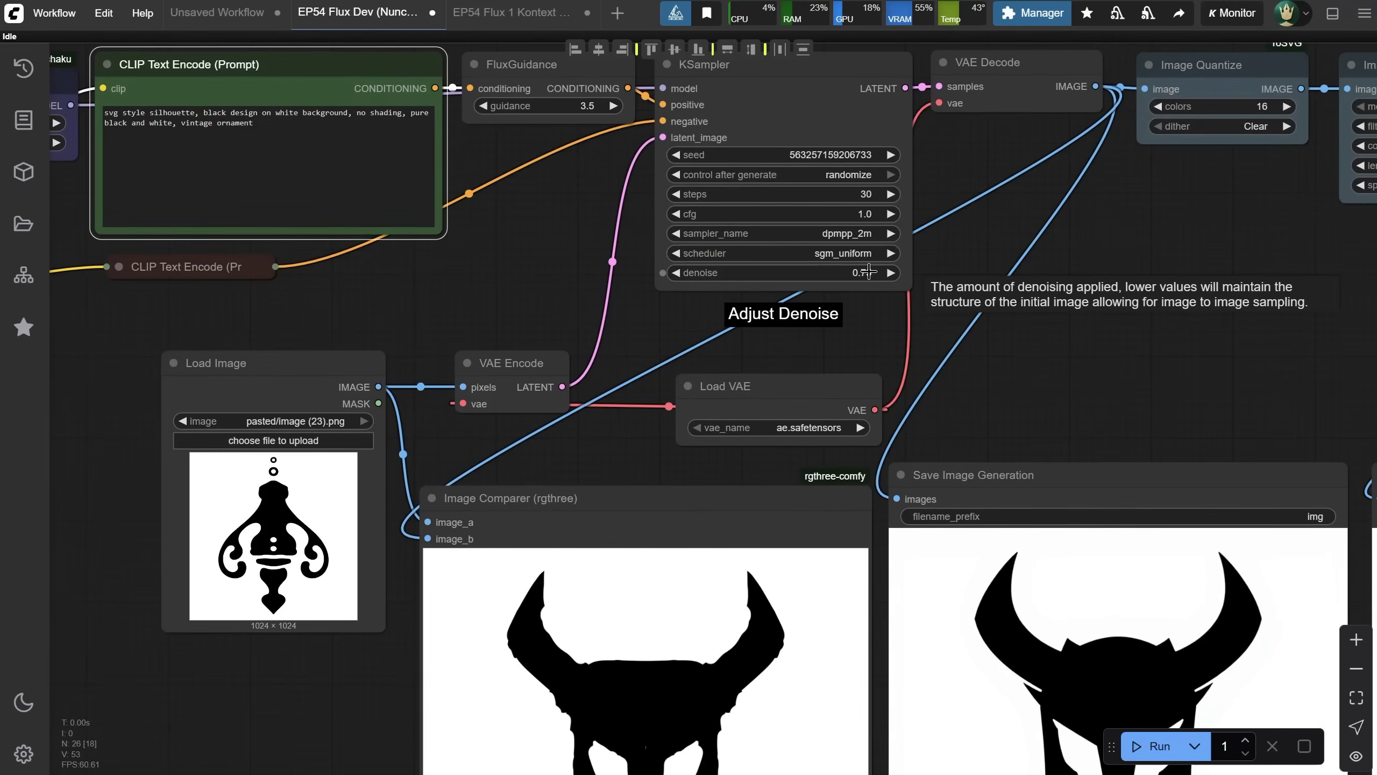
pyautogui.click(1150, 746)
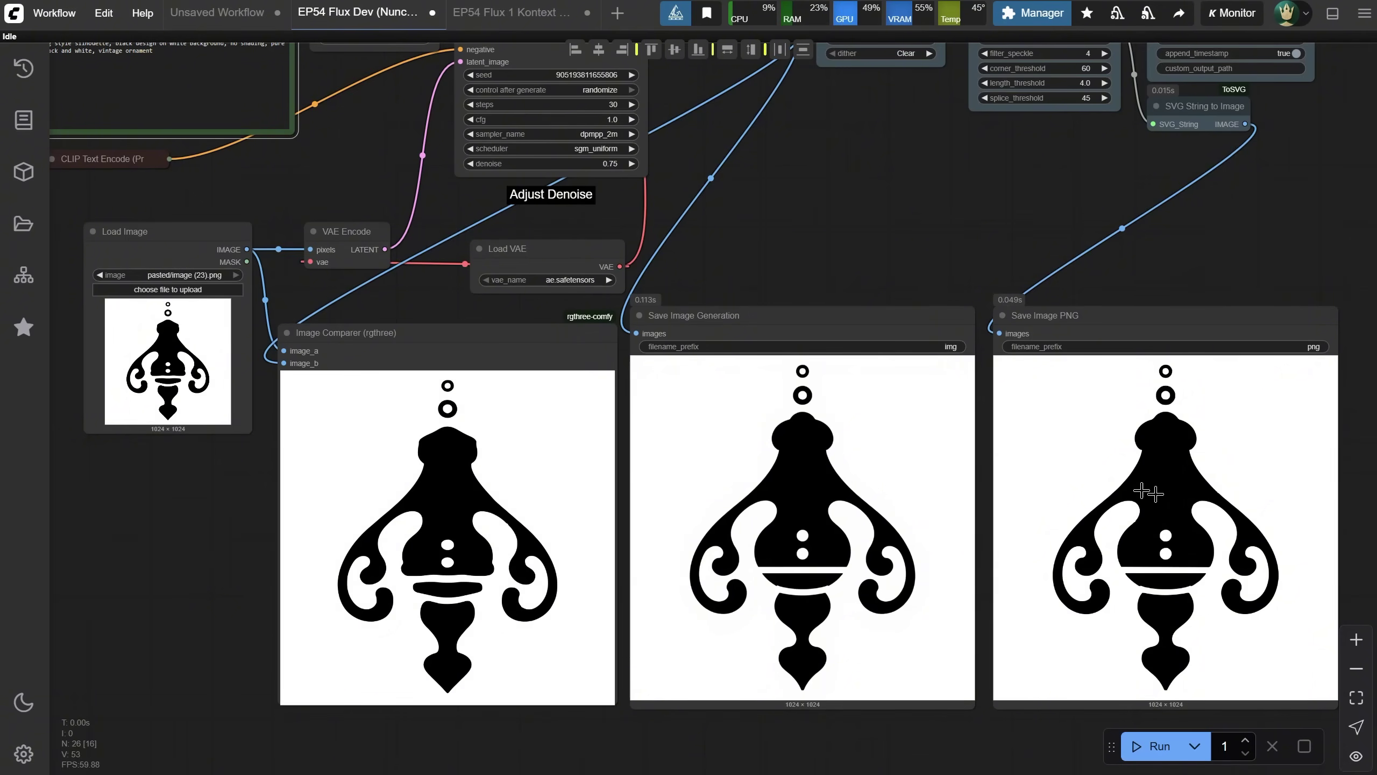
# In the Flux 1 Kontext workflow, load the cat image, generate its silhouette, then rerun with a randomized seed.
pyautogui.click(490, 15)
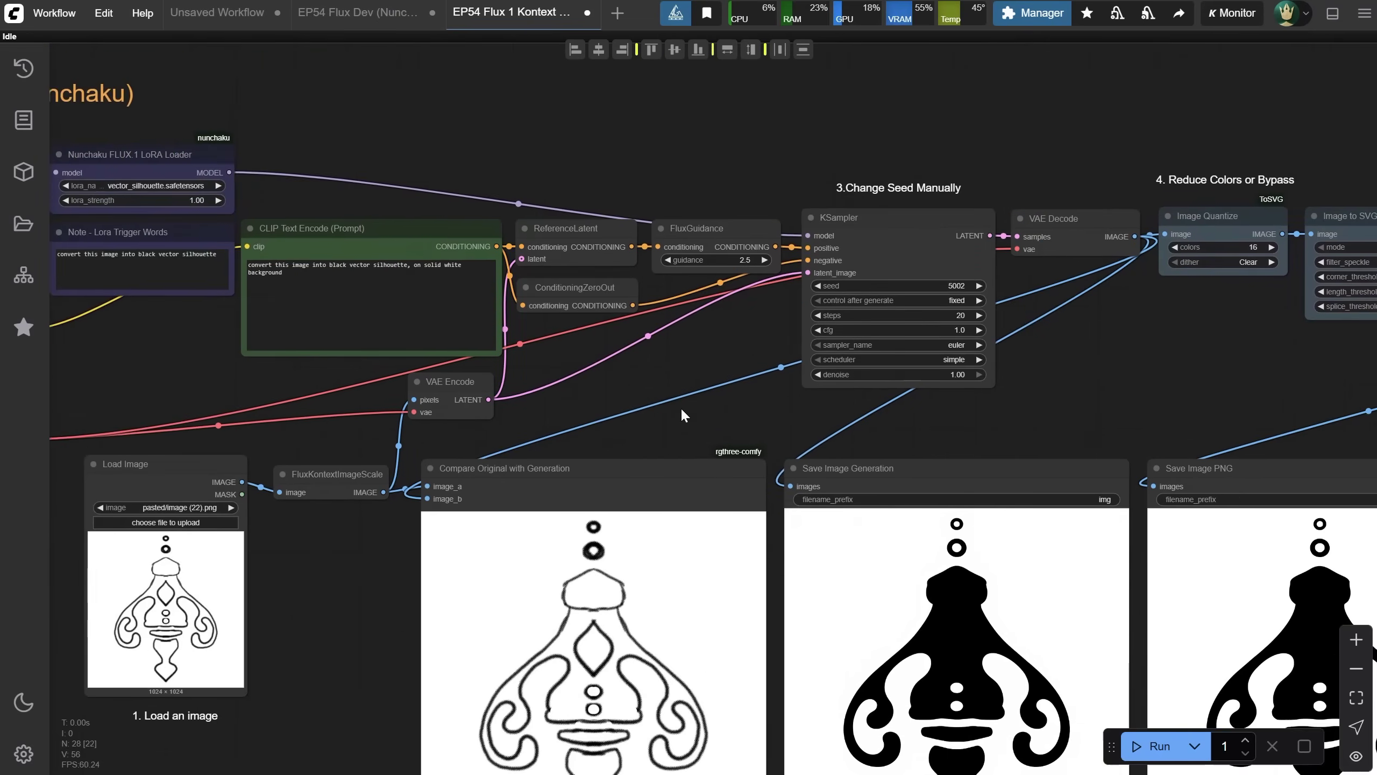
pyautogui.moveTo(682, 411); pyautogui.dragTo(736, 239)
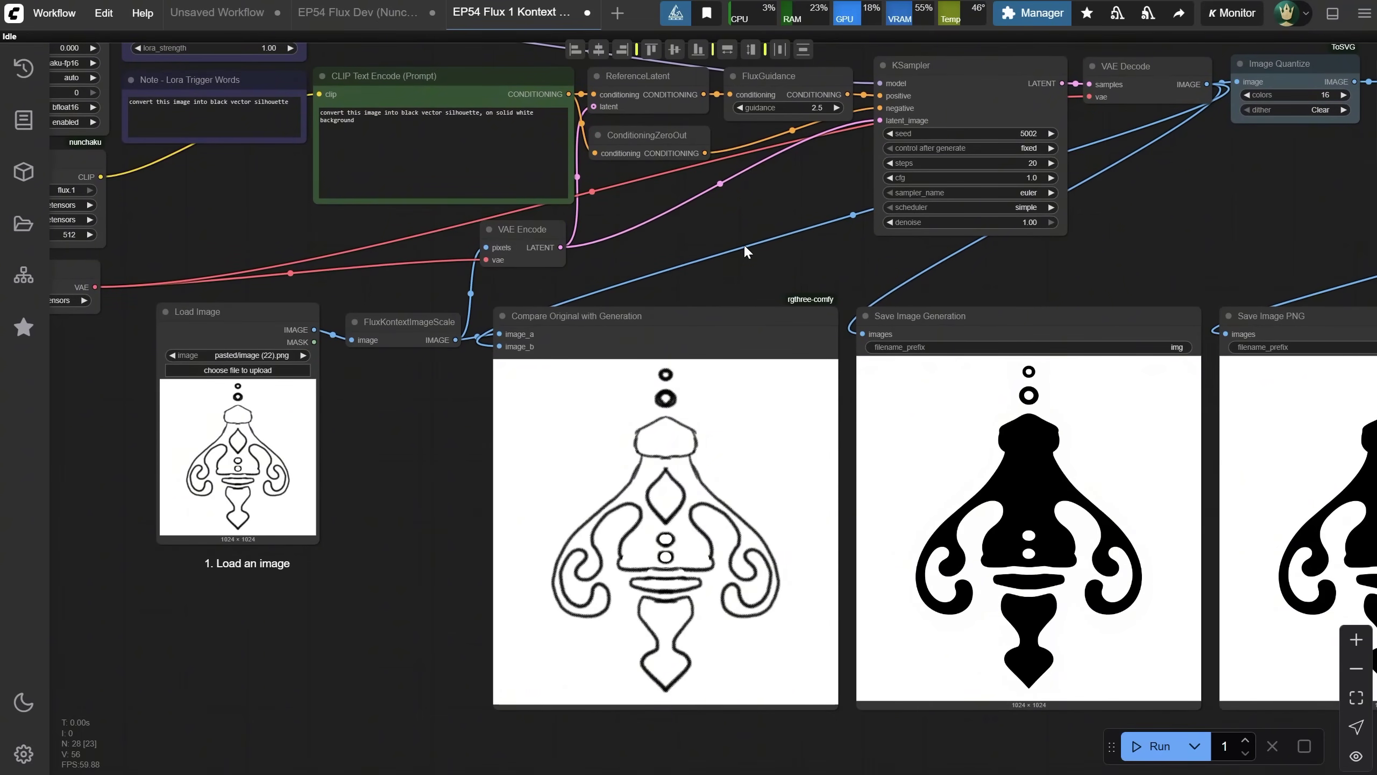
pyautogui.click(212, 370)
pyautogui.doubleClick(105, 62)
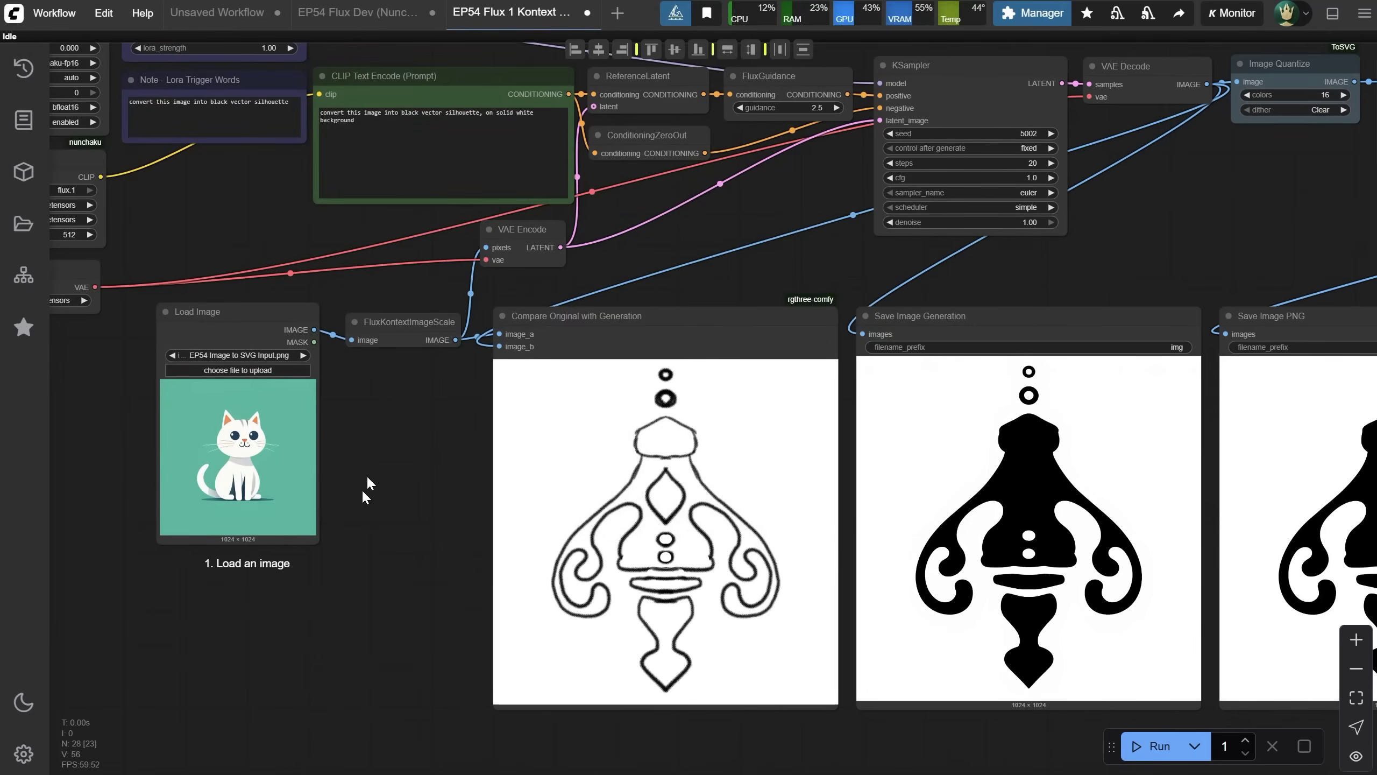
pyautogui.hotkey('ctrl', 'Return')
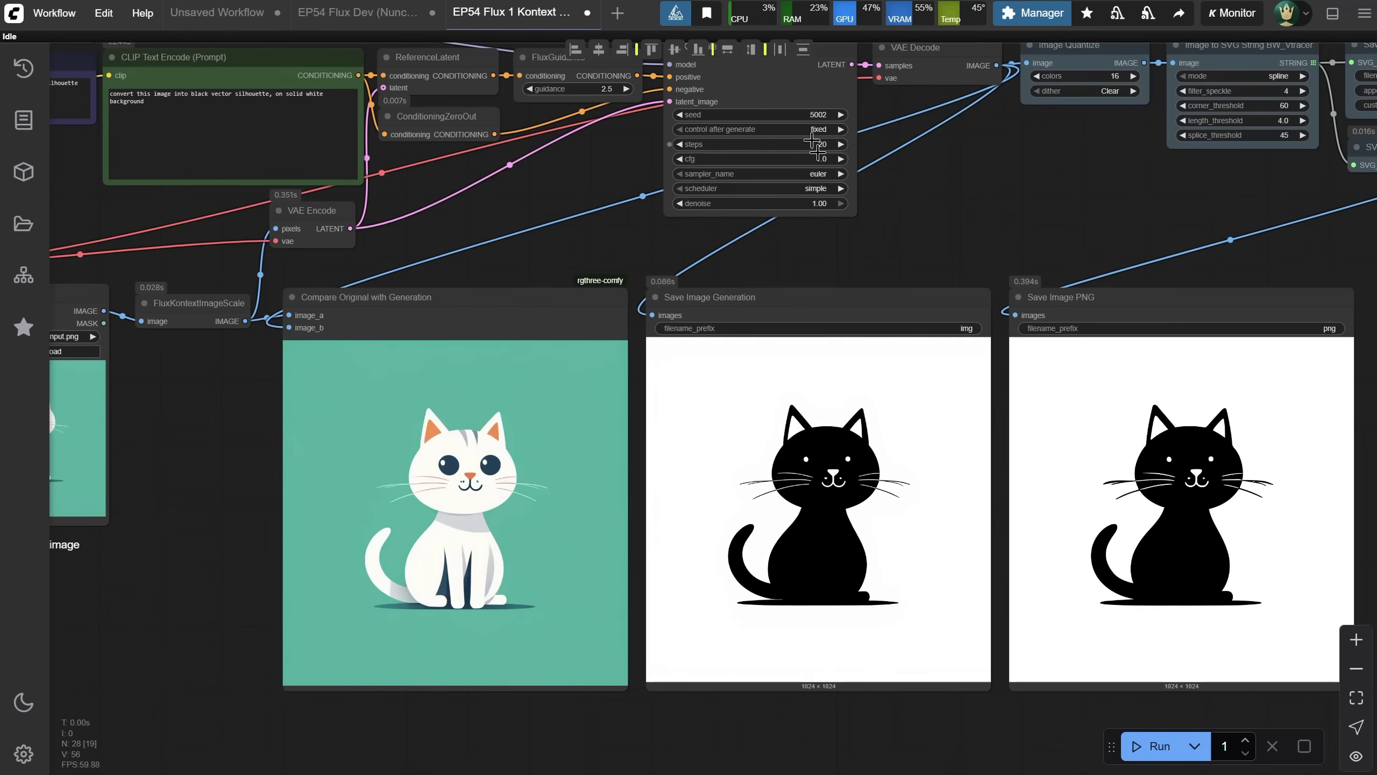
pyautogui.click(813, 131)
pyautogui.click(814, 184)
pyautogui.hotkey('ctrl', 'Return')
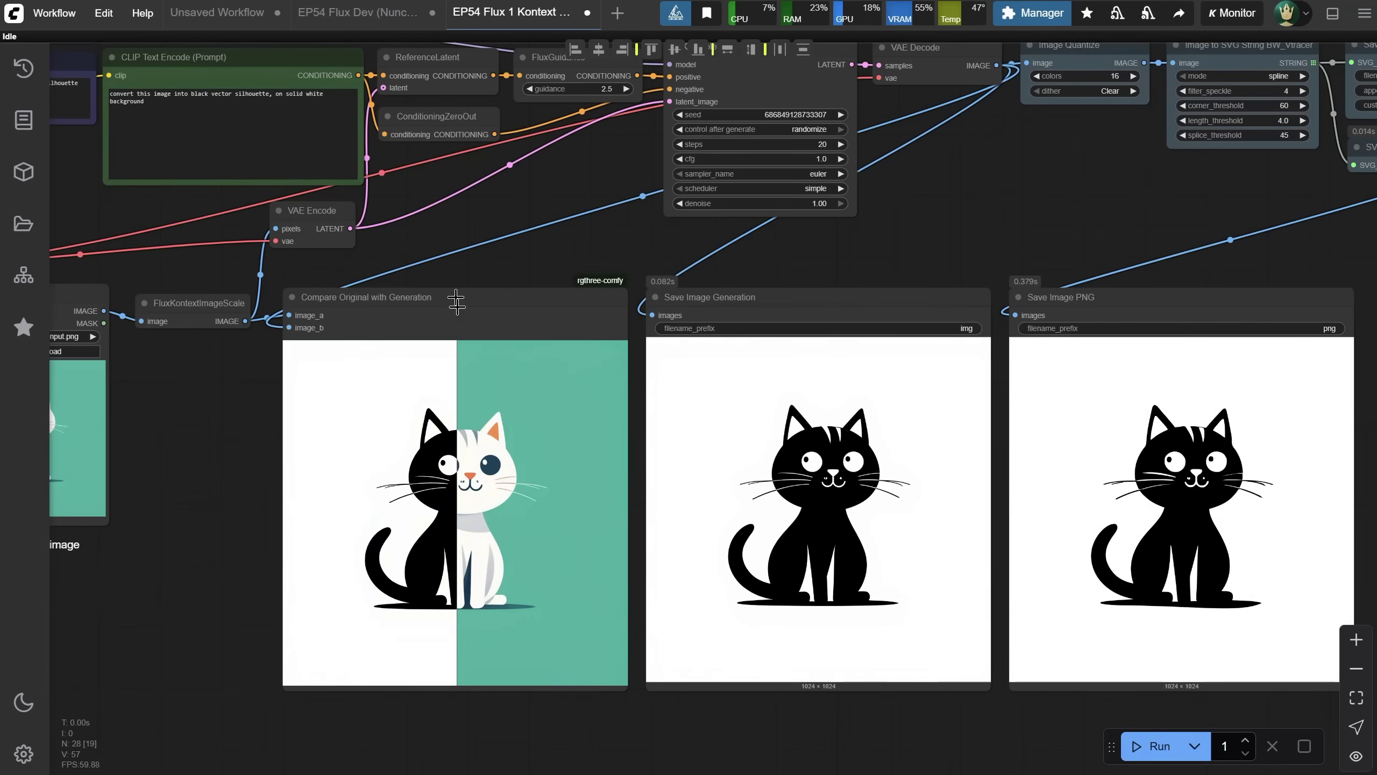
# Load the 001_start portrait and then the 002_start rabbit image as new inputs.
pyautogui.hscroll(-3, 325, 434)
pyautogui.click(114, 358)
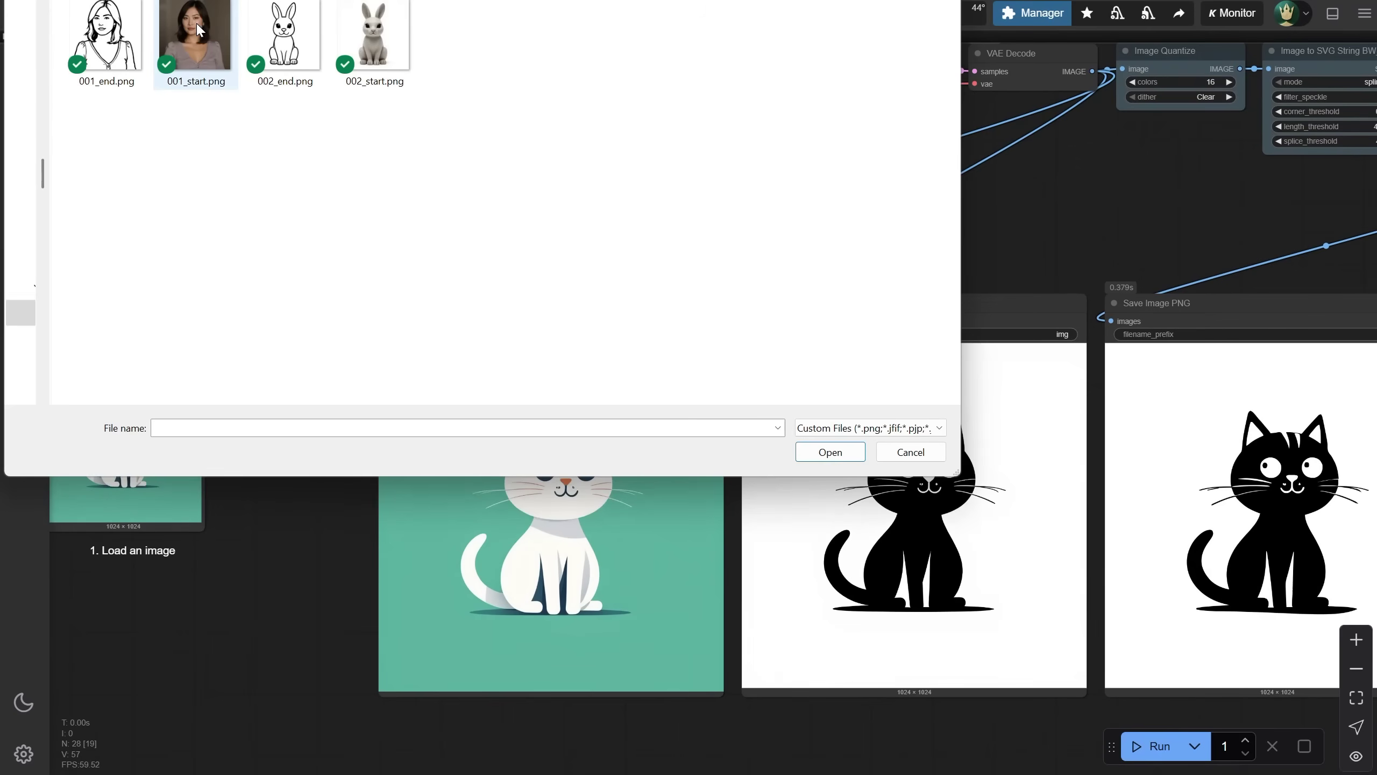
pyautogui.click(204, 45)
pyautogui.doubleClick(190, 42)
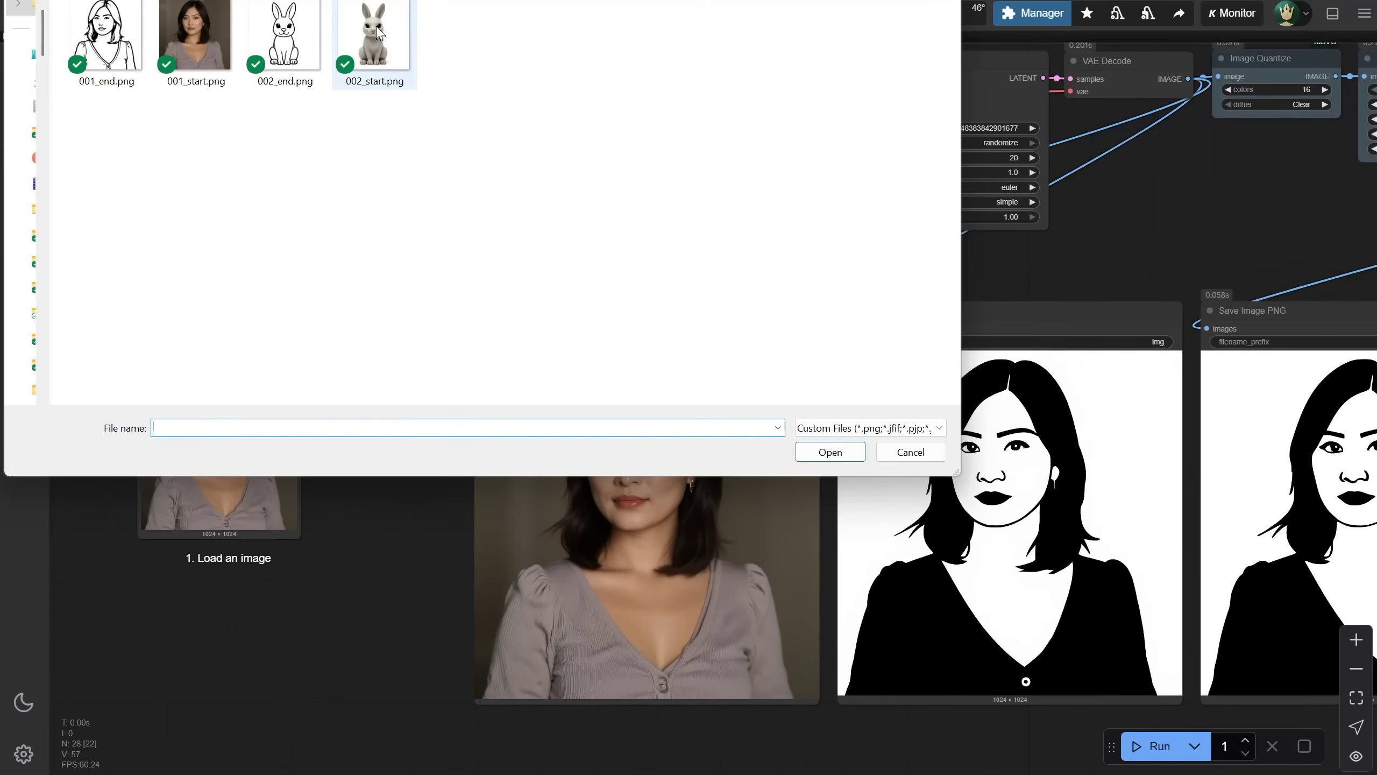
pyautogui.doubleClick(376, 34)
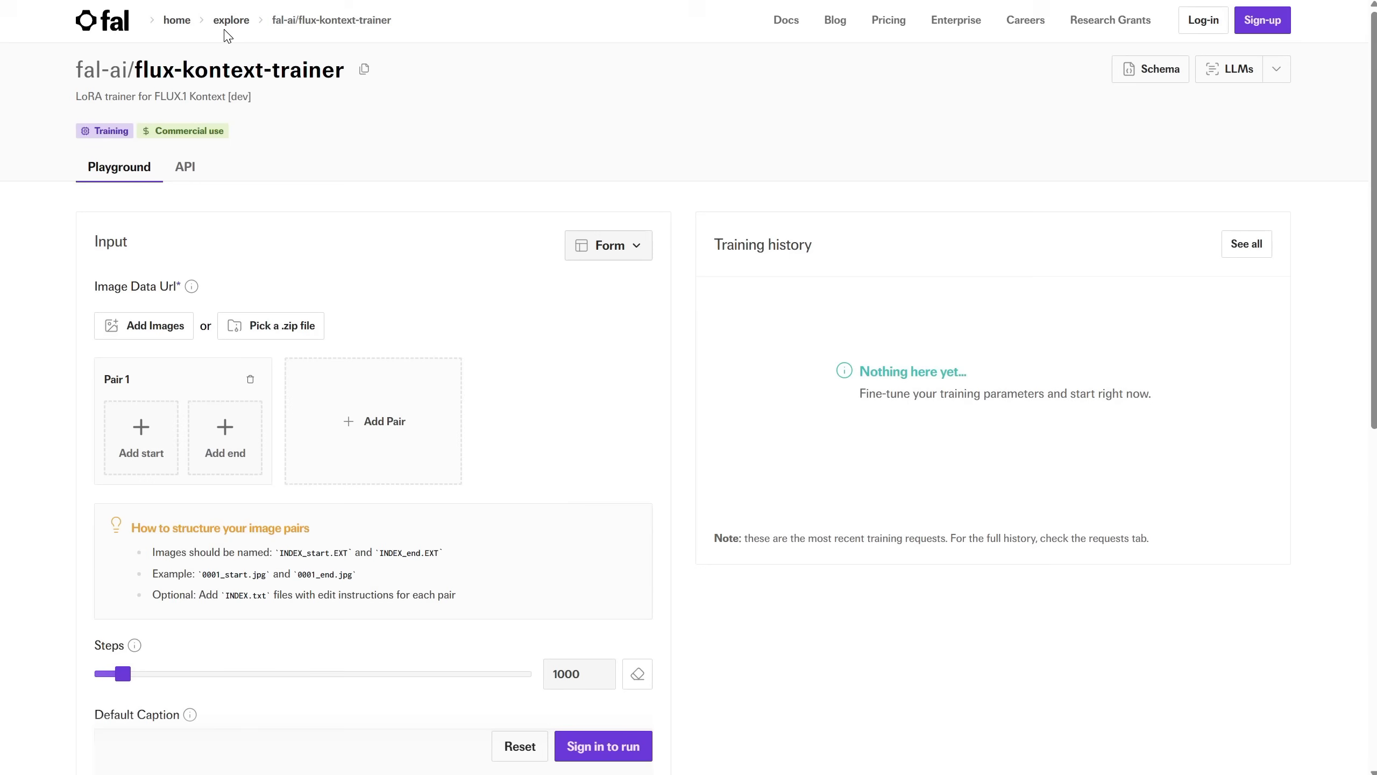
# Select the 001 and 002 start/end images in the trainer's upload dialog.
pyautogui.click(147, 328)
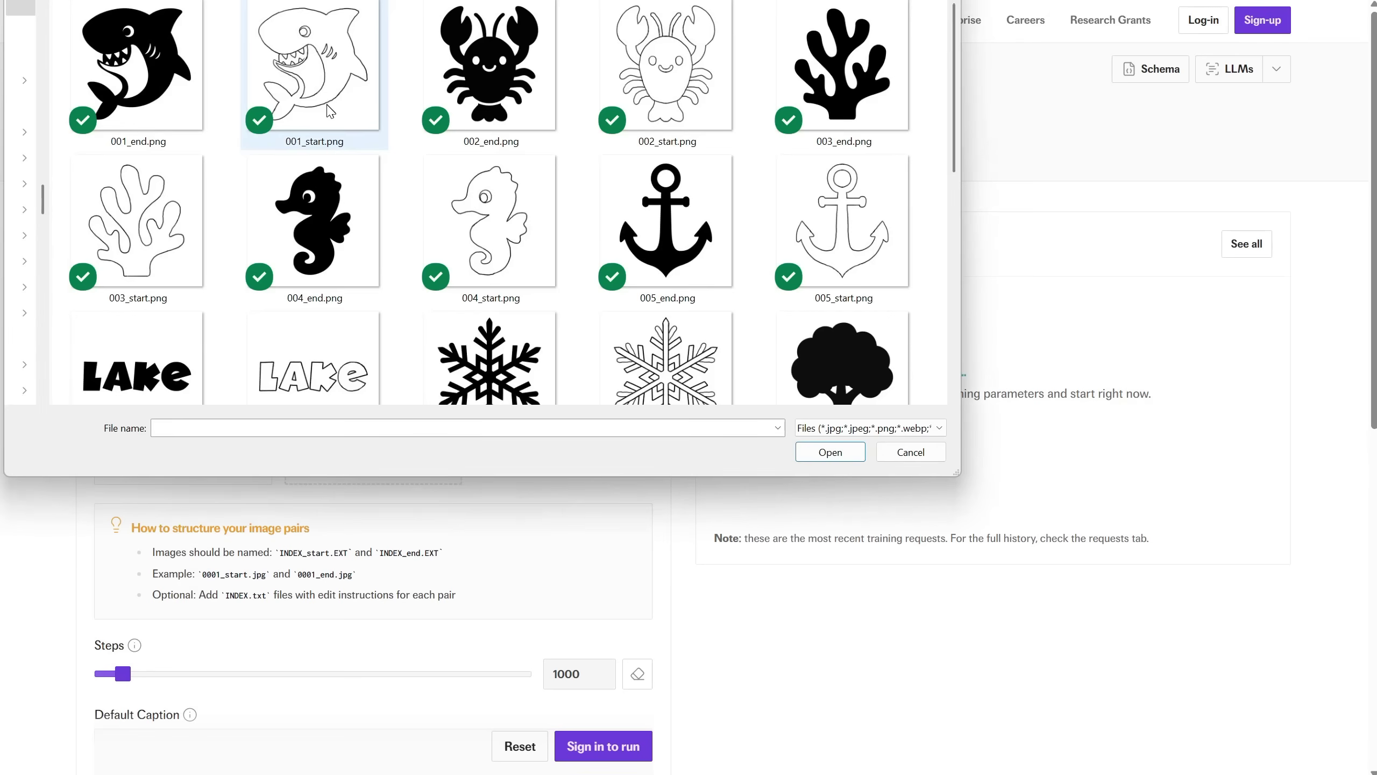
pyautogui.click(331, 111)
pyautogui.click(151, 100)
pyautogui.click(663, 74)
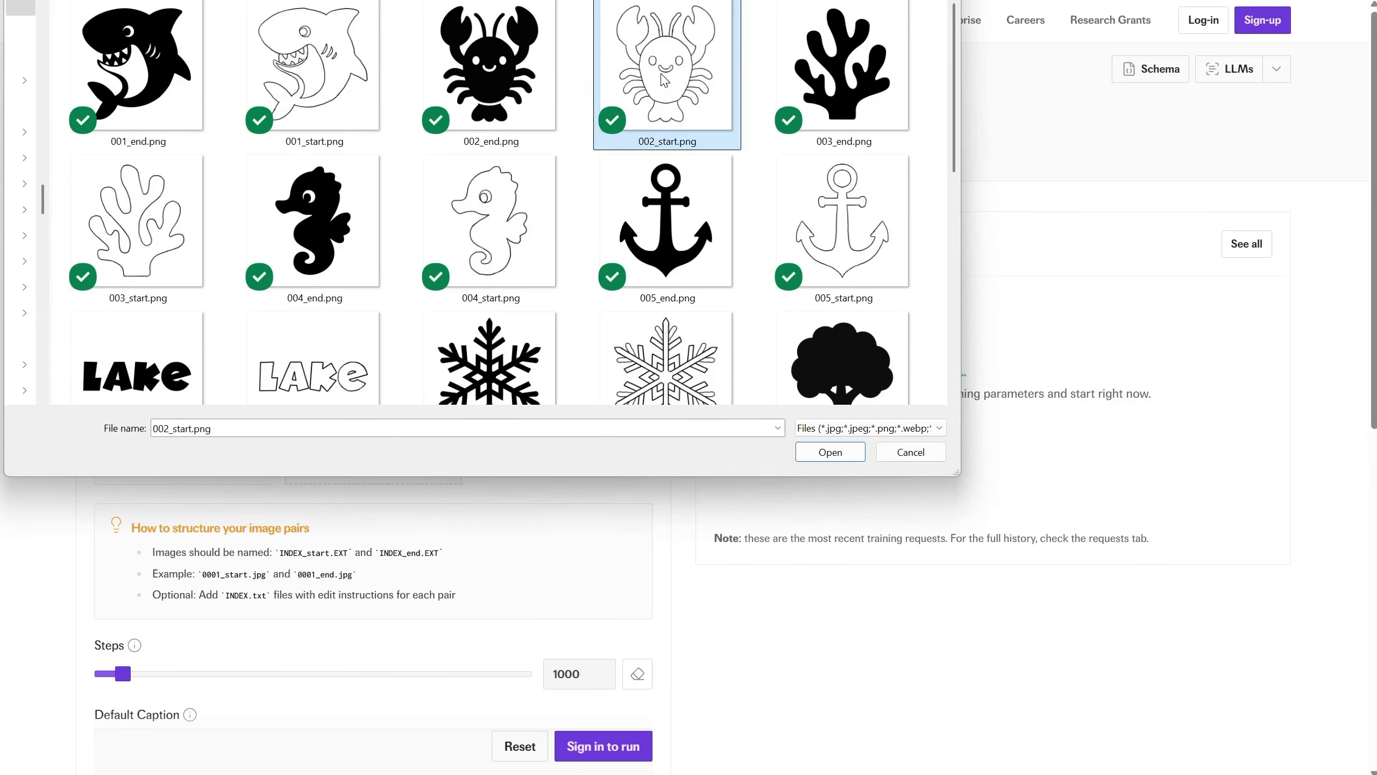
pyautogui.click(483, 69)
pyautogui.scroll(-5, 626, 157)
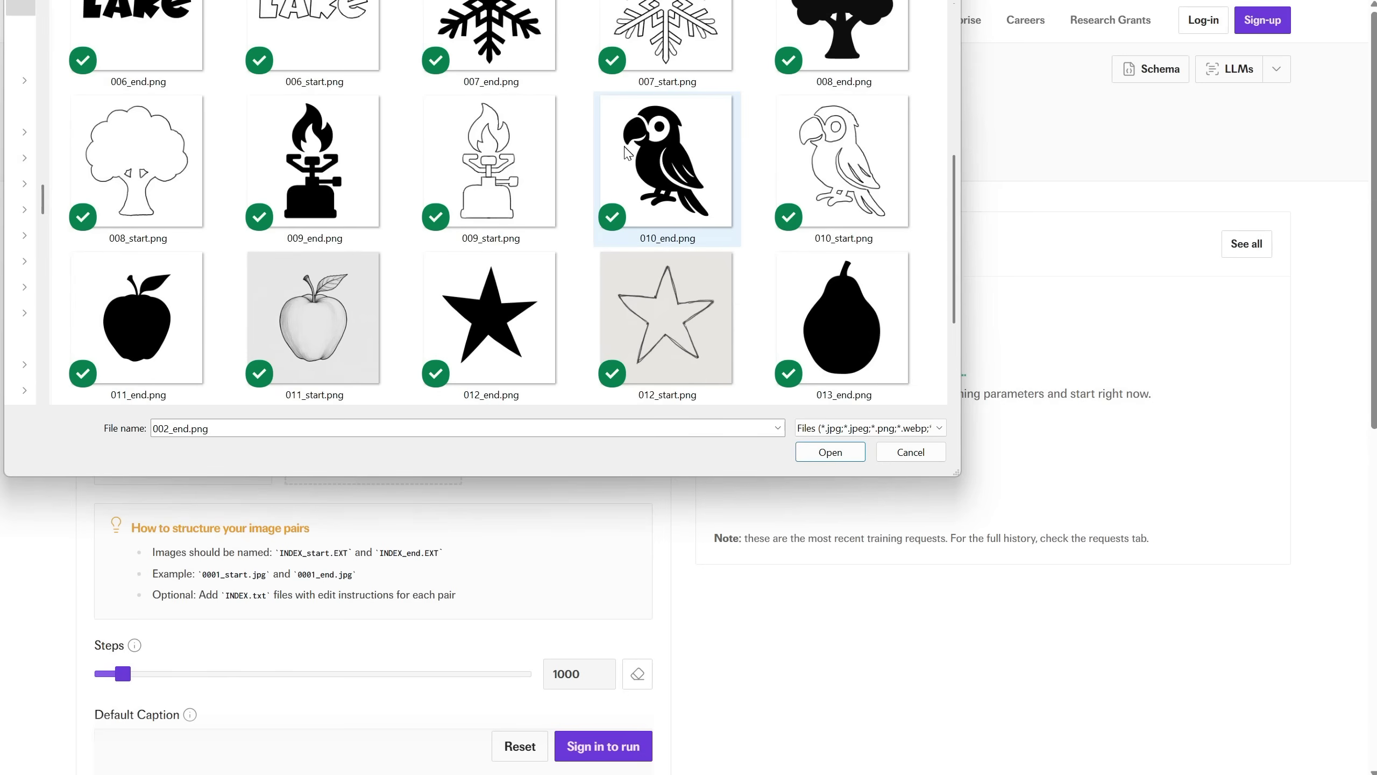
# Select the 011–014 start/end images, then select every file and upload them all as training pairs.
pyautogui.click(721, 345)
pyautogui.click(540, 333)
pyautogui.click(325, 327)
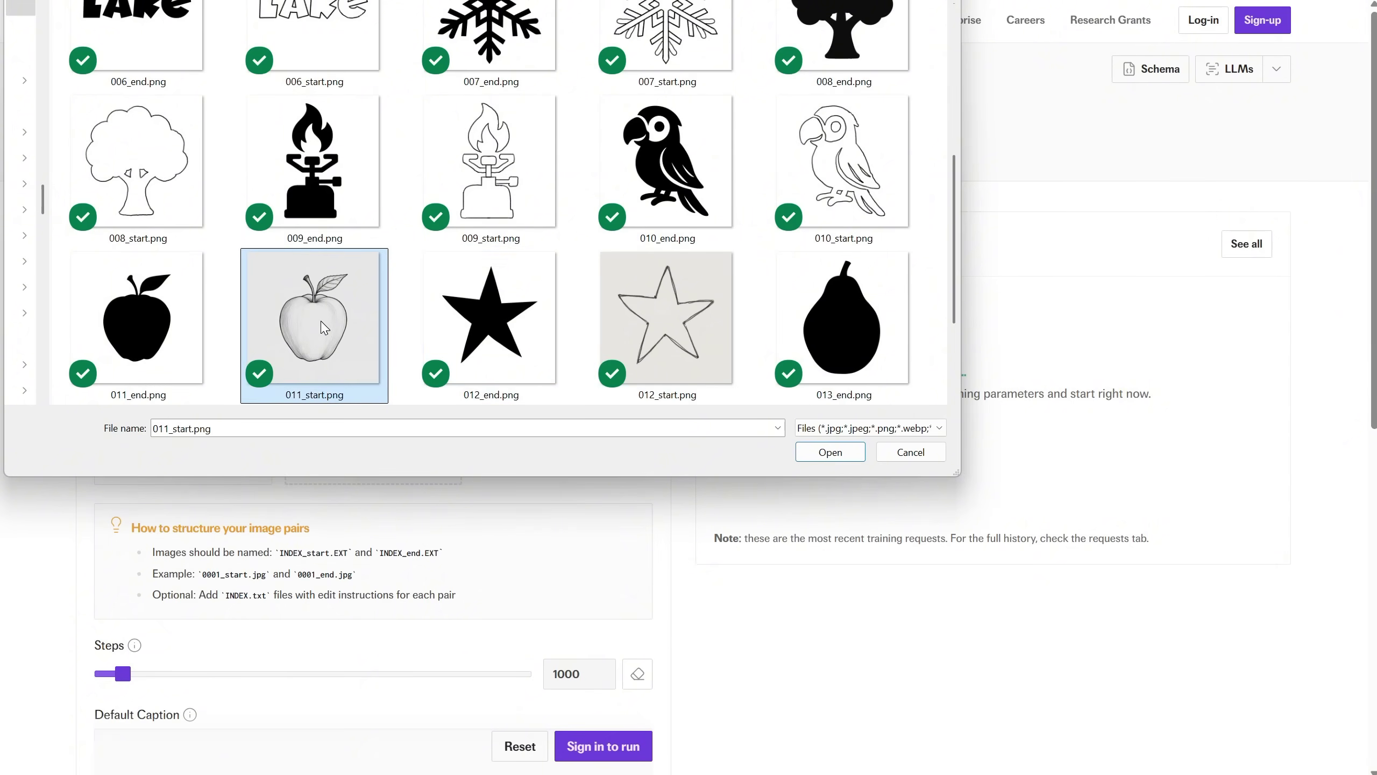
pyautogui.click(163, 324)
pyautogui.scroll(-3, 537, 289)
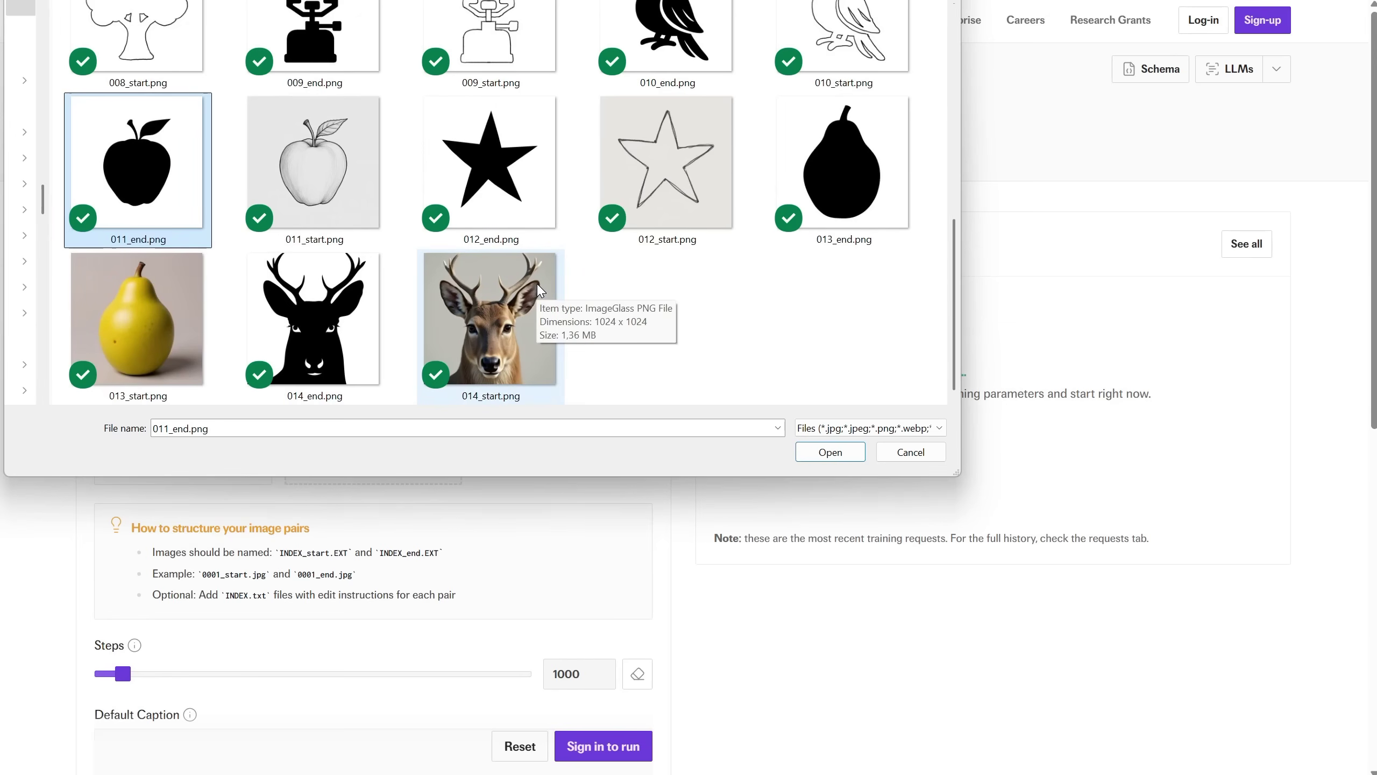
pyautogui.click(488, 323)
pyautogui.click(347, 329)
pyautogui.click(128, 333)
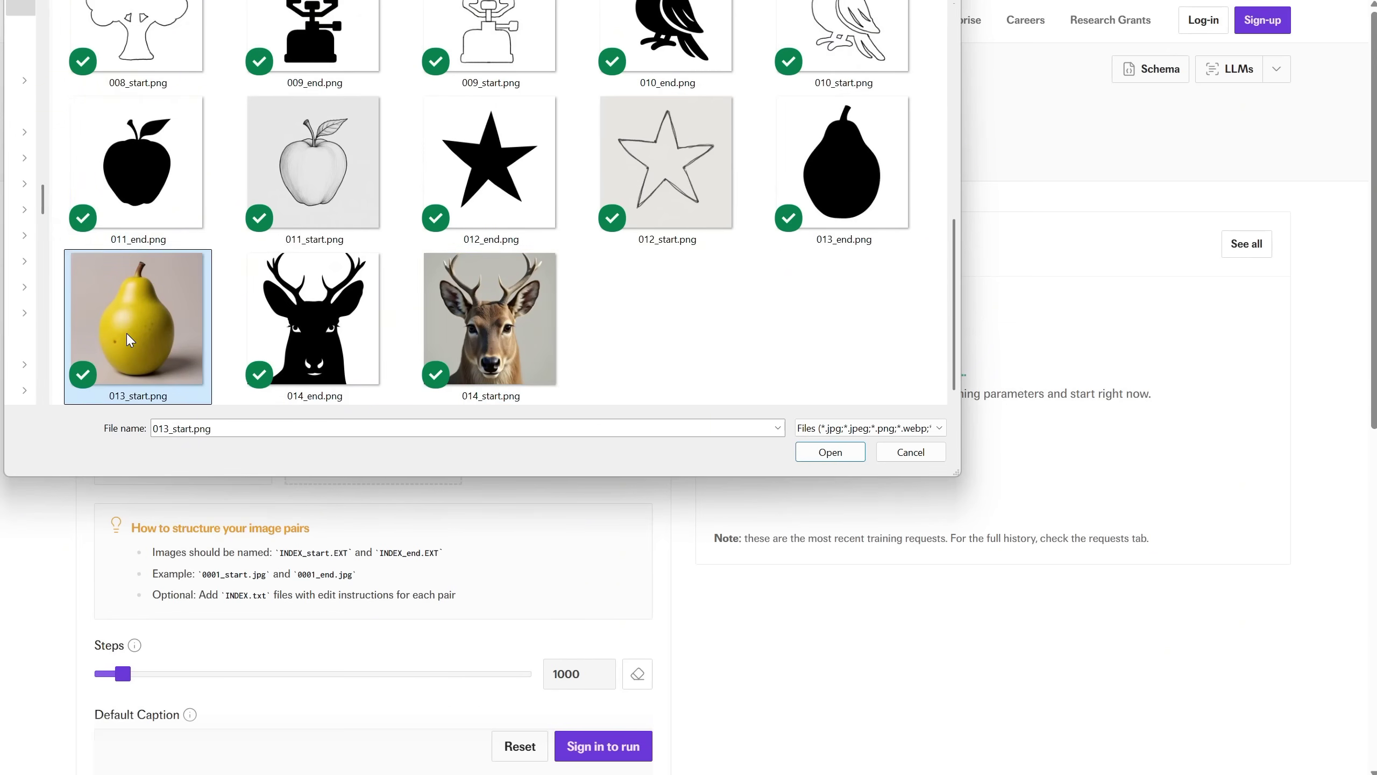
pyautogui.hotkey('ctrl', 'a')
pyautogui.click(829, 452)
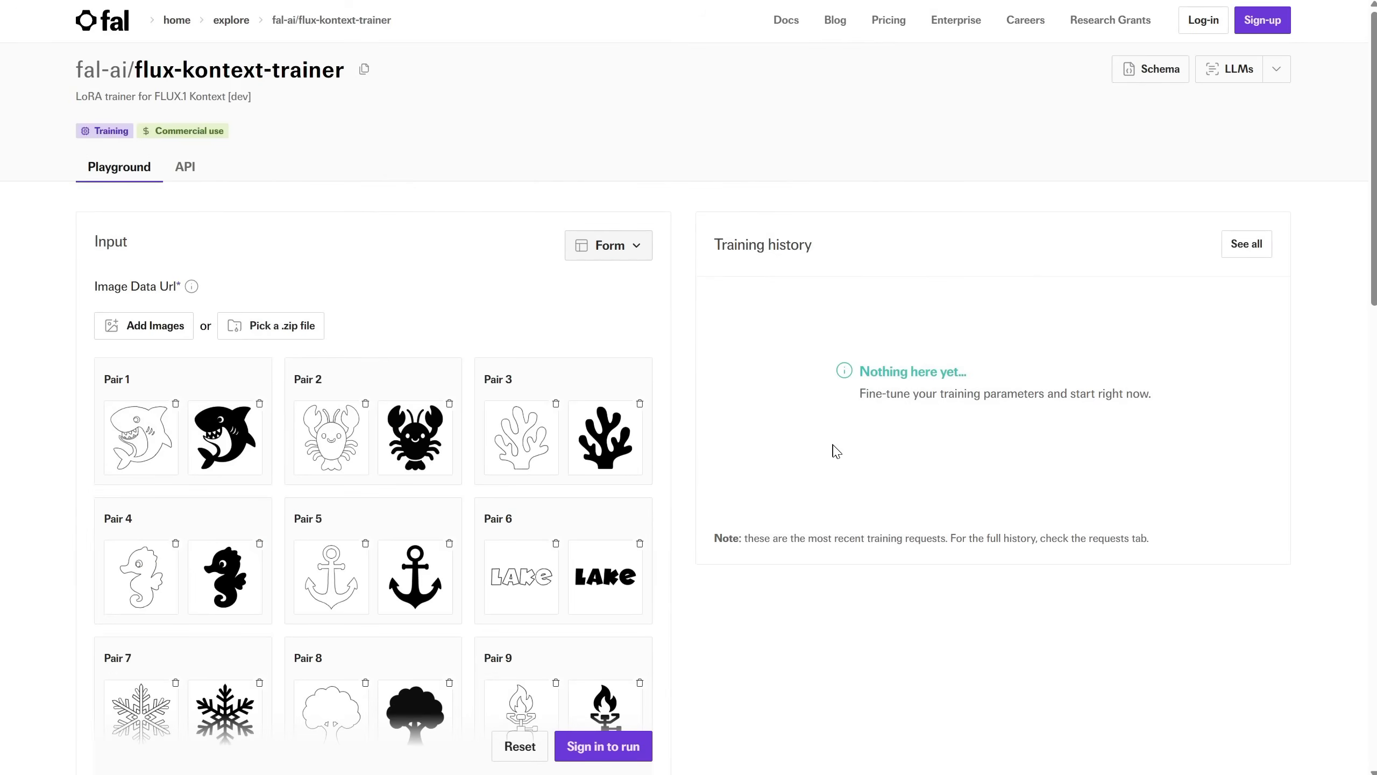
# Enter 'convert this image into black vector silhouette' as the default caption.
pyautogui.scroll(-4, 627, 326)
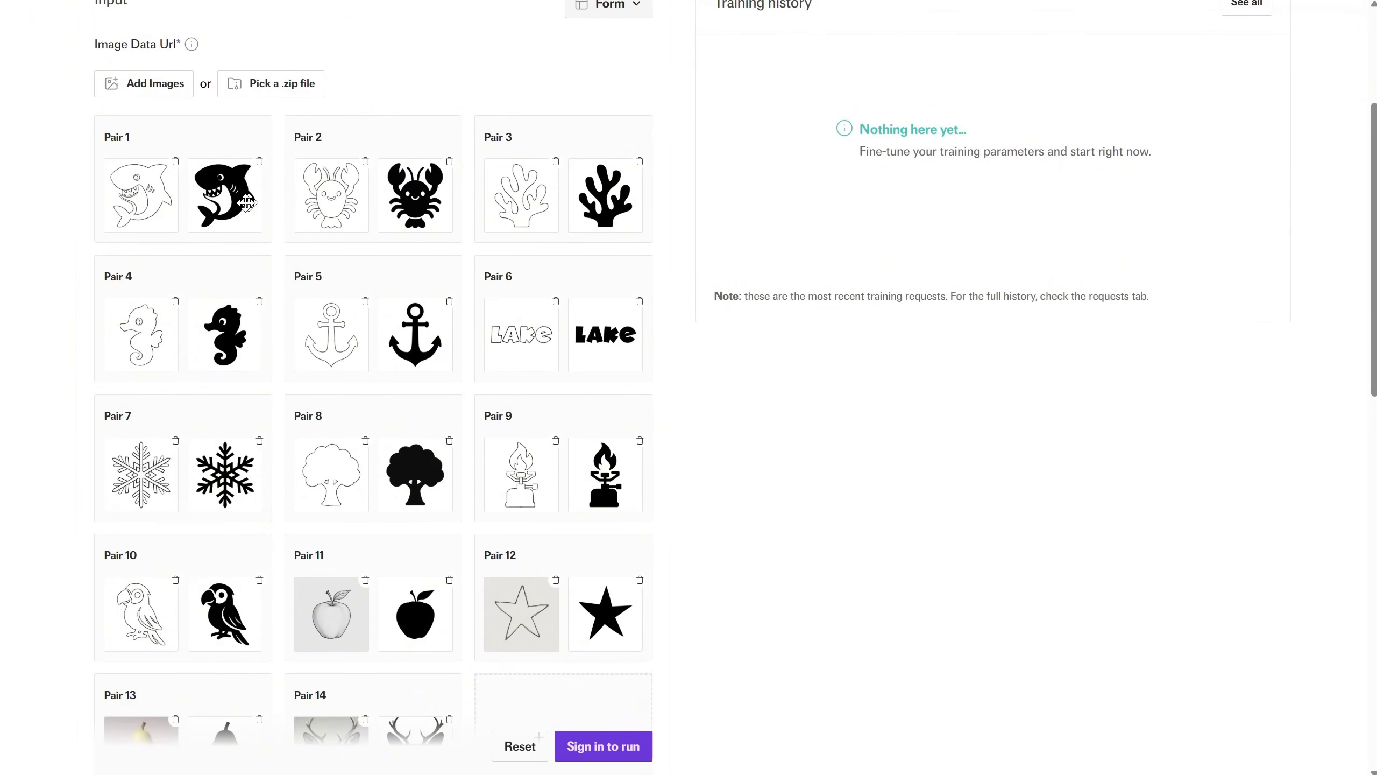
pyautogui.scroll(-11, 568, 216)
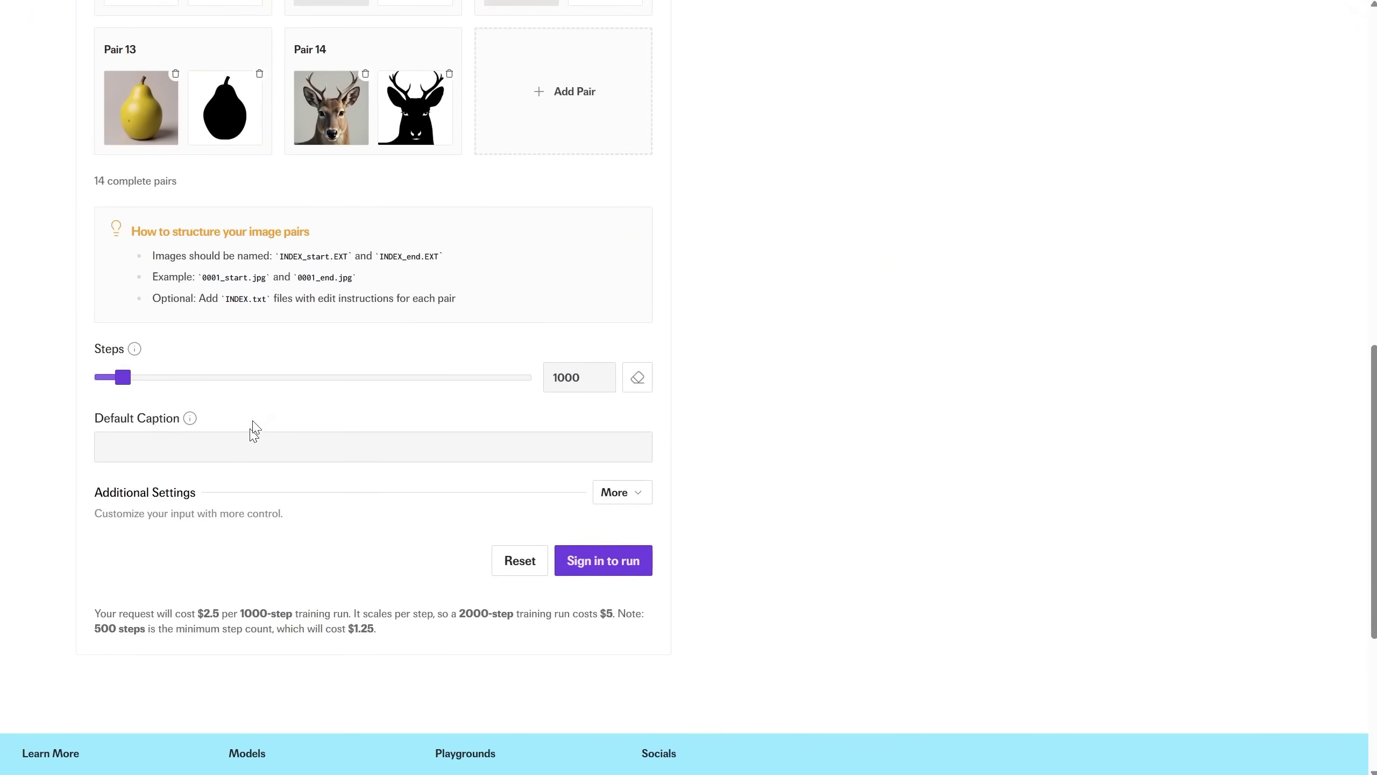
pyautogui.click(251, 453)
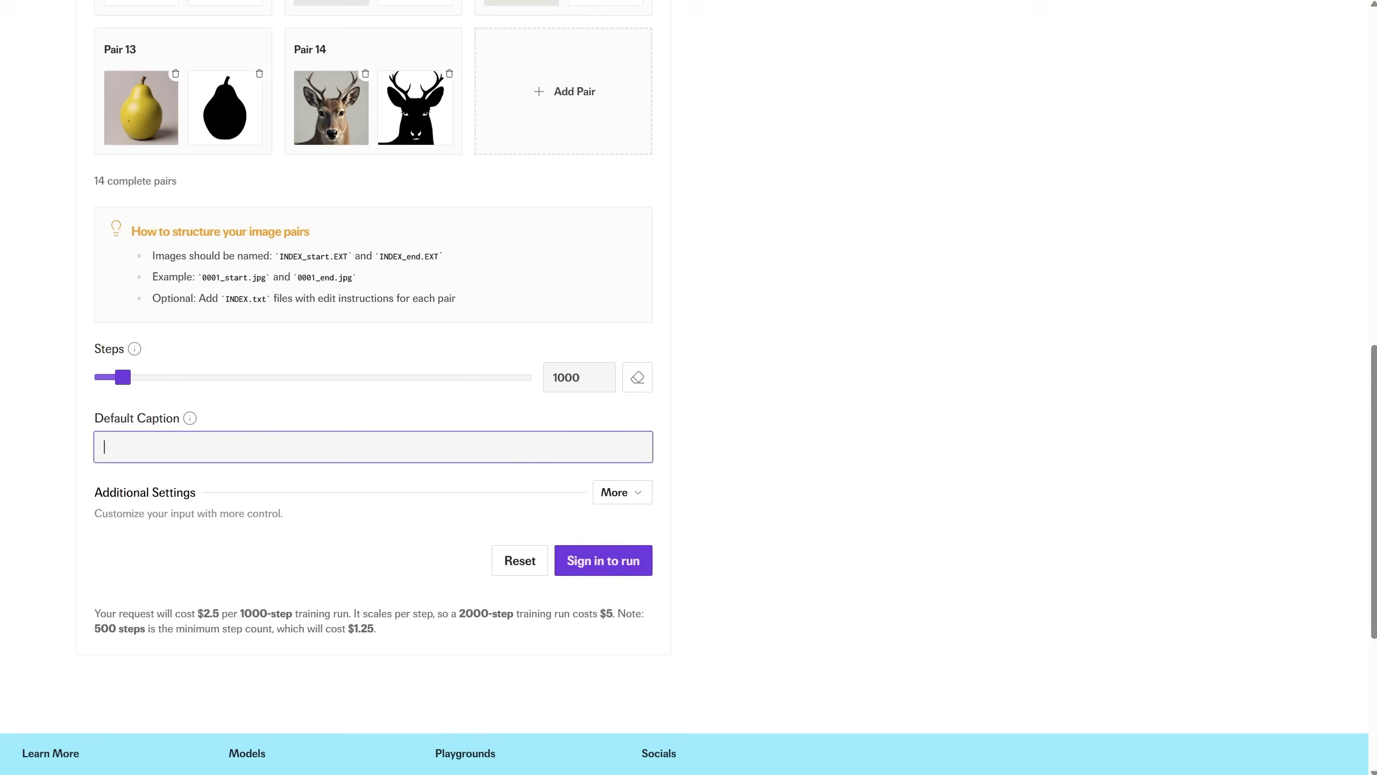
pyautogui.click(248, 449)
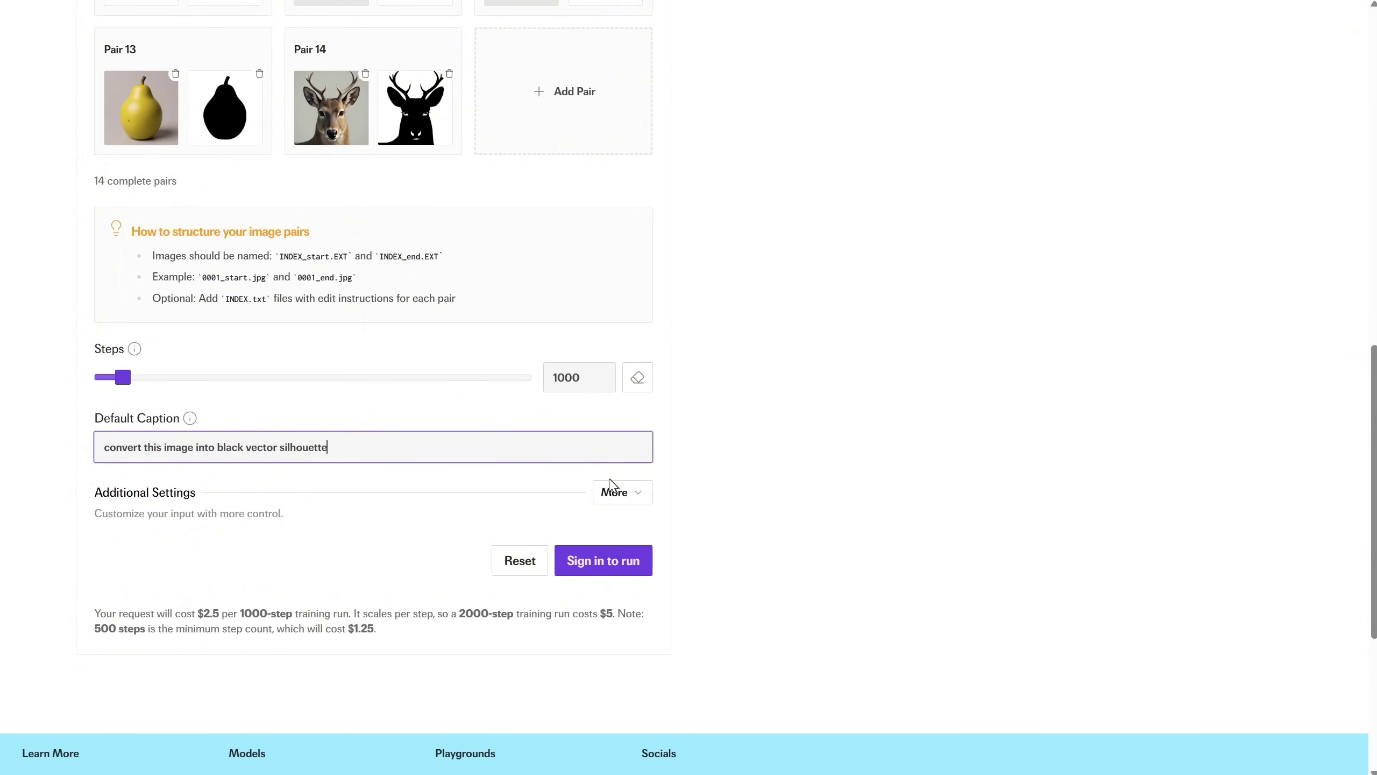
# Set the output LoRA format to comfy and show the completed training's files.
pyautogui.click(618, 493)
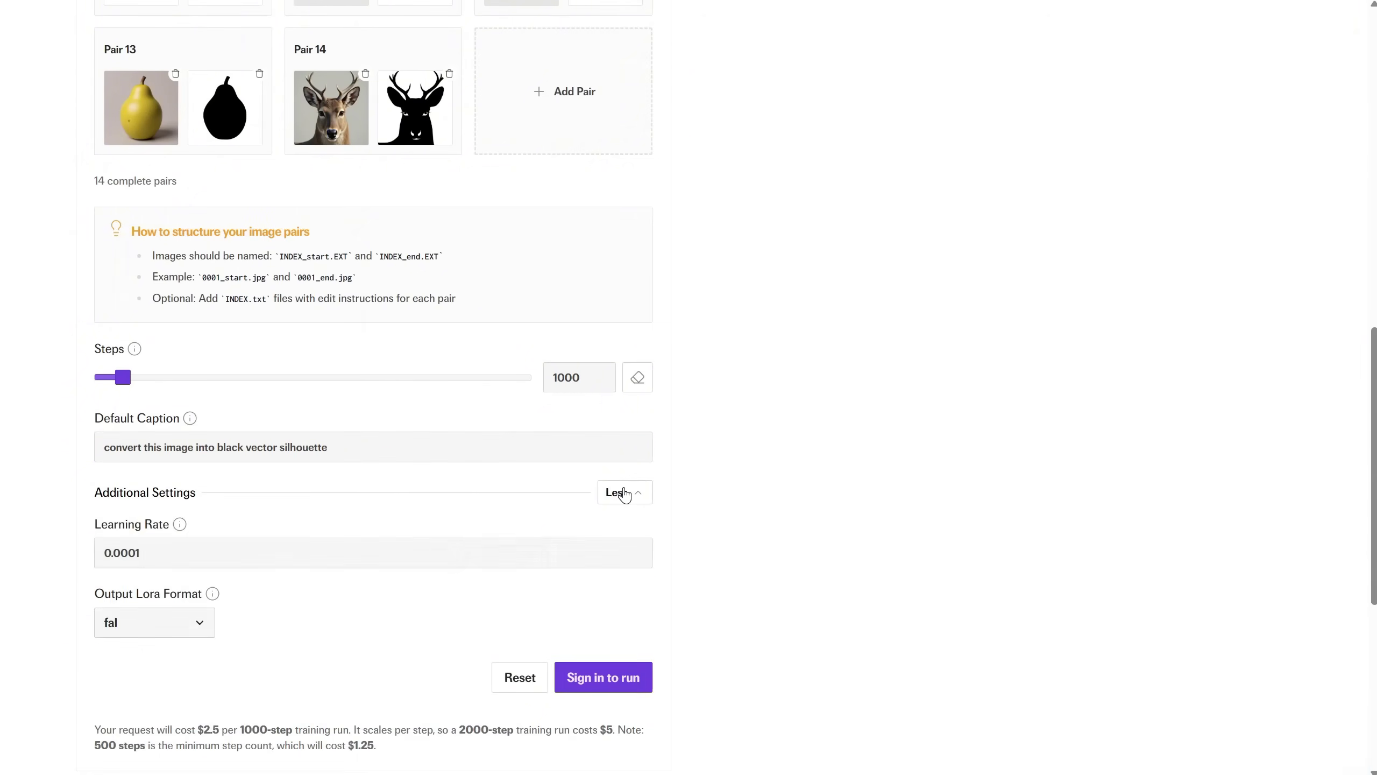
pyautogui.click(173, 636)
pyautogui.click(149, 704)
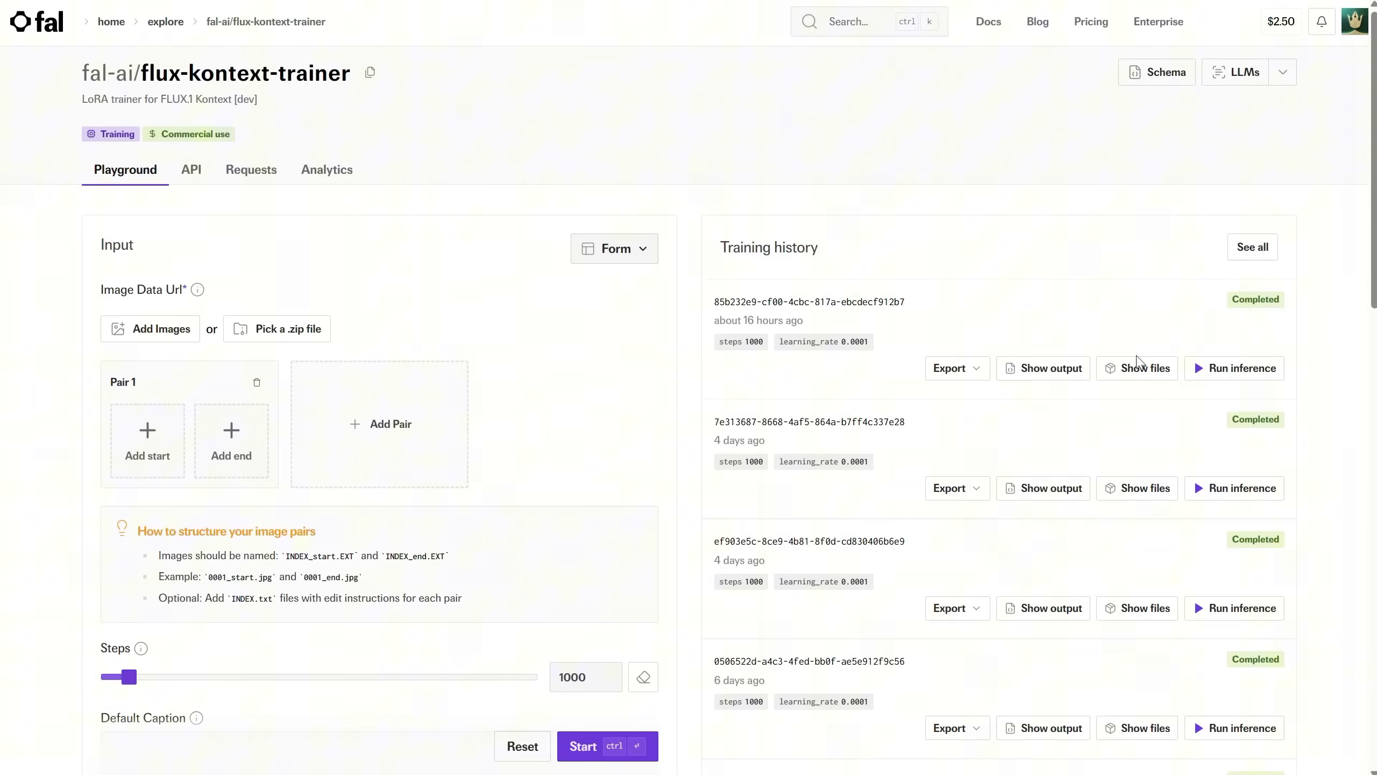
pyautogui.click(1140, 369)
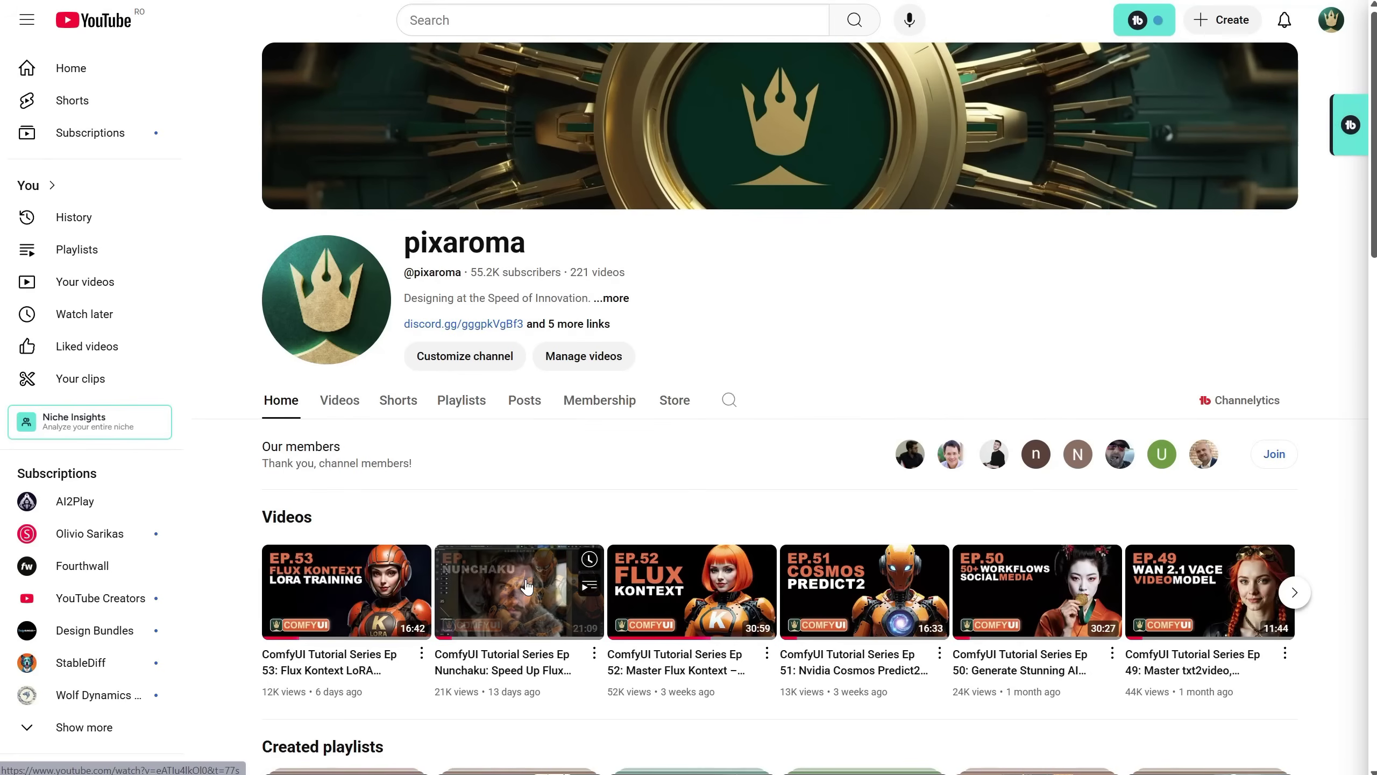
# Scroll through the pixaroma channel Store's T-shirts, hats, mugs and mouse pads.
pyautogui.click(675, 401)
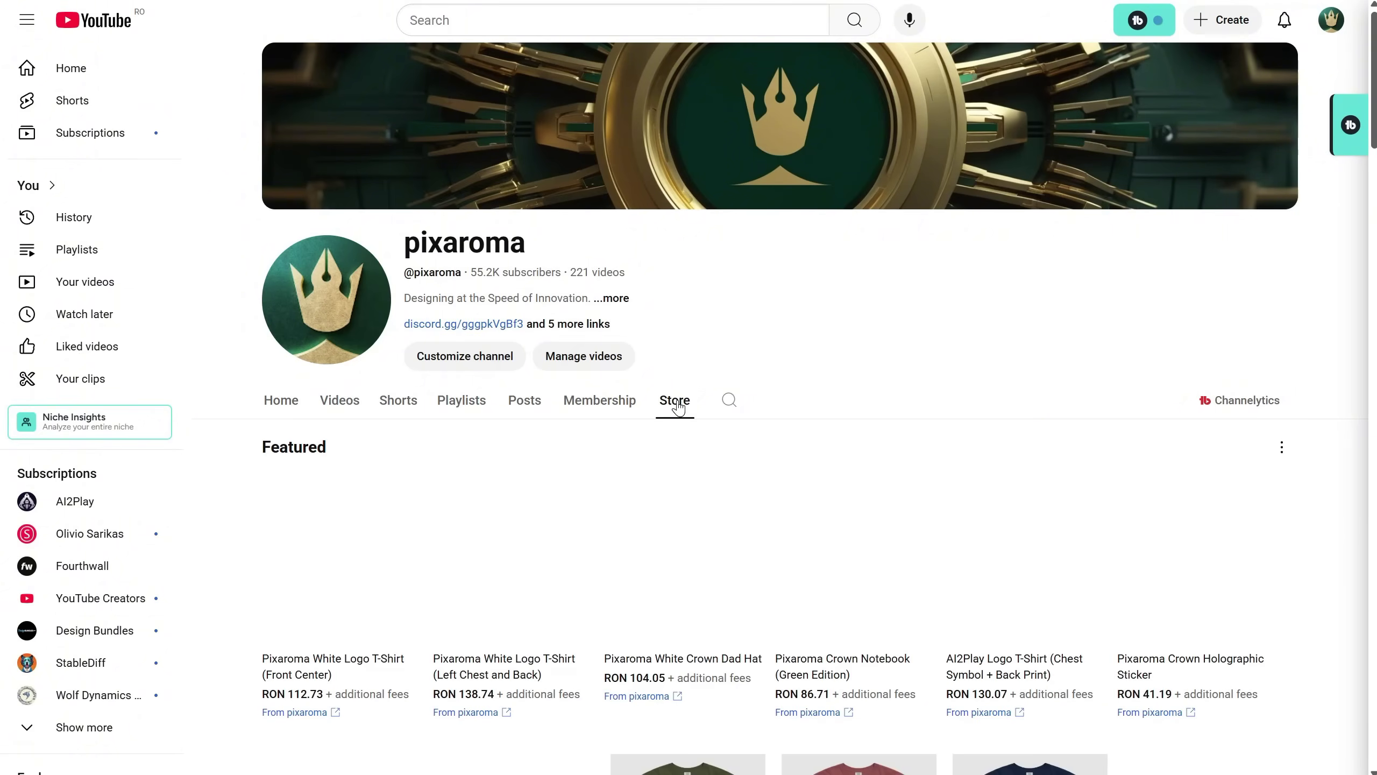
pyautogui.scroll(-5, 868, 408)
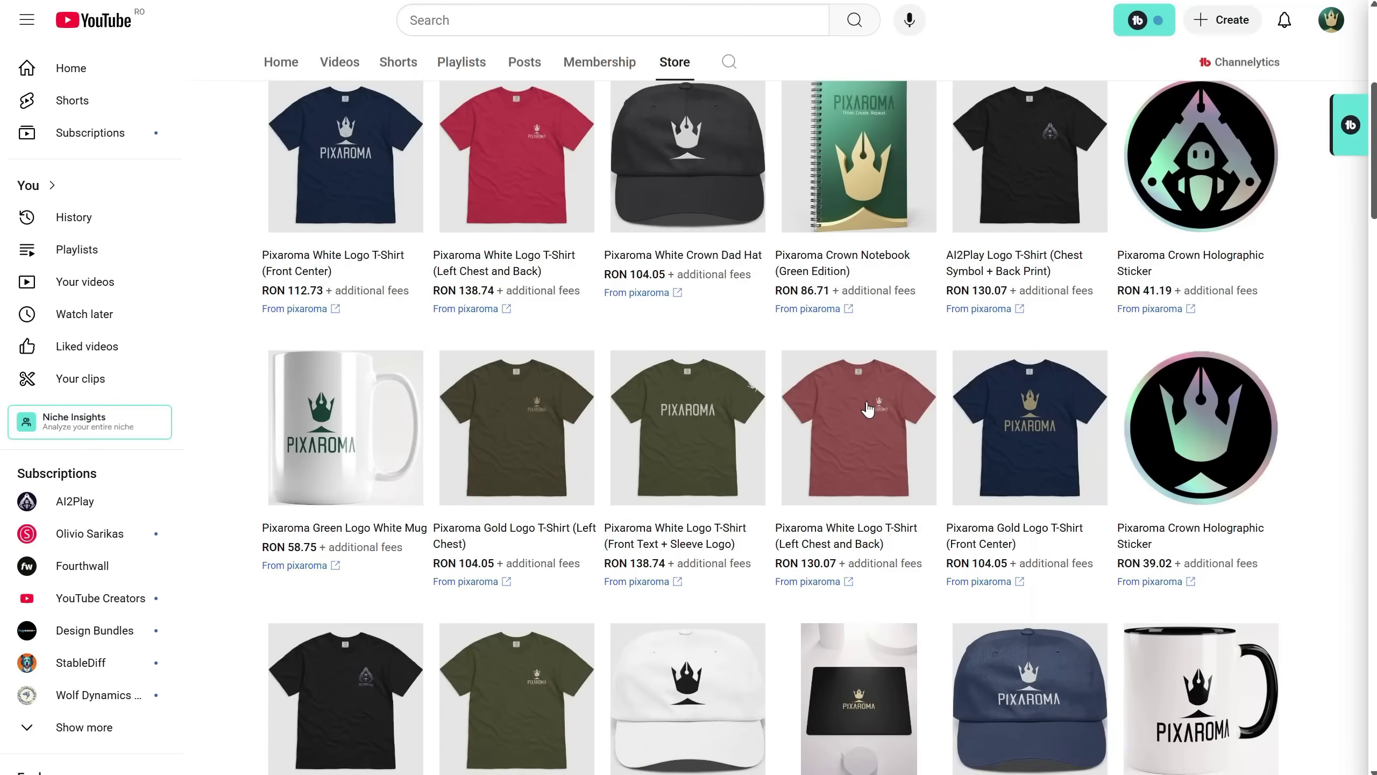
pyautogui.scroll(-7, 938, 392)
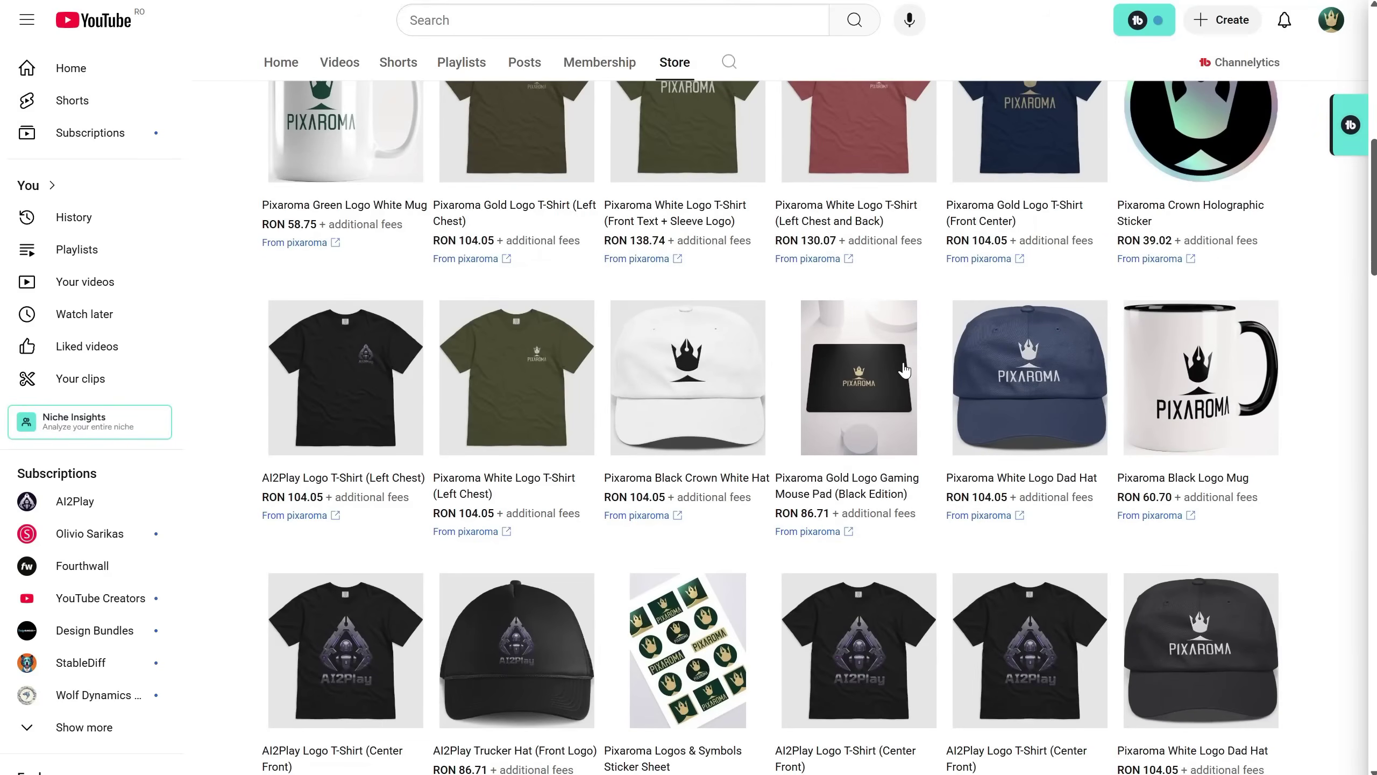
pyautogui.scroll(-12, 735, 396)
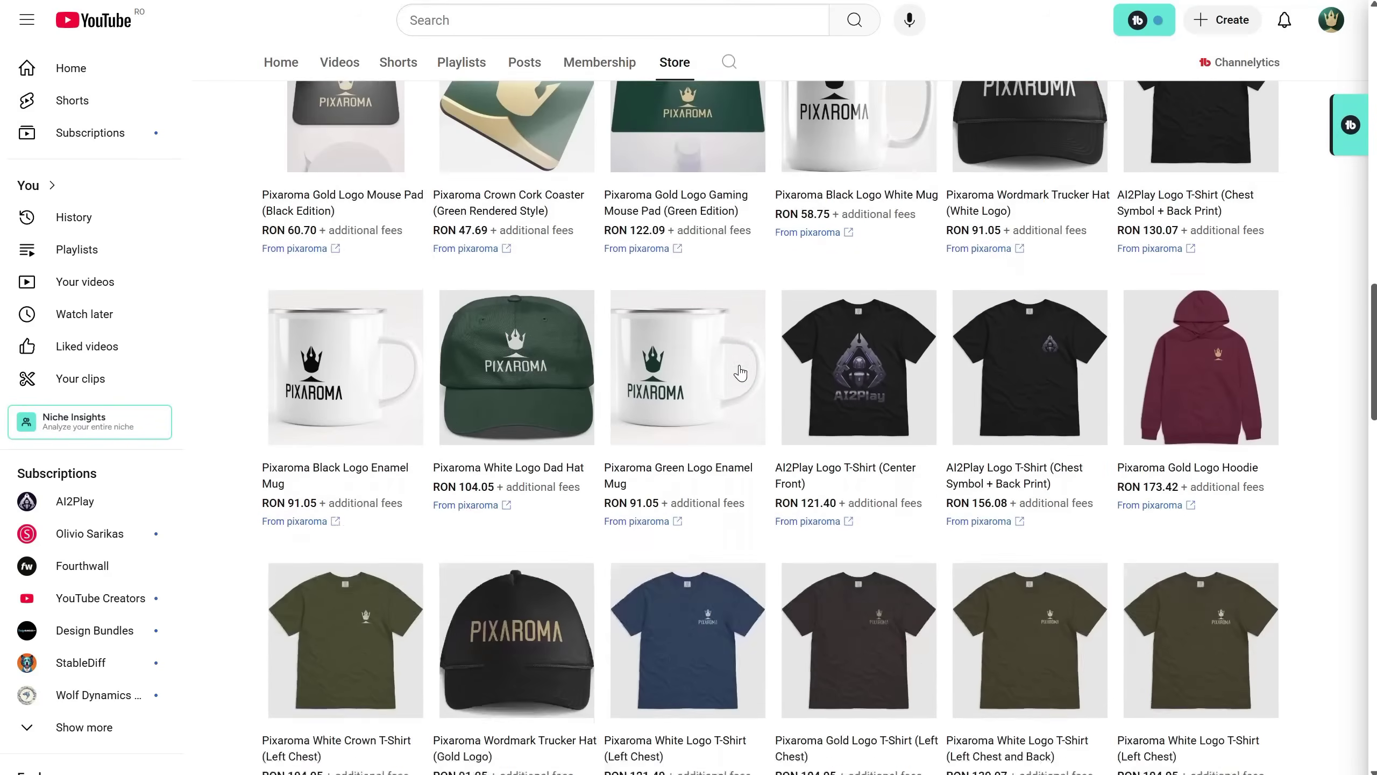
pyautogui.scroll(-5, 742, 364)
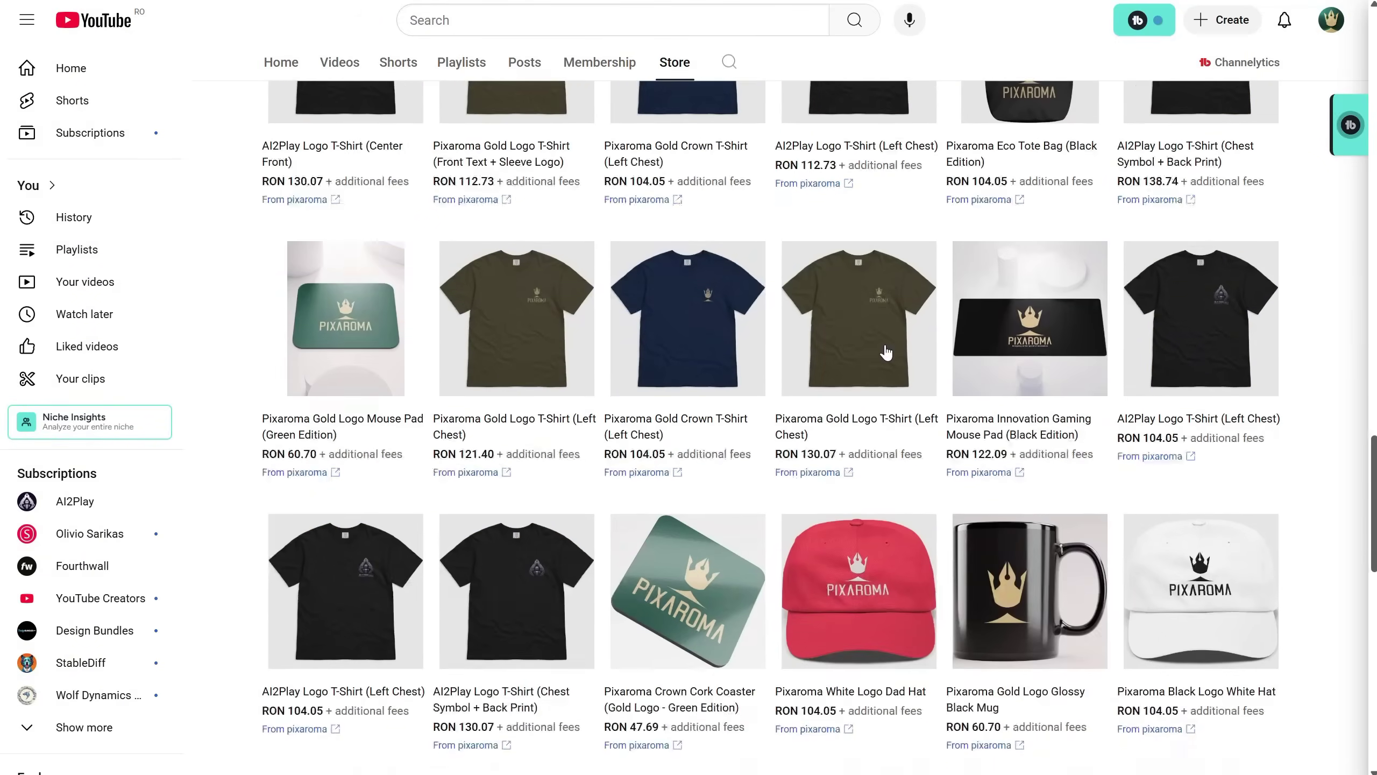